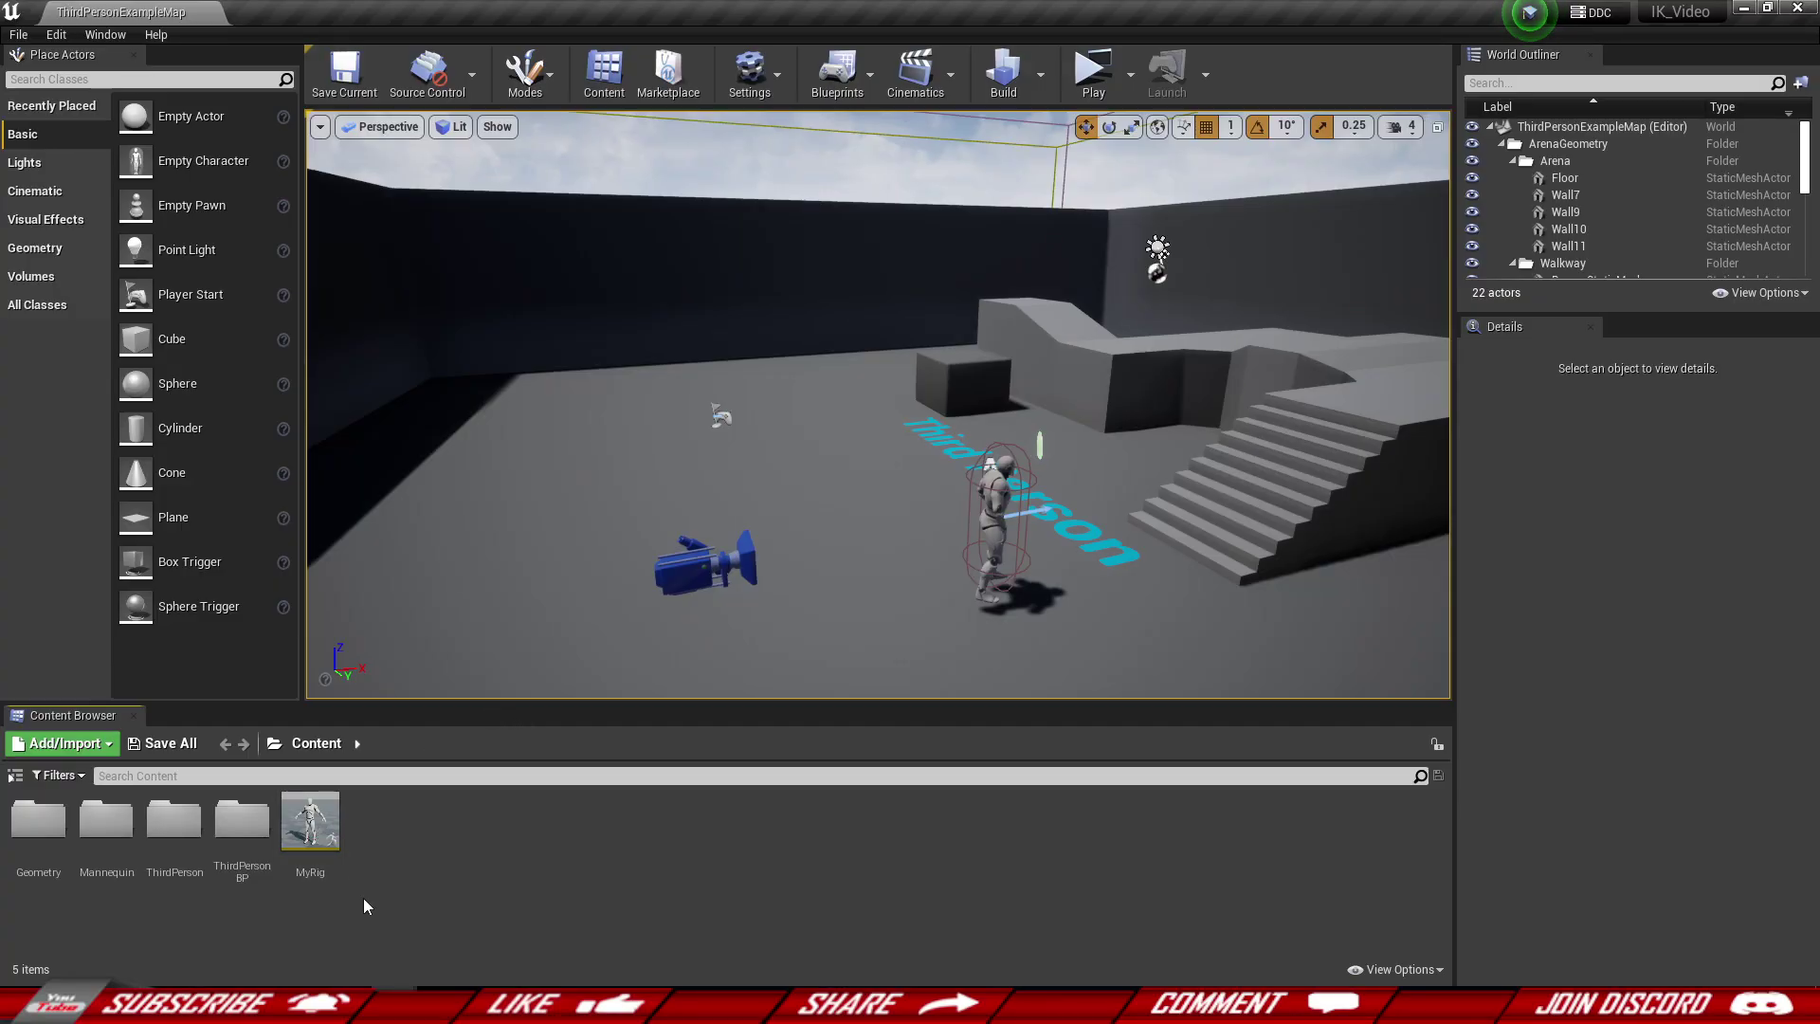
Step: Open the MyRig control rig and look over its rig graph, preview character and bone hierarchy
double_click(310, 820)
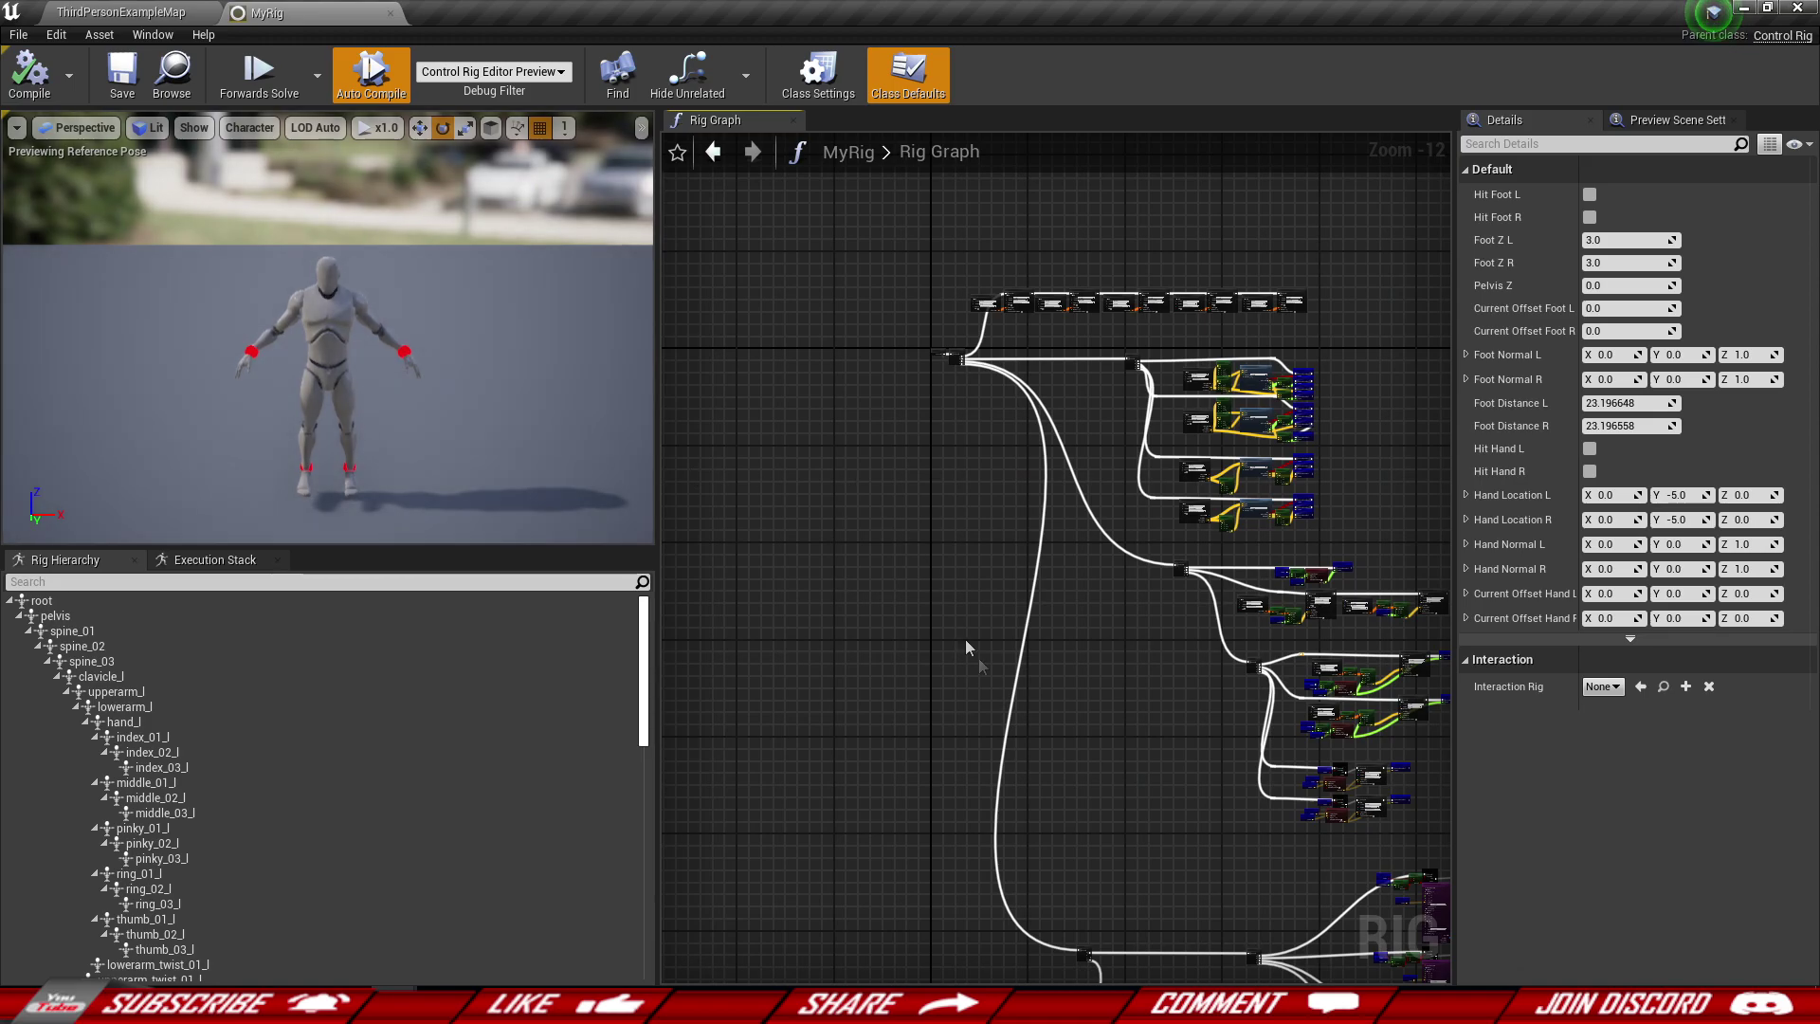
right_drag(986, 662, 771, 369)
right_drag(884, 434, 912, 456)
right_drag(379, 332, 333, 396)
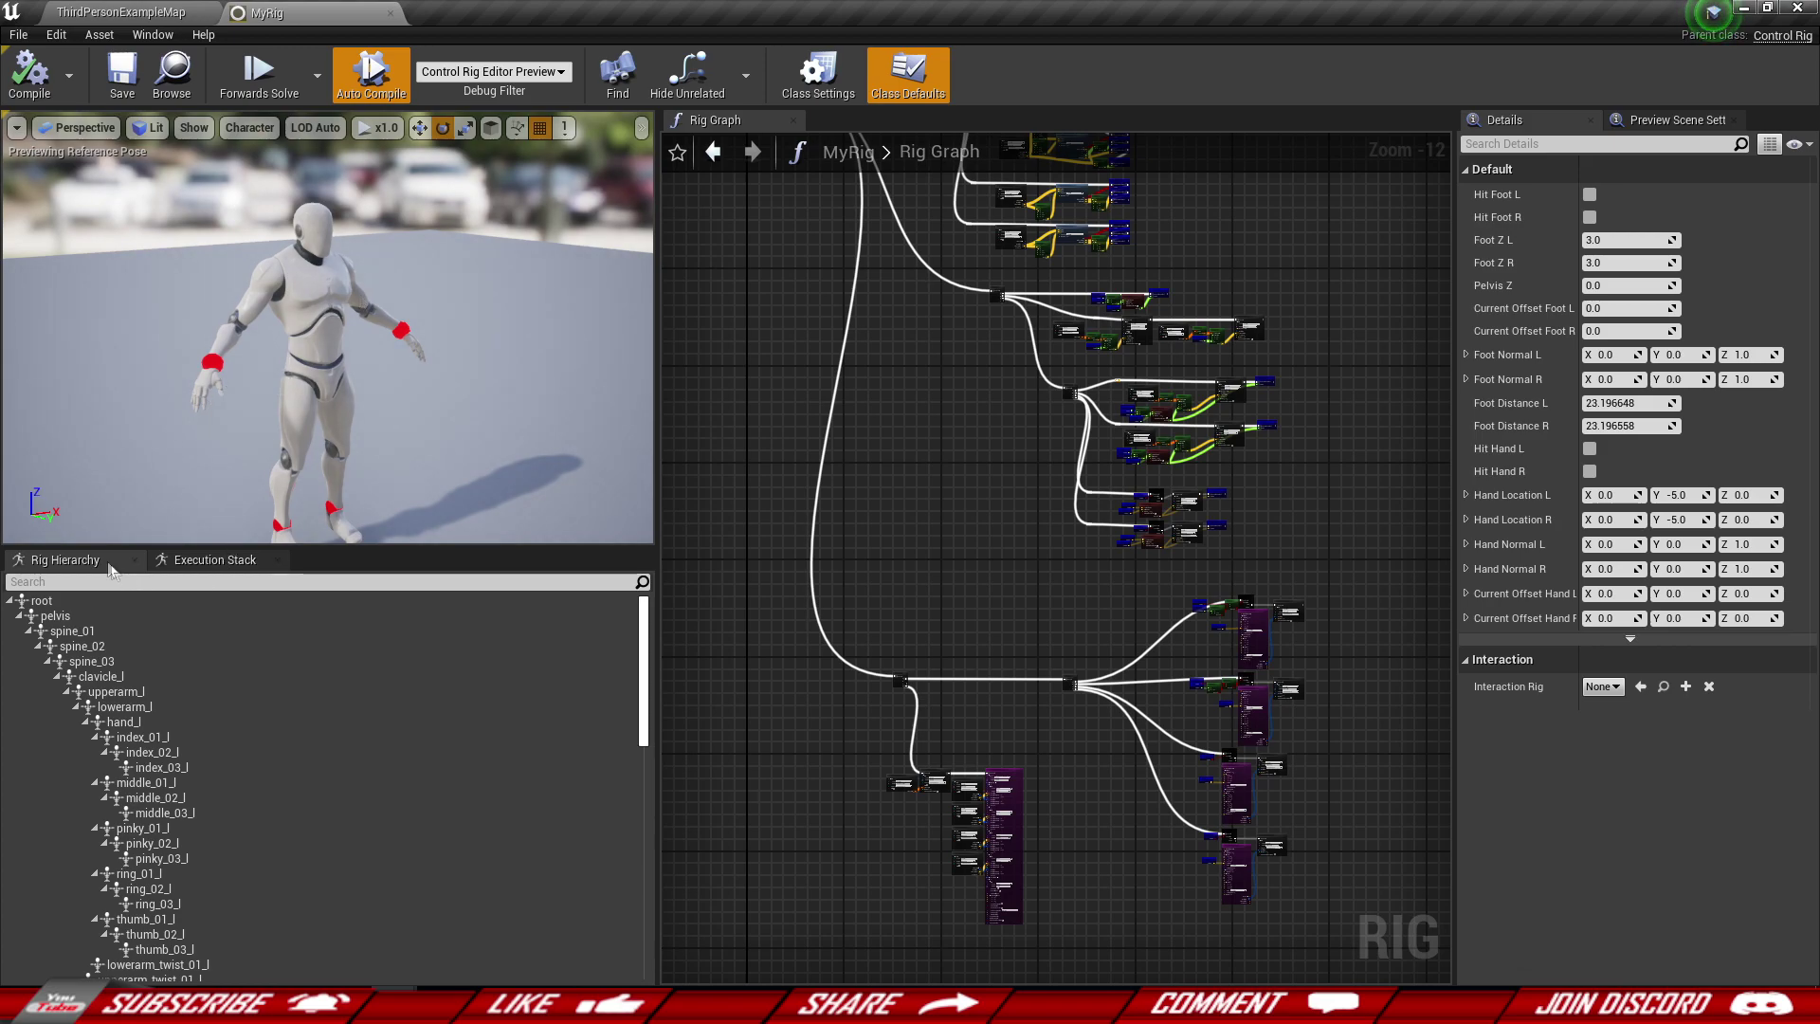
drag(644, 630, 647, 884)
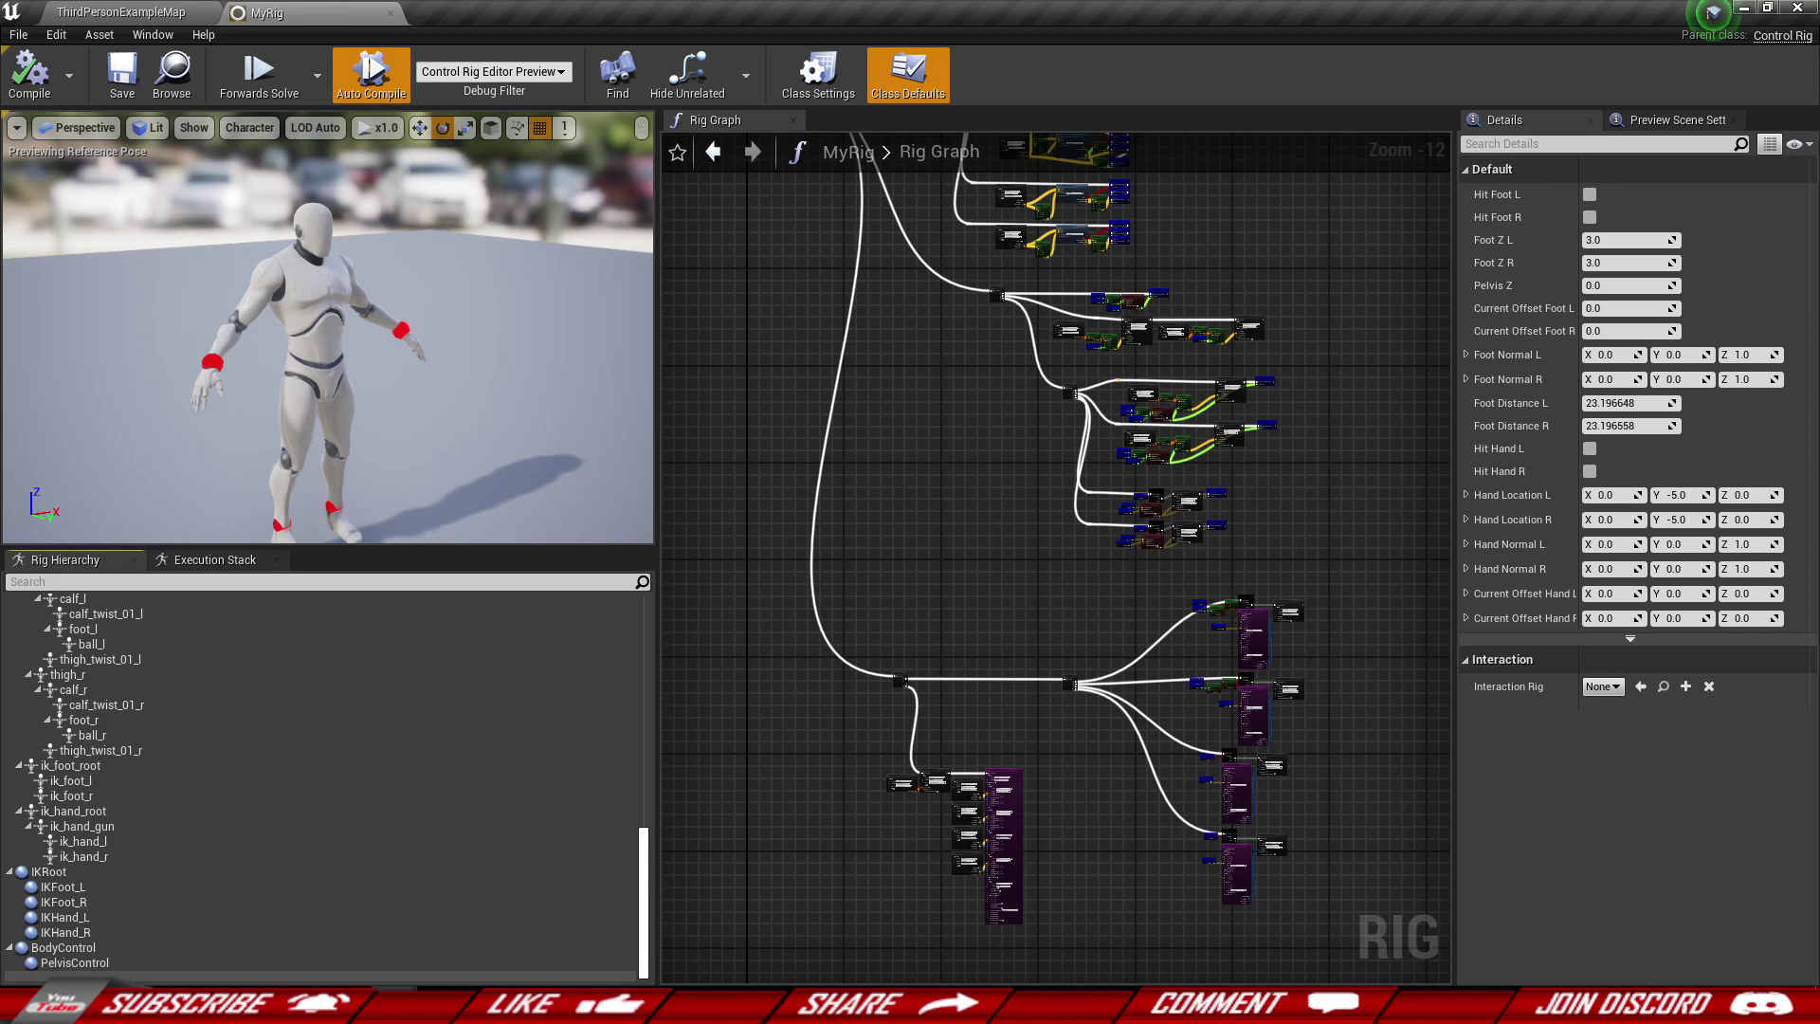
Step: Create a new control in the rig hierarchy and name it HeadControl
right_click(66, 560)
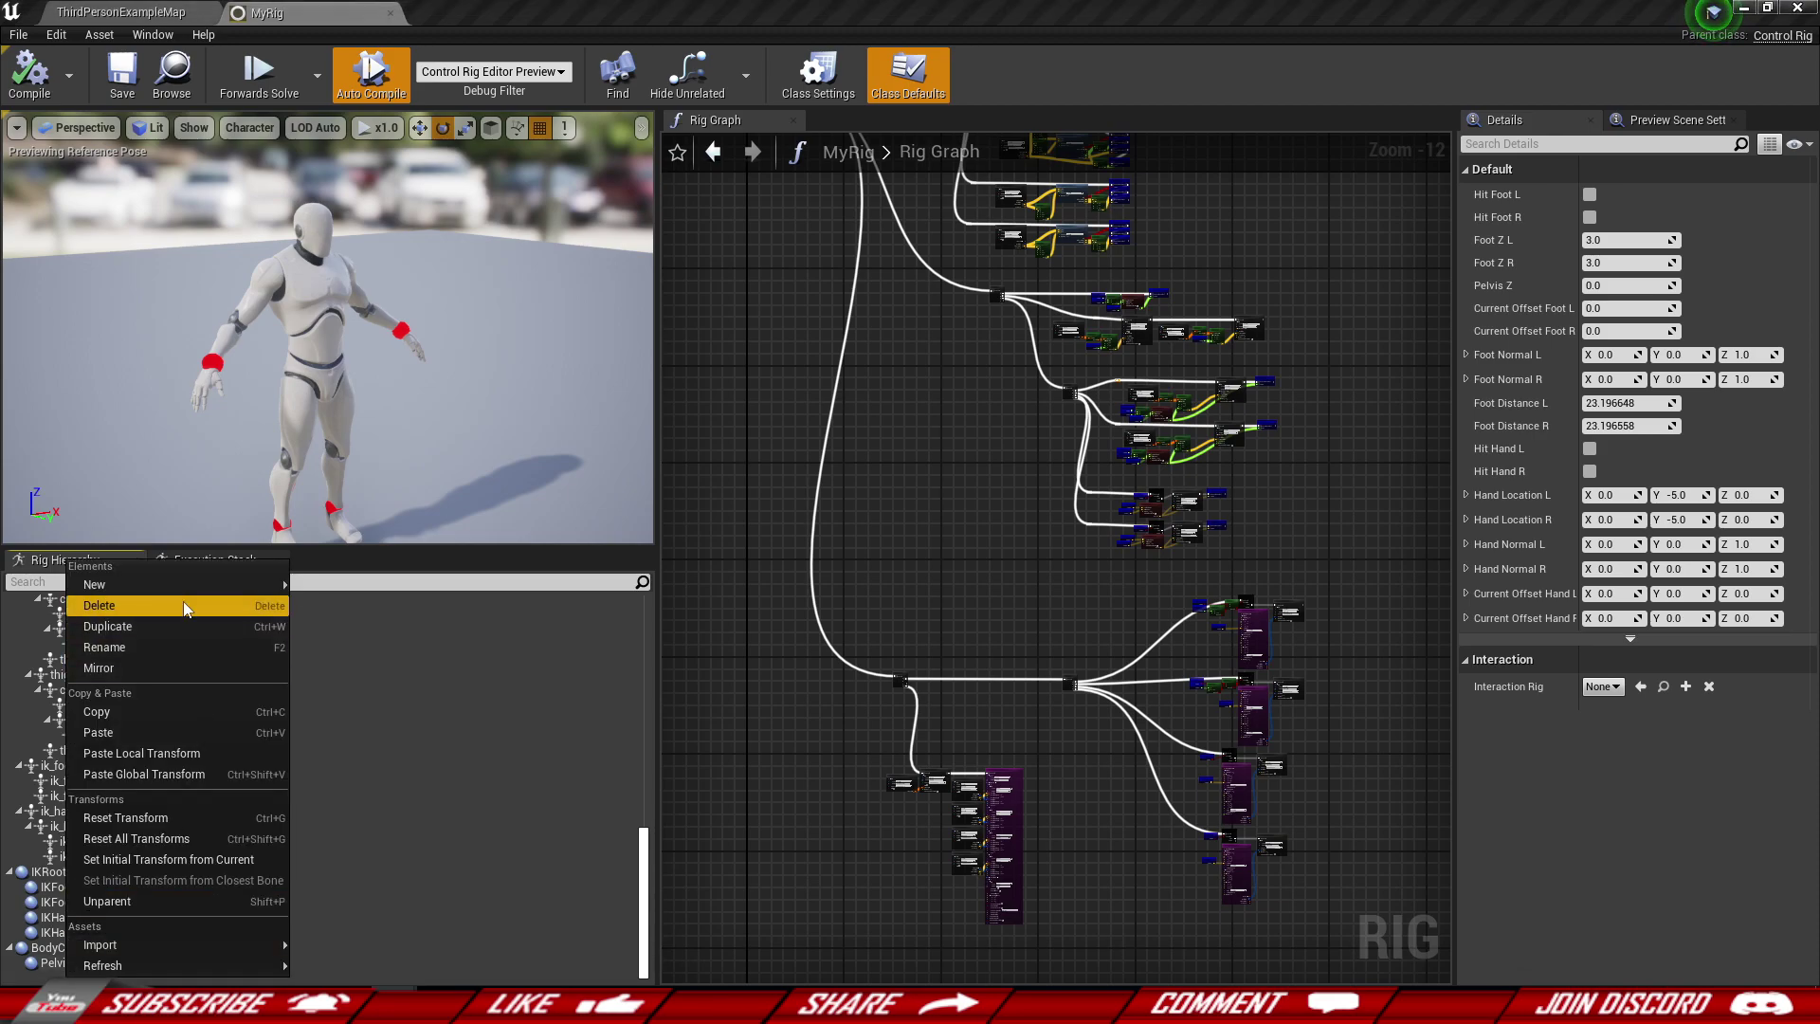
mouse_move(169, 590)
click(337, 606)
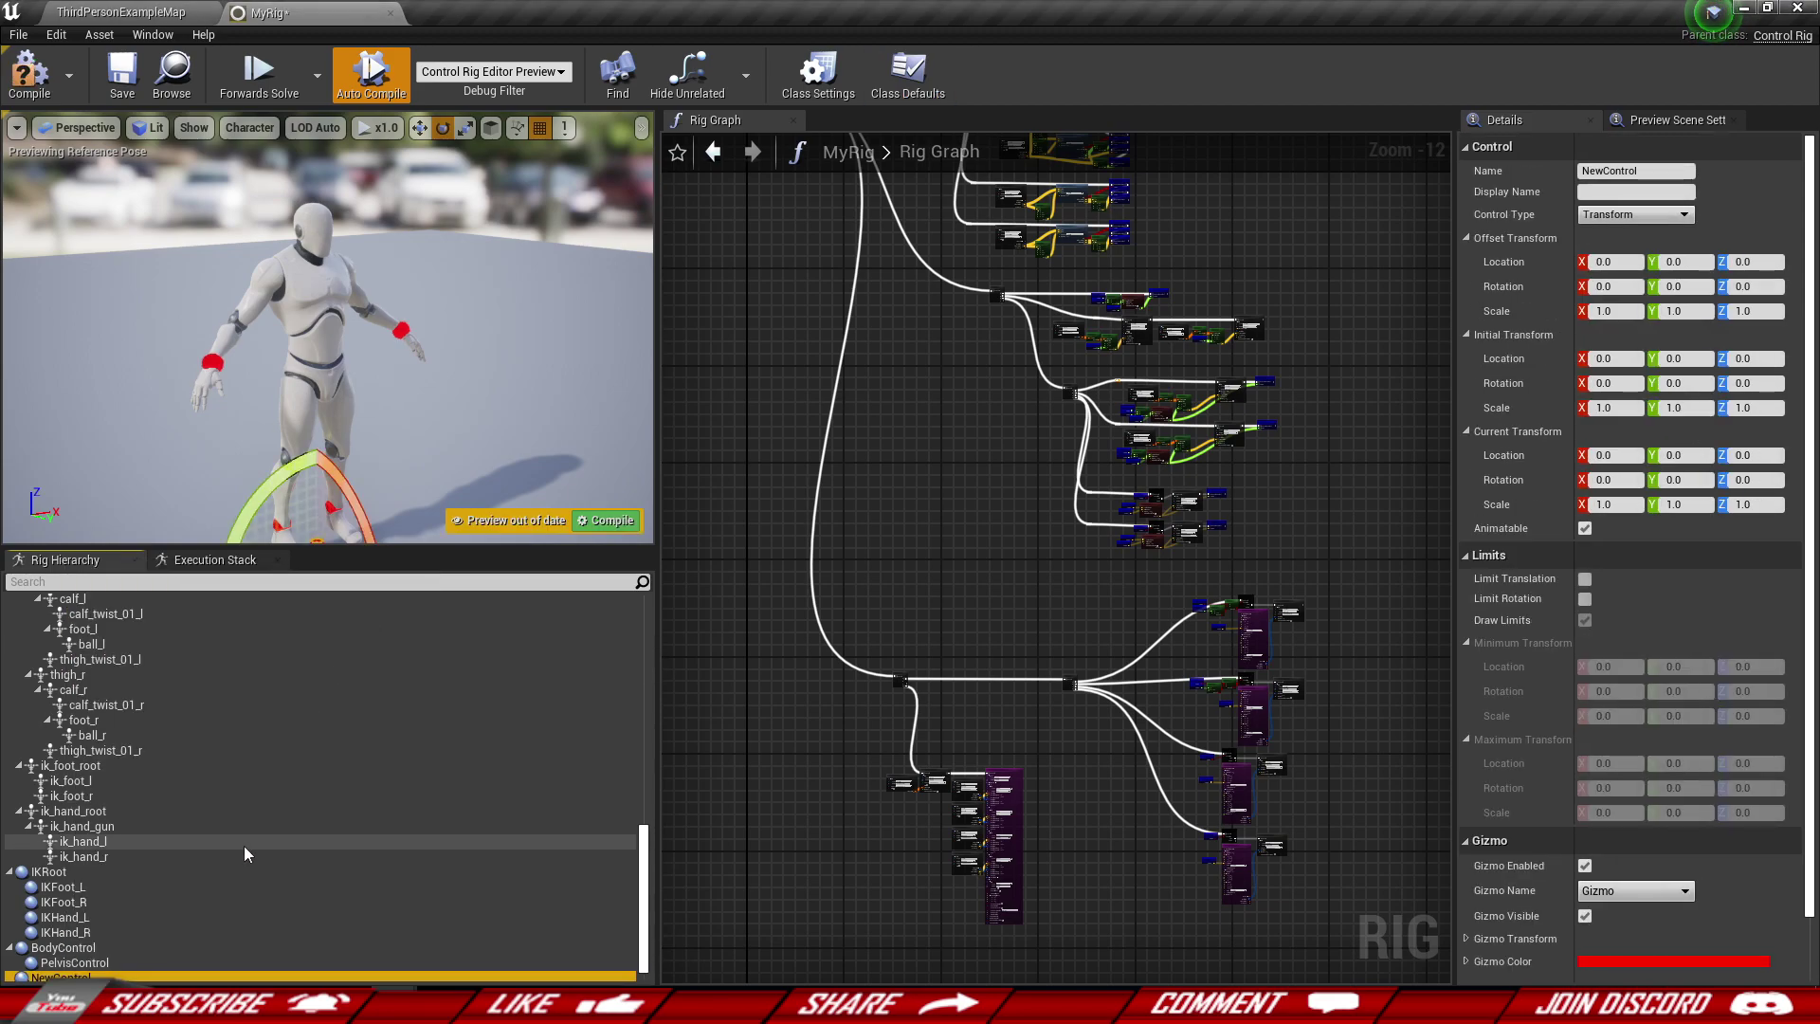
text(HeadC)
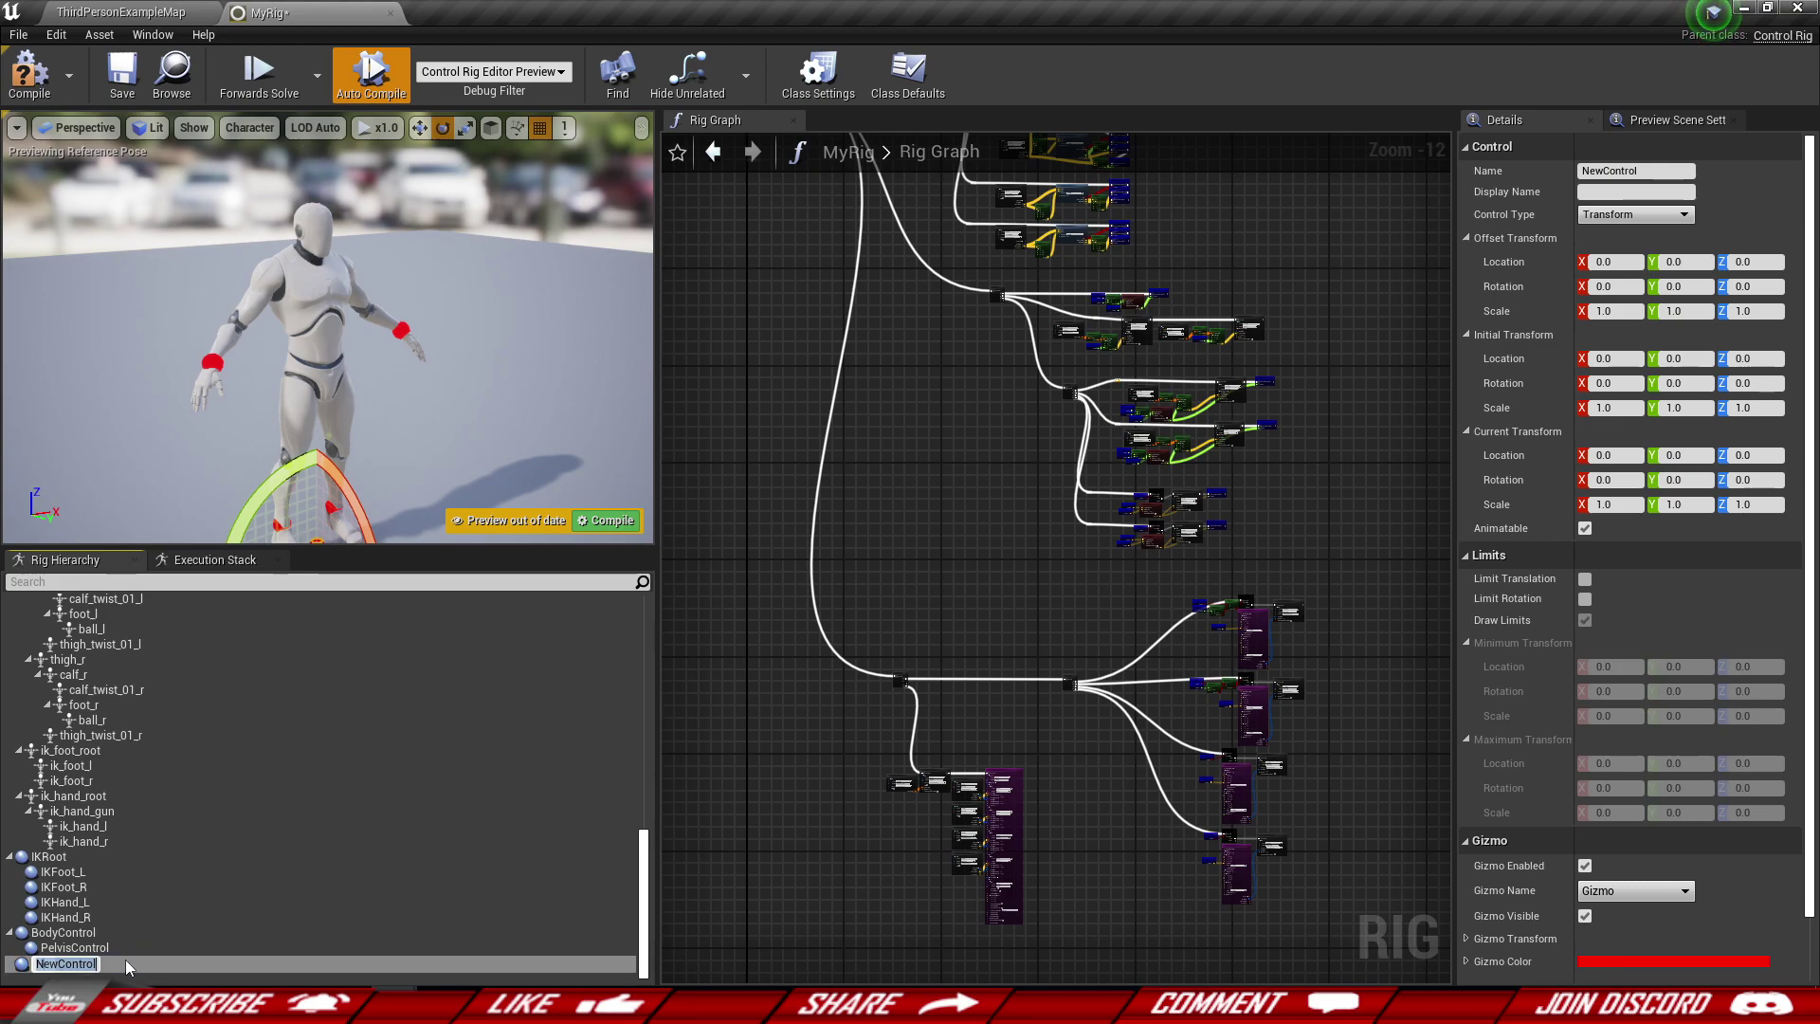
text(ontrol)
key(Return)
Step: Move HeadControl in front of the character's face, to about Y 41 and Z 160
right_drag(323, 464, 436, 465)
key(w)
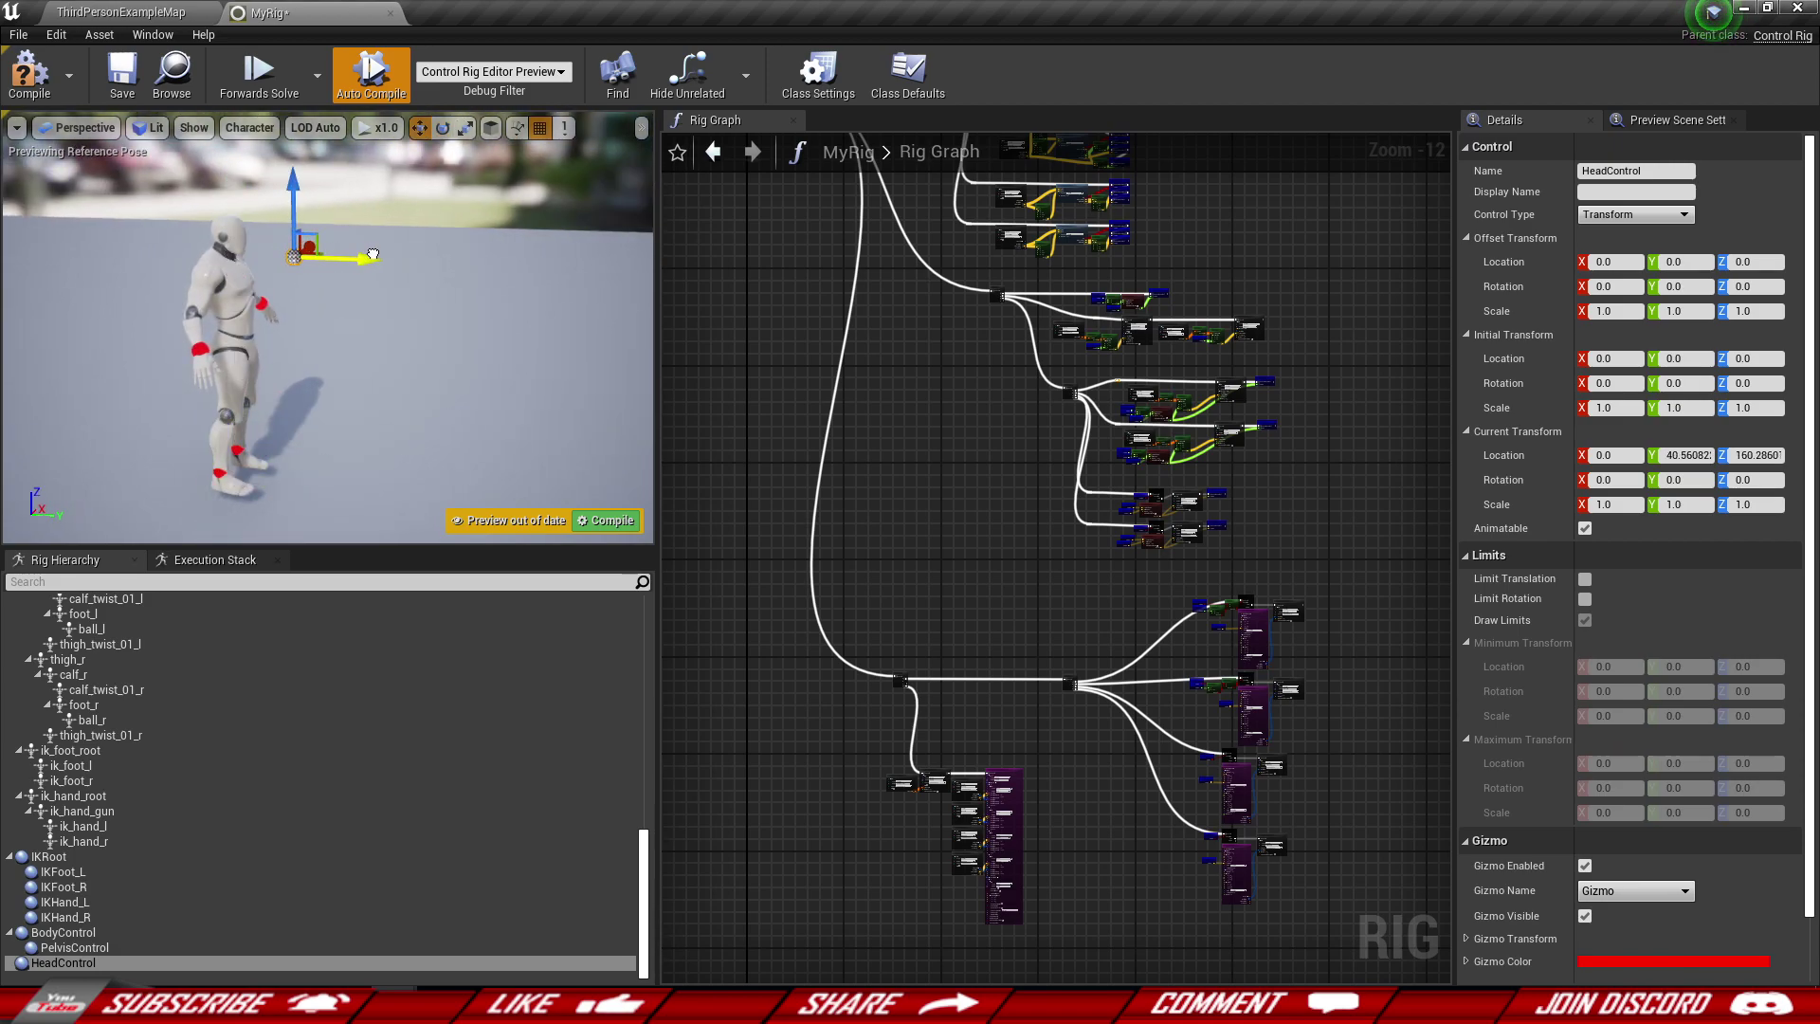
key(w)
right_drag(327, 327, 271, 284)
alt+drag(327, 464, 327, 465)
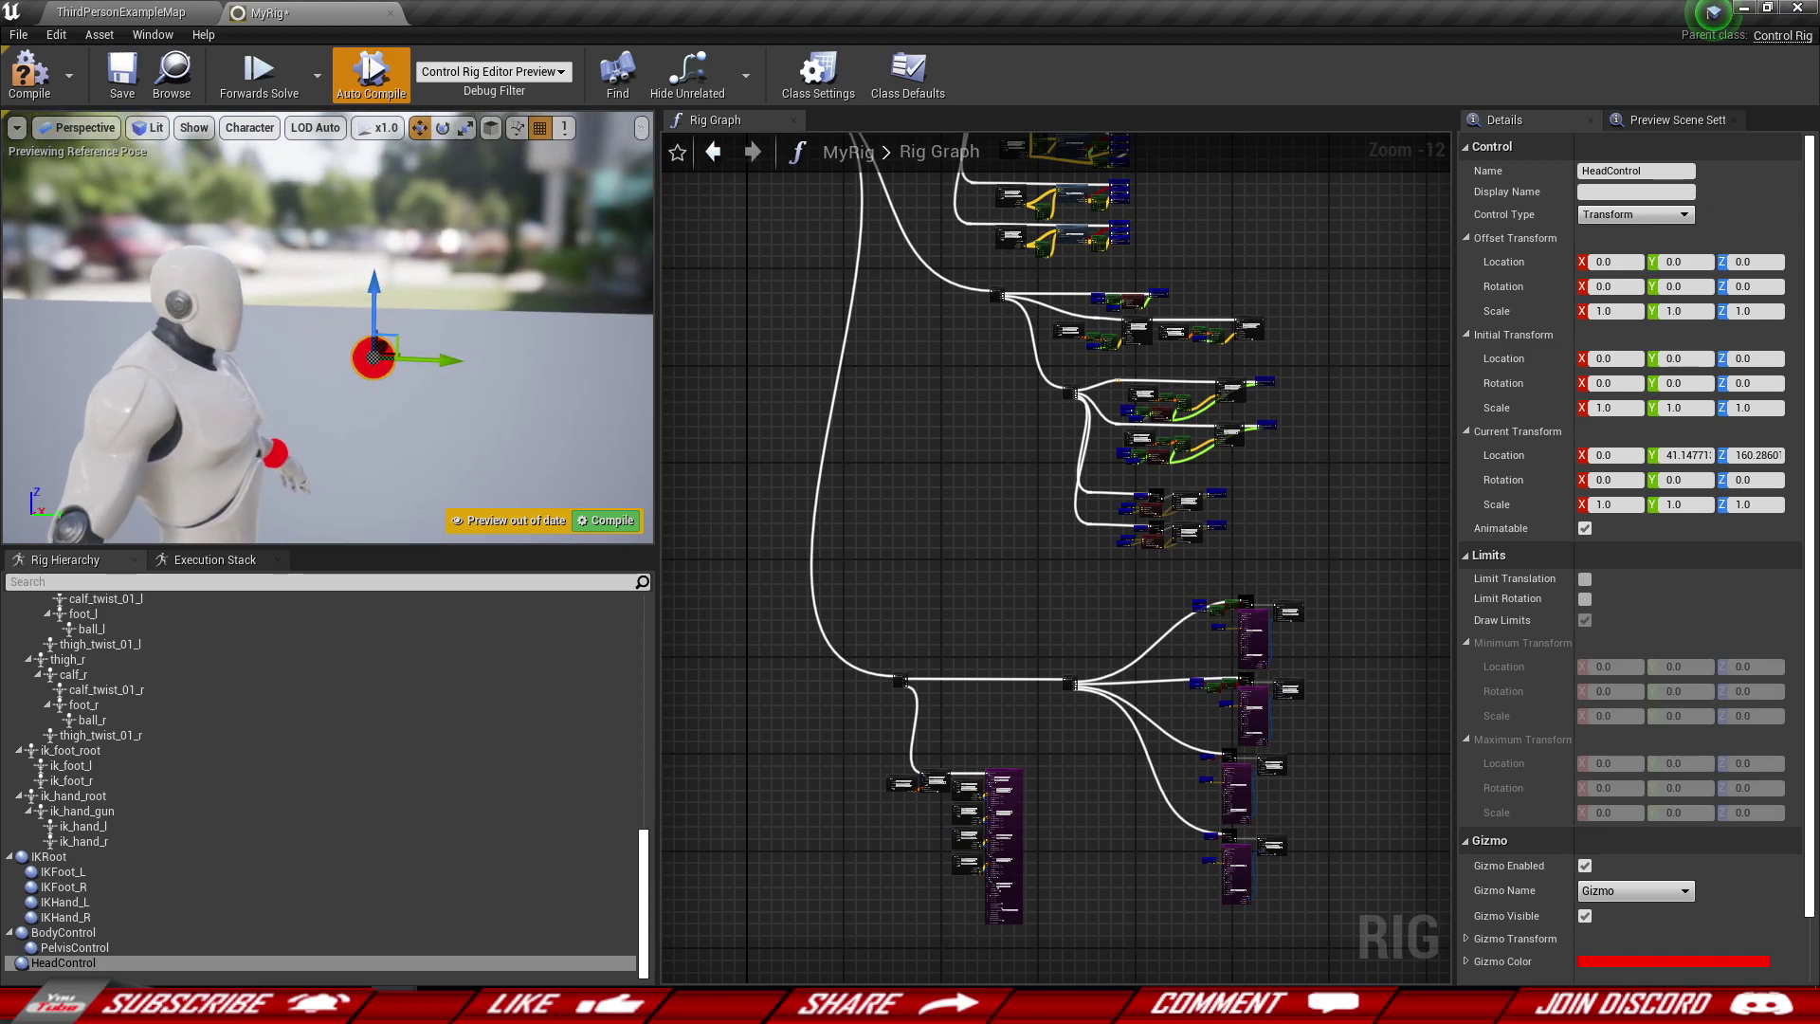
Step: Set HeadControl's initial transform from its current one and save the rig
right_click(378, 366)
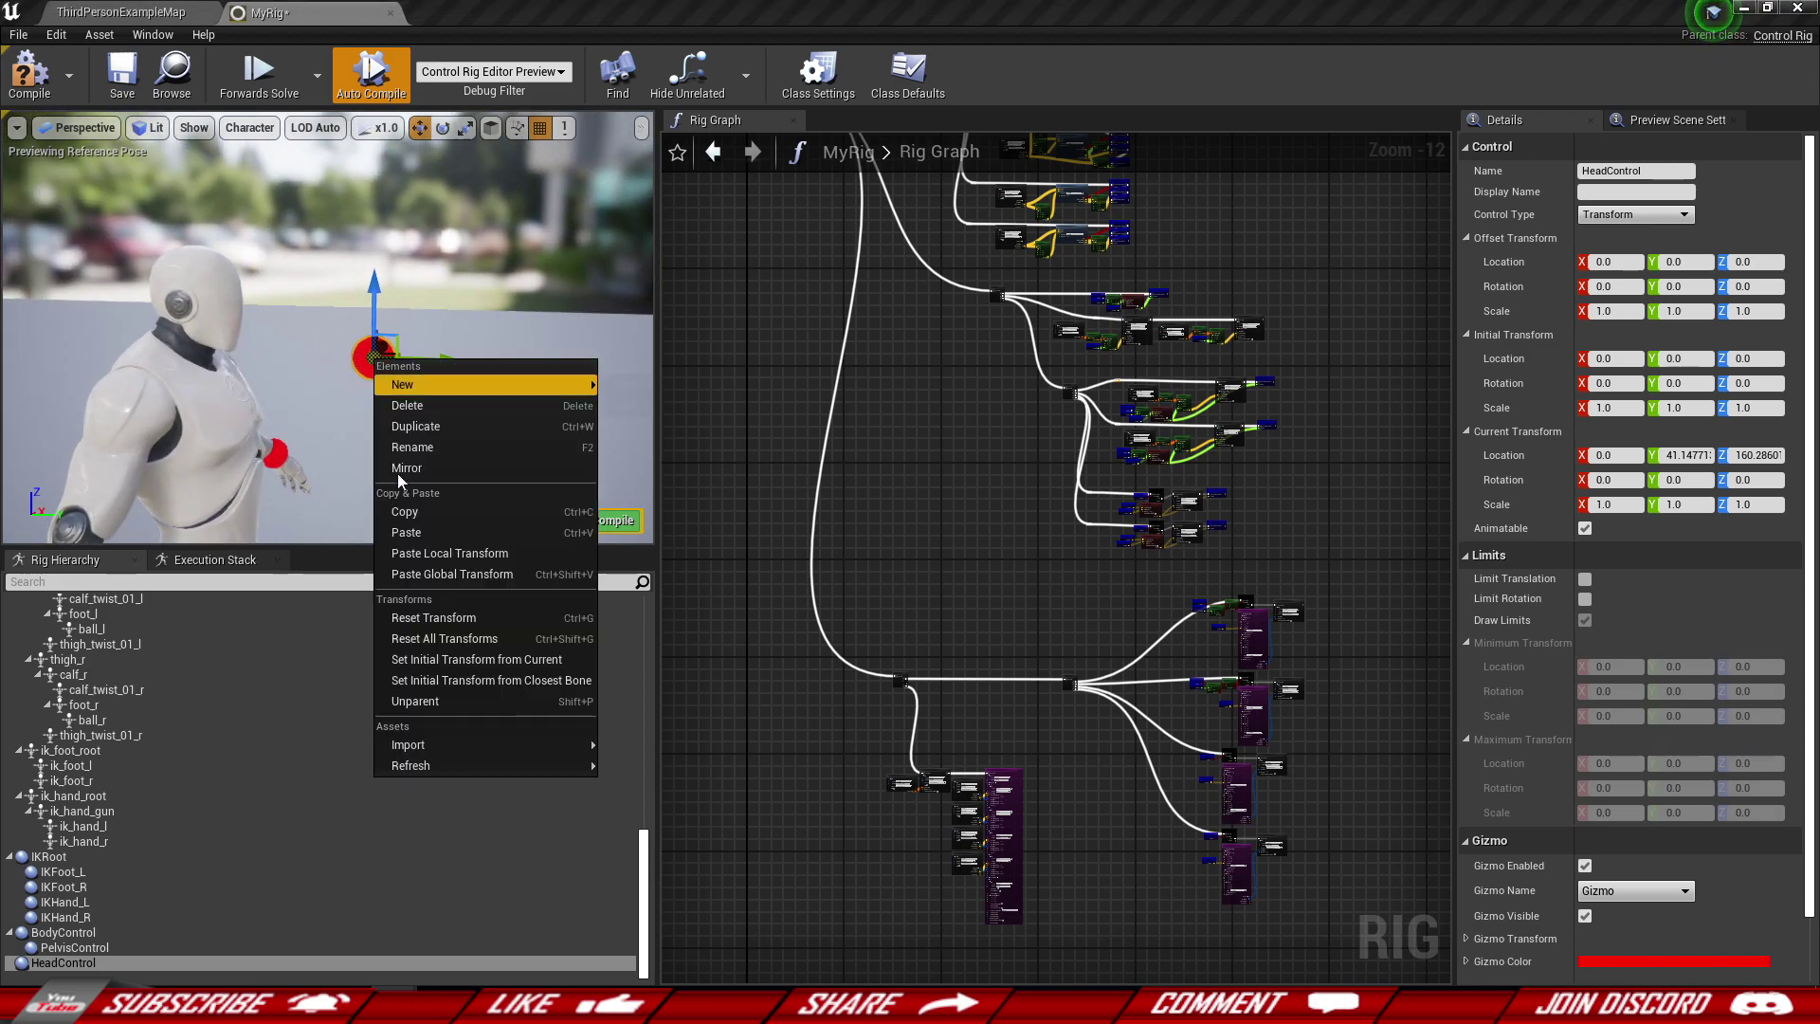
click(521, 660)
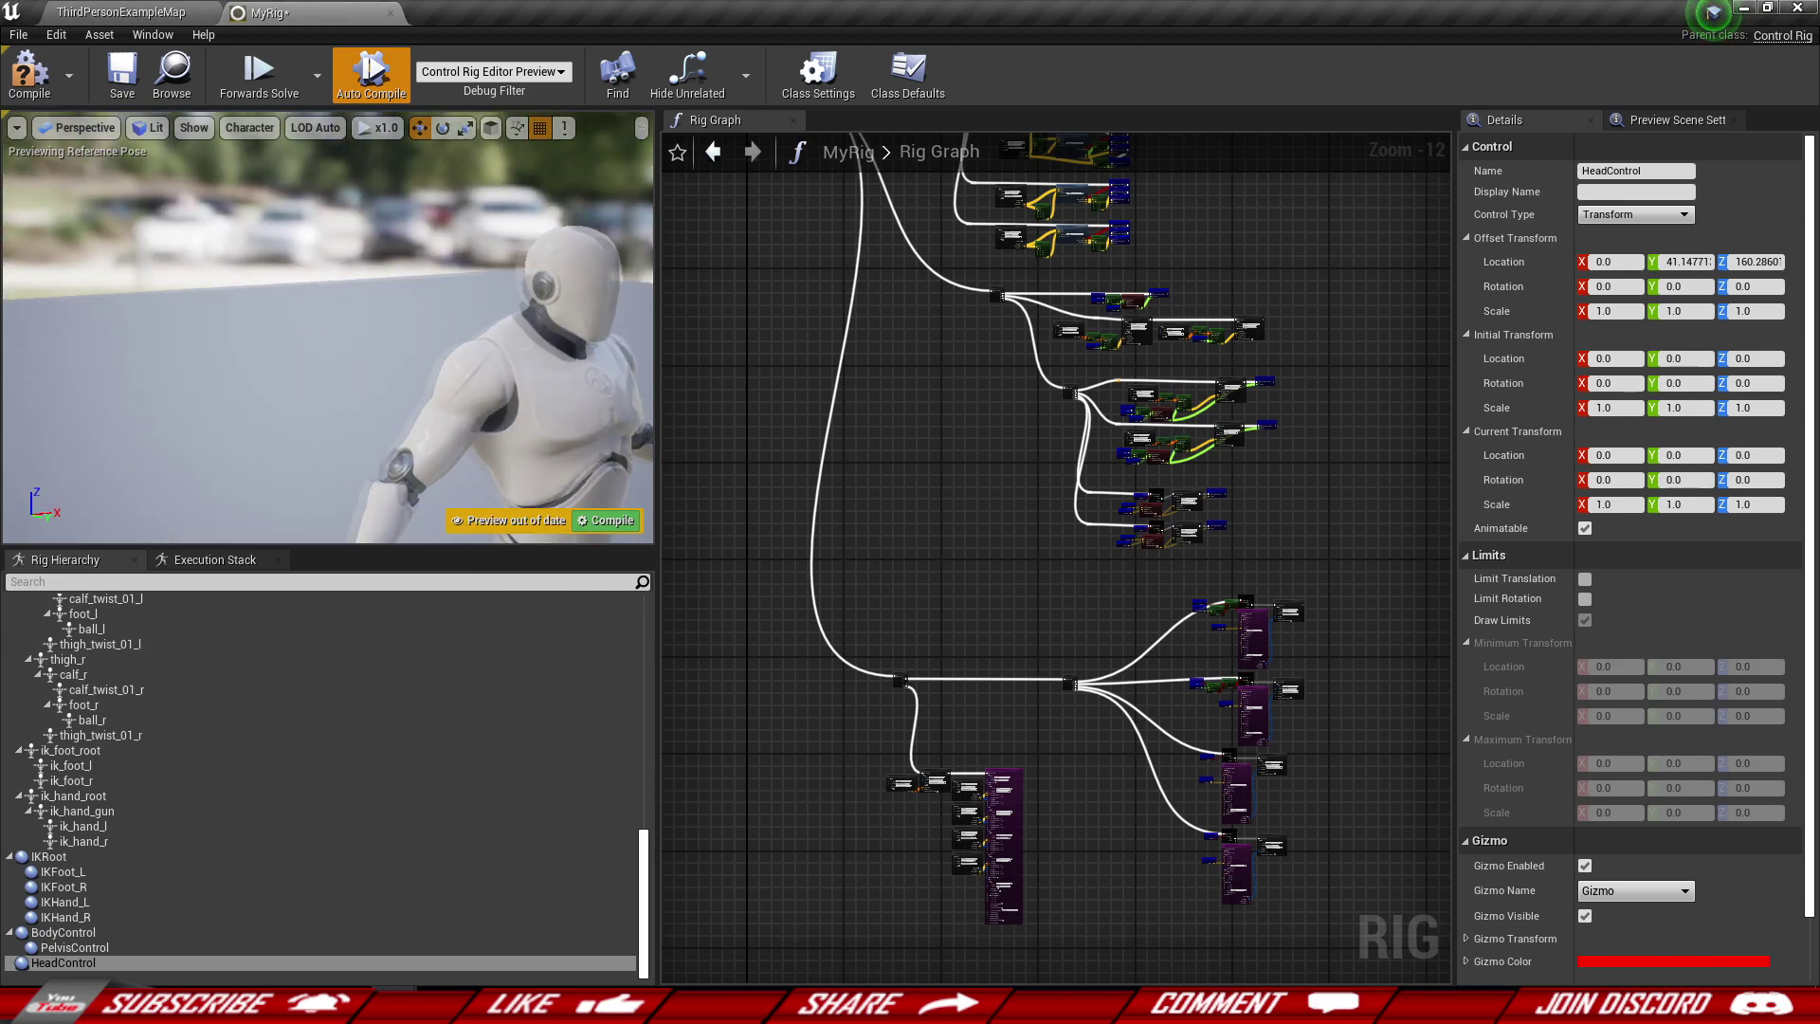
click(123, 76)
Step: Move the node group fed by the lower Sequence output further down the graph to make room
right_drag(1027, 605, 939, 373)
scroll(939, 374, up, 4)
right_drag(942, 508, 905, 403)
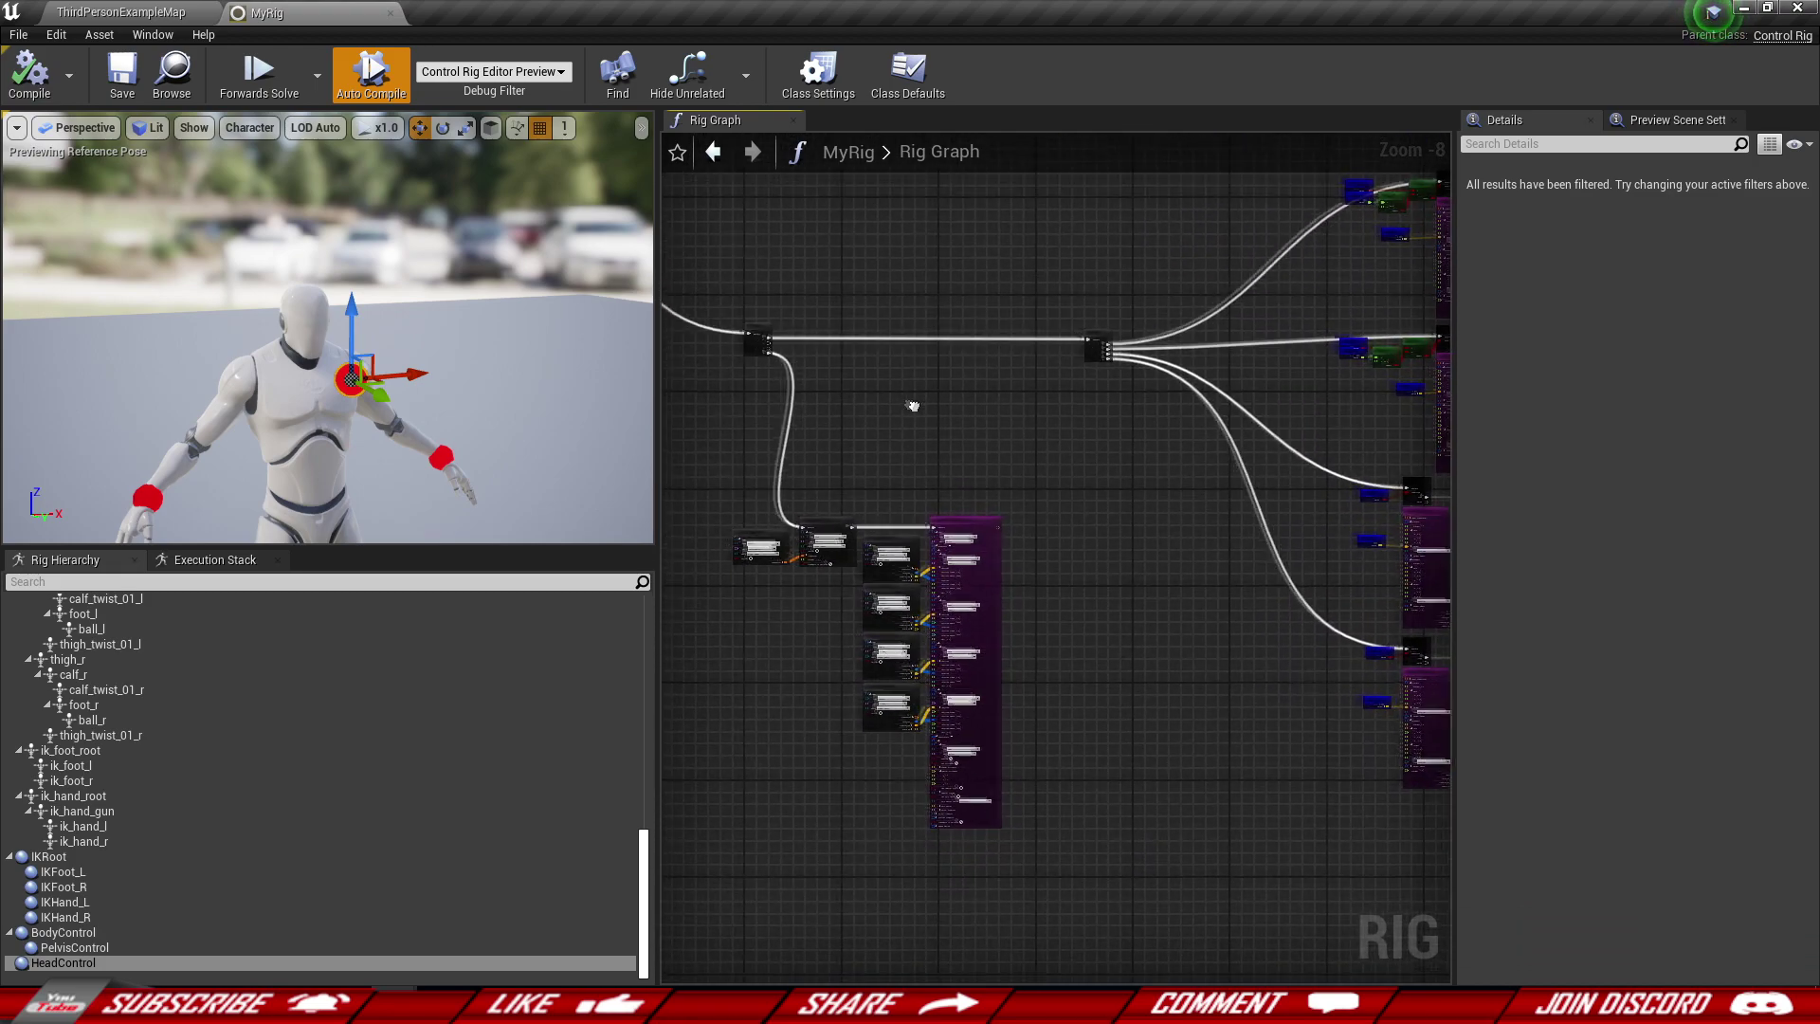
drag(758, 487, 1139, 821)
right_drag(1139, 822, 986, 529)
drag(985, 528, 1027, 660)
click(951, 415)
right_drag(950, 415, 1003, 569)
Step: Add an Aim node to the rig graph, connected to output C of the Sequence node
scroll(792, 317, up, 8)
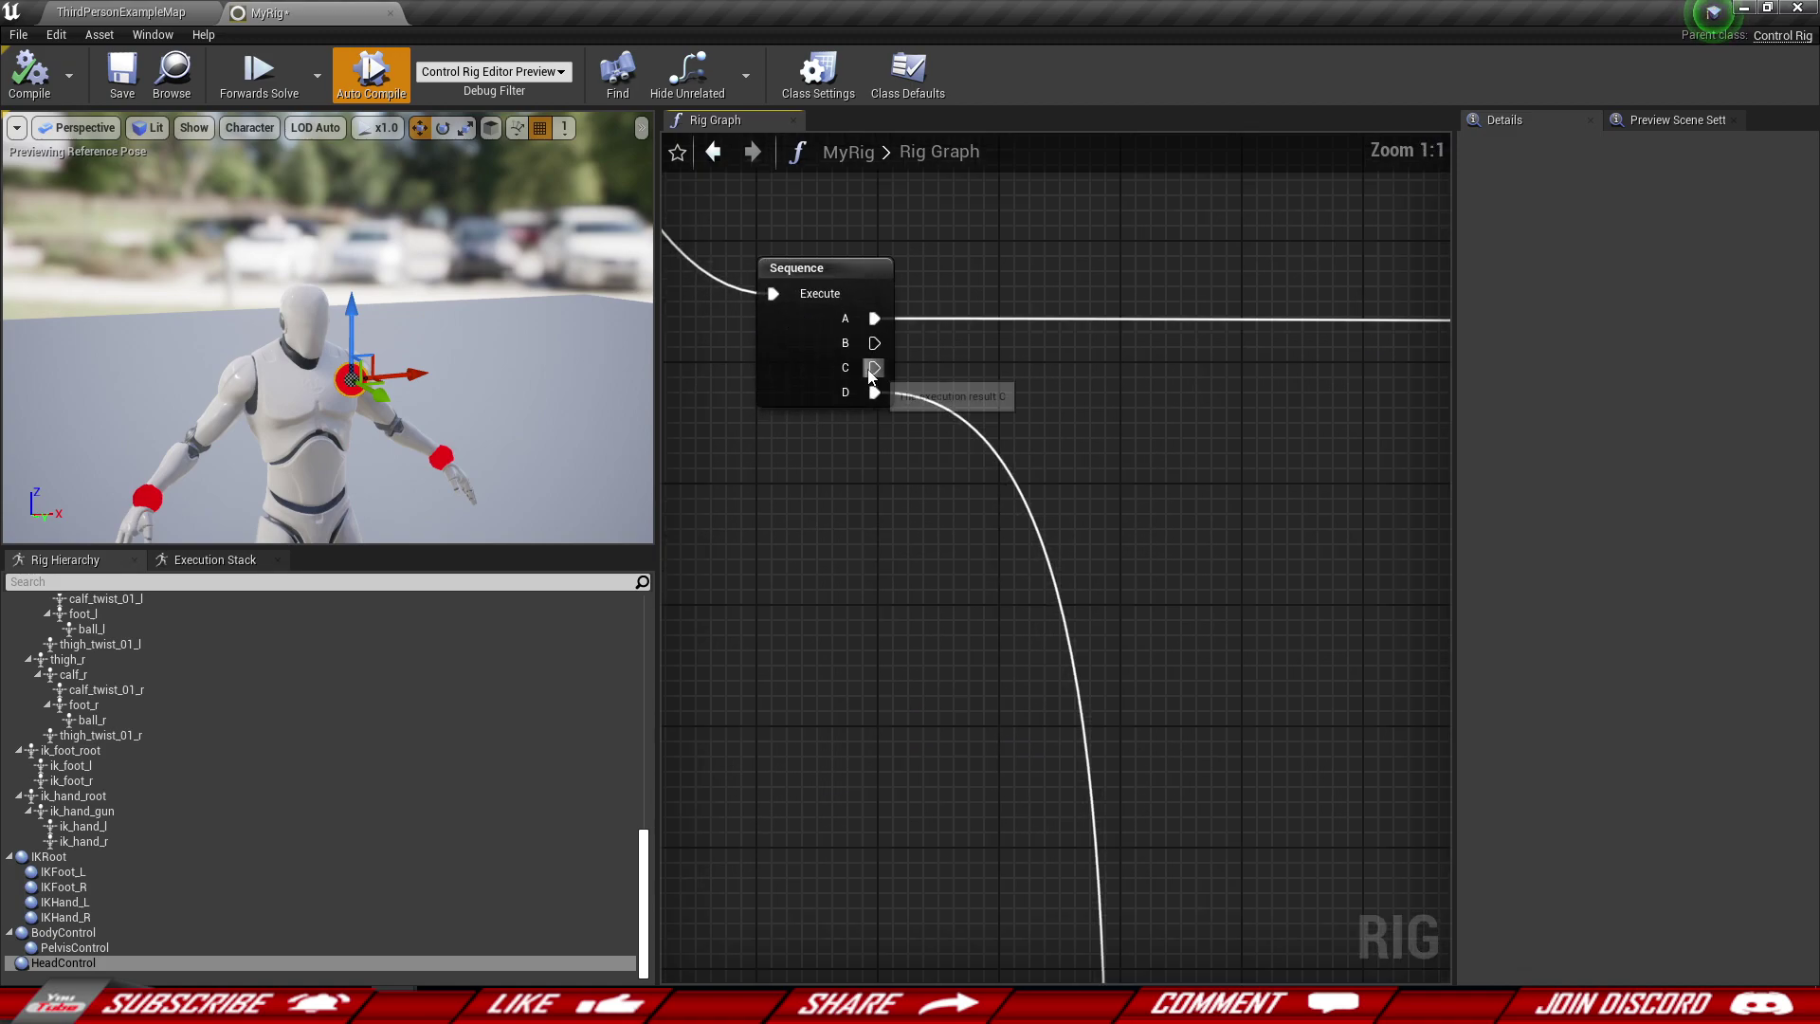
scroll(869, 378, down, 8)
scroll(942, 516, up, 7)
click(1022, 379)
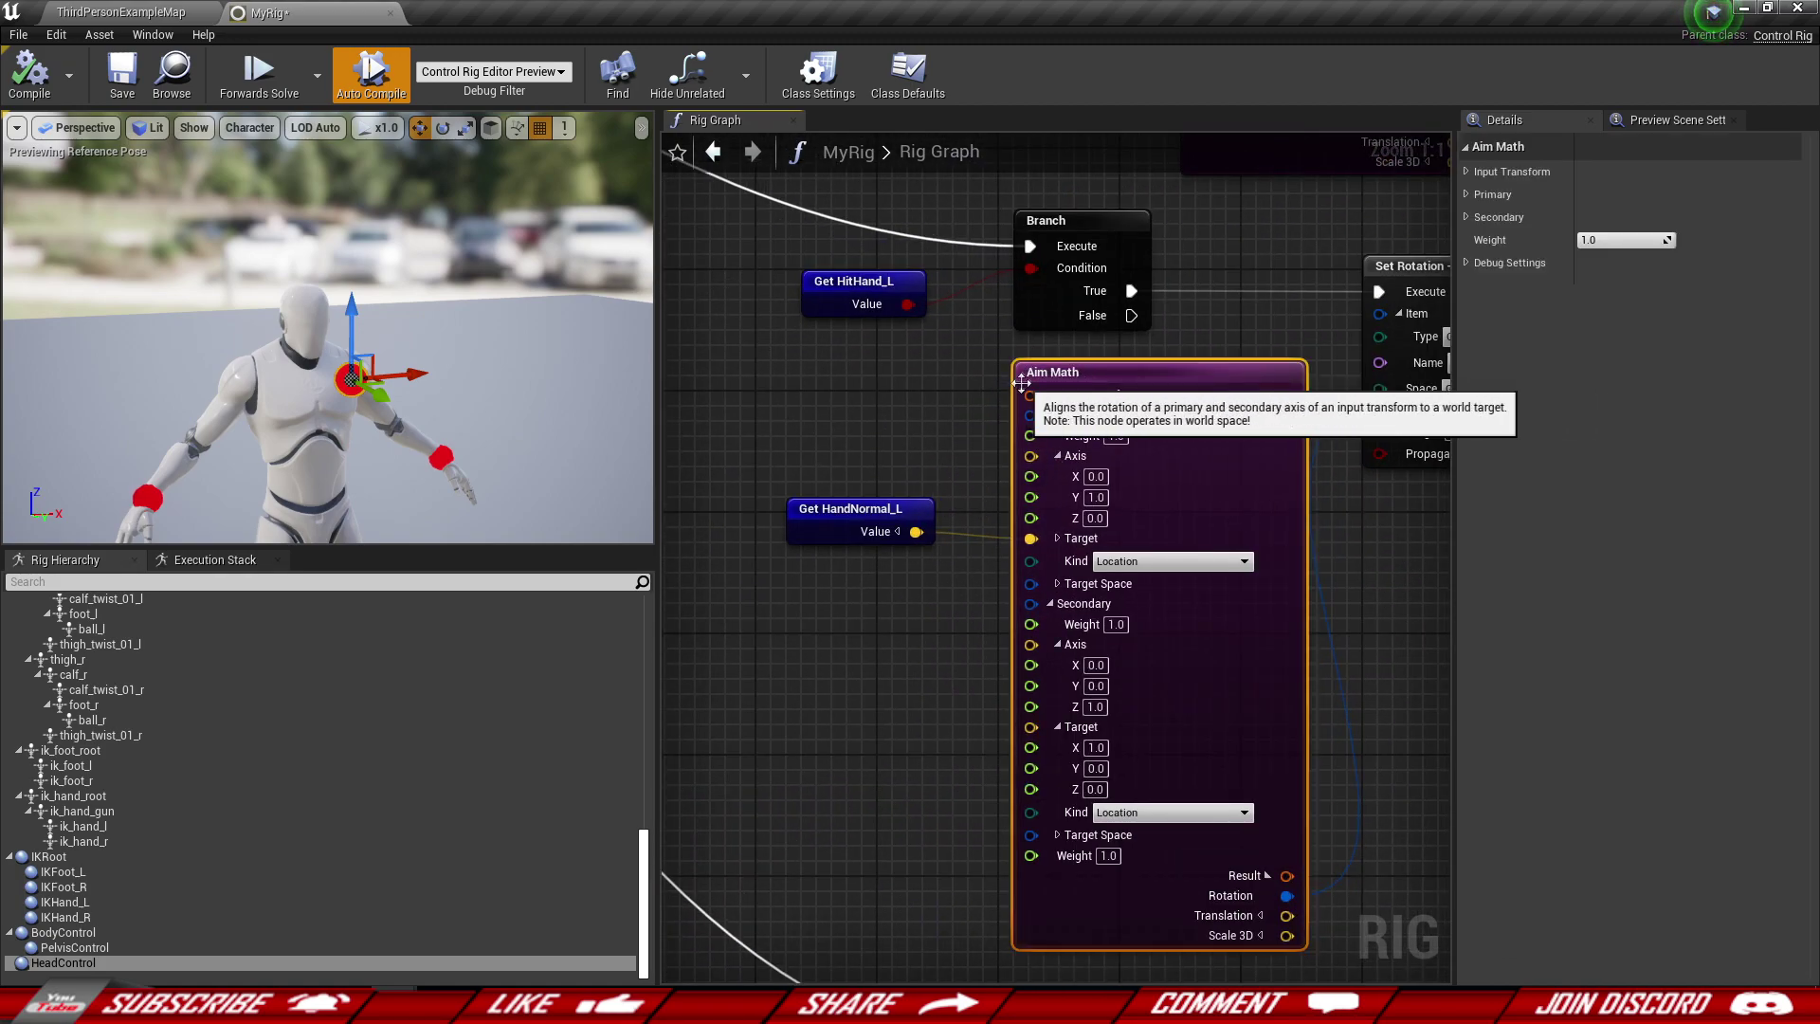
click(783, 396)
scroll(995, 379, down, 8)
right_drag(730, 392, 1155, 538)
scroll(852, 413, up, 7)
right_click(988, 468)
text(aim)
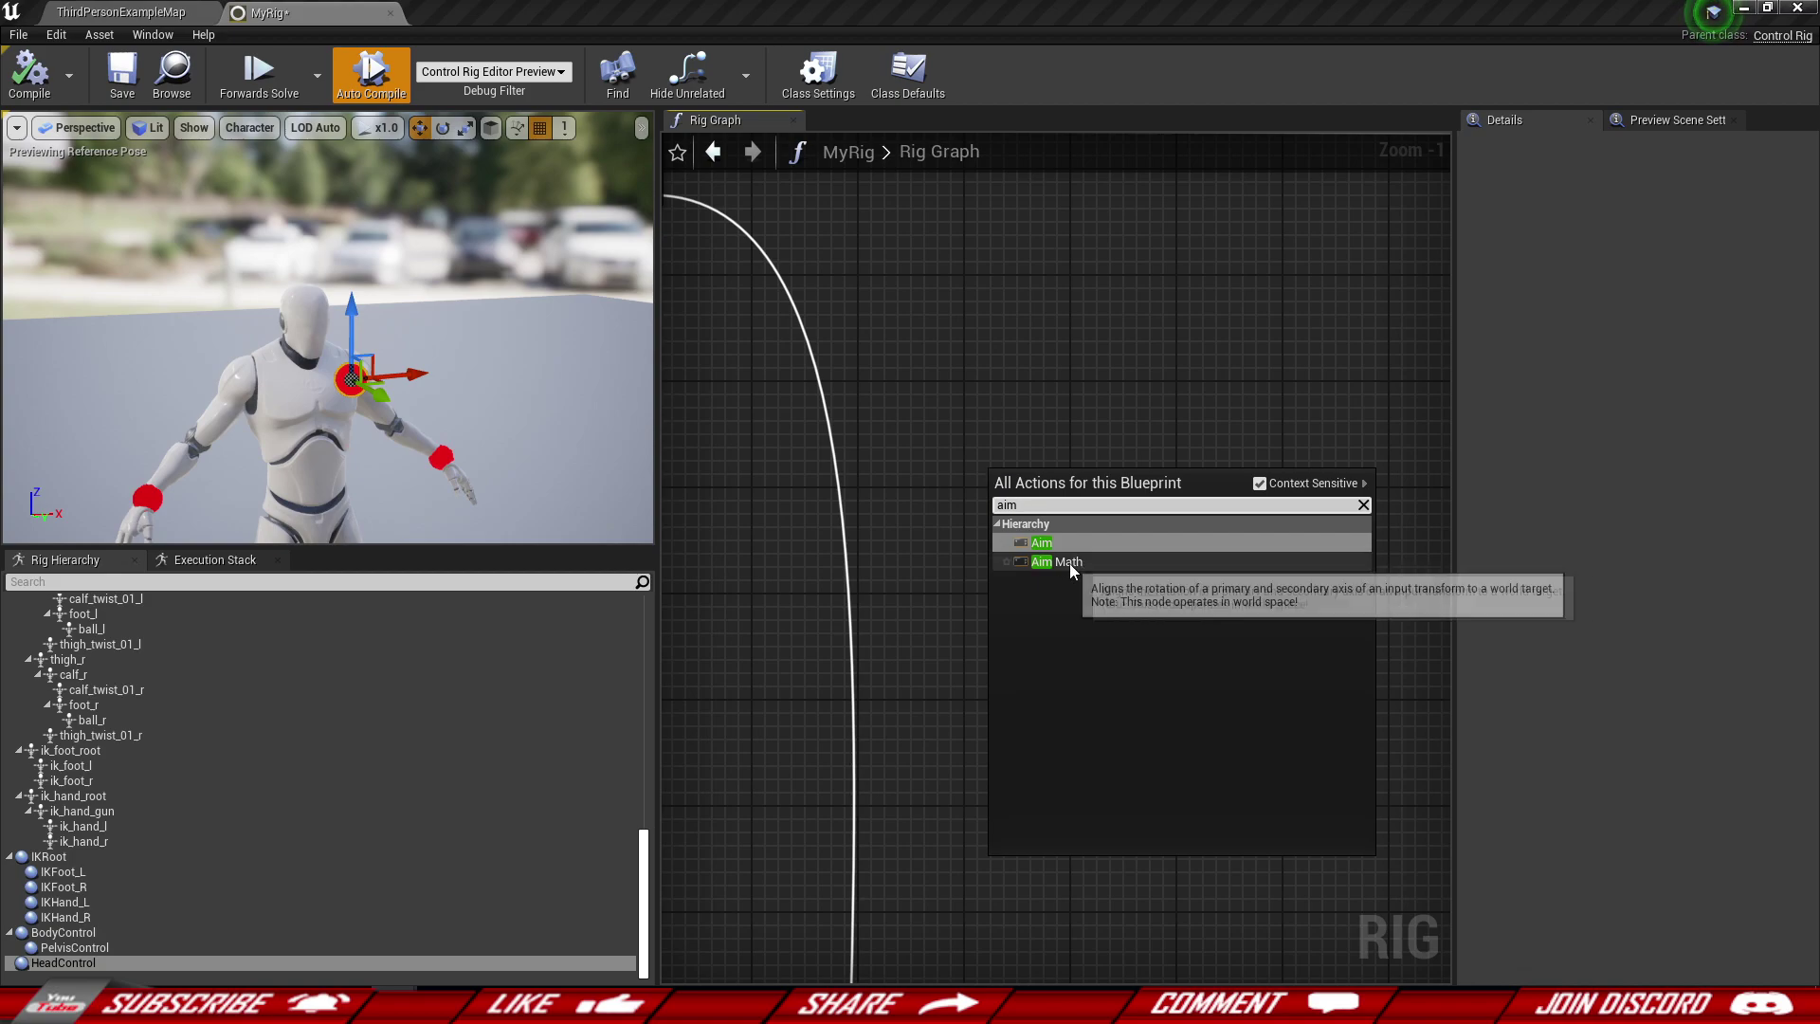
click(1042, 543)
Step: Set the Aim node's item to the head bone and view the head from the side in the preview
scroll(1186, 370, down, 3)
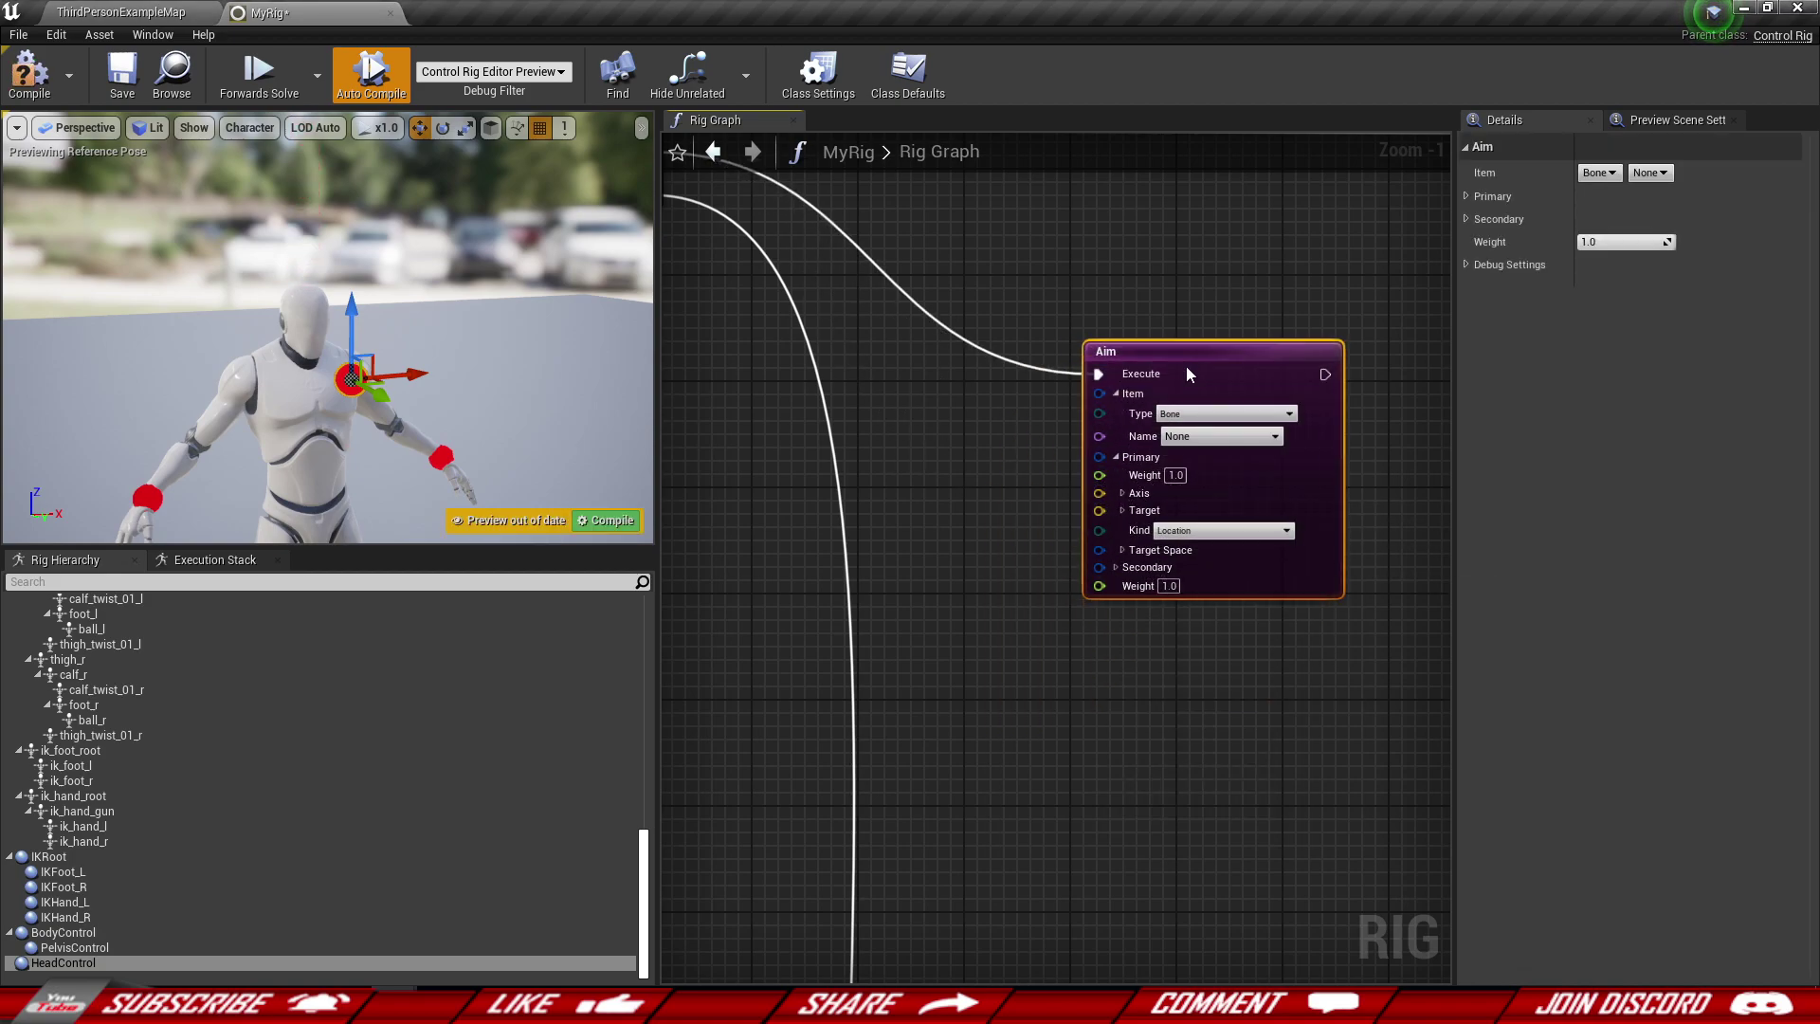
scroll(1009, 432, up, 5)
right_drag(972, 482, 896, 441)
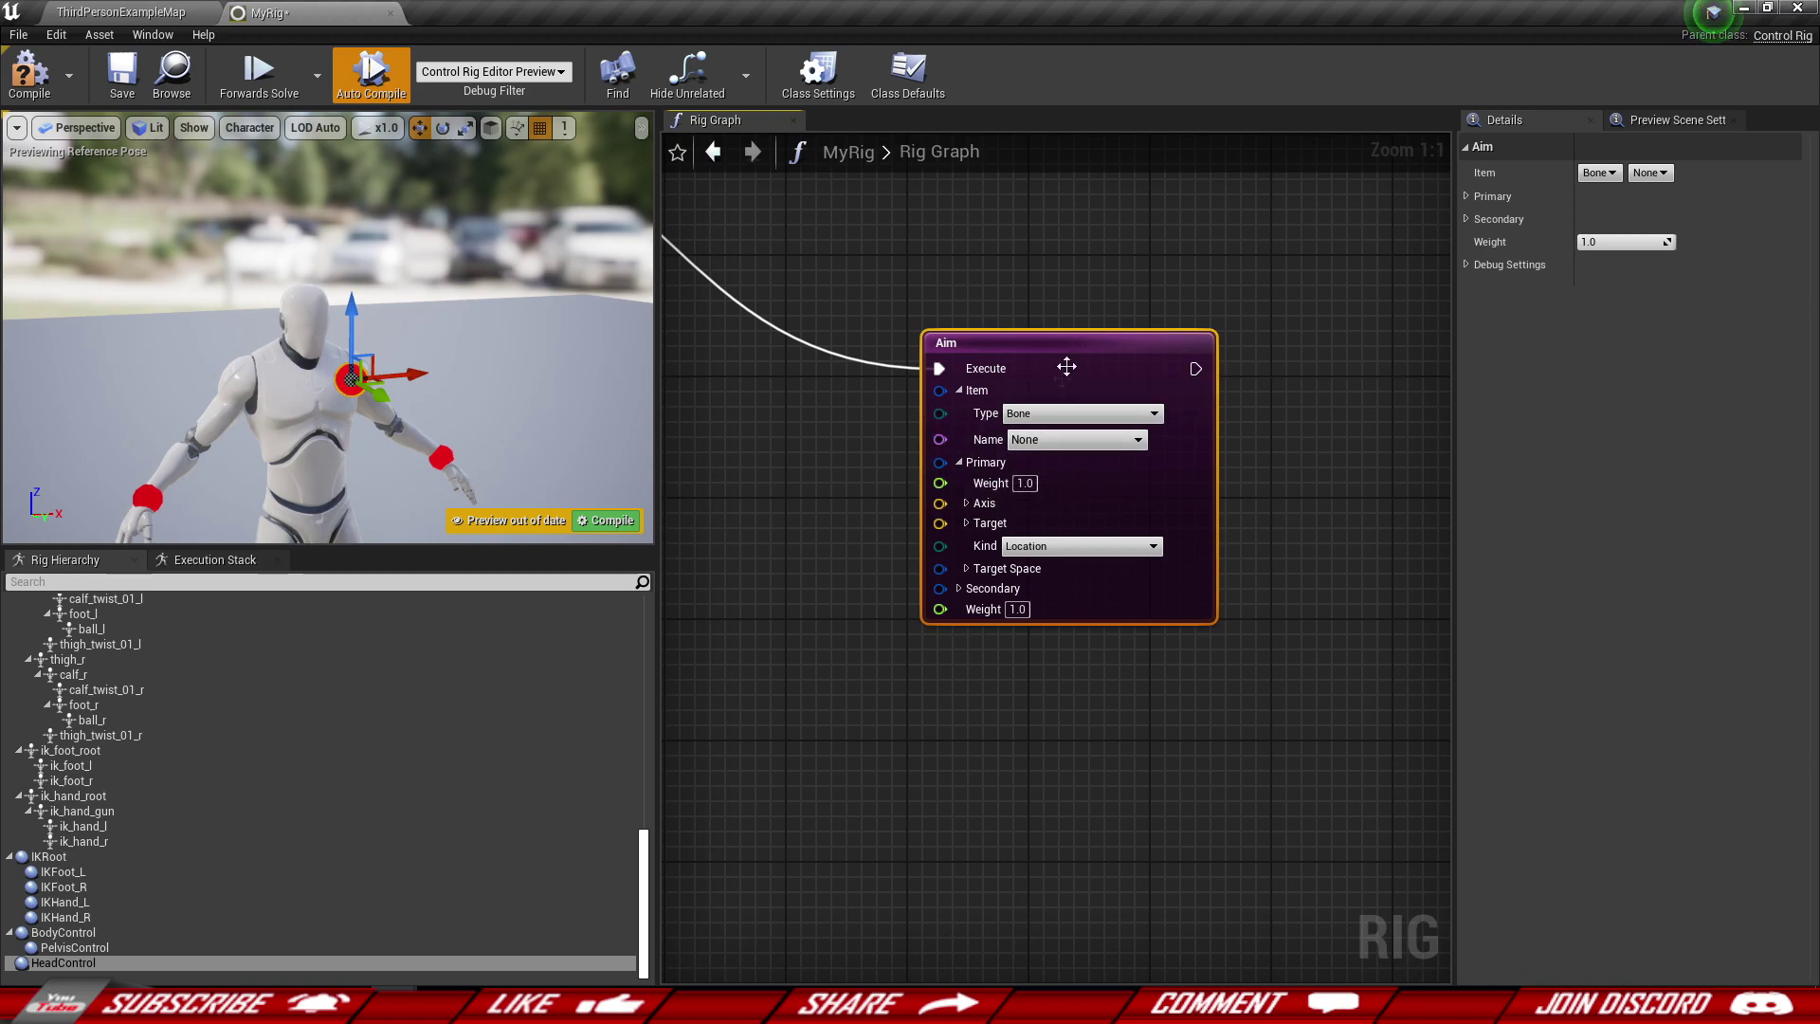
click(1036, 439)
text(head)
click(1027, 476)
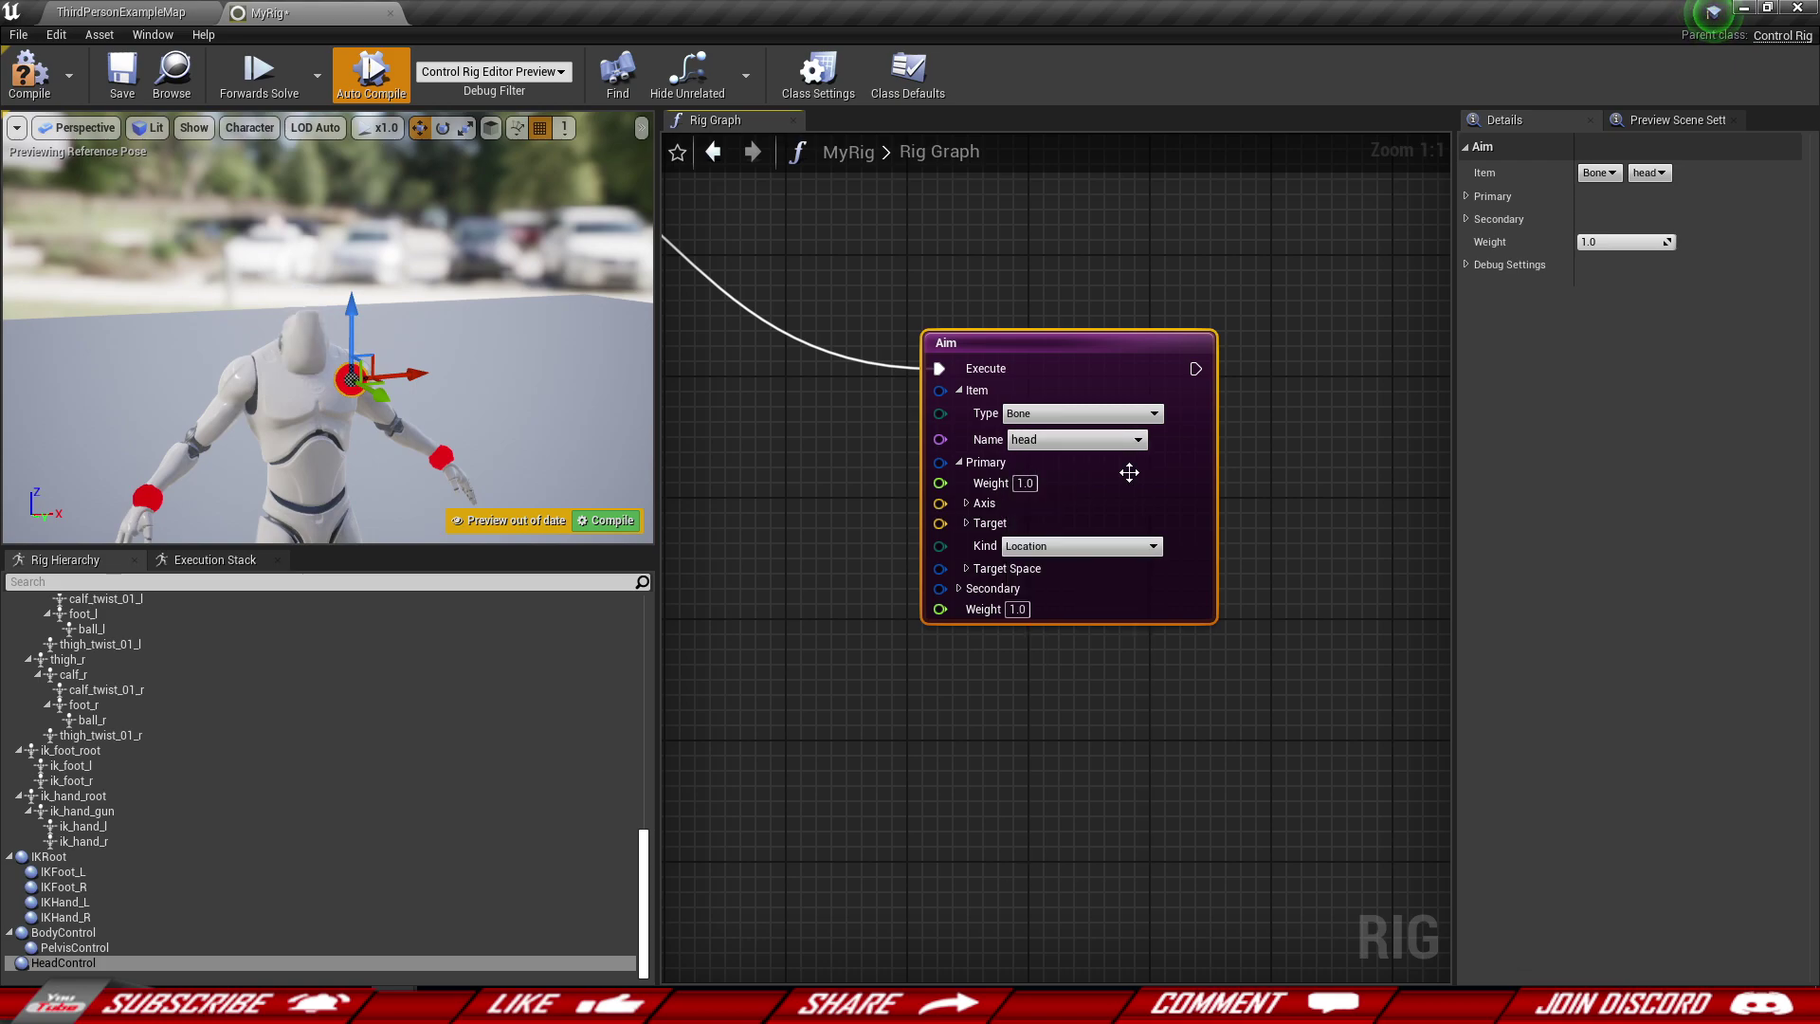
drag(1121, 488, 1166, 458)
right_drag(493, 389, 645, 388)
right_drag(474, 426, 474, 426)
right_drag(898, 464, 917, 469)
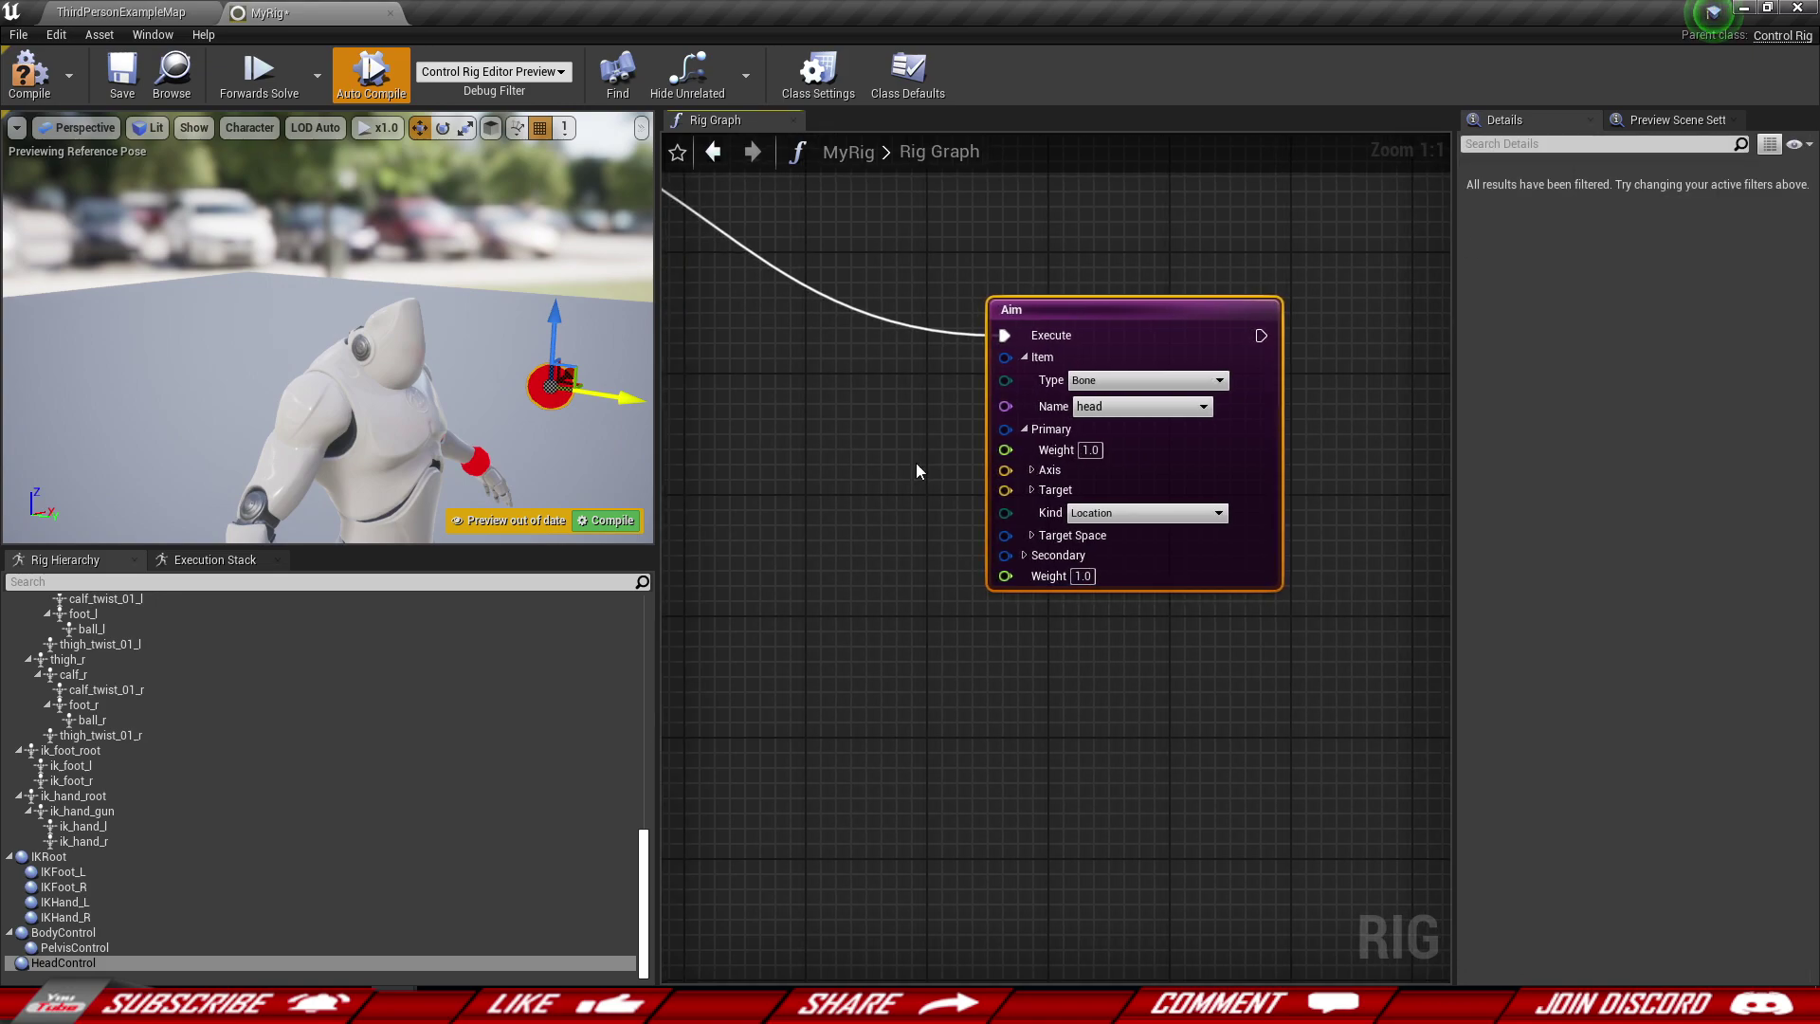
Step: Expand the Aim node's primary axis and its secondary axis and target values
click(1033, 490)
click(1032, 470)
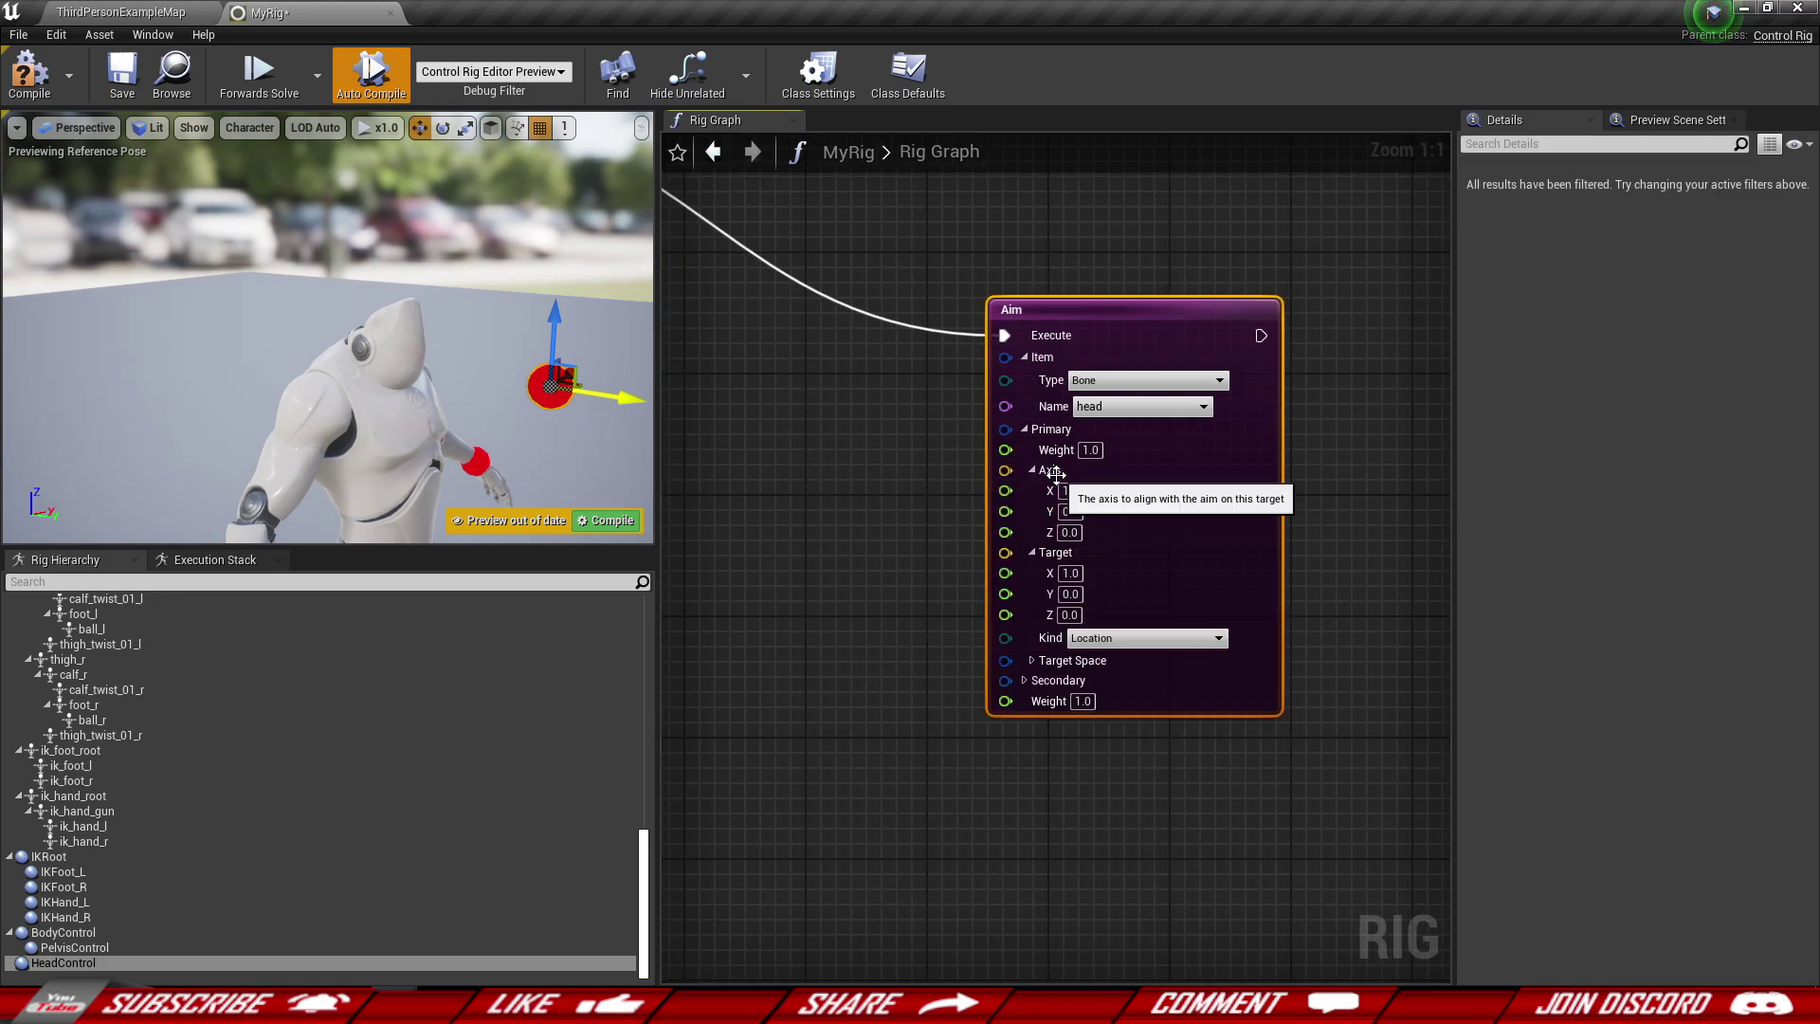
click(1032, 552)
click(1025, 618)
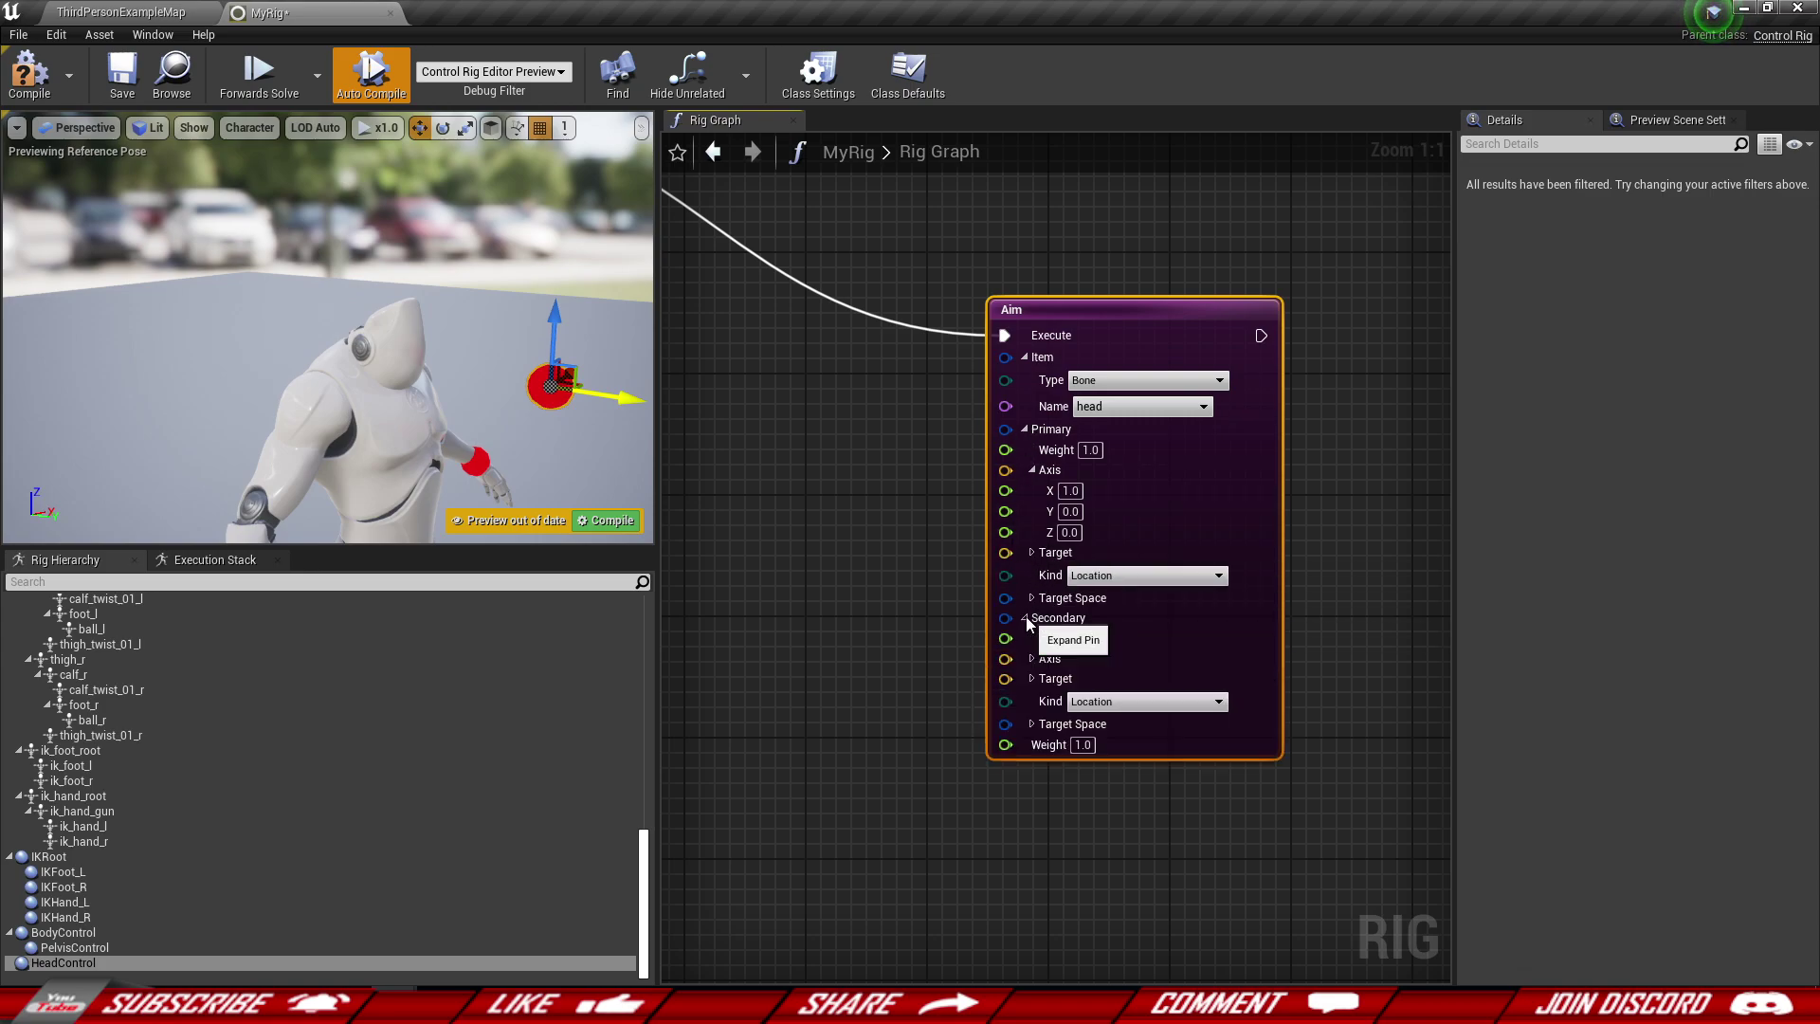
right_drag(926, 644, 936, 499)
click(1042, 532)
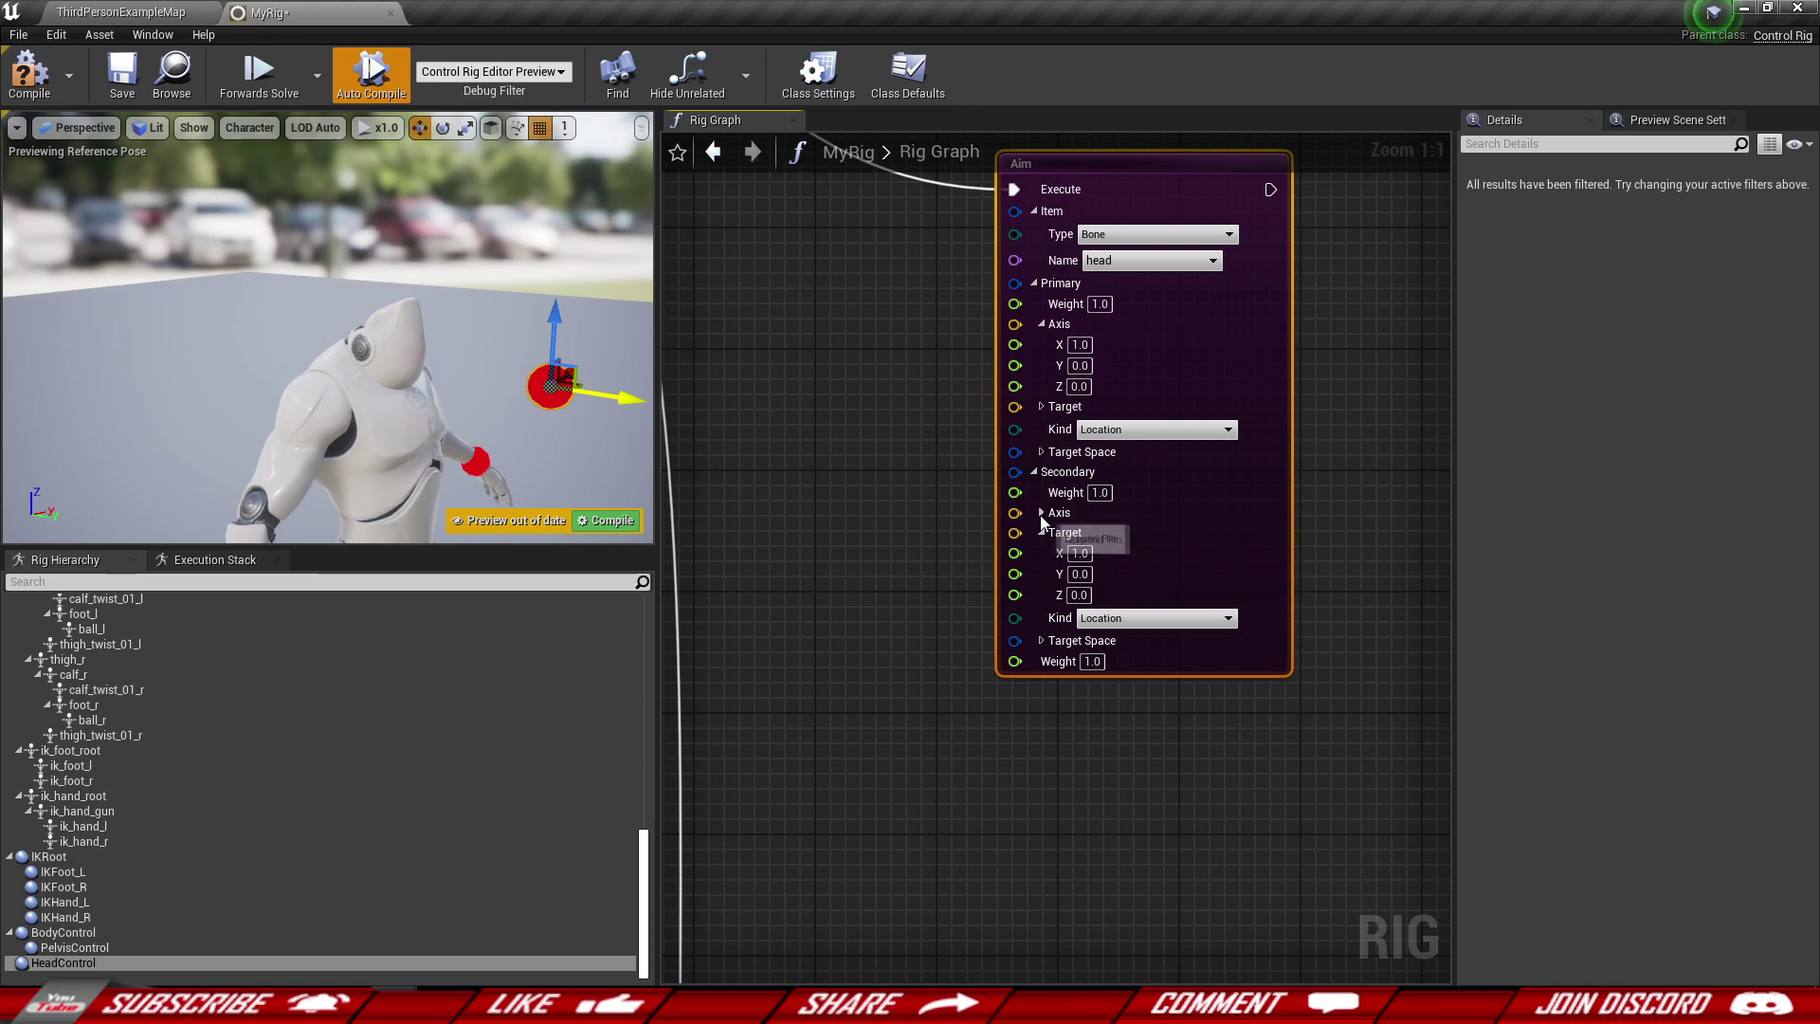
click(1040, 513)
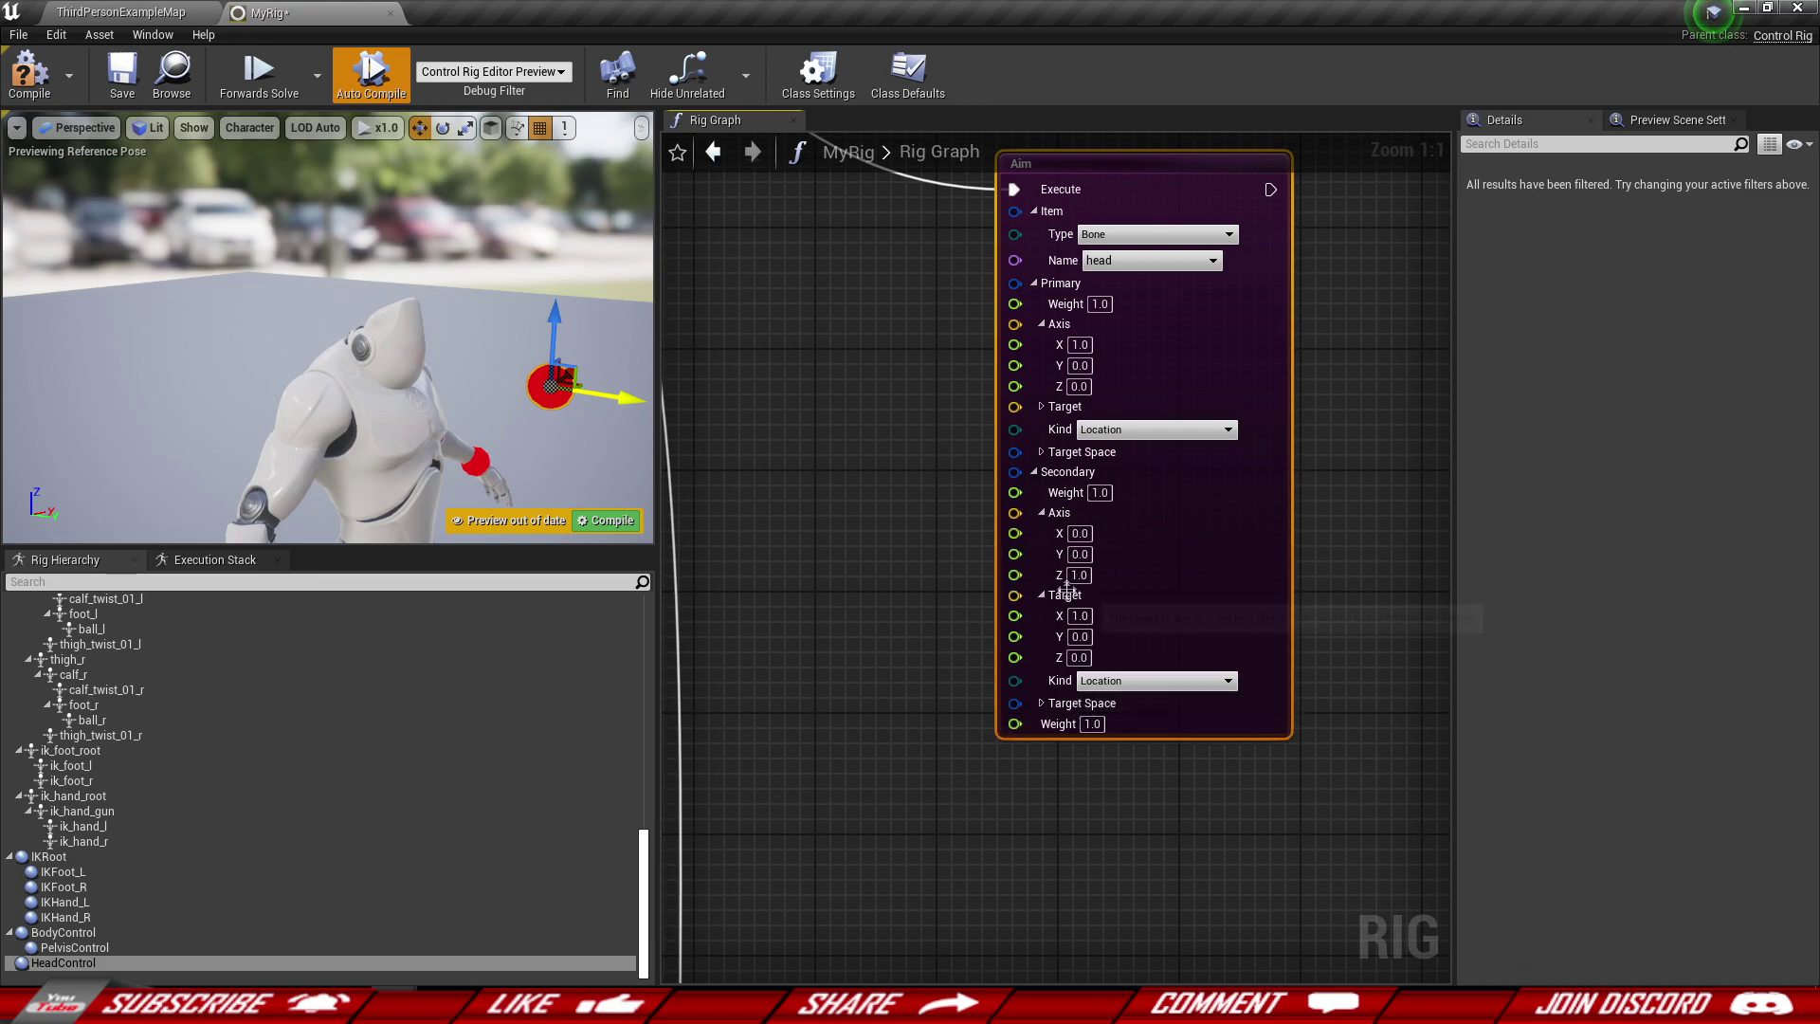
scroll(872, 504, down, 2)
right_drag(870, 497, 910, 526)
scroll(1079, 453, up, 2)
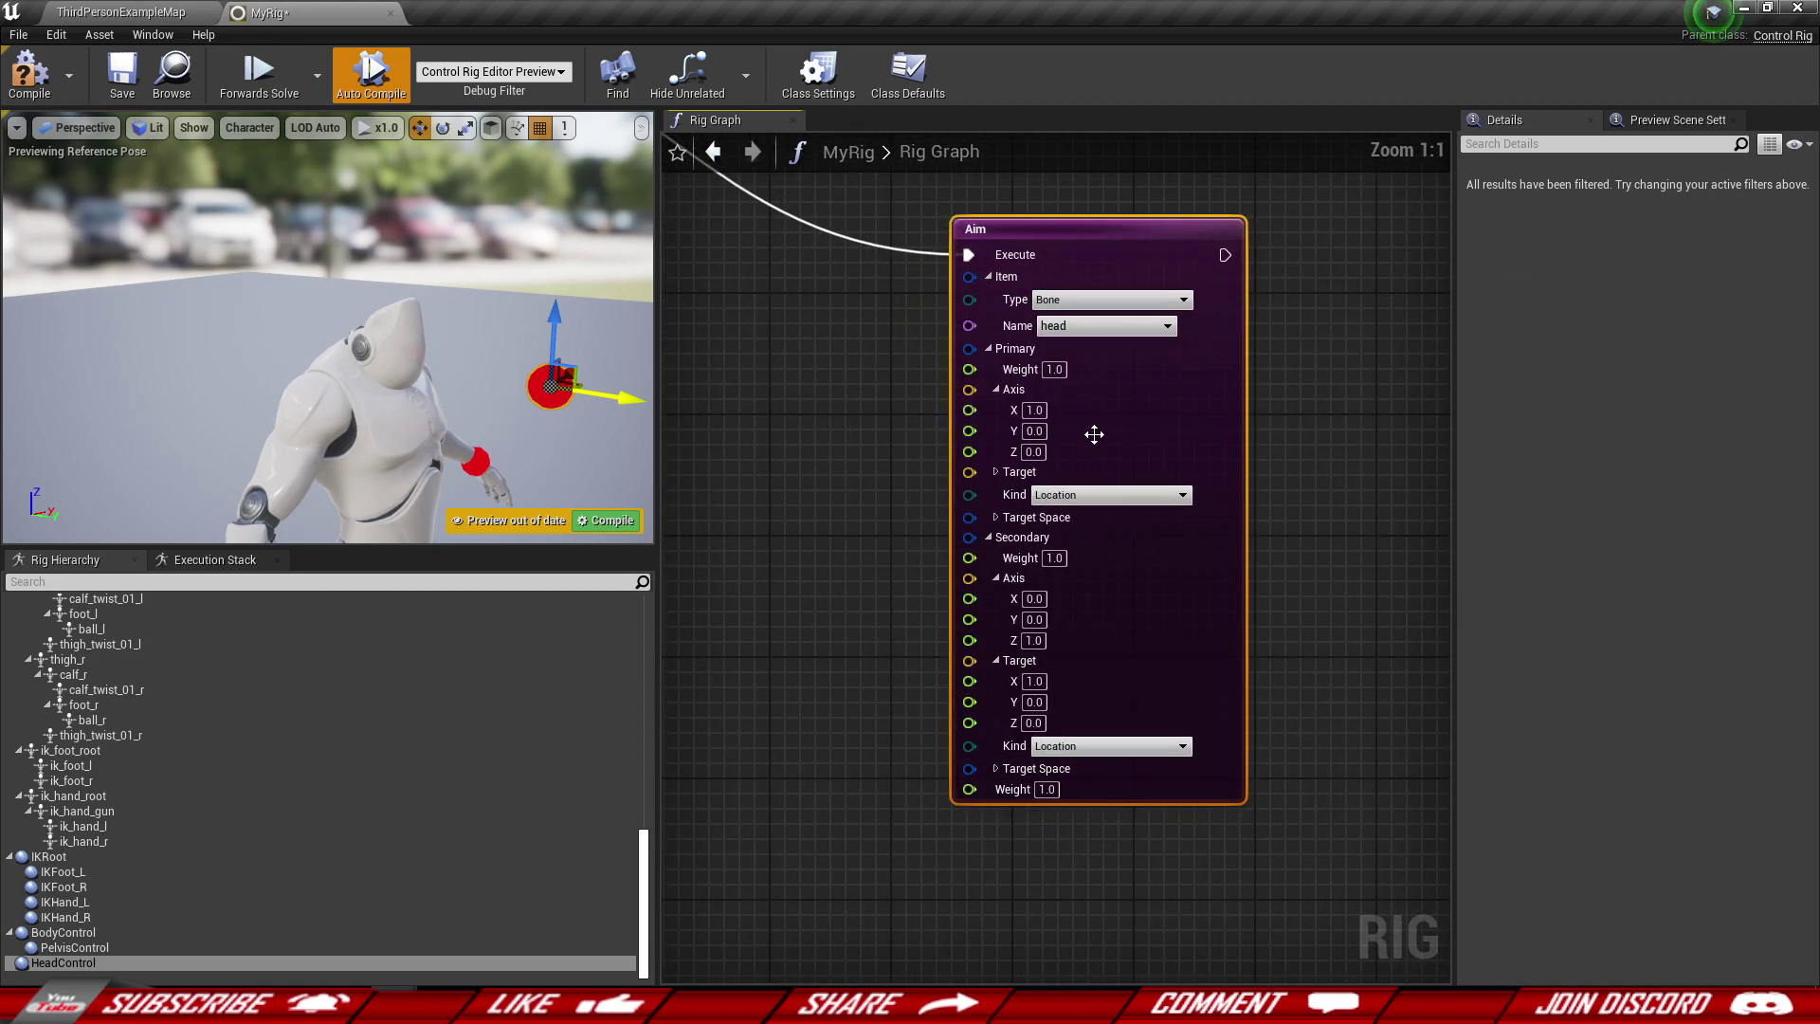
drag(1092, 435, 1153, 349)
right_drag(845, 378, 812, 581)
drag(1144, 576, 1135, 487)
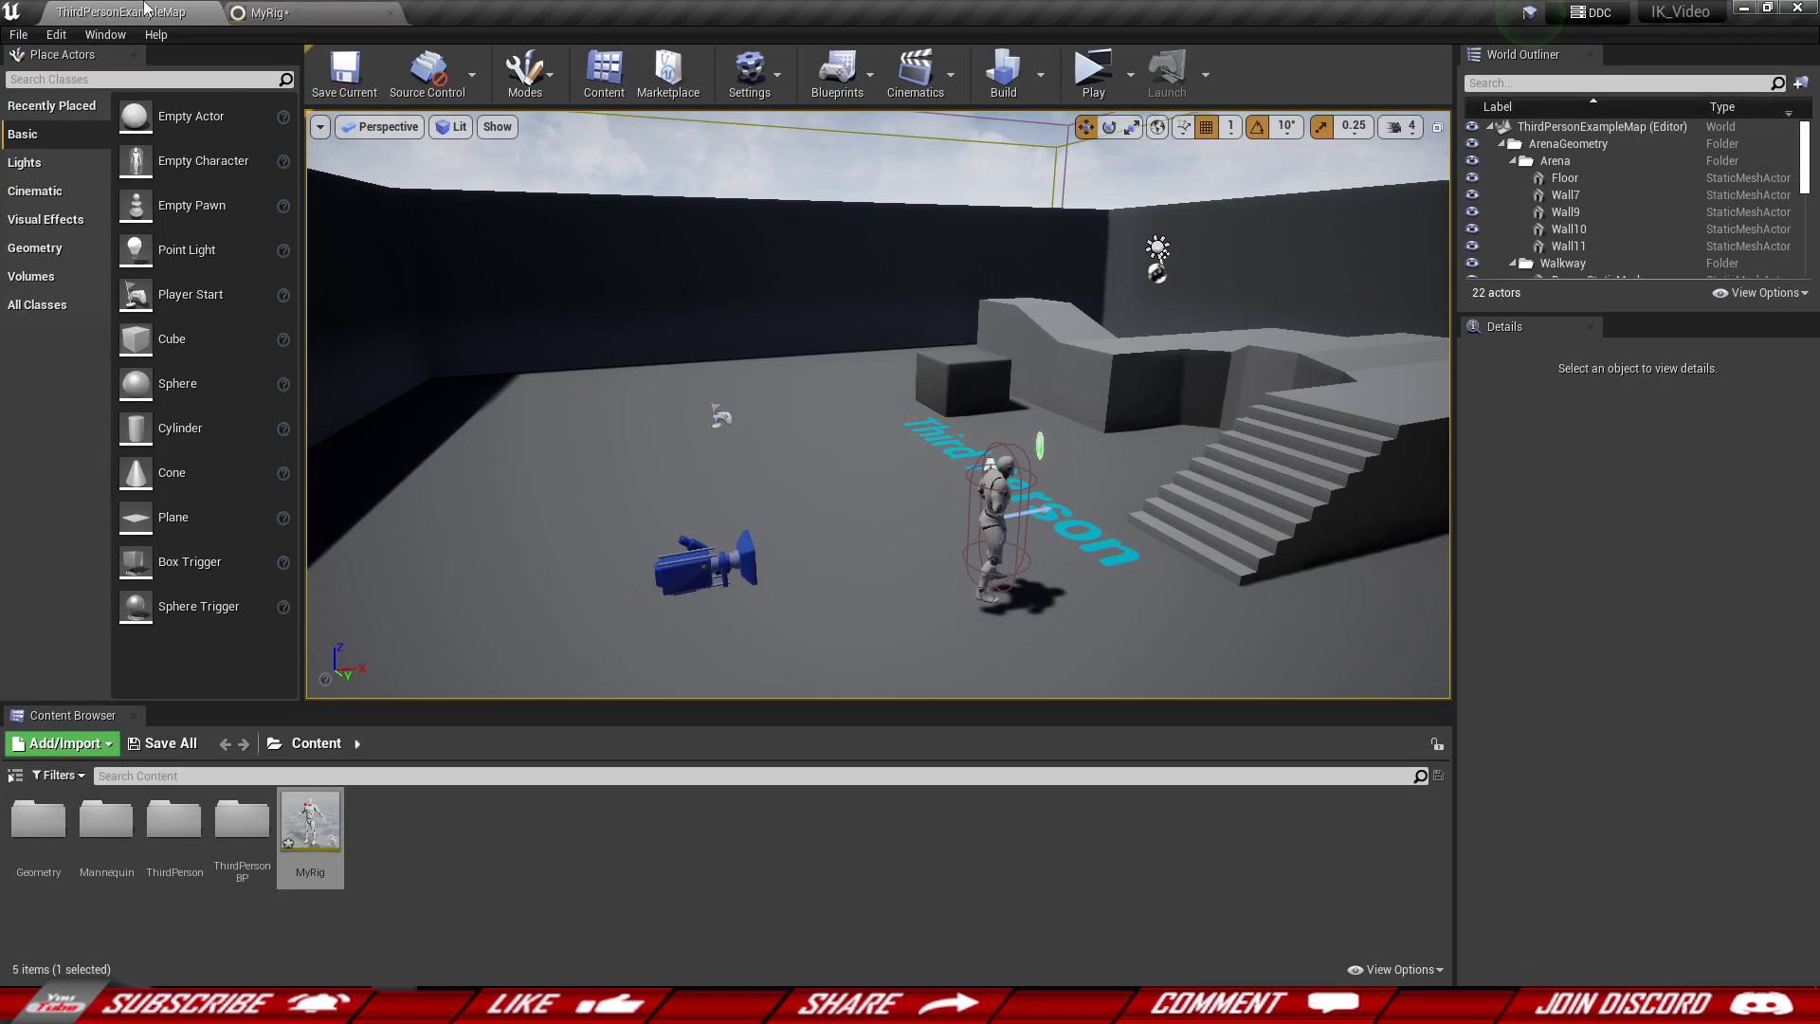
Step: Open UE4_Mannequin_Skeleton from the Mannequin/Character/Mesh folder and dock its window beside the other editors
click(147, 12)
double_click(106, 820)
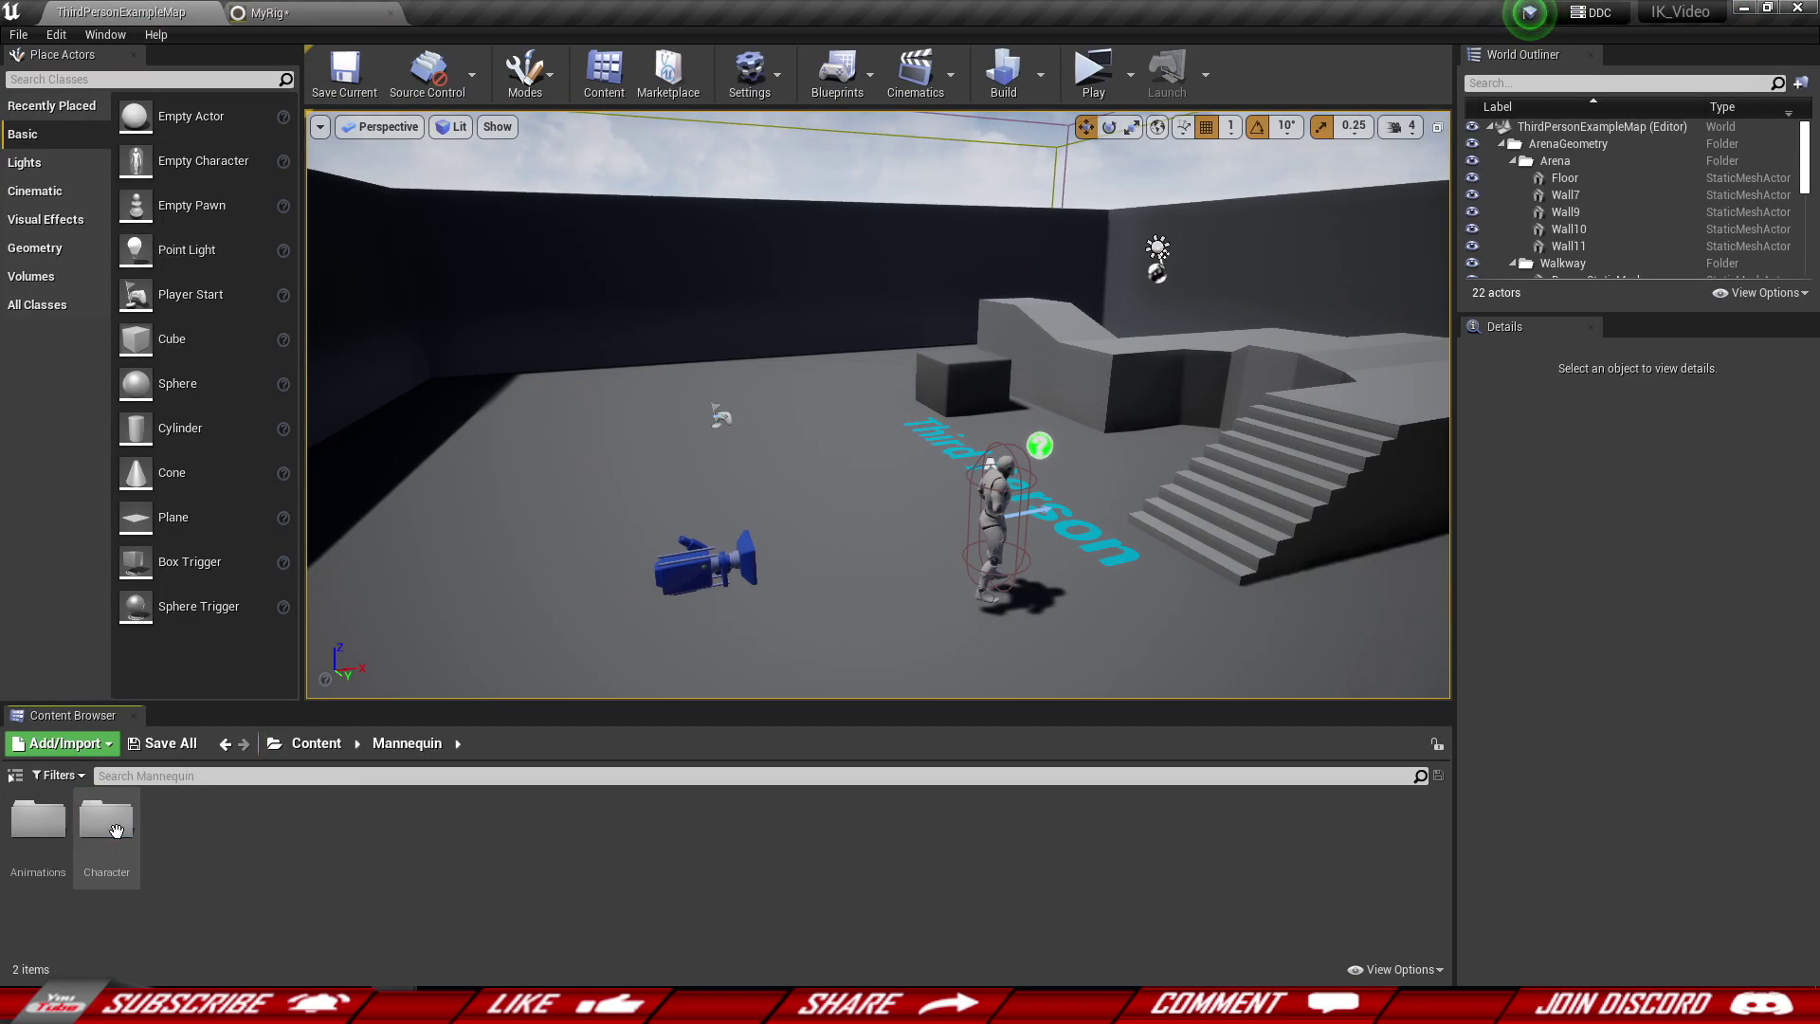
double_click(106, 820)
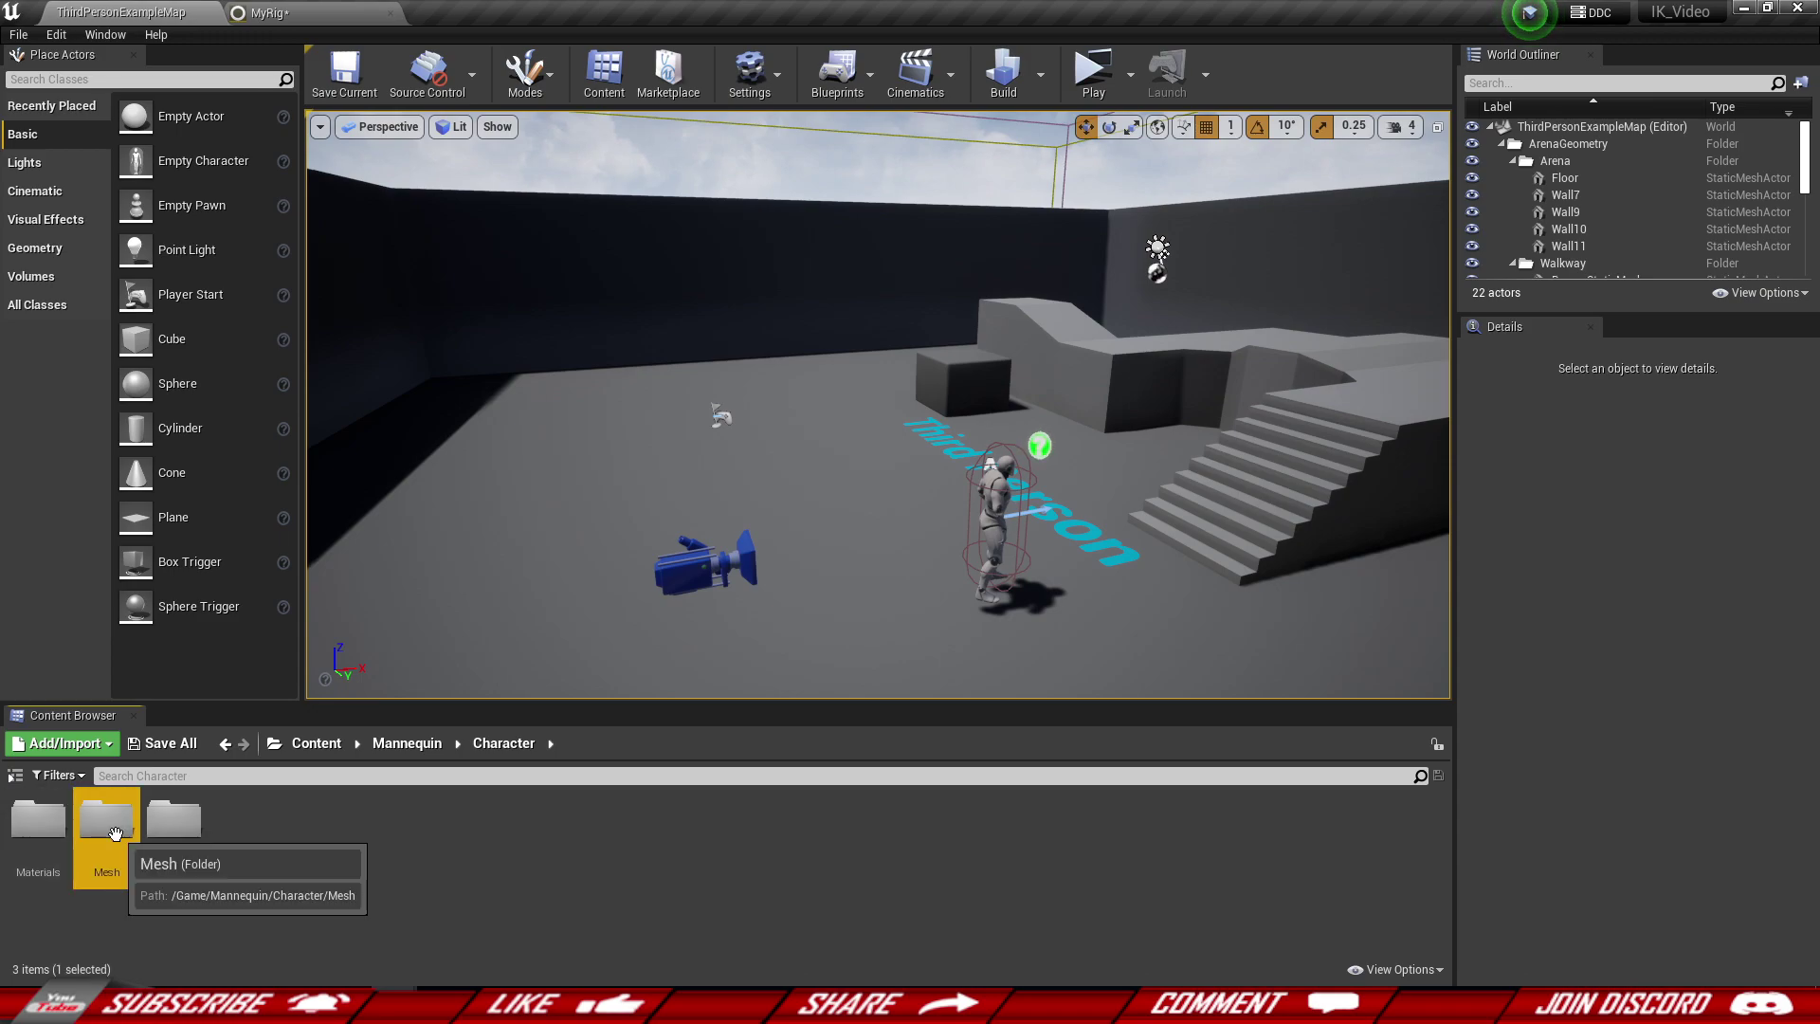
double_click(107, 821)
double_click(323, 810)
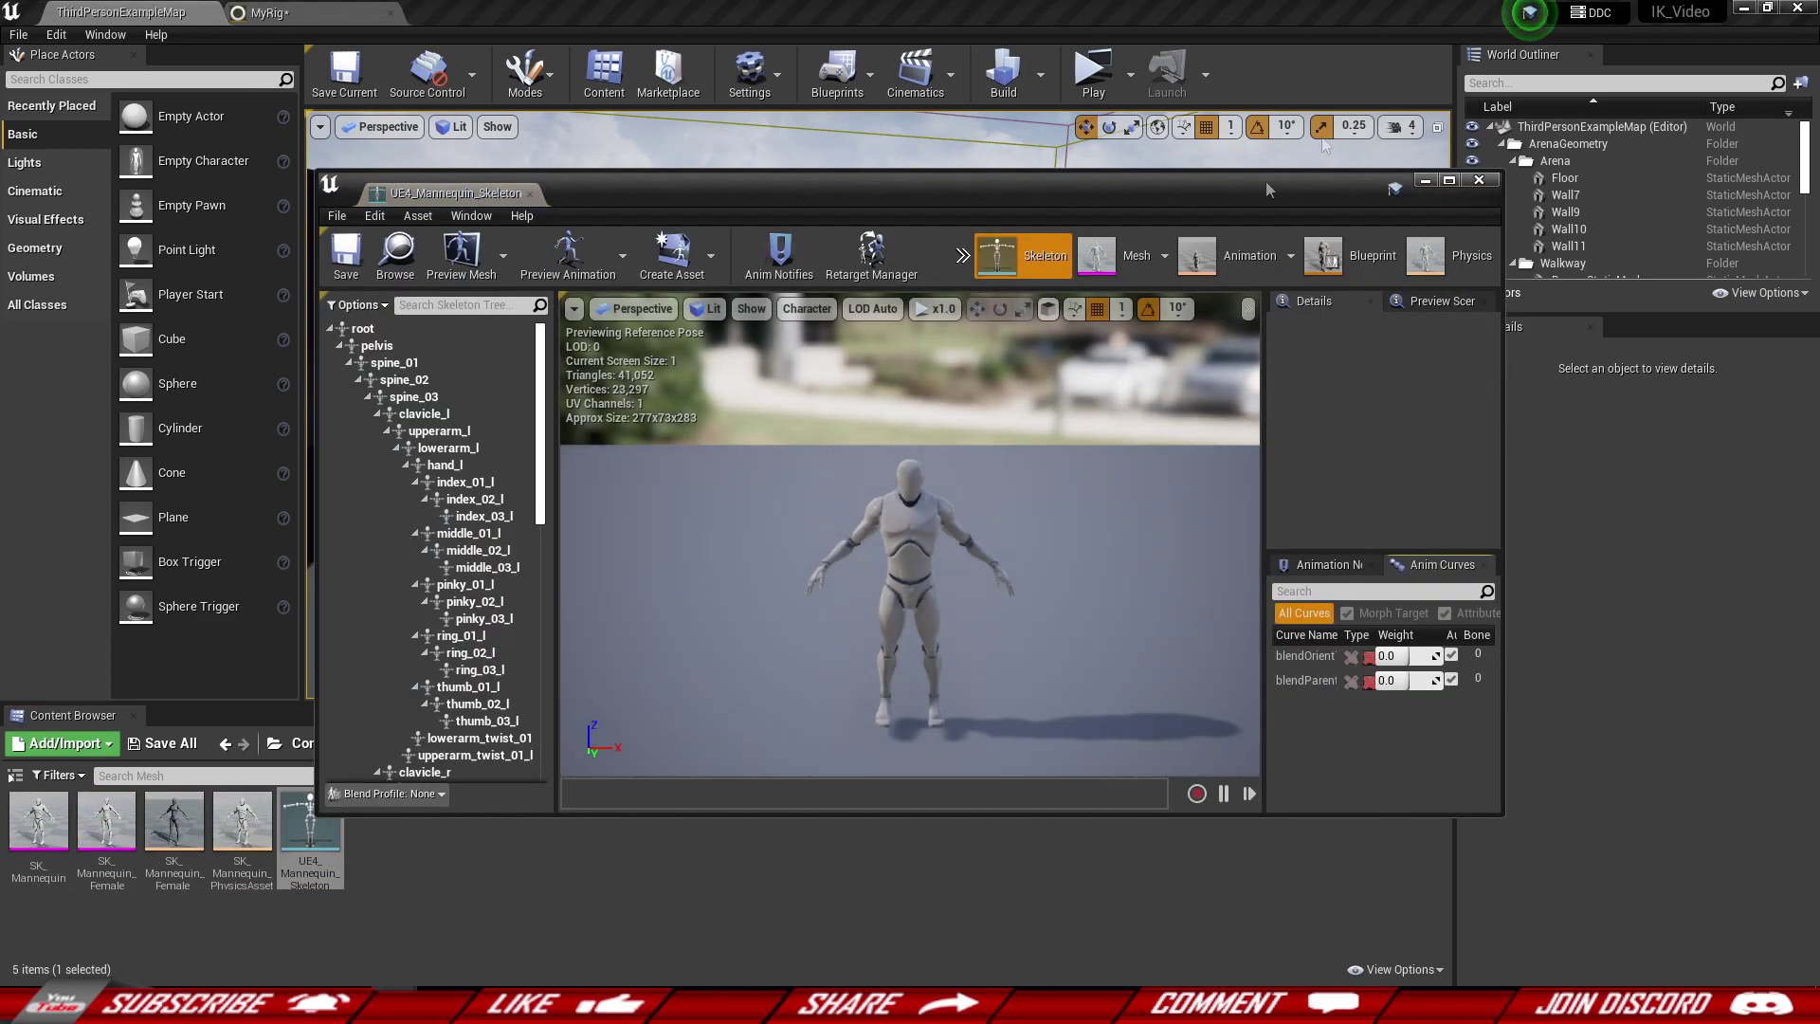
drag(409, 196, 493, 13)
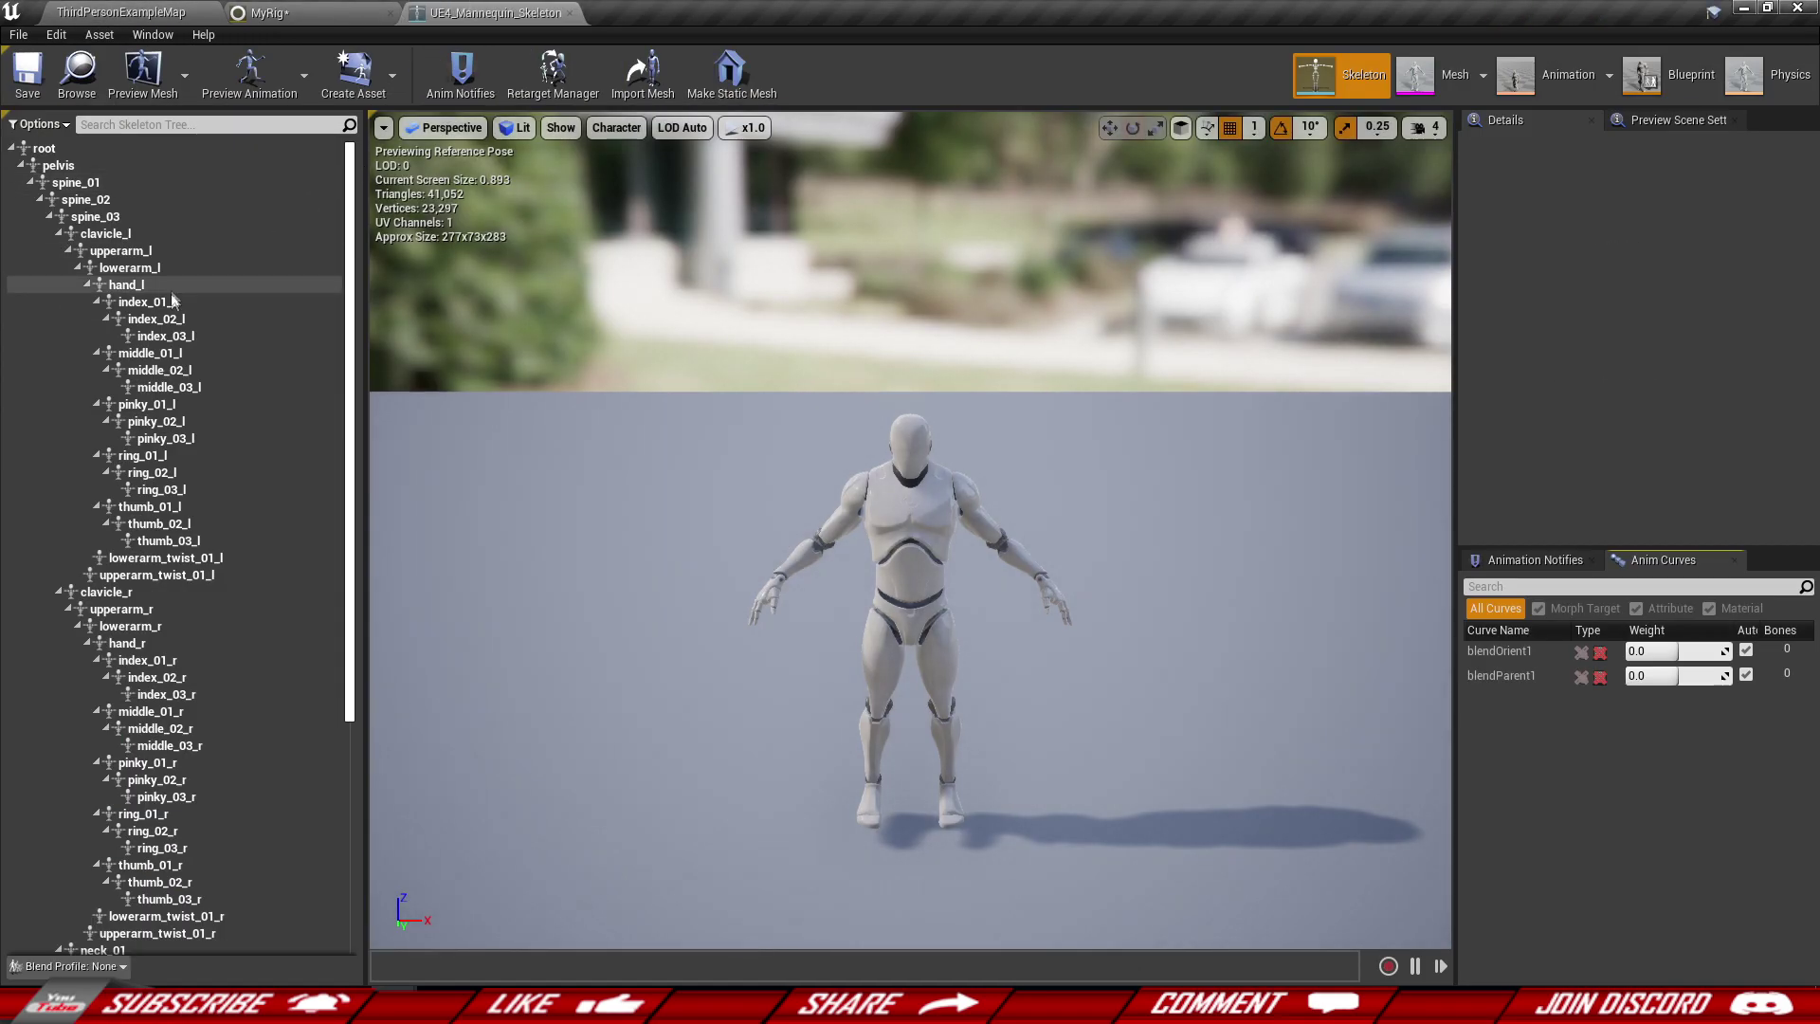
Step: Select the head bone in the skeleton tree and examine its local axis directions from the side
scroll(171, 288, down, 10)
click(104, 635)
right_drag(481, 554, 1109, 374)
key(w)
right_drag(1040, 240, 1114, 242)
key(w)
right_drag(781, 602, 868, 692)
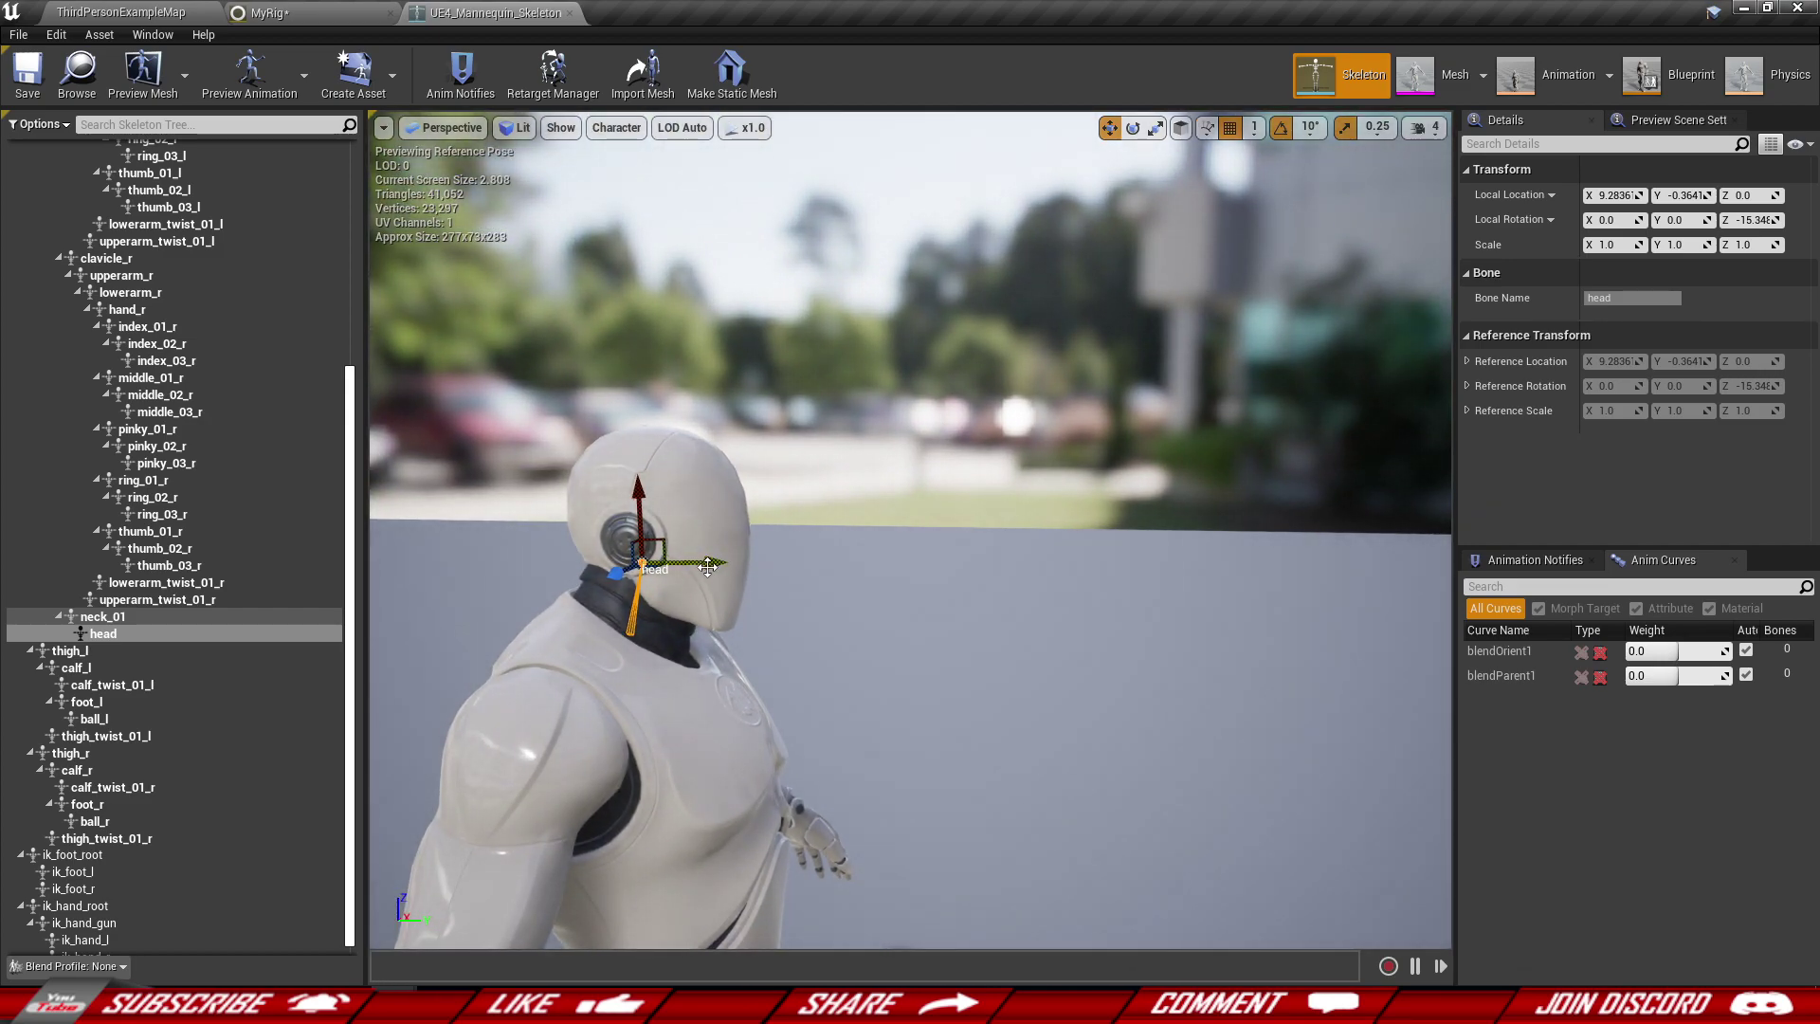
right_drag(813, 563, 992, 507)
key(d)
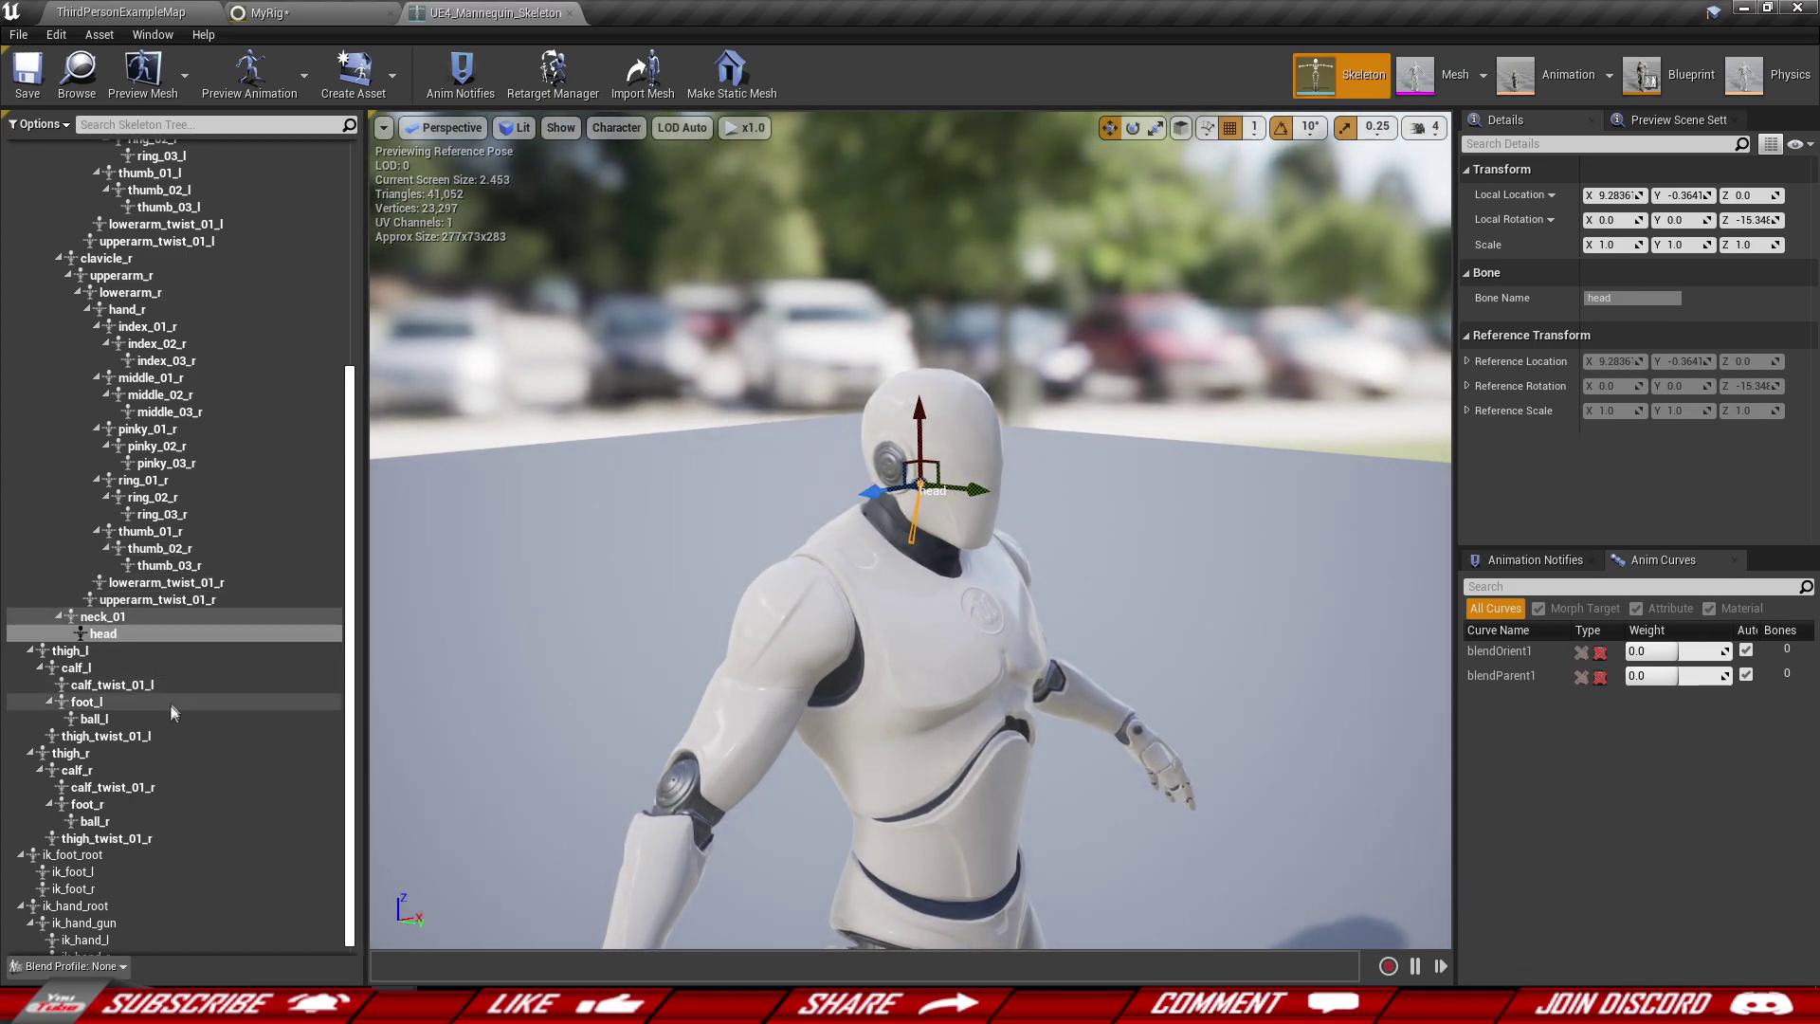
Step: Examine the local axis directions of neck_01 and of the spine_01, spine_02 and spine_03 bones
click(151, 685)
click(116, 620)
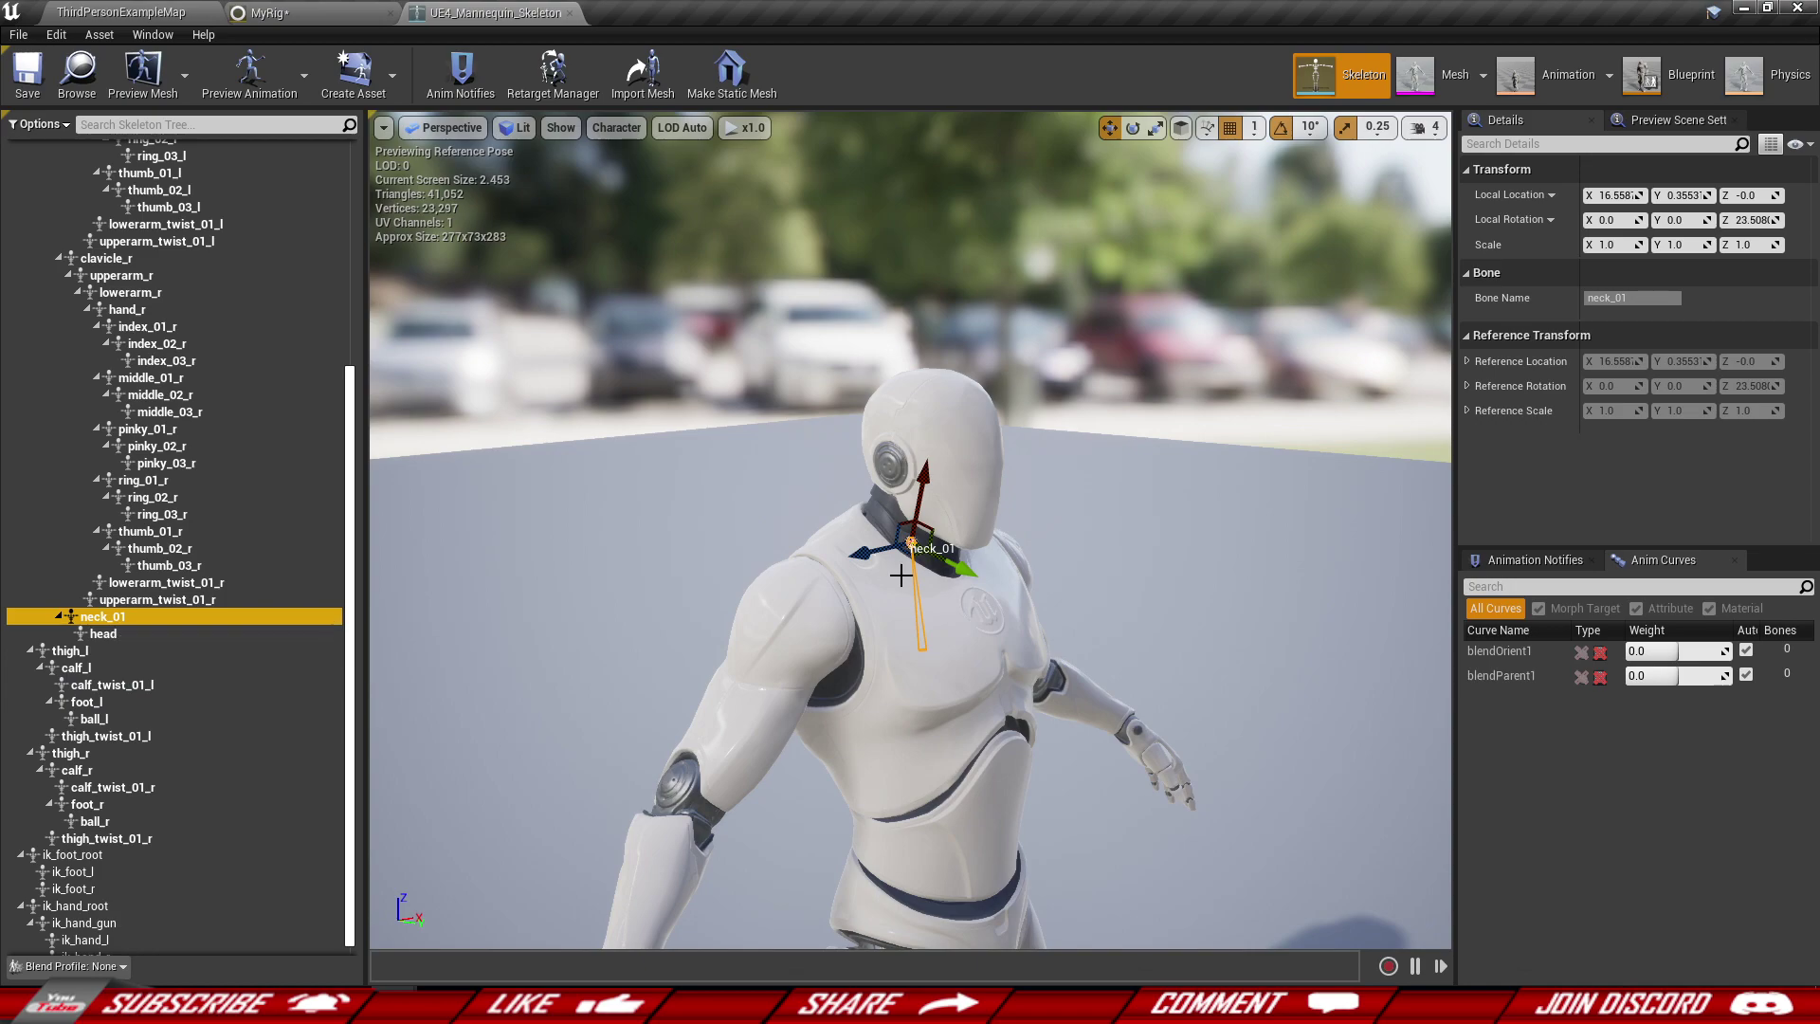
scroll(134, 280, up, 6)
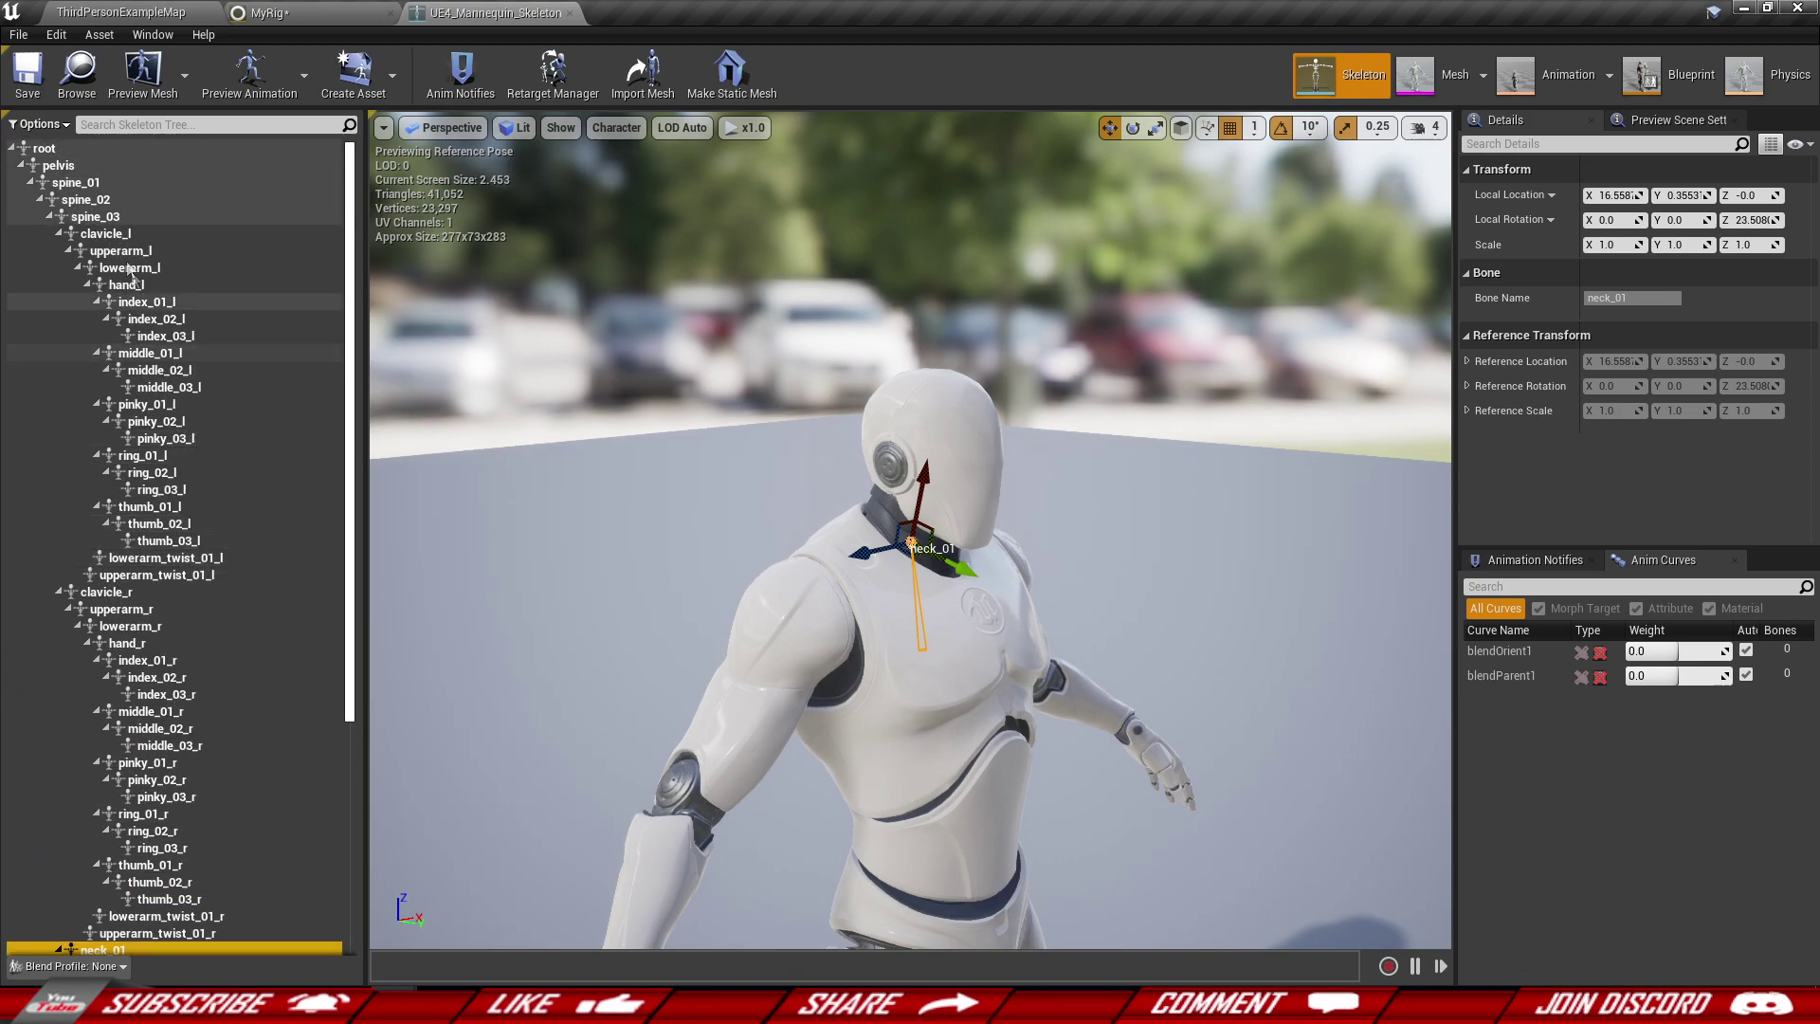
click(98, 184)
click(114, 200)
click(119, 217)
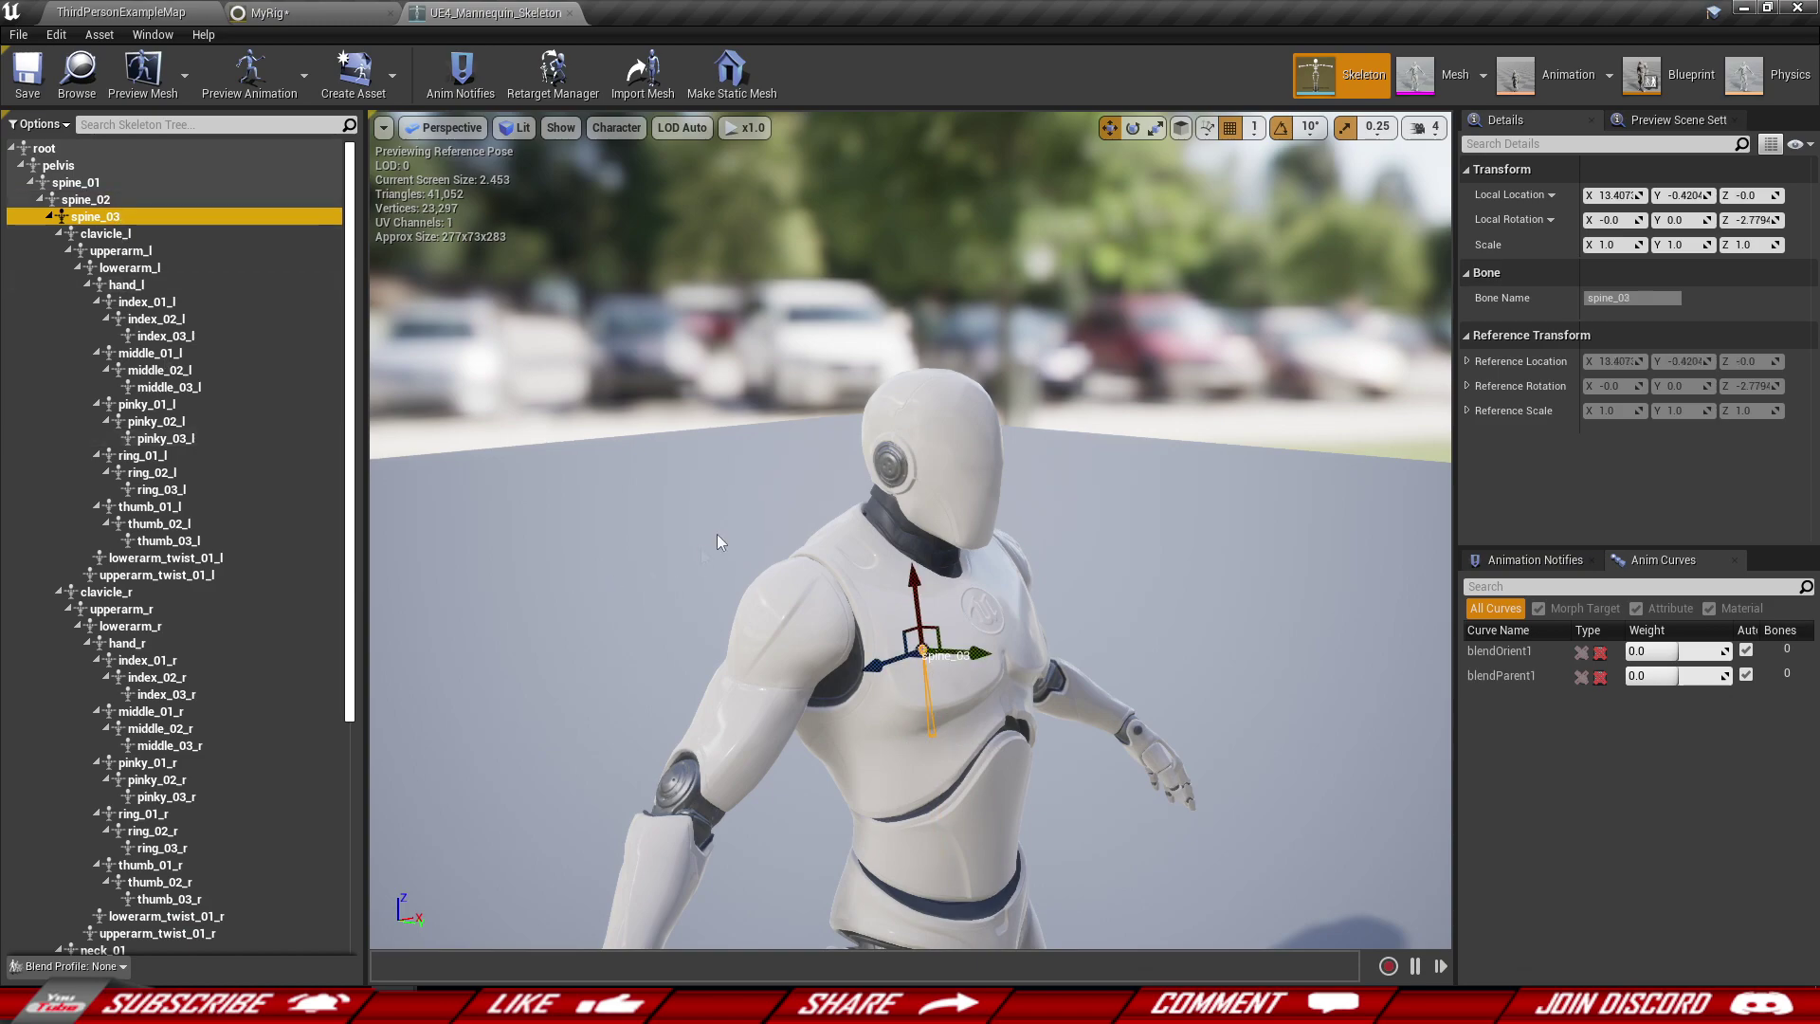
right_drag(775, 568, 1056, 656)
click(104, 188)
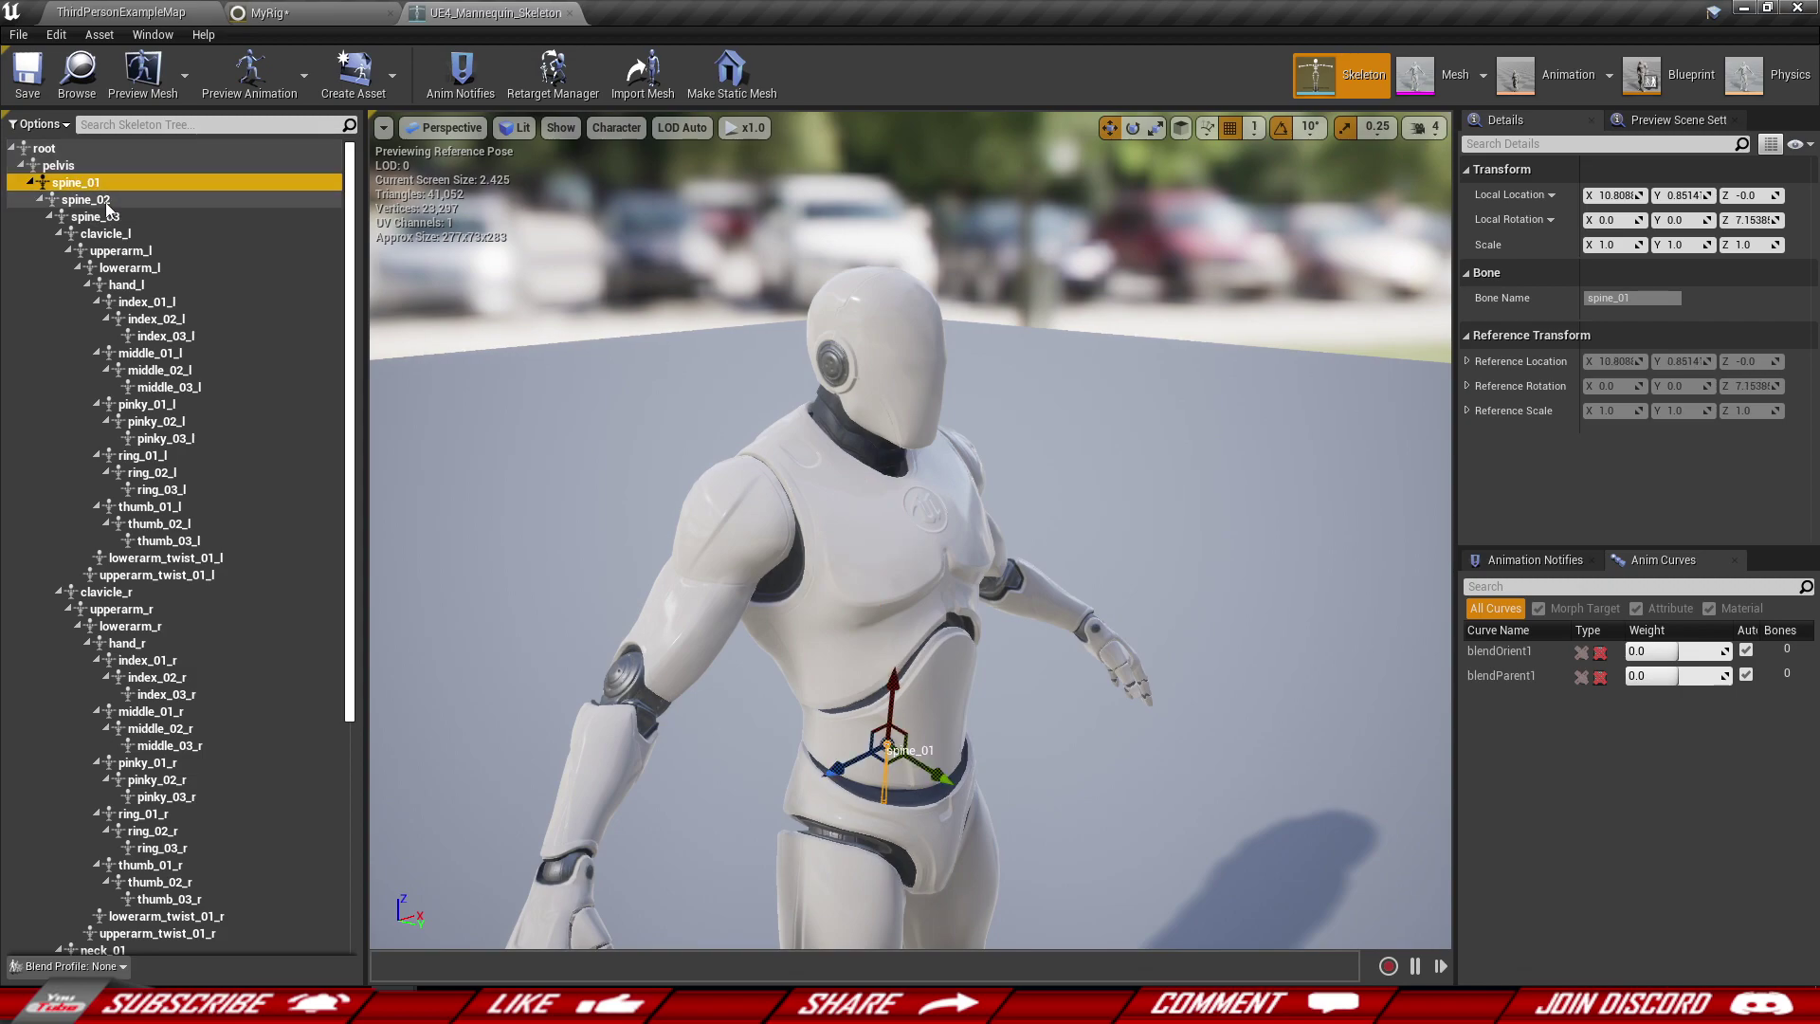
click(104, 202)
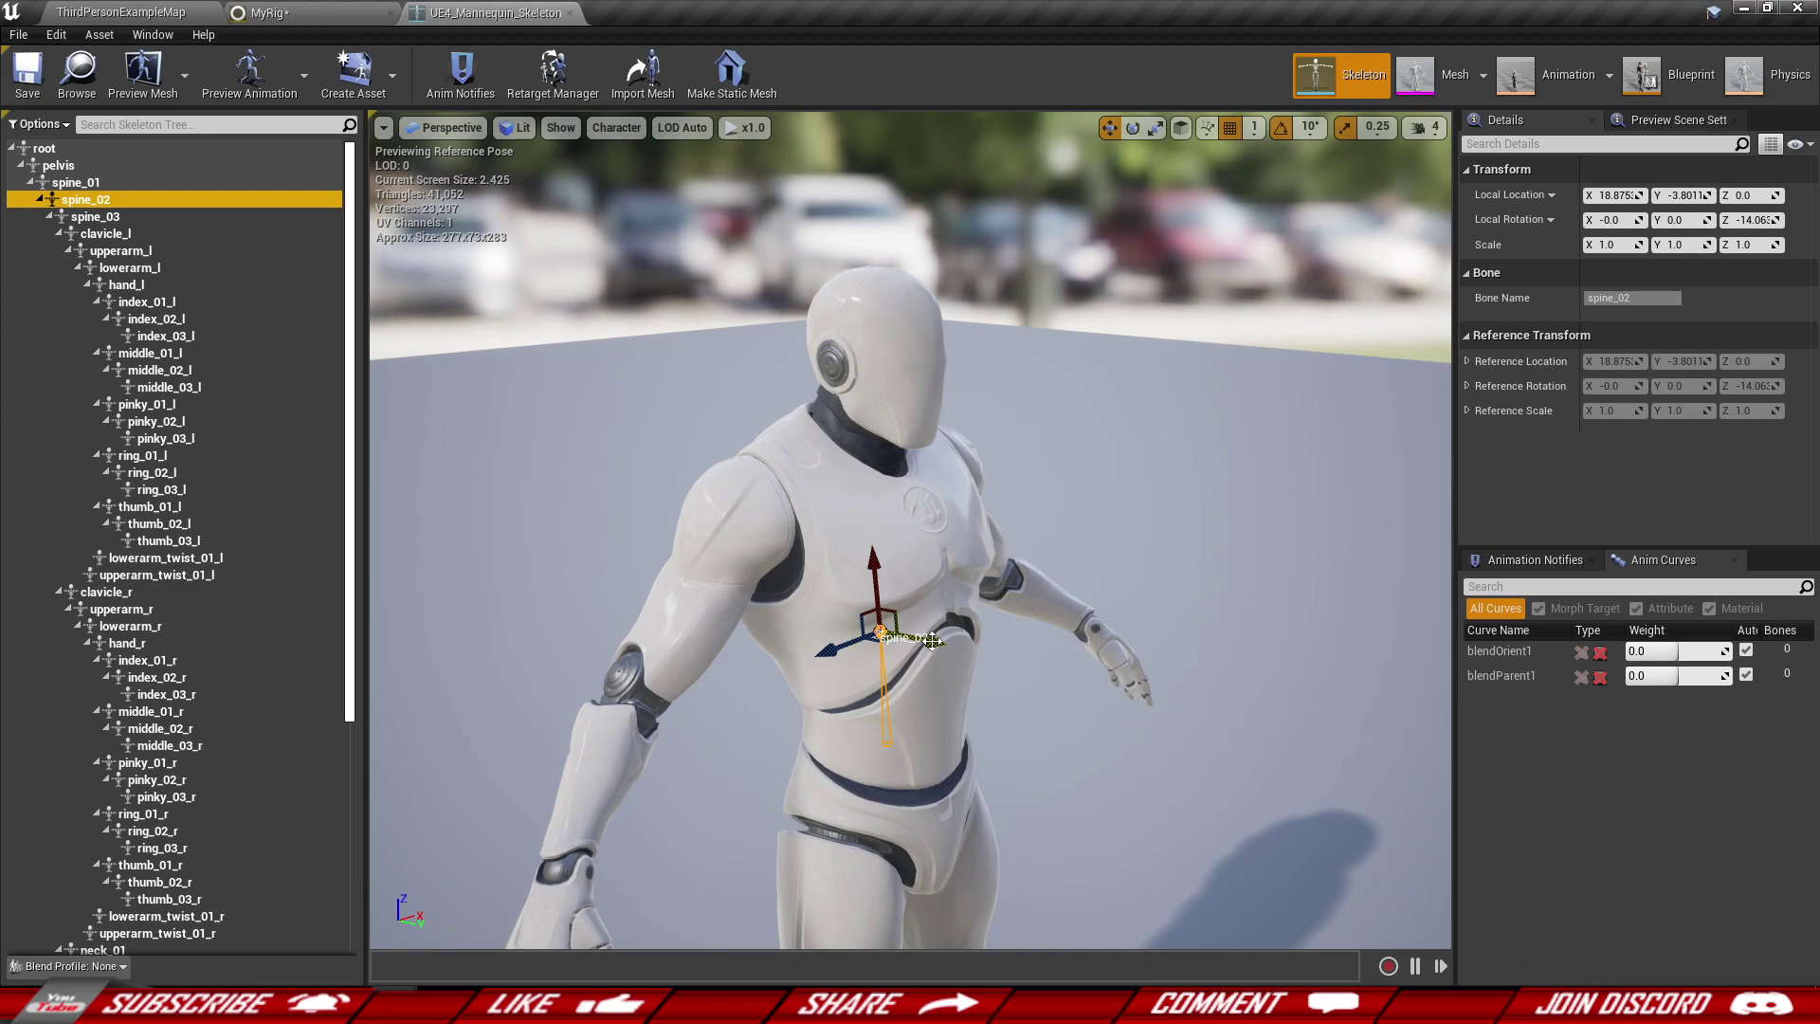
Step: Select the head bone in the skeleton tree again and examine its local axis directions
scroll(117, 882, down, 2)
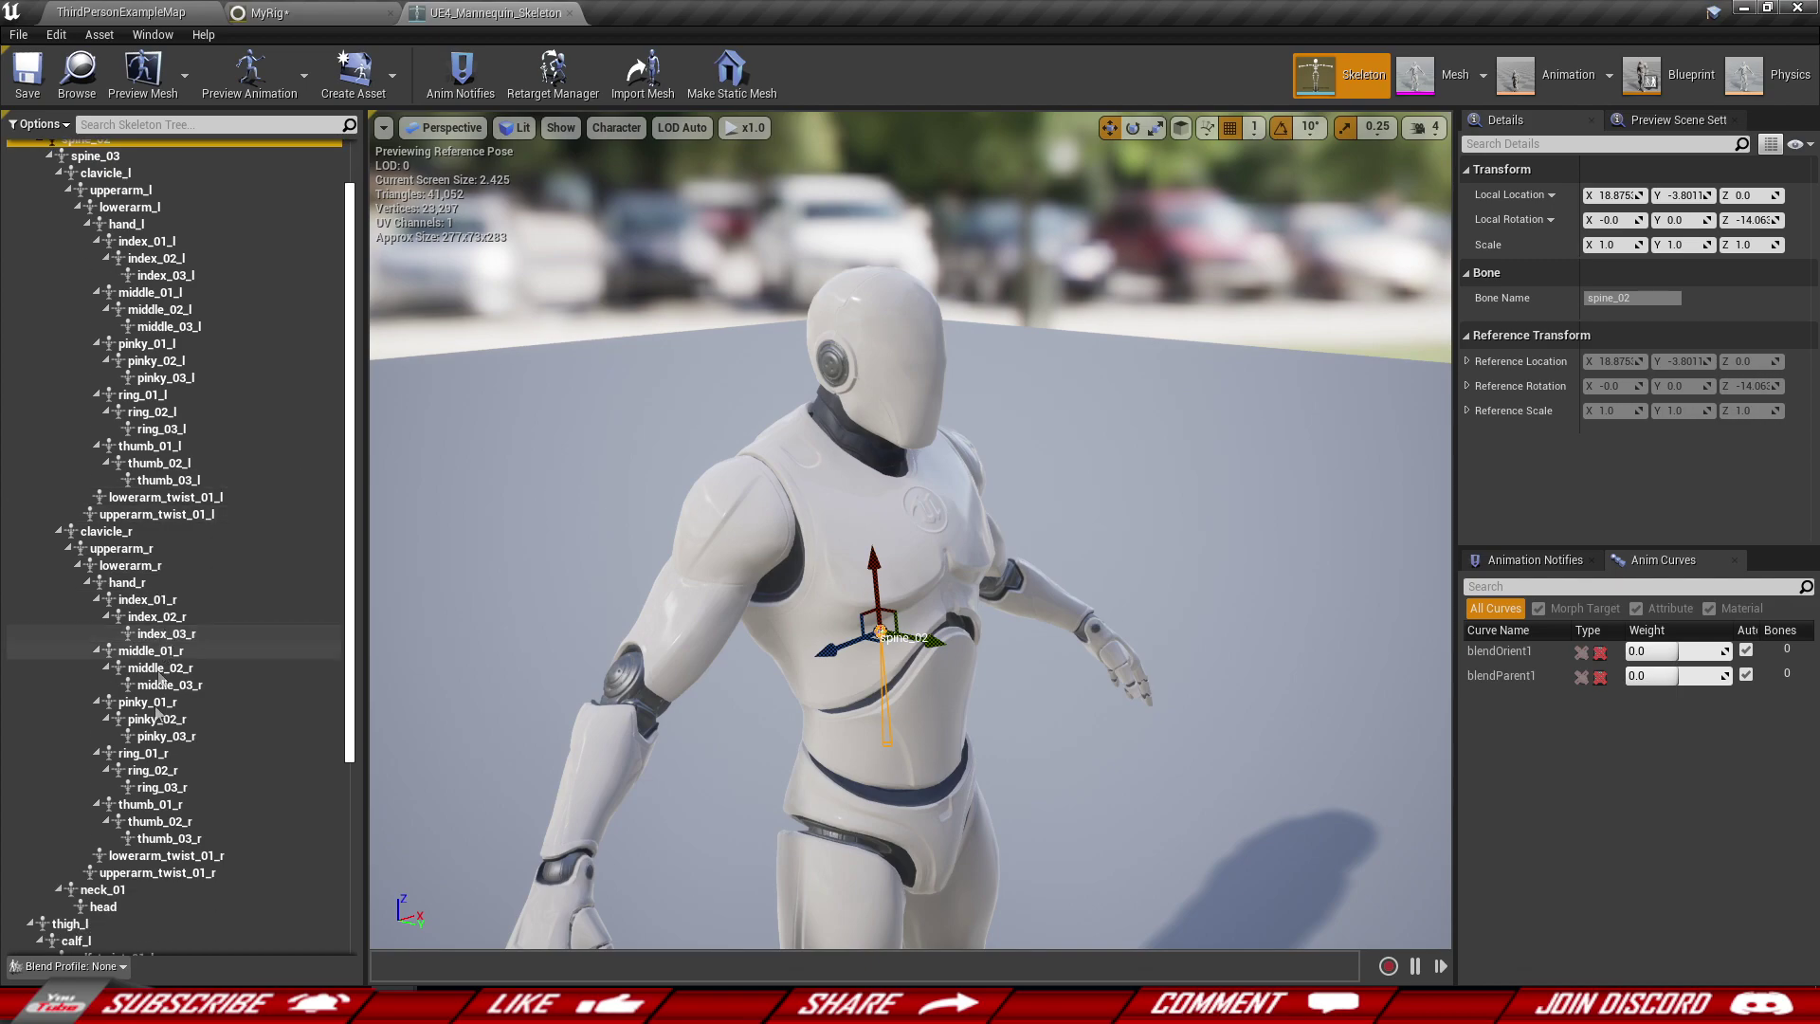
click(114, 907)
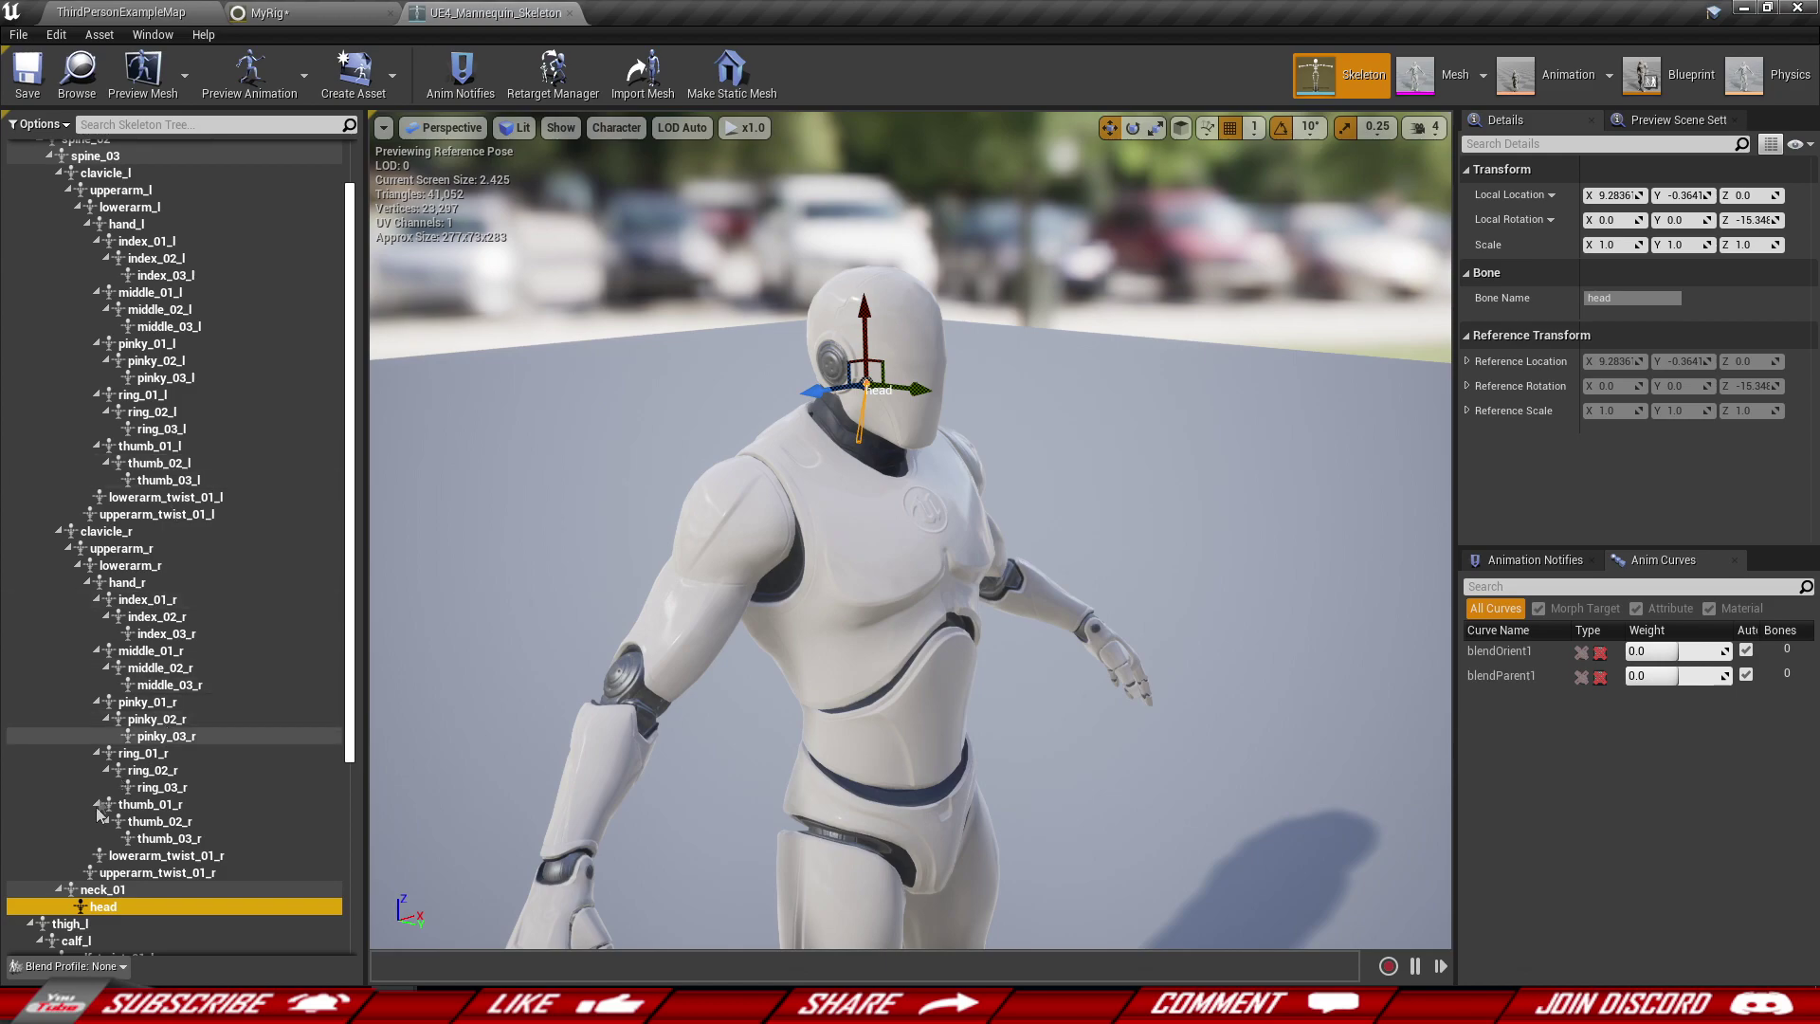
scroll(120, 199, up, 1)
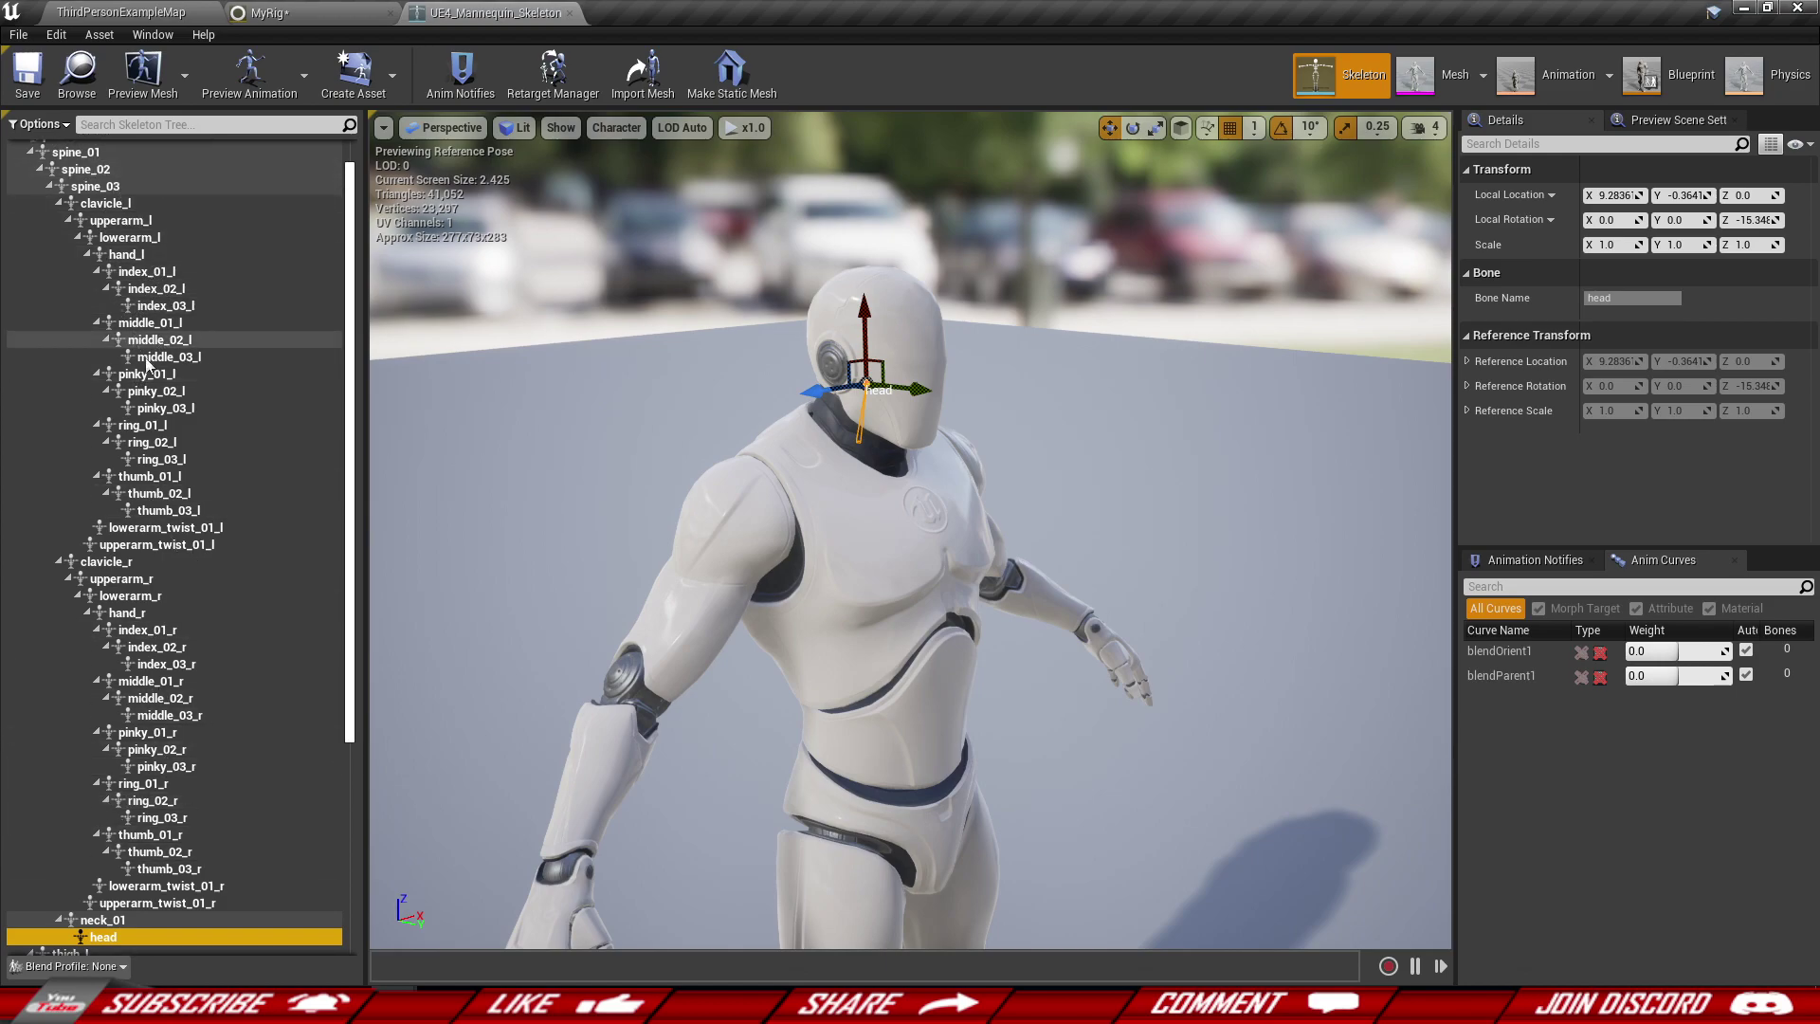
scroll(133, 360, down, 2)
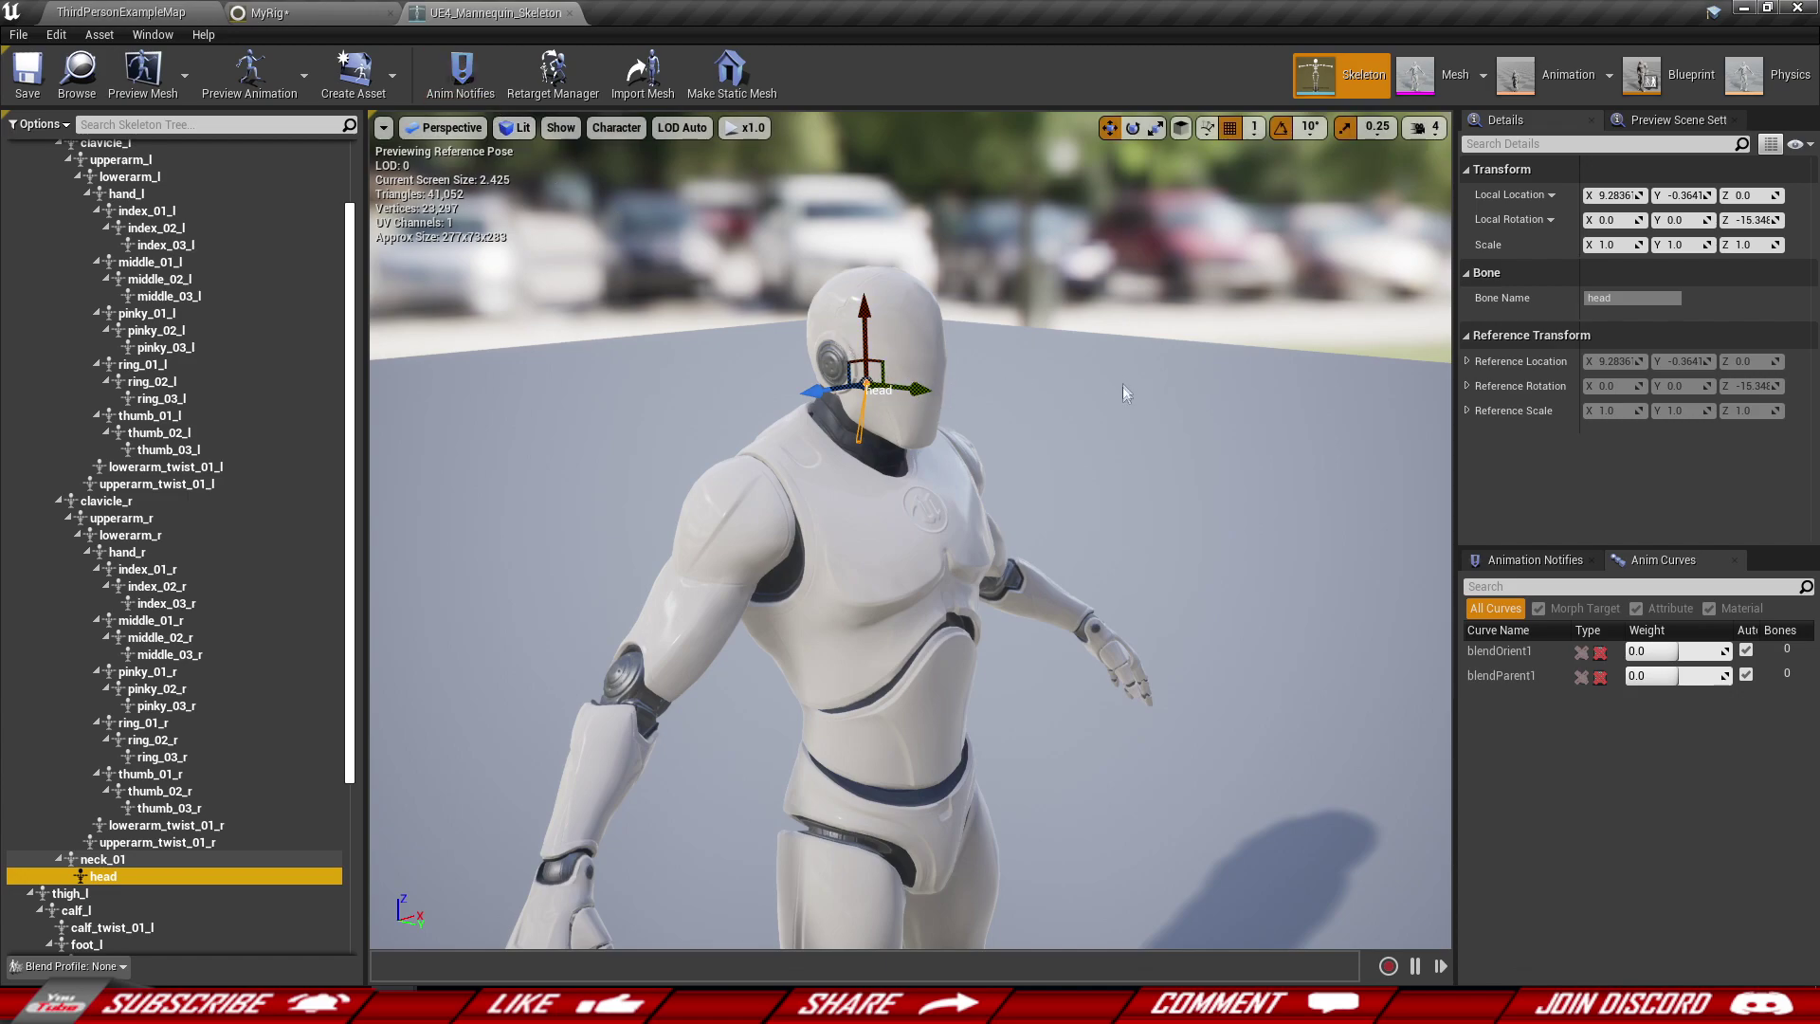
Step: Return to MyRig and set the Aim node's primary axis to X 0, Y 1, Z 0
click(331, 9)
right_drag(823, 479, 903, 485)
click(1126, 426)
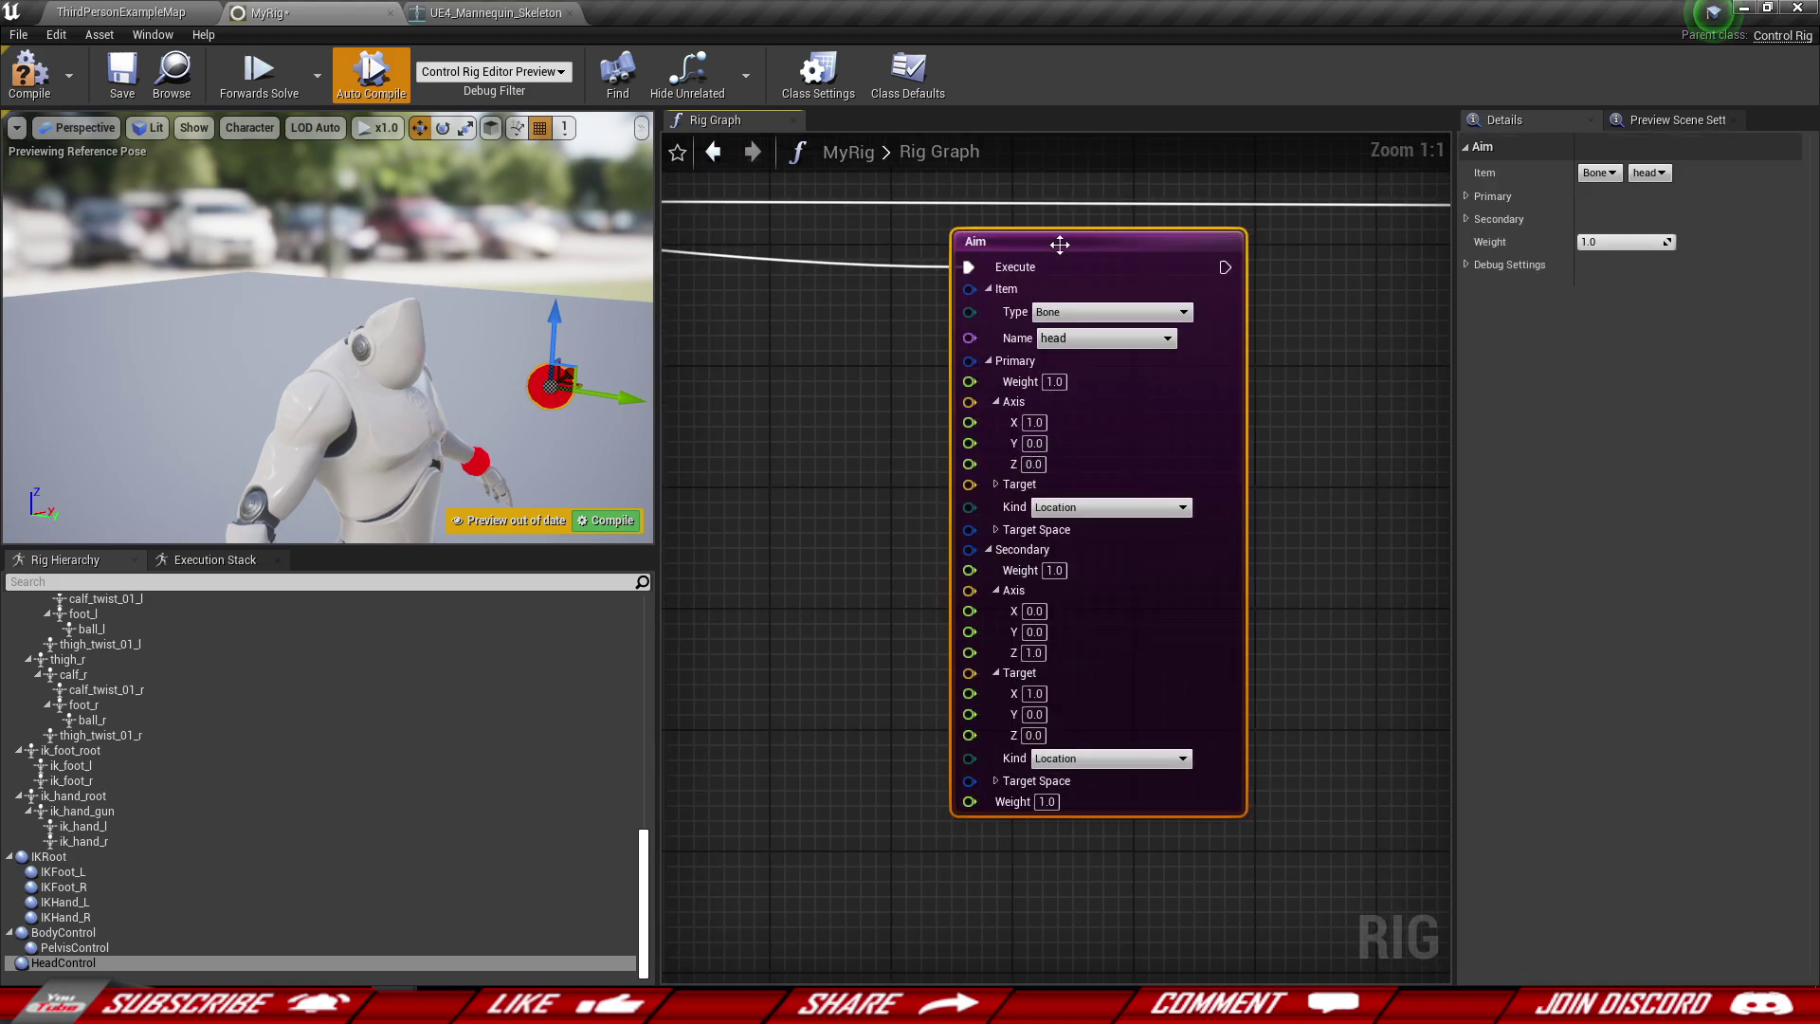
mouse_move(1084, 260)
mouse_down()
mouse_move(1044, 272)
mouse_move(1059, 255)
mouse_up()
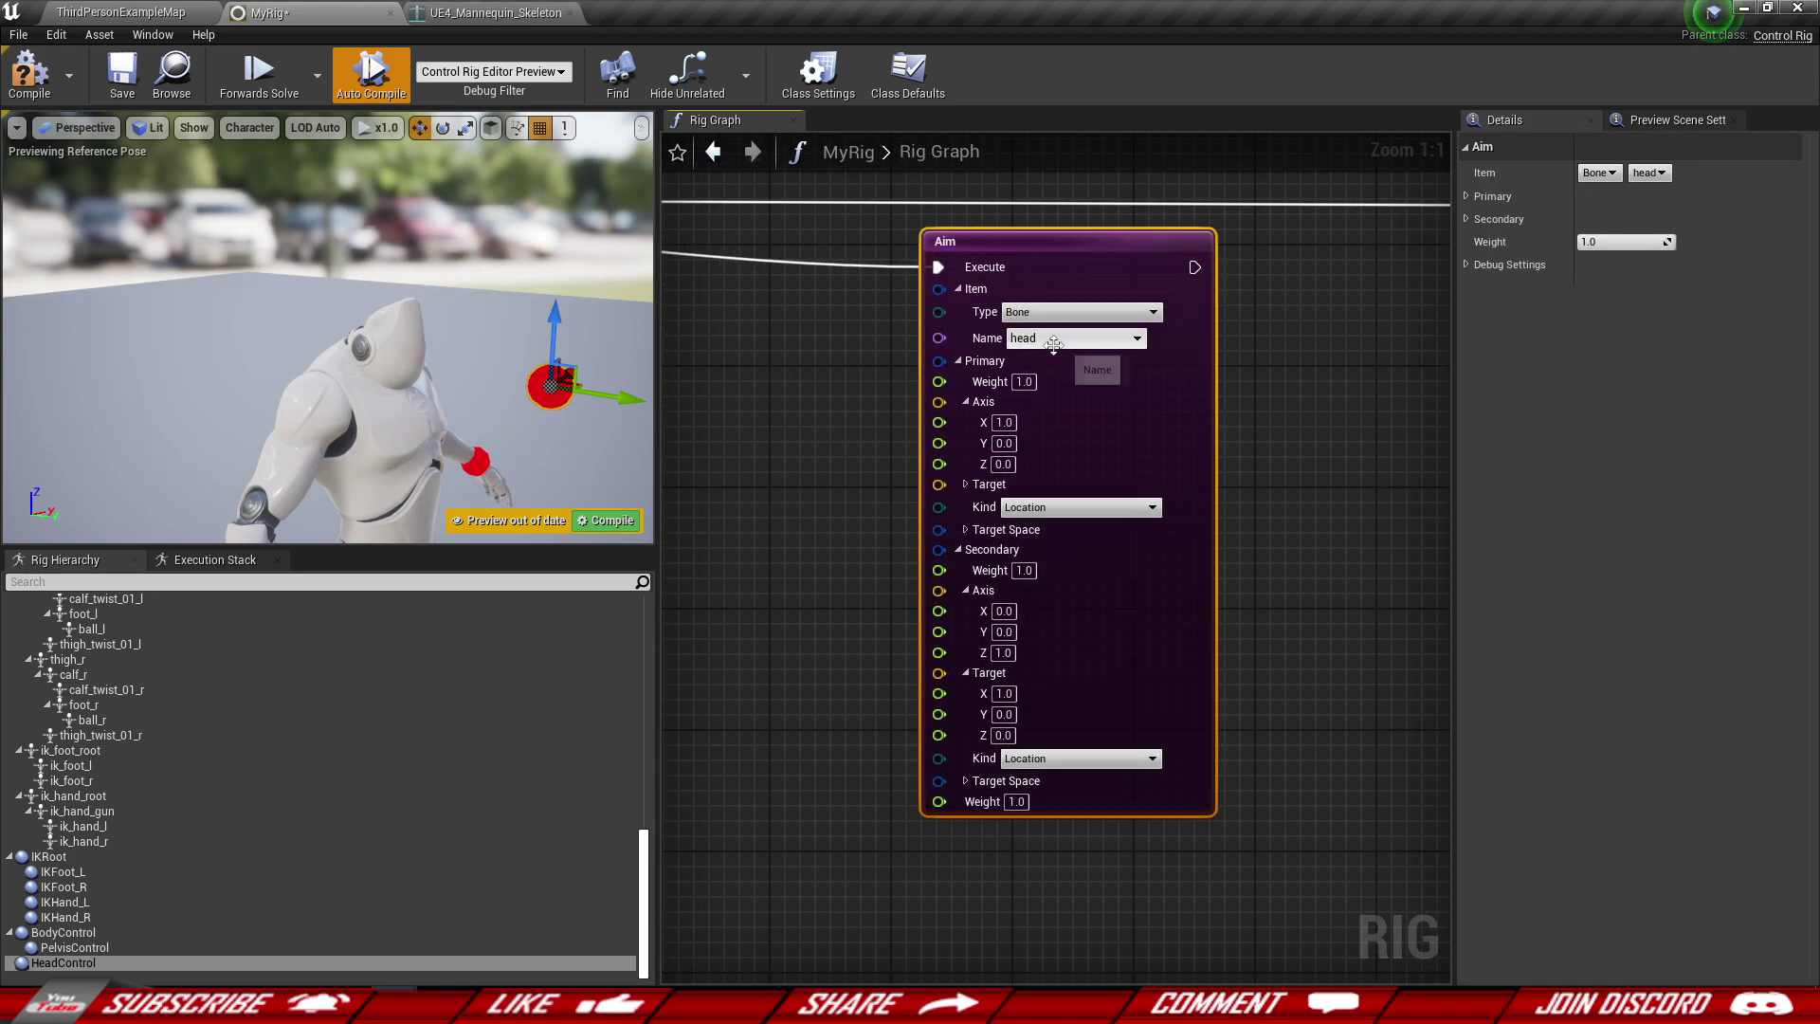
key(Tab)
text(1)
key(Return)
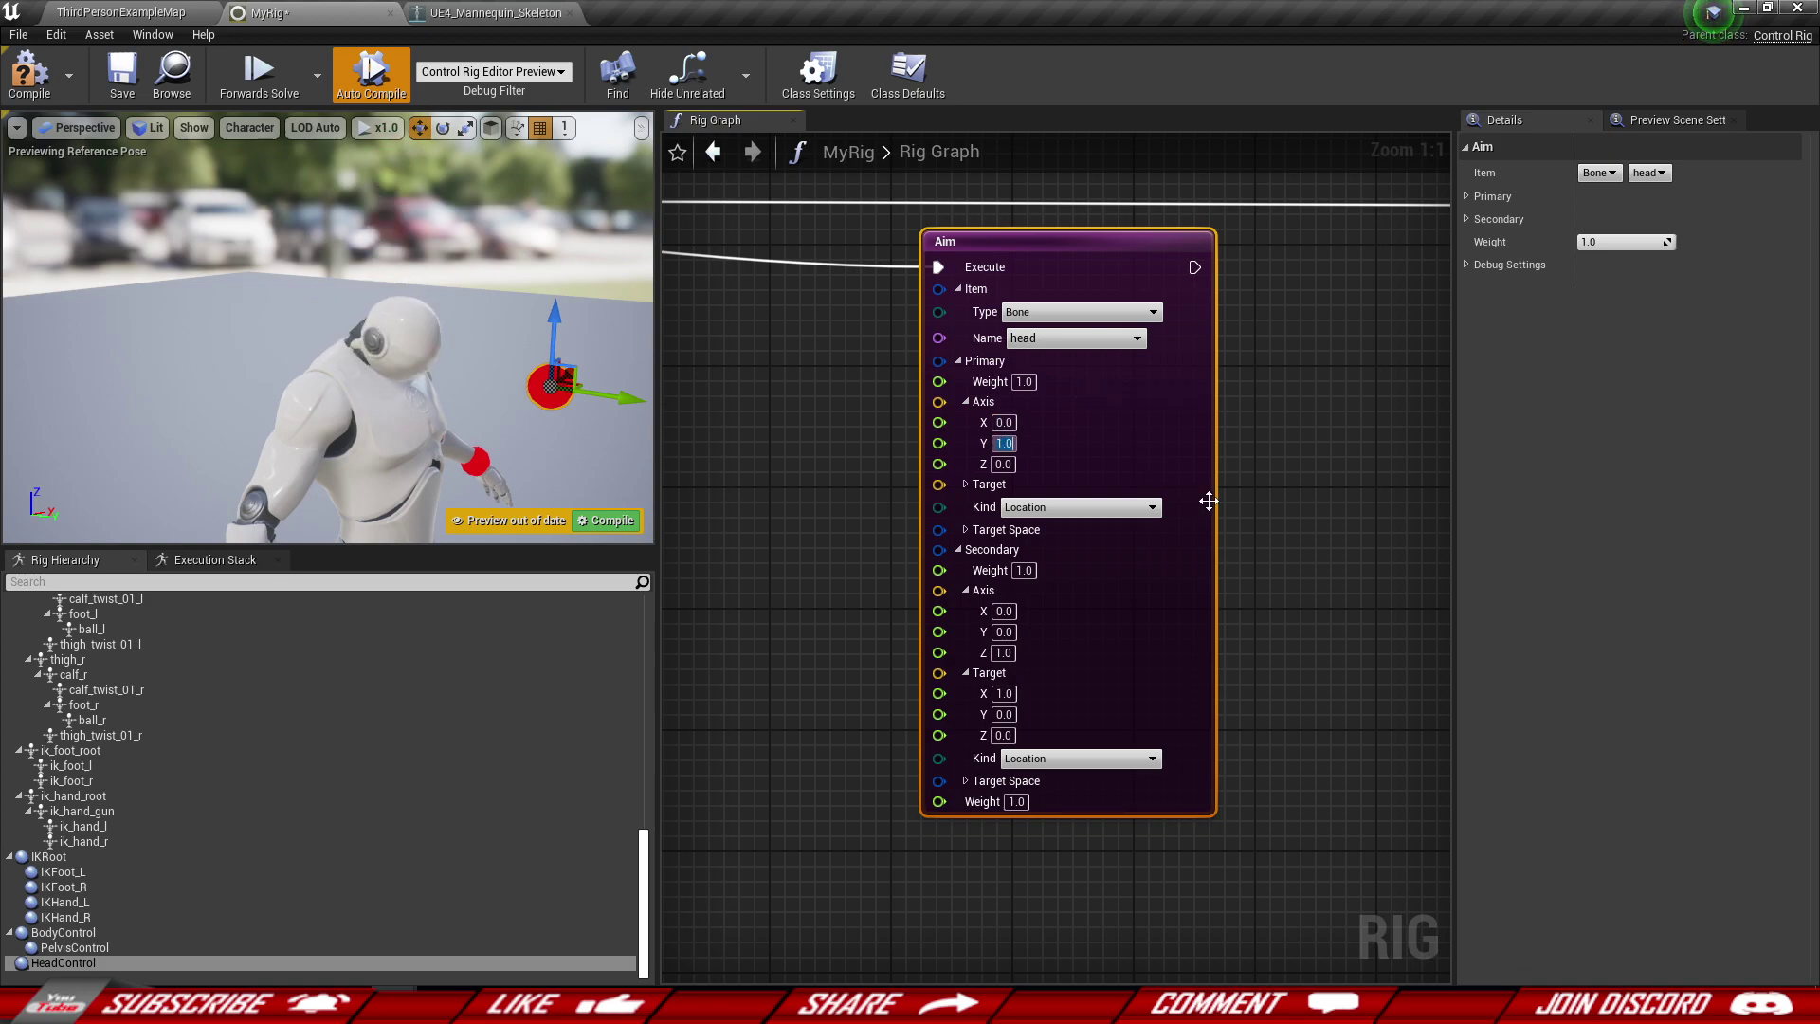
Step: Add a Get Control node for HeadControl in front of the Aim node and expand its Transform output
right_drag(858, 541, 1153, 478)
scroll(1127, 487, down, 1)
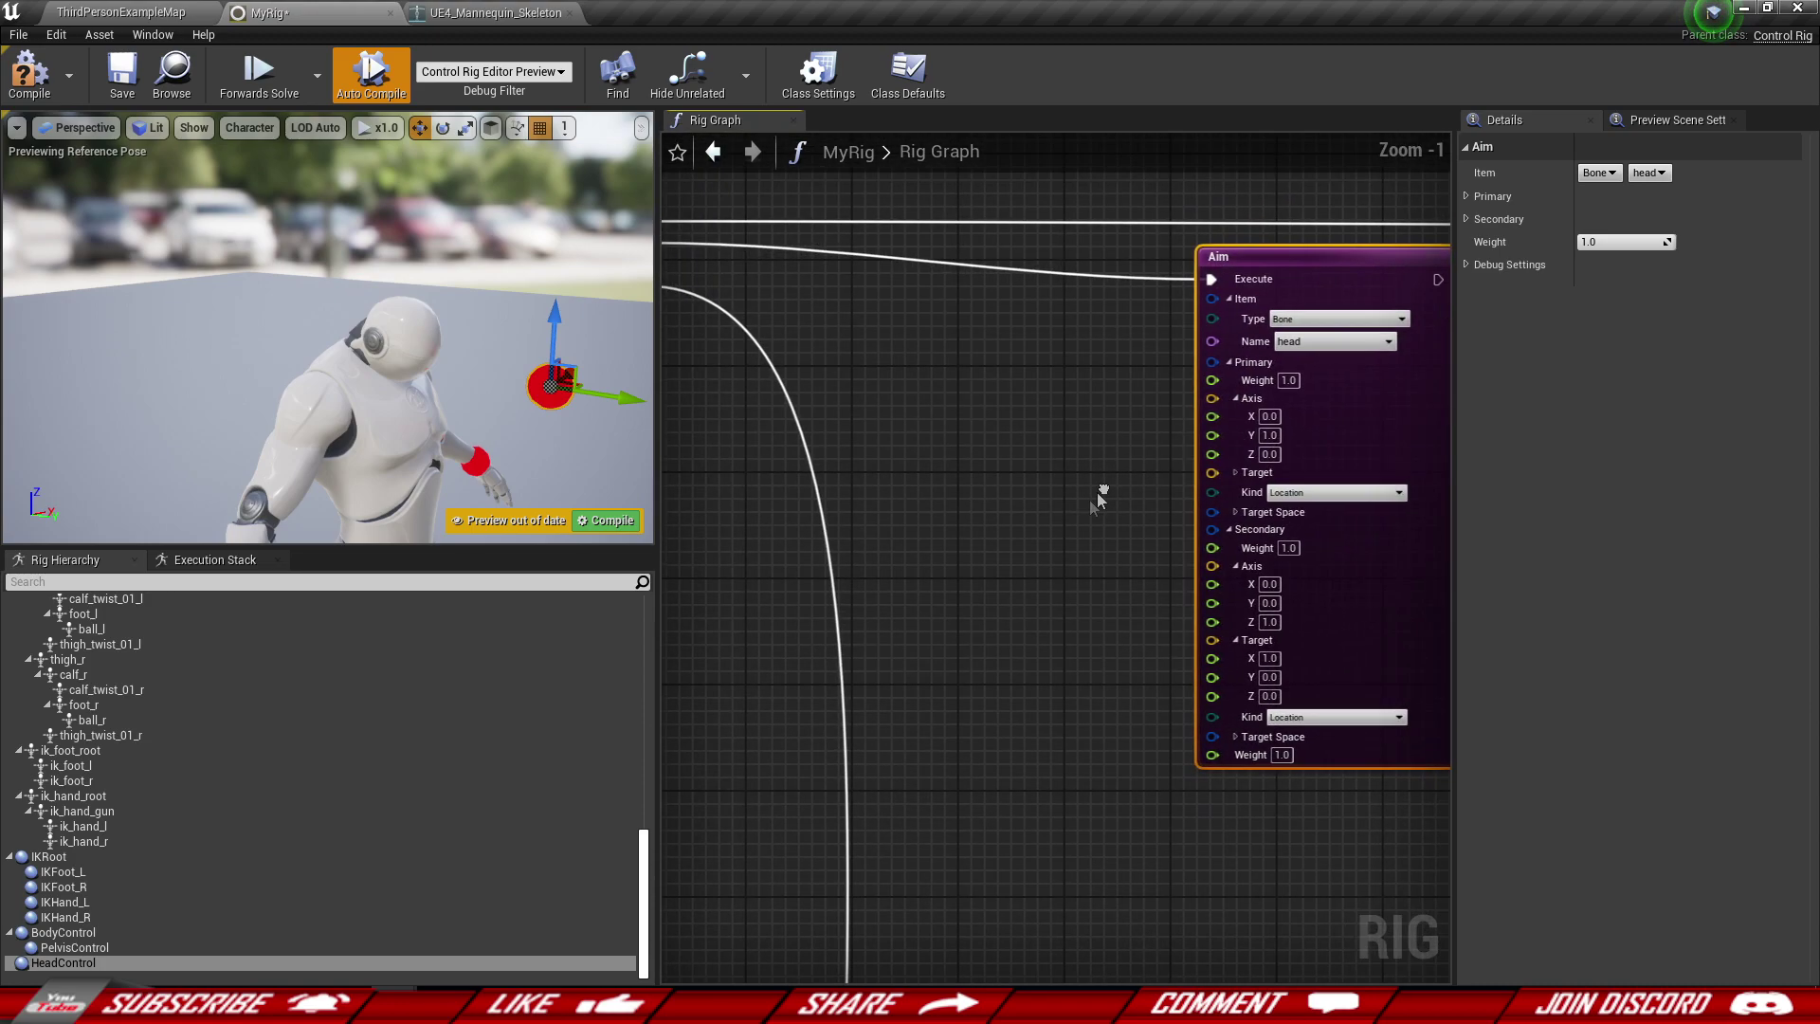
drag(95, 963, 865, 429)
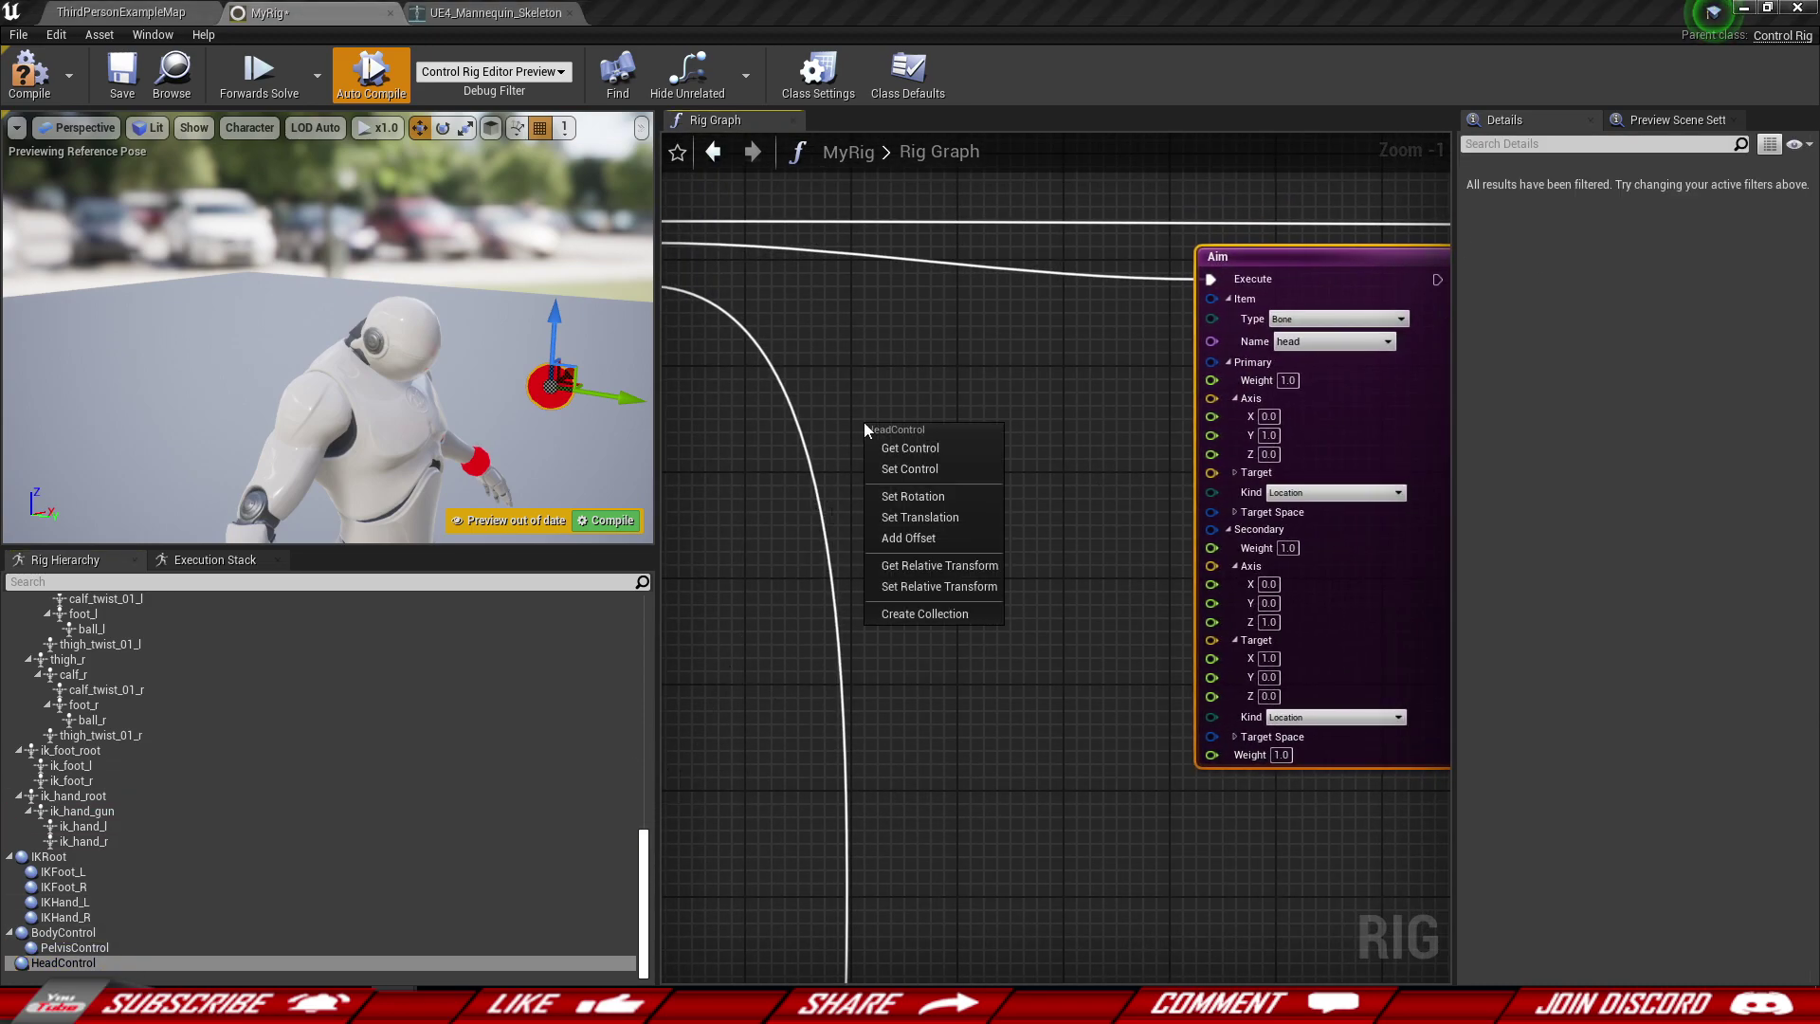
click(915, 453)
scroll(914, 453, up, 1)
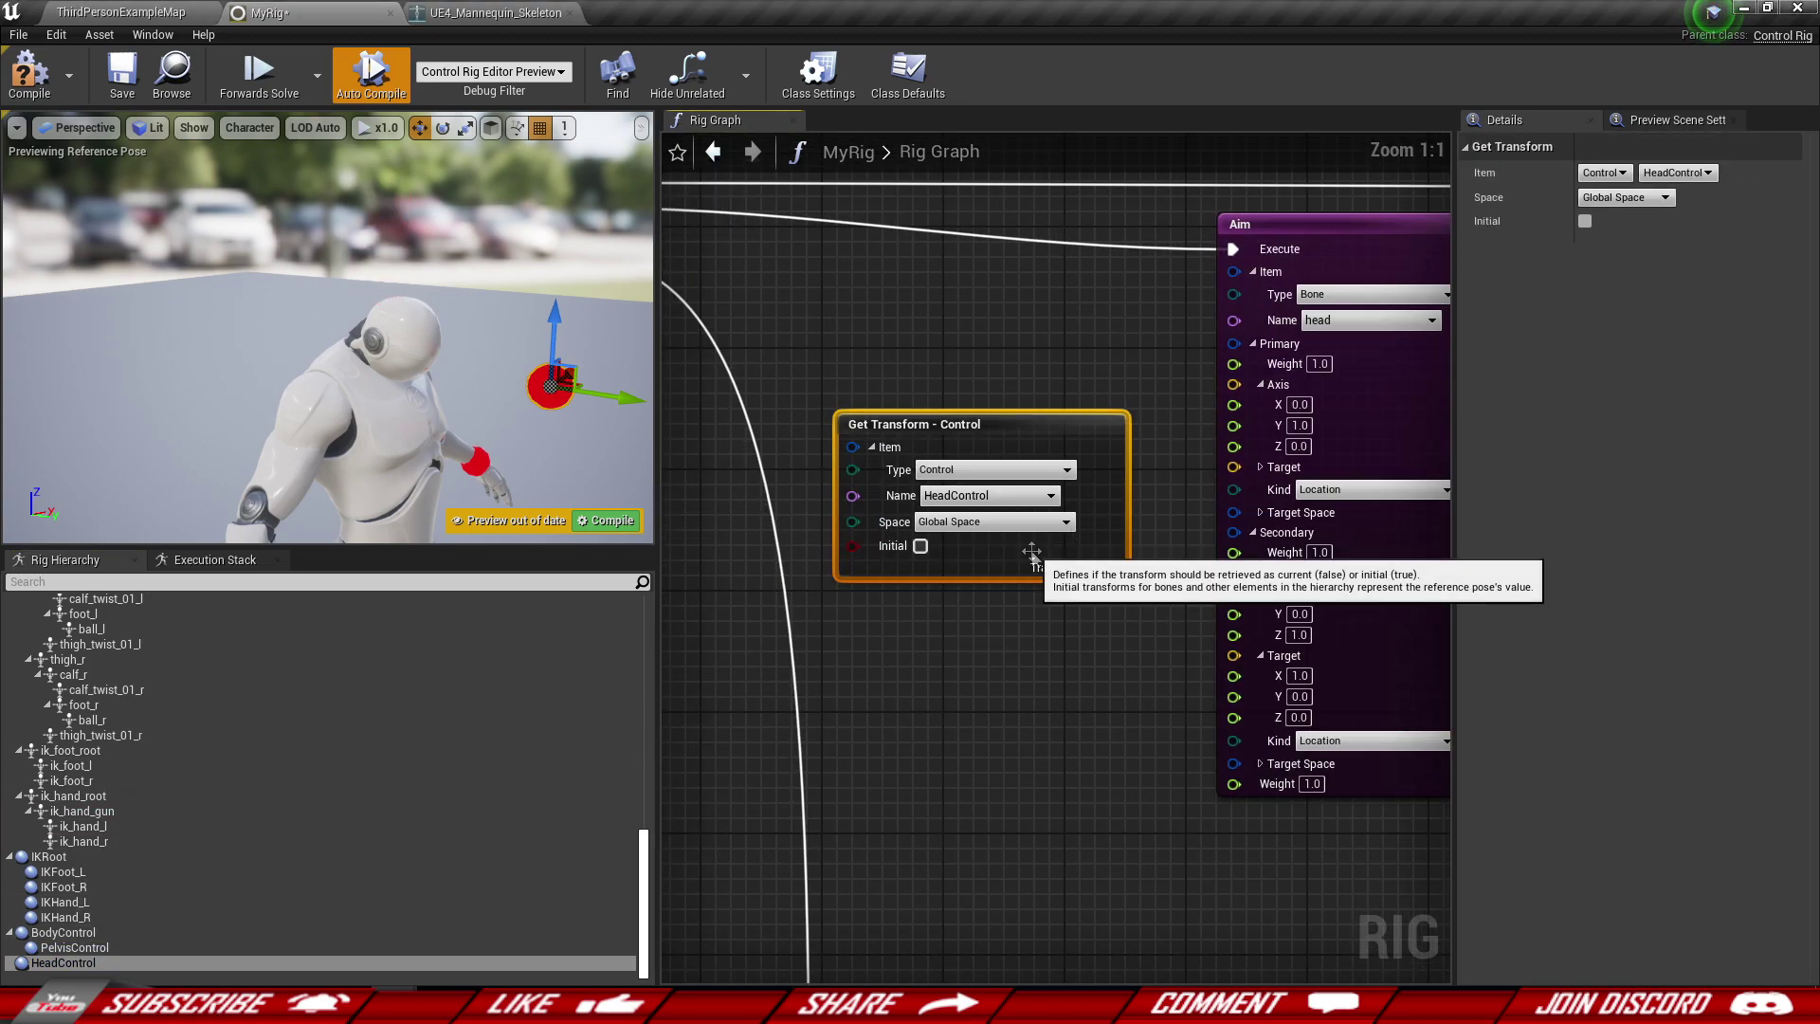
drag(1090, 578, 1095, 424)
click(1079, 489)
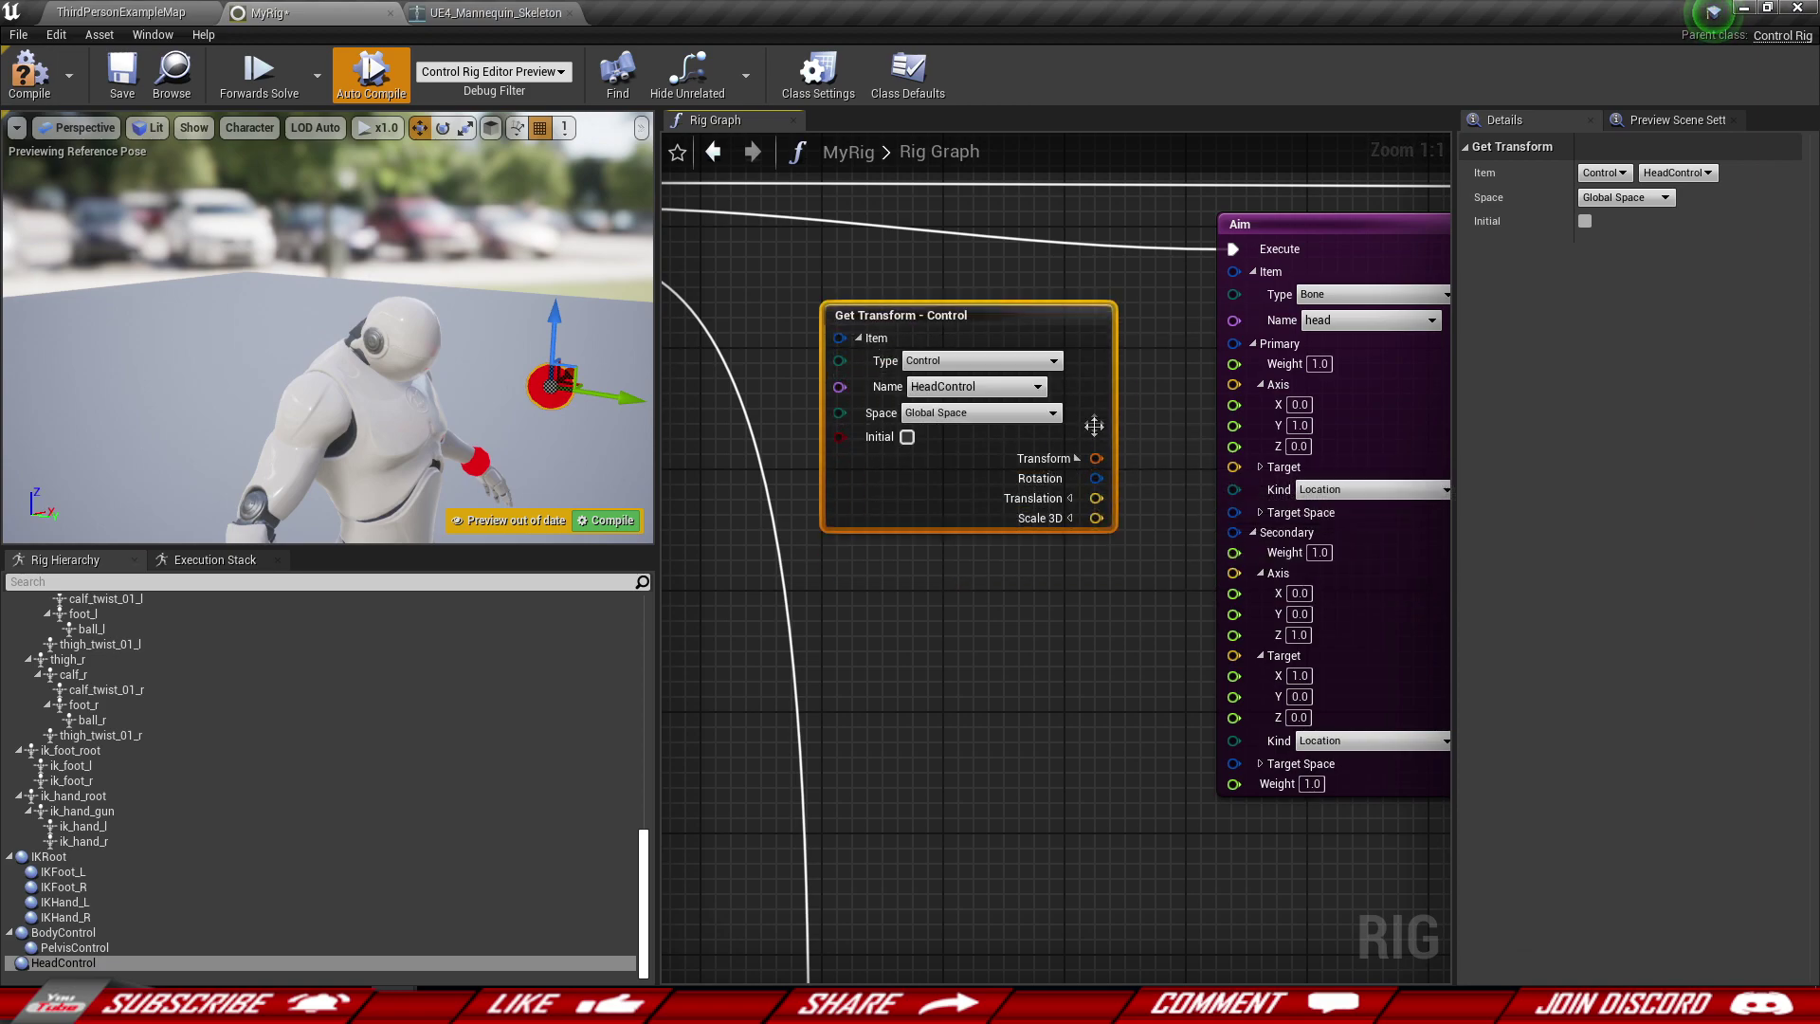
Step: Connect the HeadControl node's Translation output to the Aim node's primary Target
right_drag(1146, 560, 1023, 519)
drag(973, 455, 1027, 491)
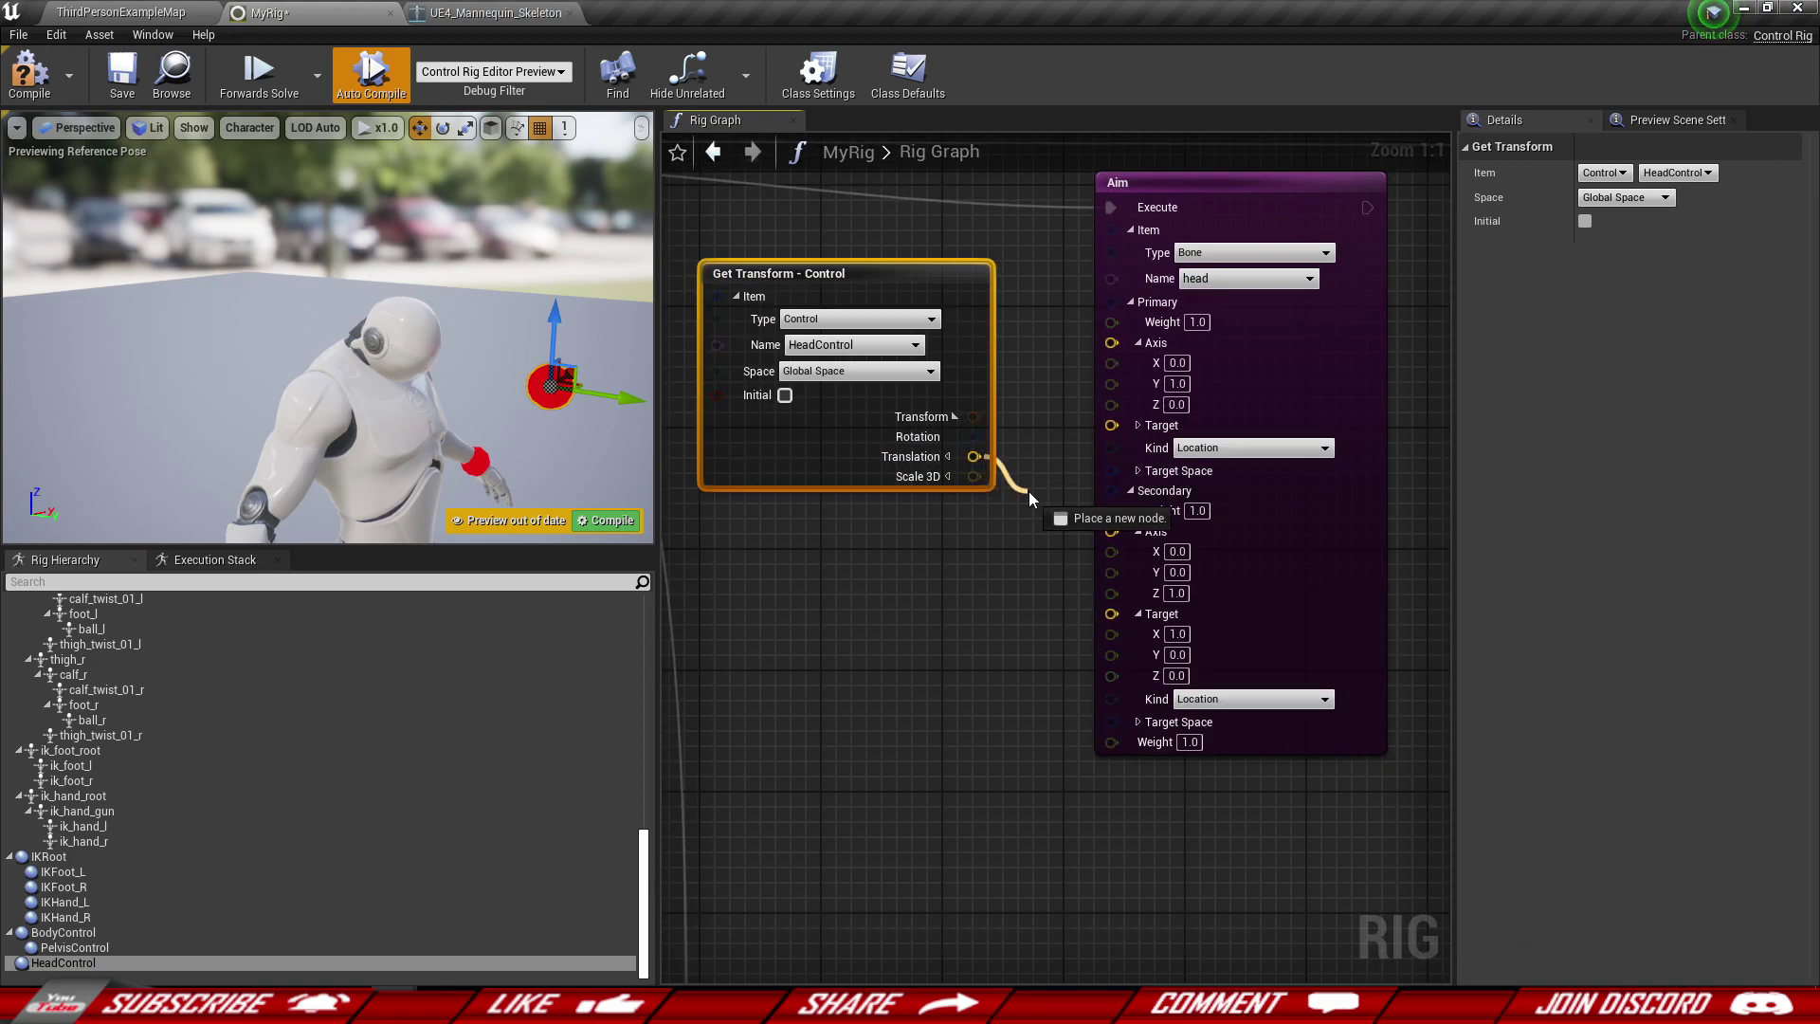
drag(1112, 424, 1110, 428)
drag(848, 469, 889, 442)
click(1087, 655)
Step: Set the Aim node's secondary axis to X 1, Y 0, Z 0
right_drag(1086, 656, 956, 572)
right_drag(810, 523, 815, 478)
right_drag(1106, 447, 1065, 443)
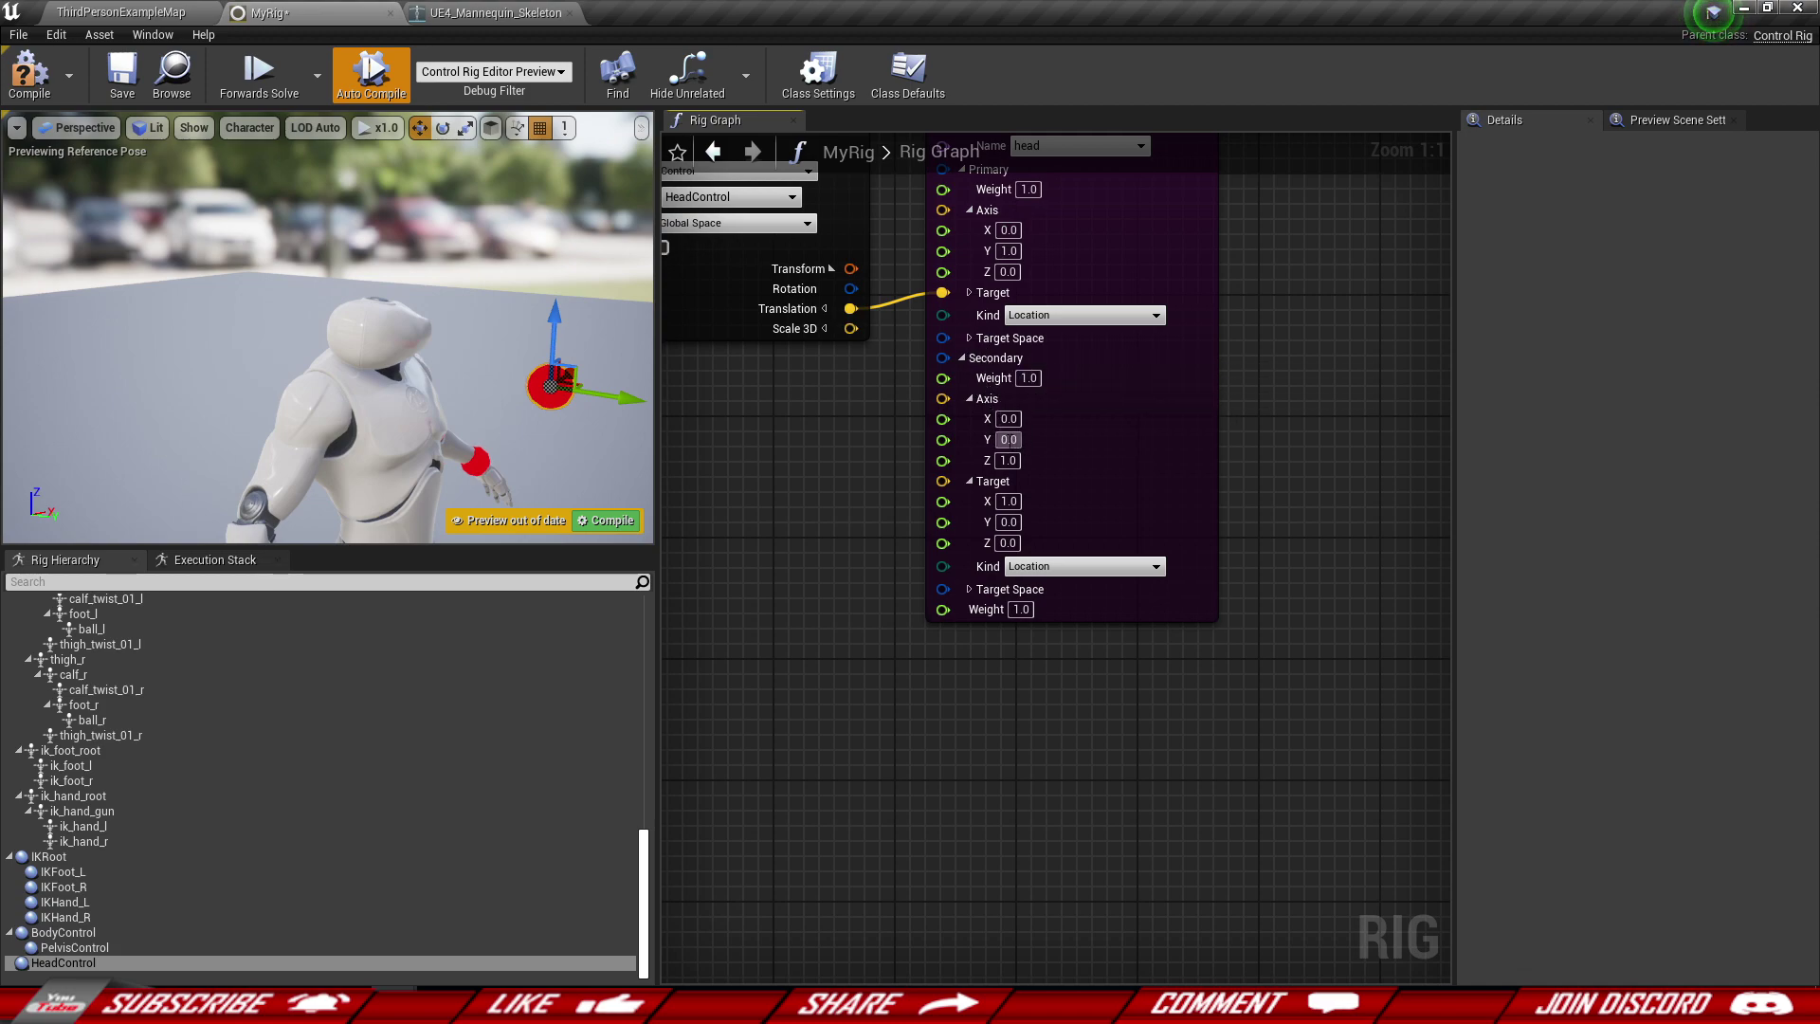
text(0)
click(1102, 466)
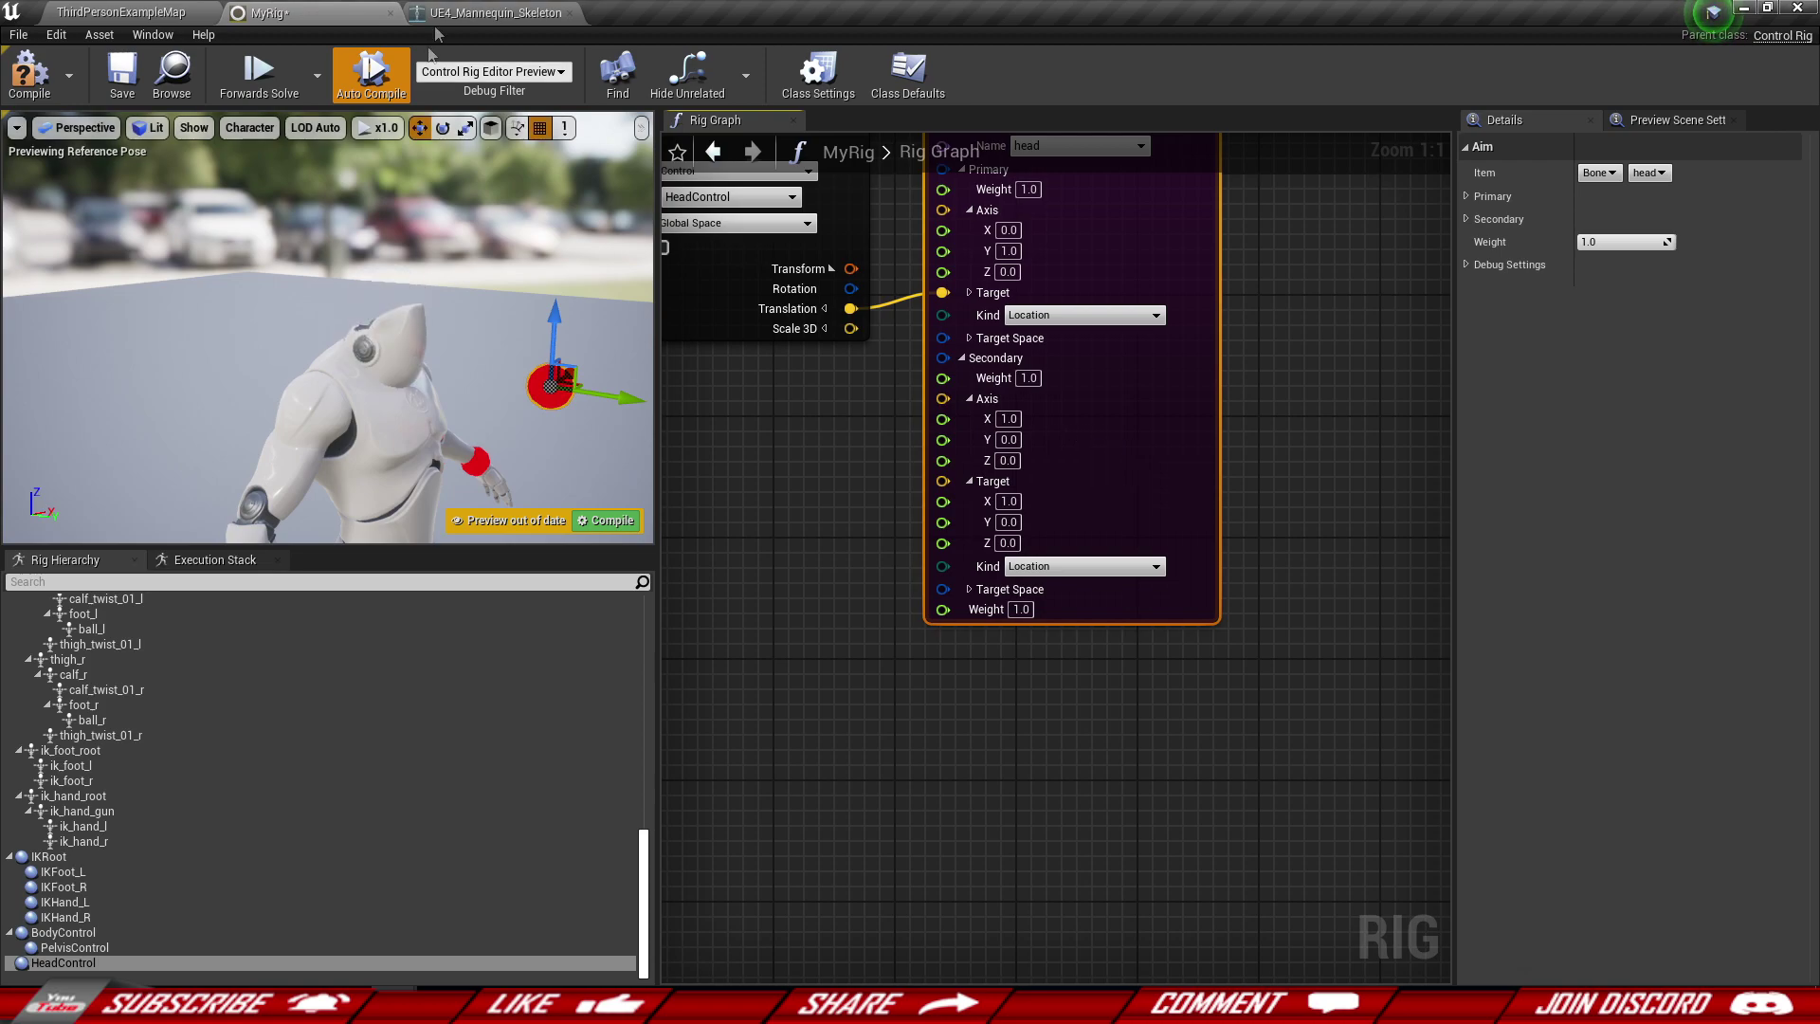
Step: Switch to UE4_Mannequin_Skeleton and check which local axis of the head bone points upward
click(493, 12)
right_drag(610, 241, 739, 303)
click(116, 878)
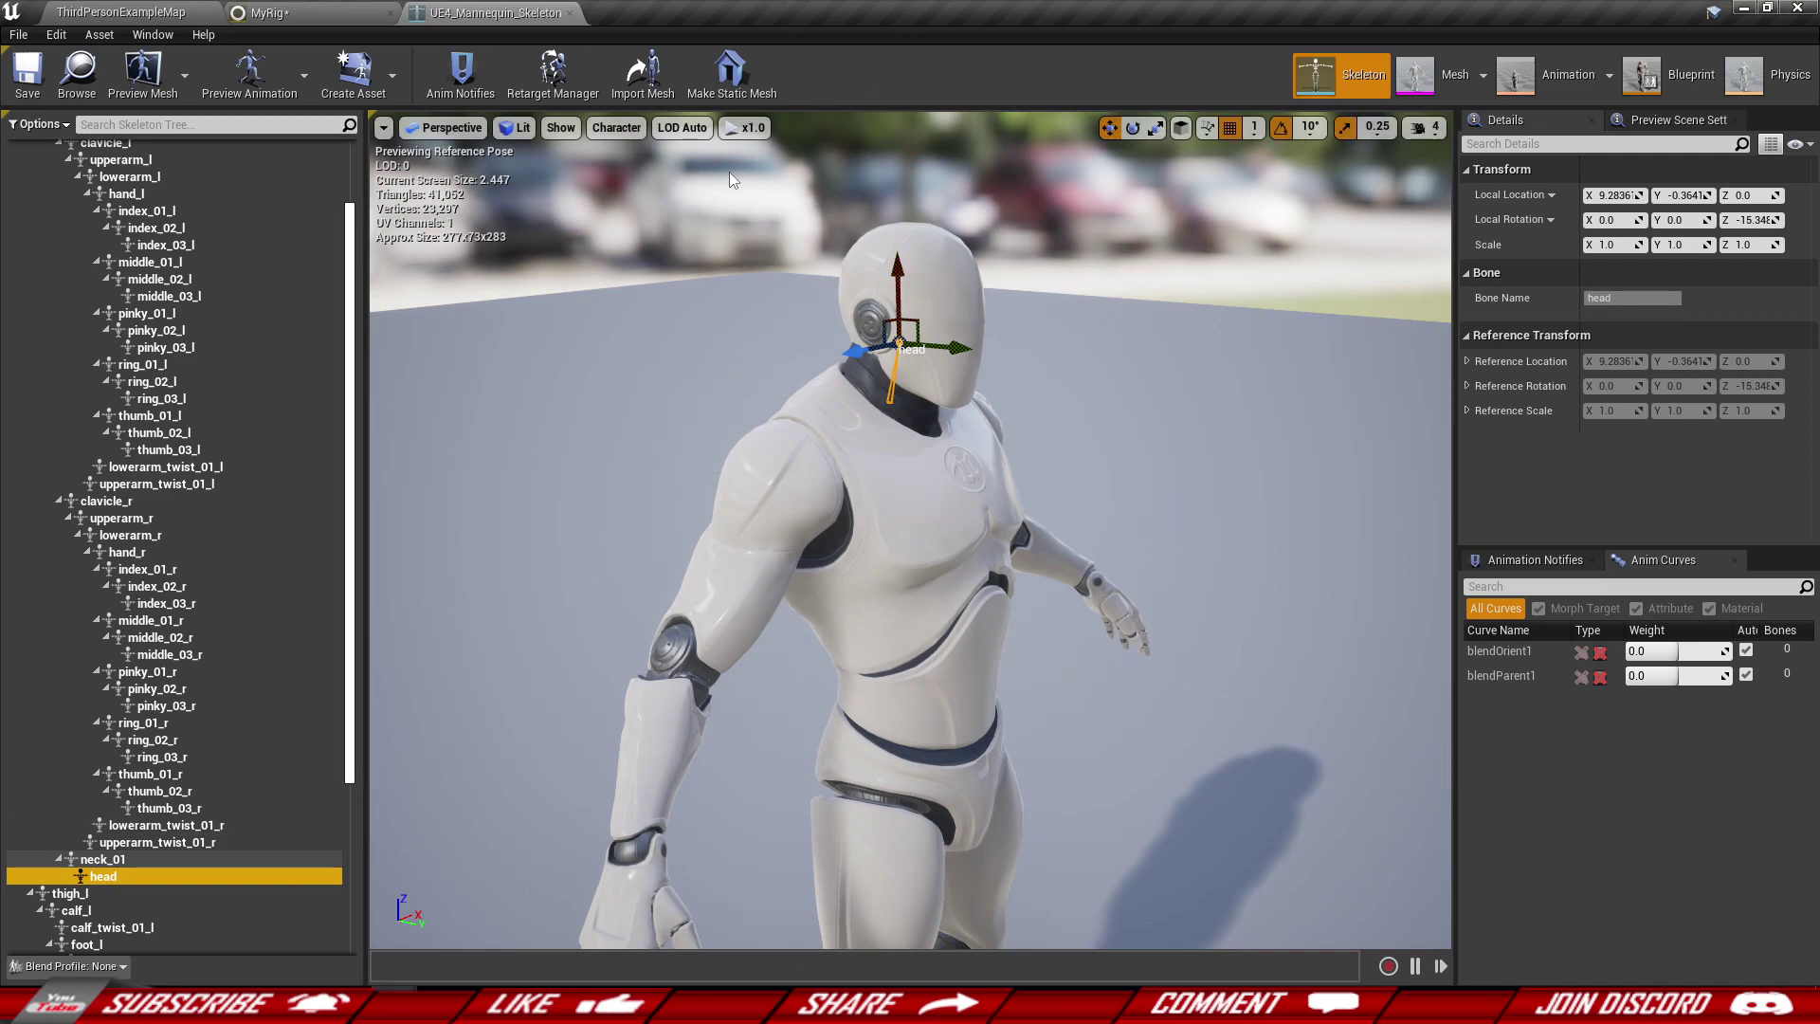
Step: In MyRig, set the Aim node's secondary target to X 0, Y 0, Z 1 and its kind to Direction
click(313, 13)
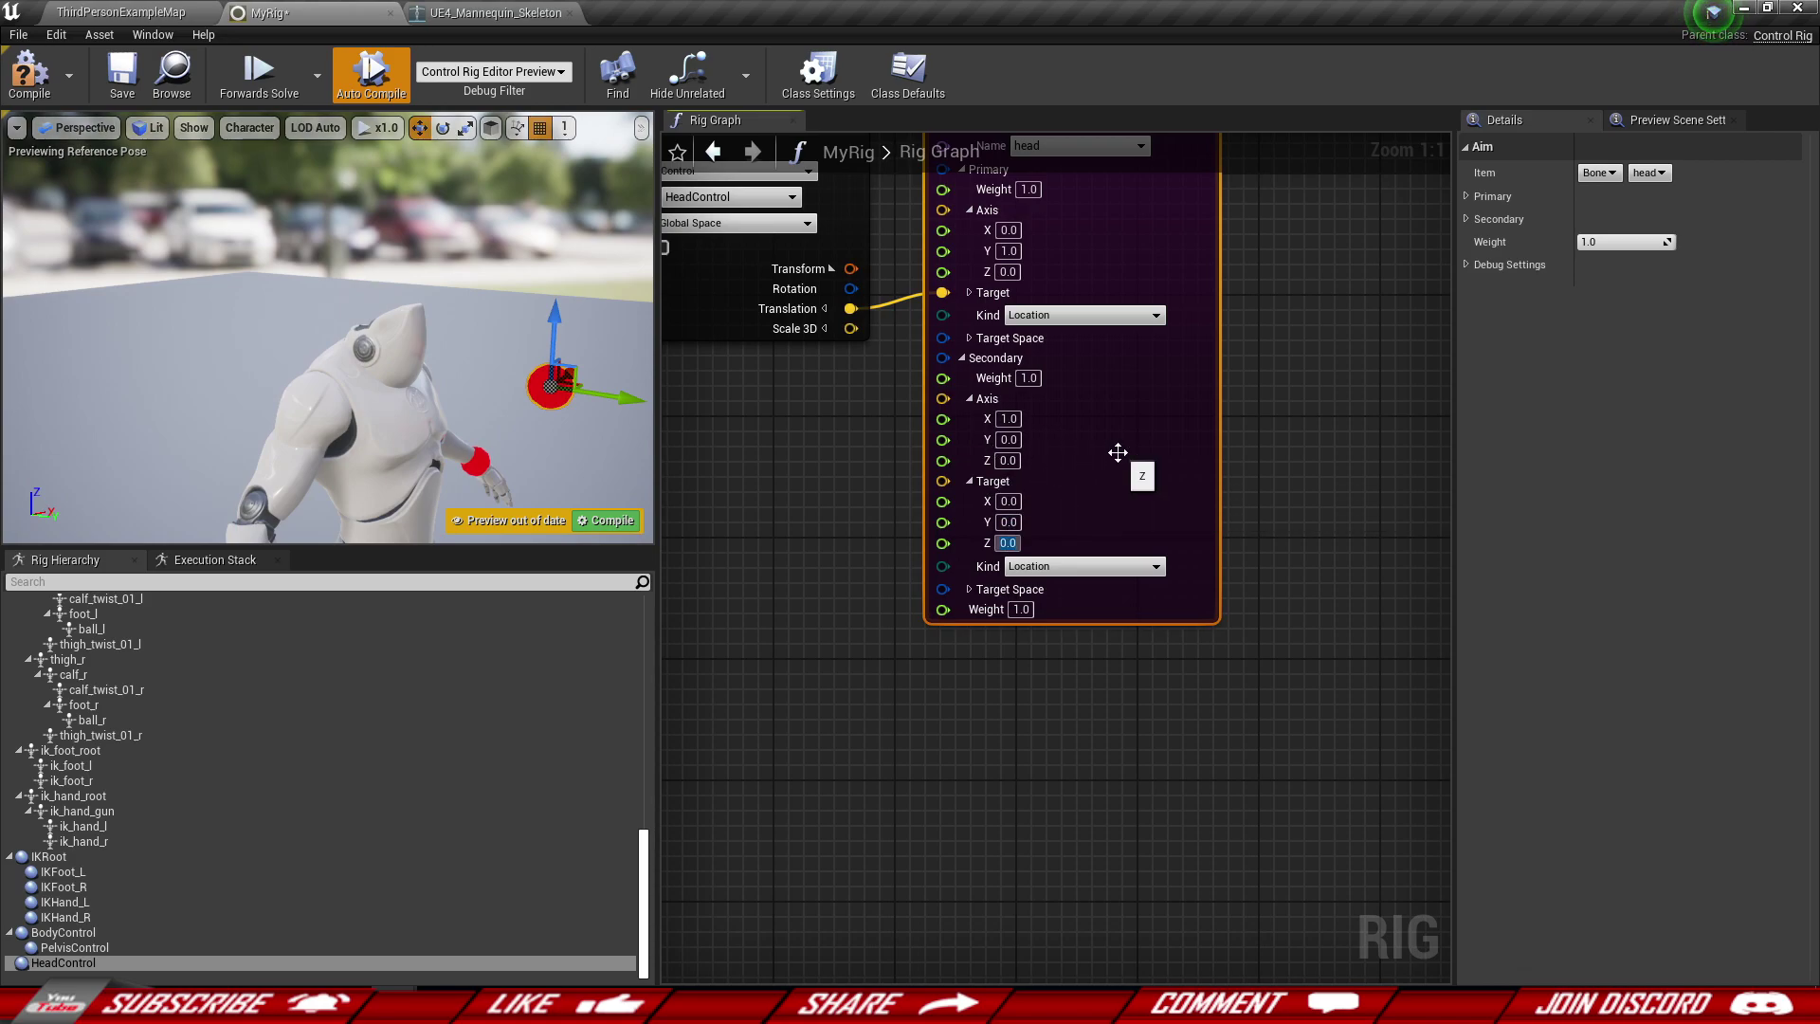
click(1238, 492)
click(1117, 480)
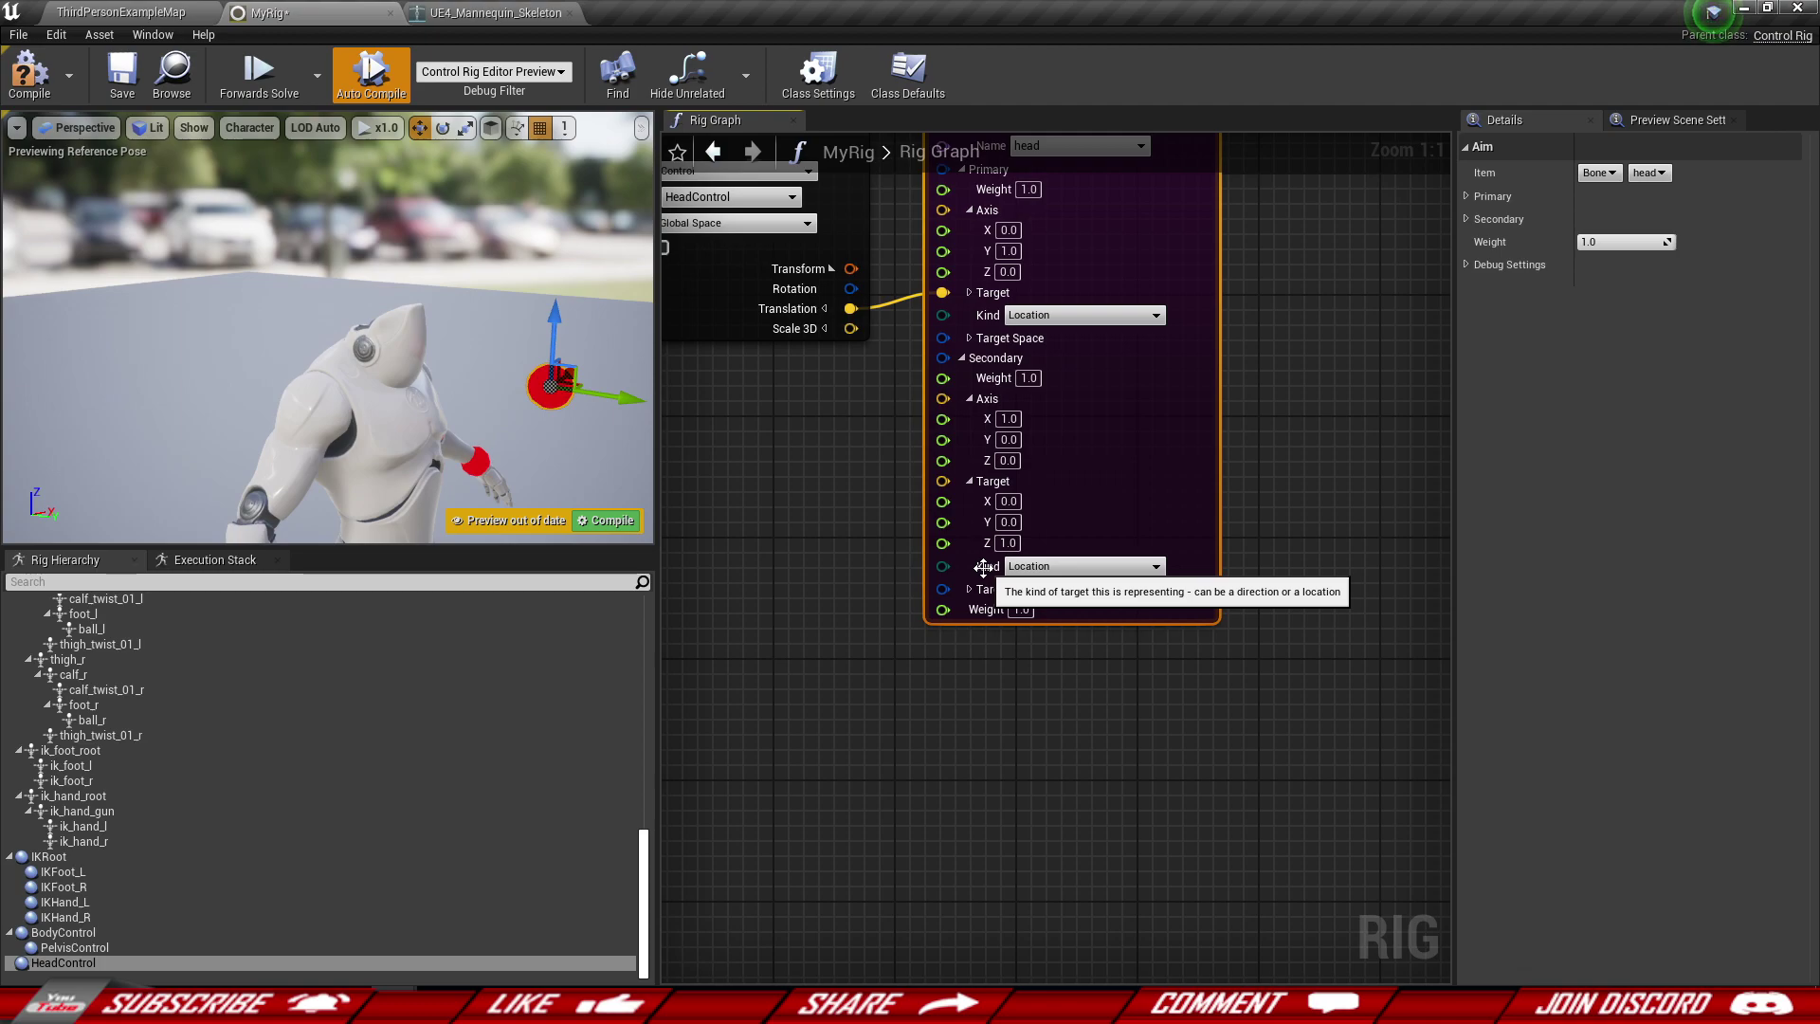
click(1032, 567)
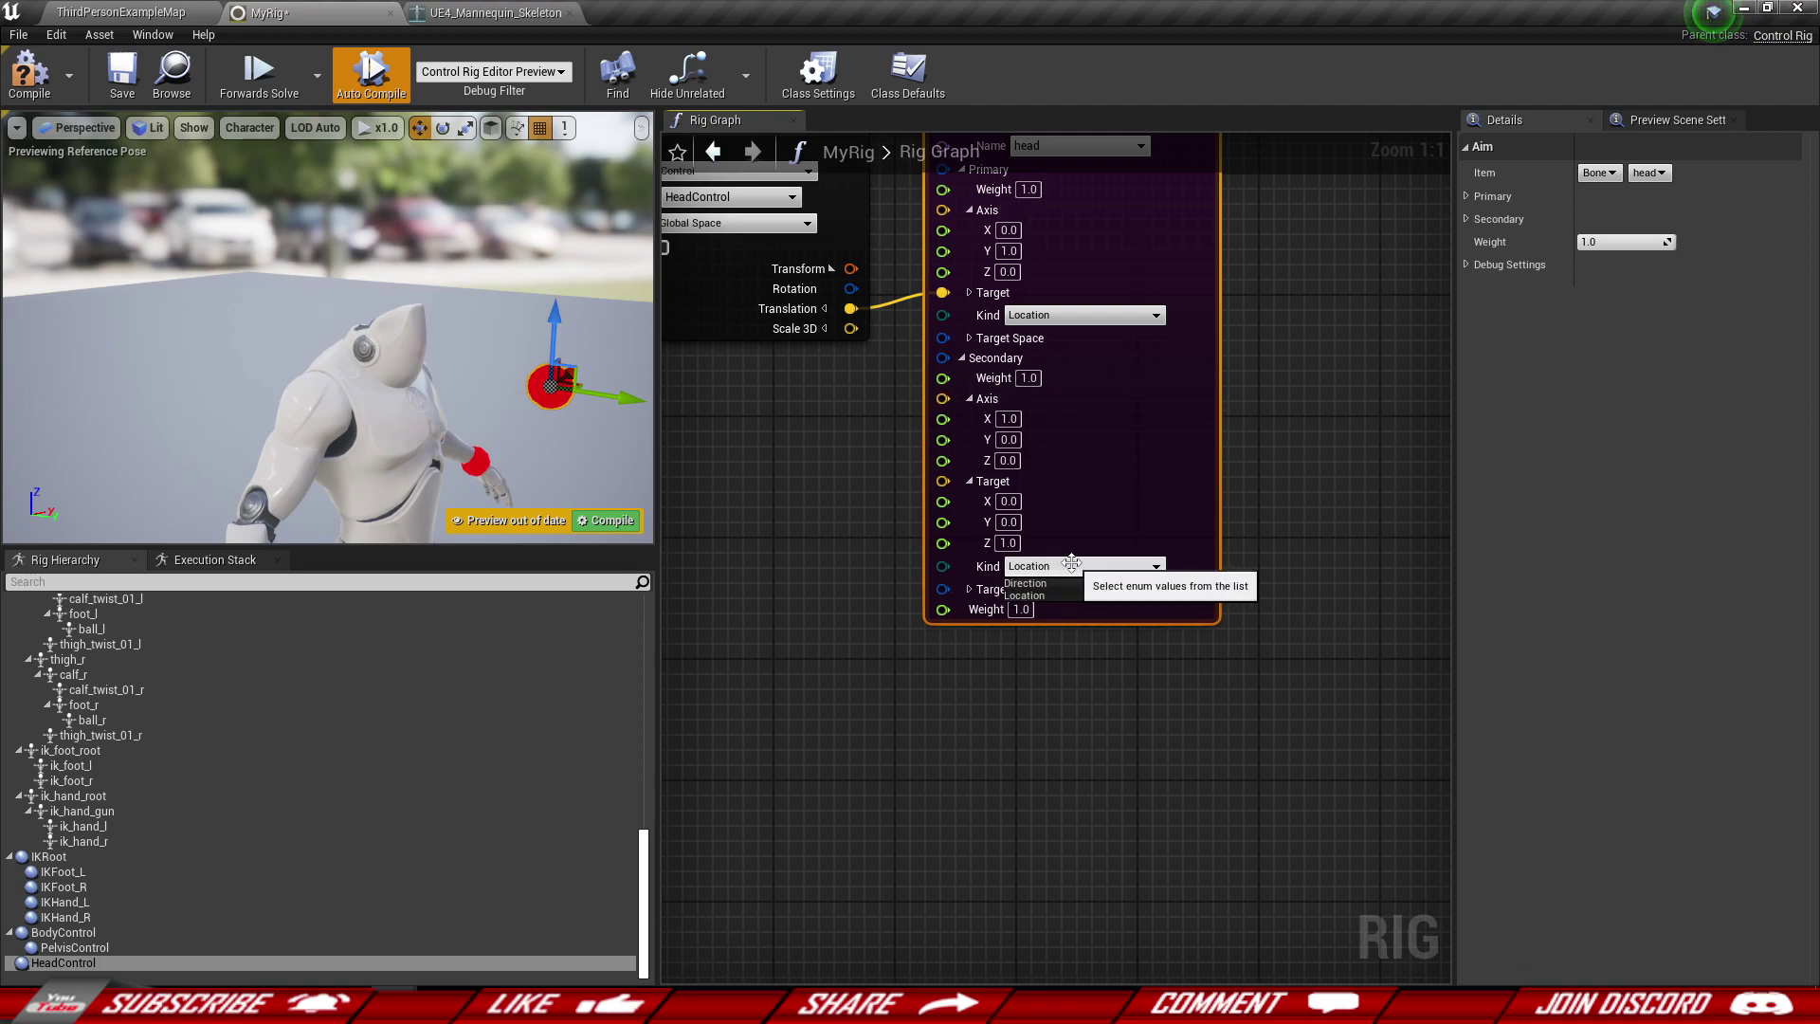
click(1040, 581)
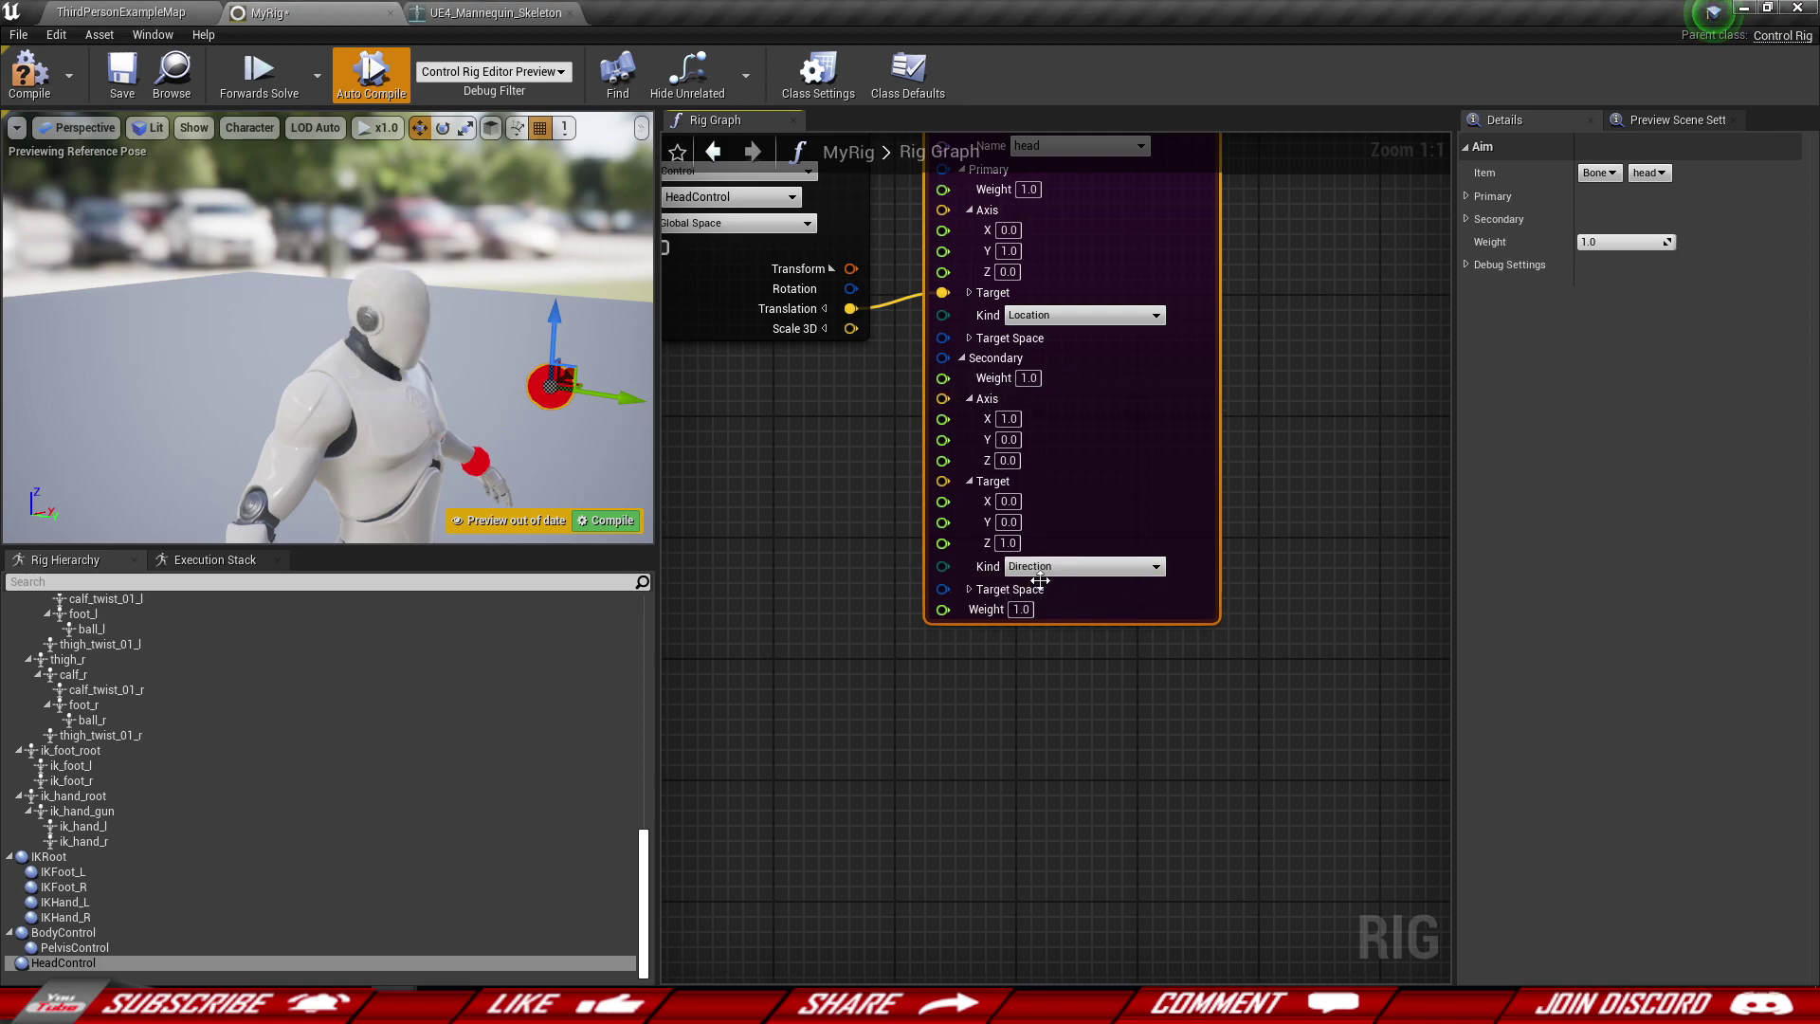
Step: View the mannequin from the front, then compile and save the control rig
alt+drag(493, 327, 152, 327)
scroll(327, 327, down, 3)
click(46, 73)
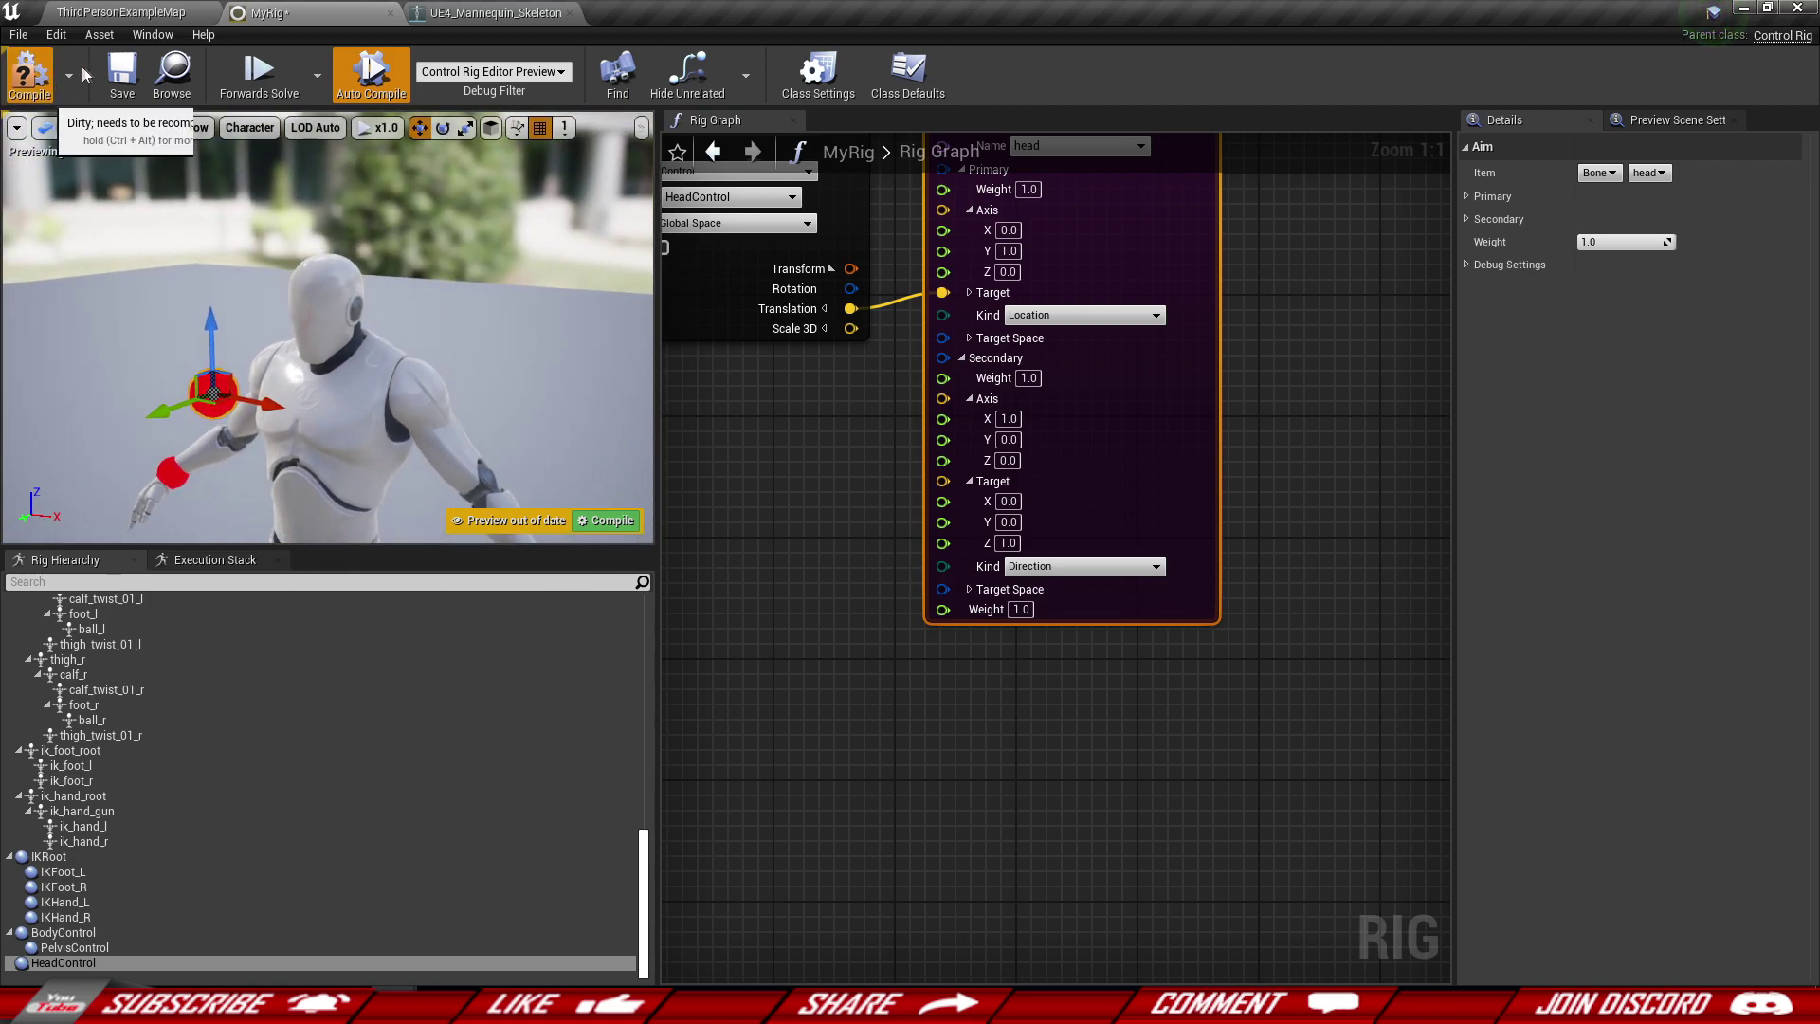
click(82, 74)
Step: Move the HeadControl around in front of the mannequin and check from several angles how the head follows it
scroll(785, 378, down, 2)
right_drag(440, 423, 550, 398)
key(s)
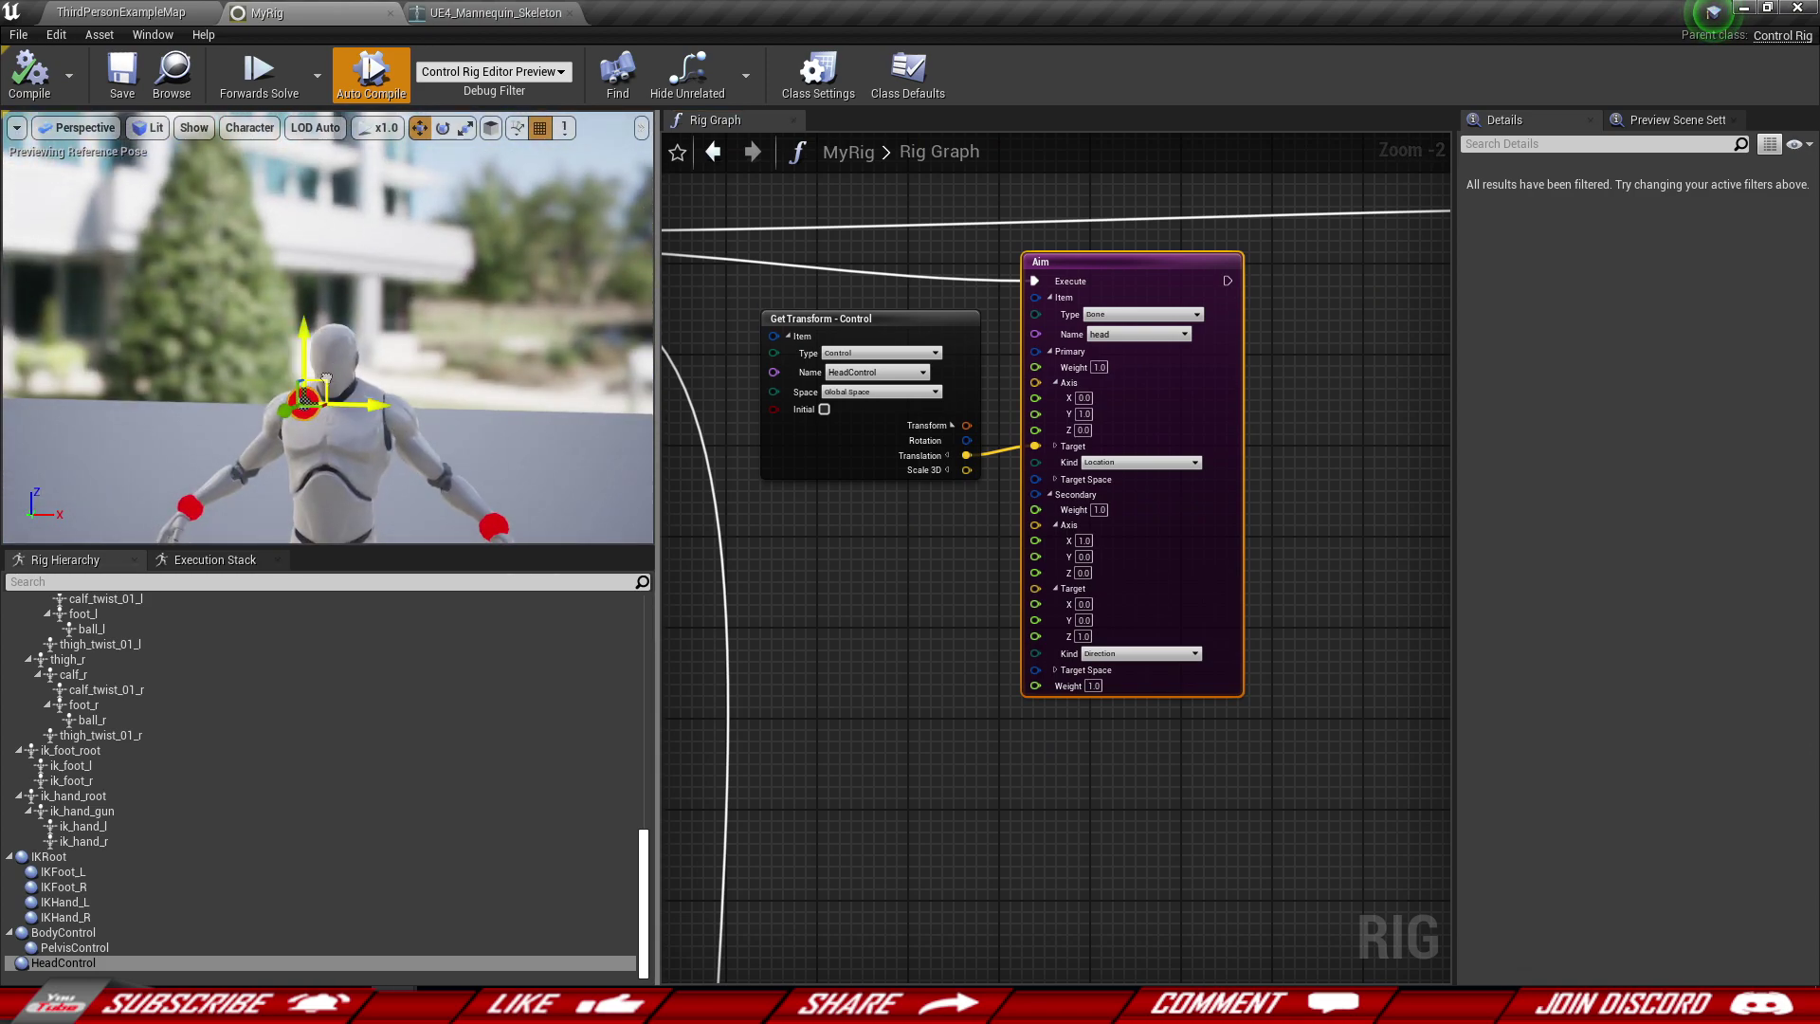
drag(422, 353, 301, 311)
mouse_move(277, 400)
mouse_down()
mouse_move(387, 405)
mouse_move(275, 402)
mouse_up()
right_drag(275, 402, 357, 310)
drag(352, 237, 382, 420)
drag(400, 260, 398, 254)
right_drag(398, 254, 229, 298)
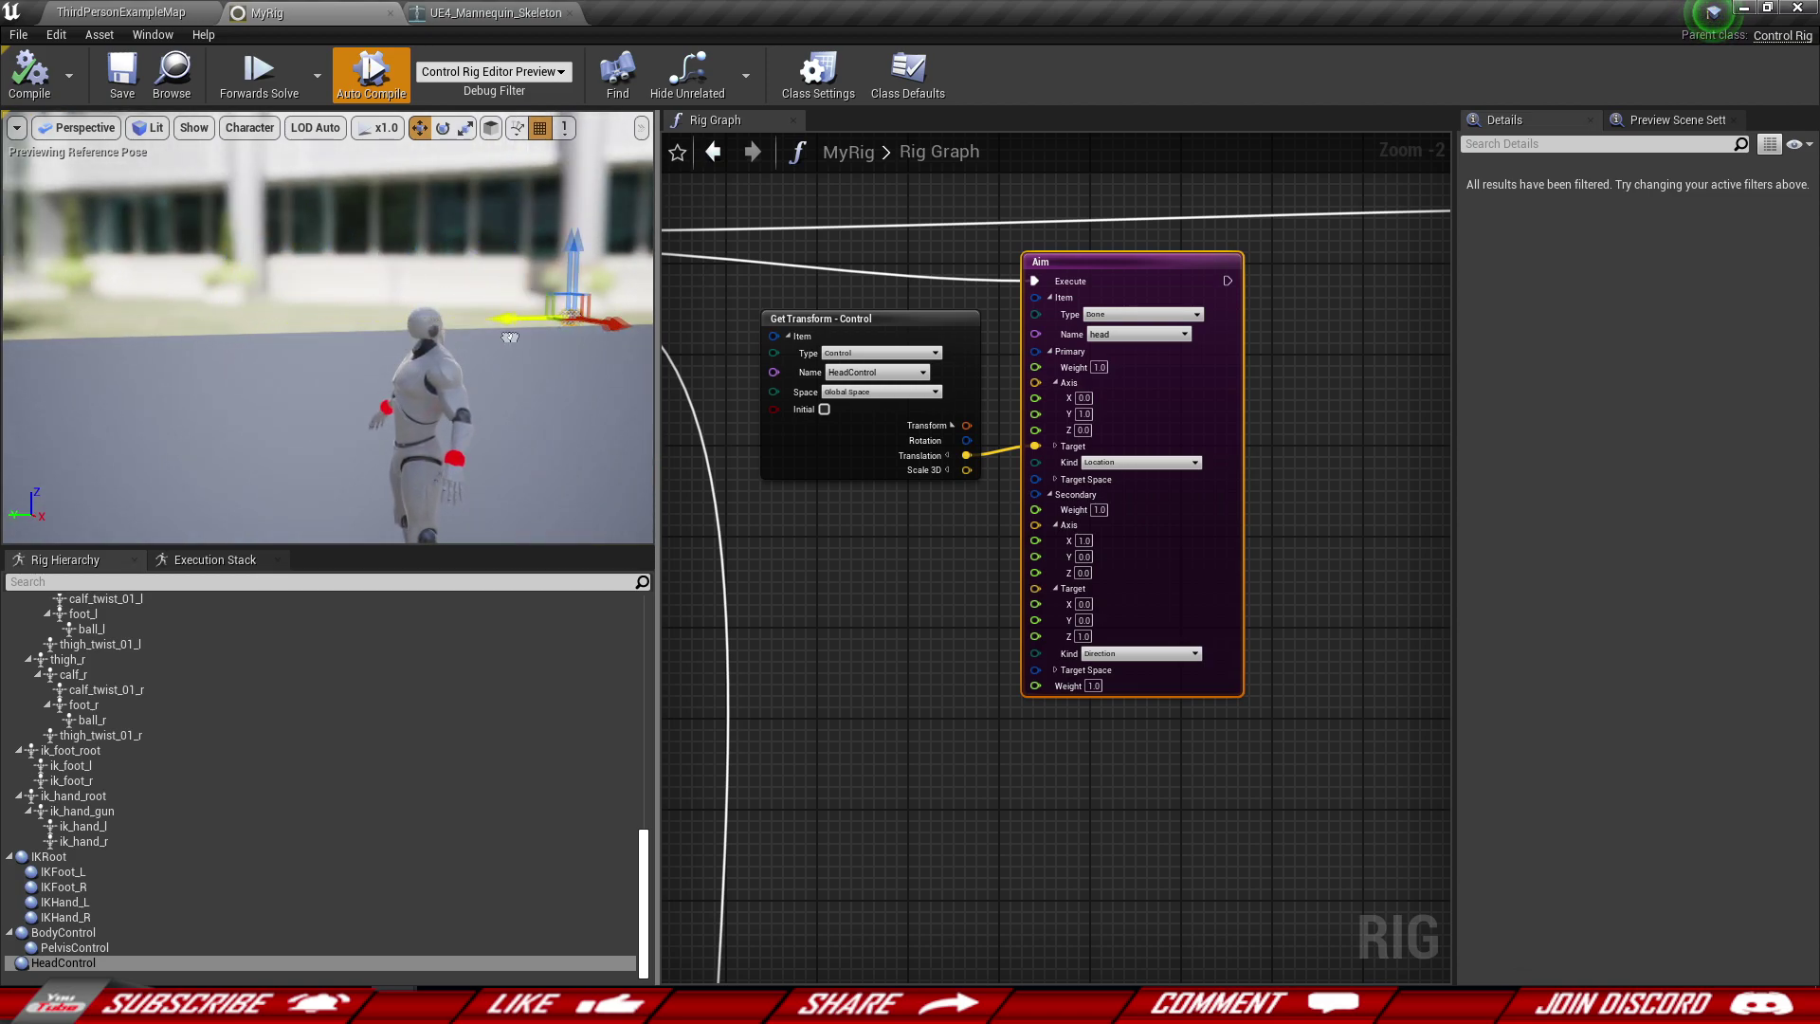
mouse_move(569, 339)
right_down()
mouse_move(536, 375)
mouse_move(579, 356)
mouse_move(527, 365)
mouse_move(518, 349)
mouse_move(547, 318)
right_up()
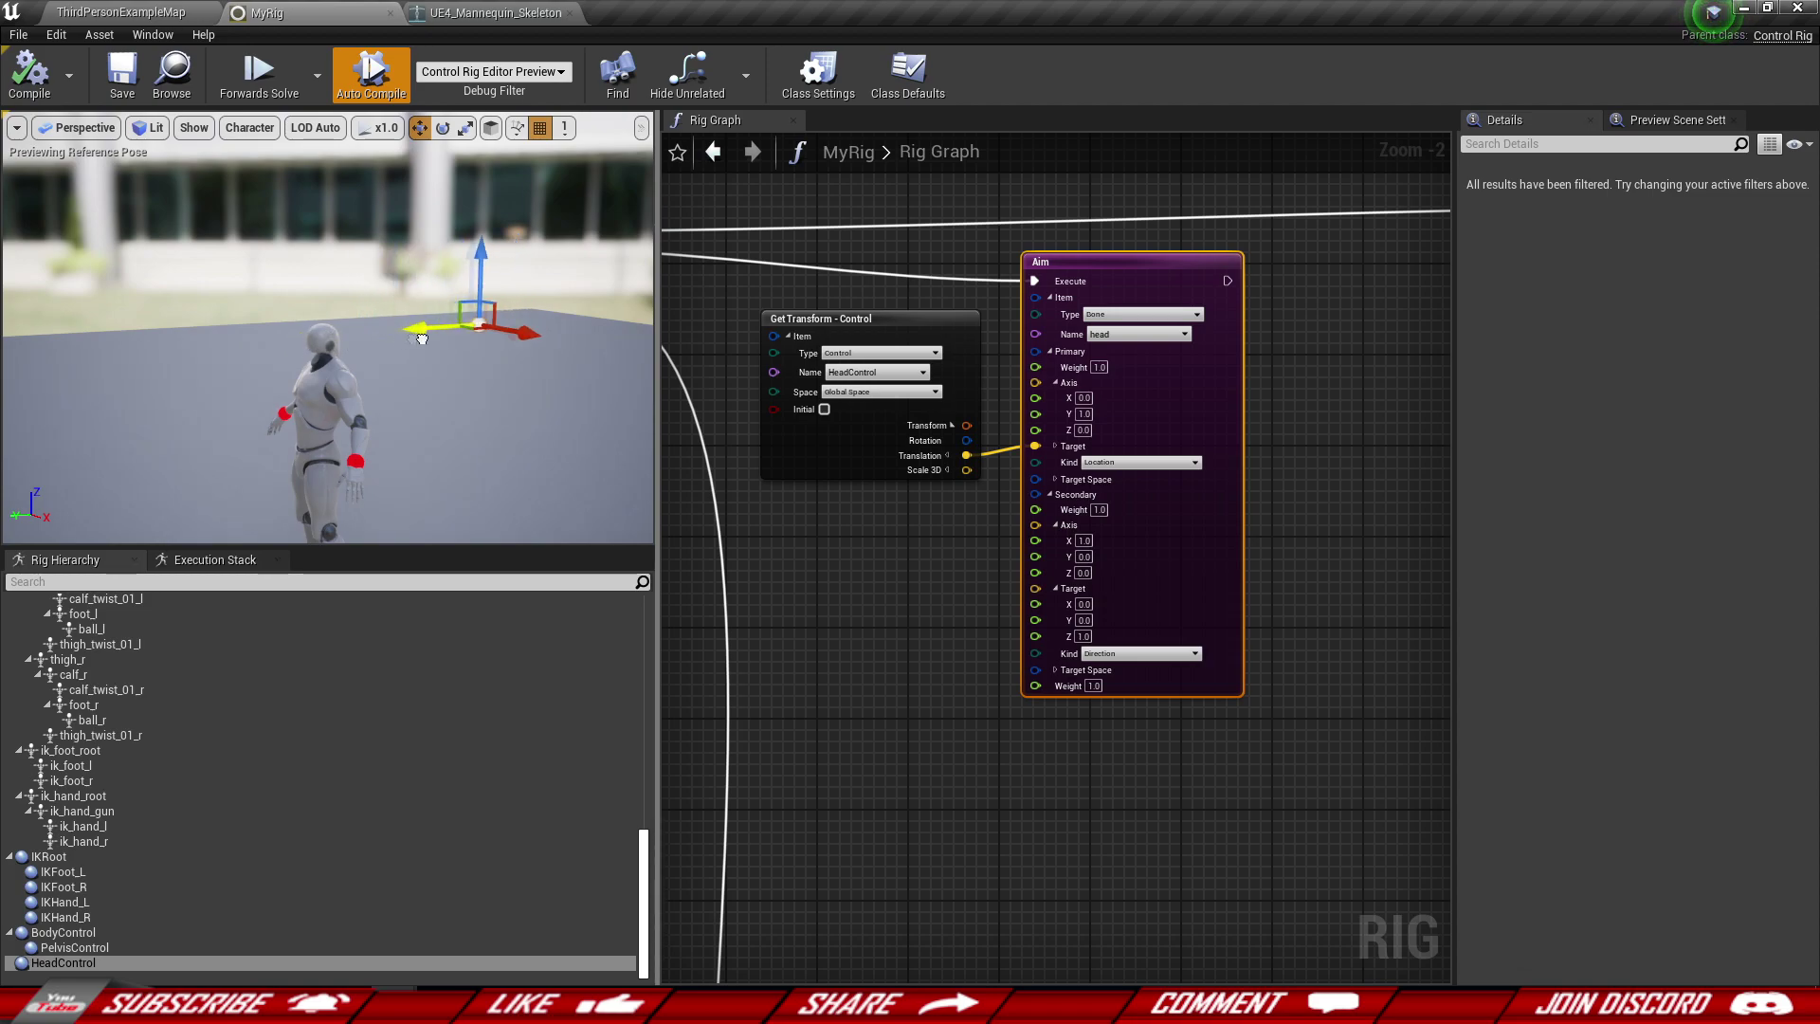
right_drag(97, 412, 294, 394)
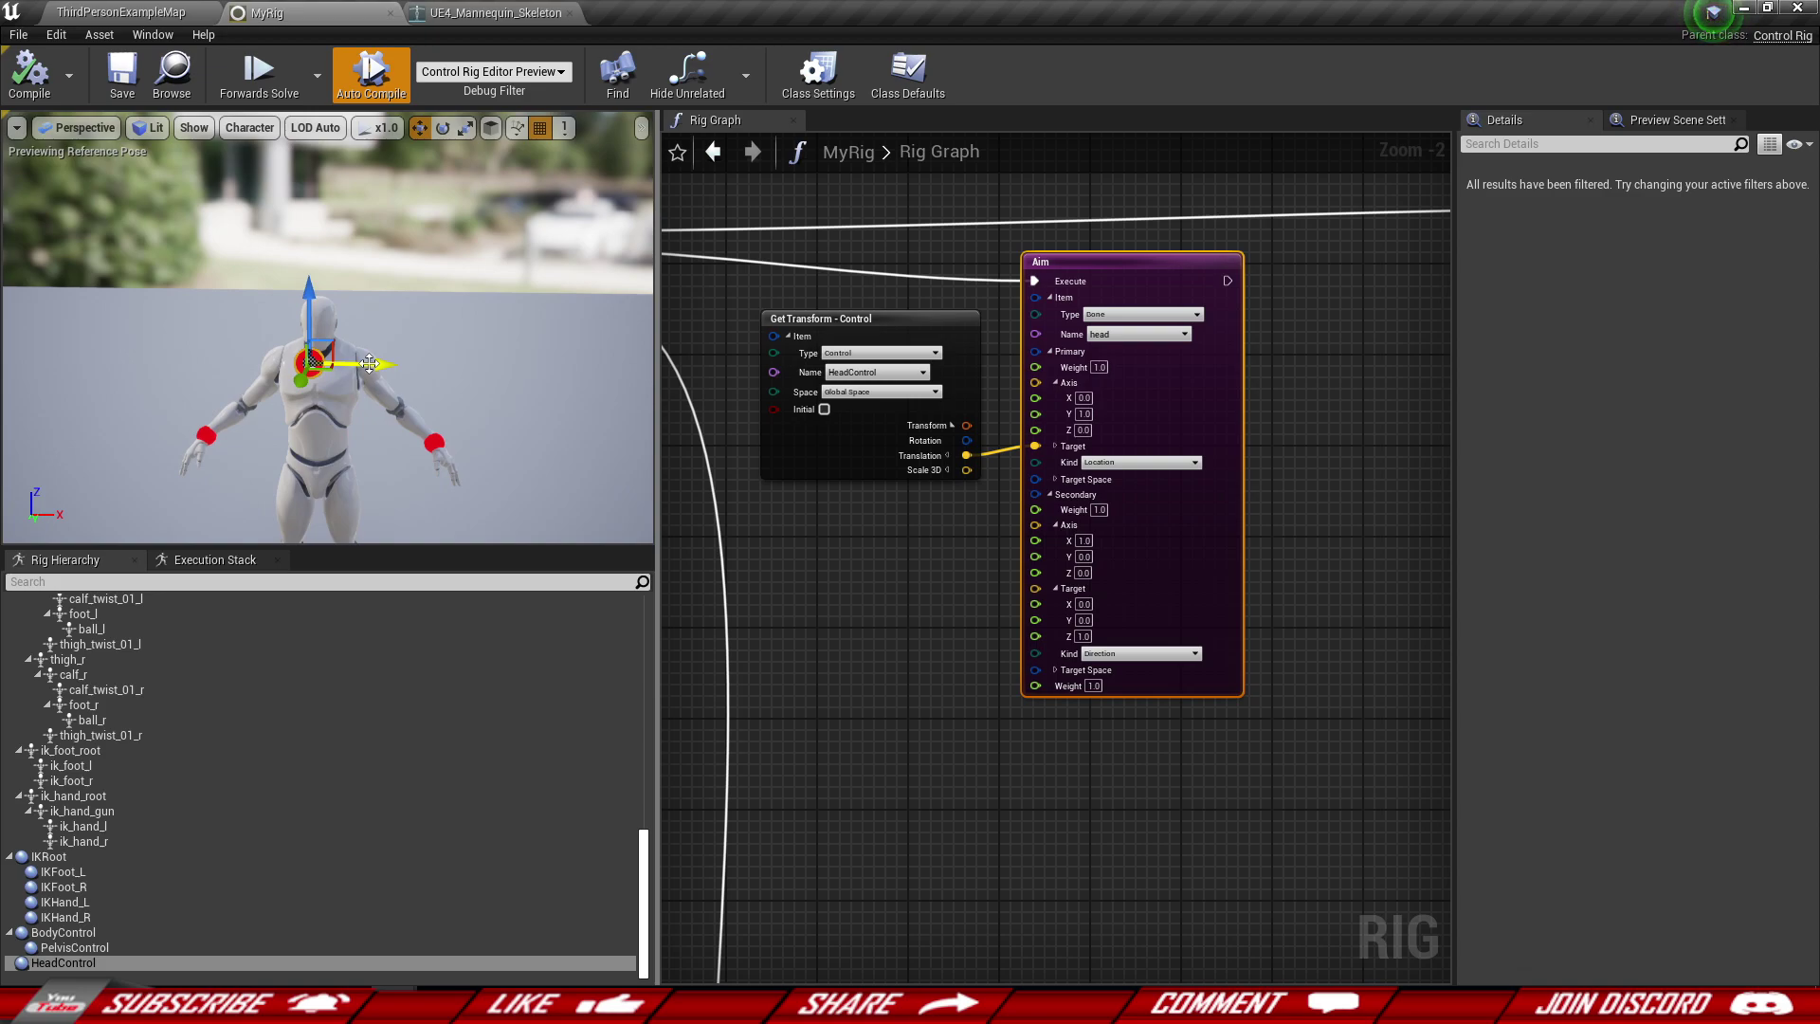
right_drag(370, 363, 469, 387)
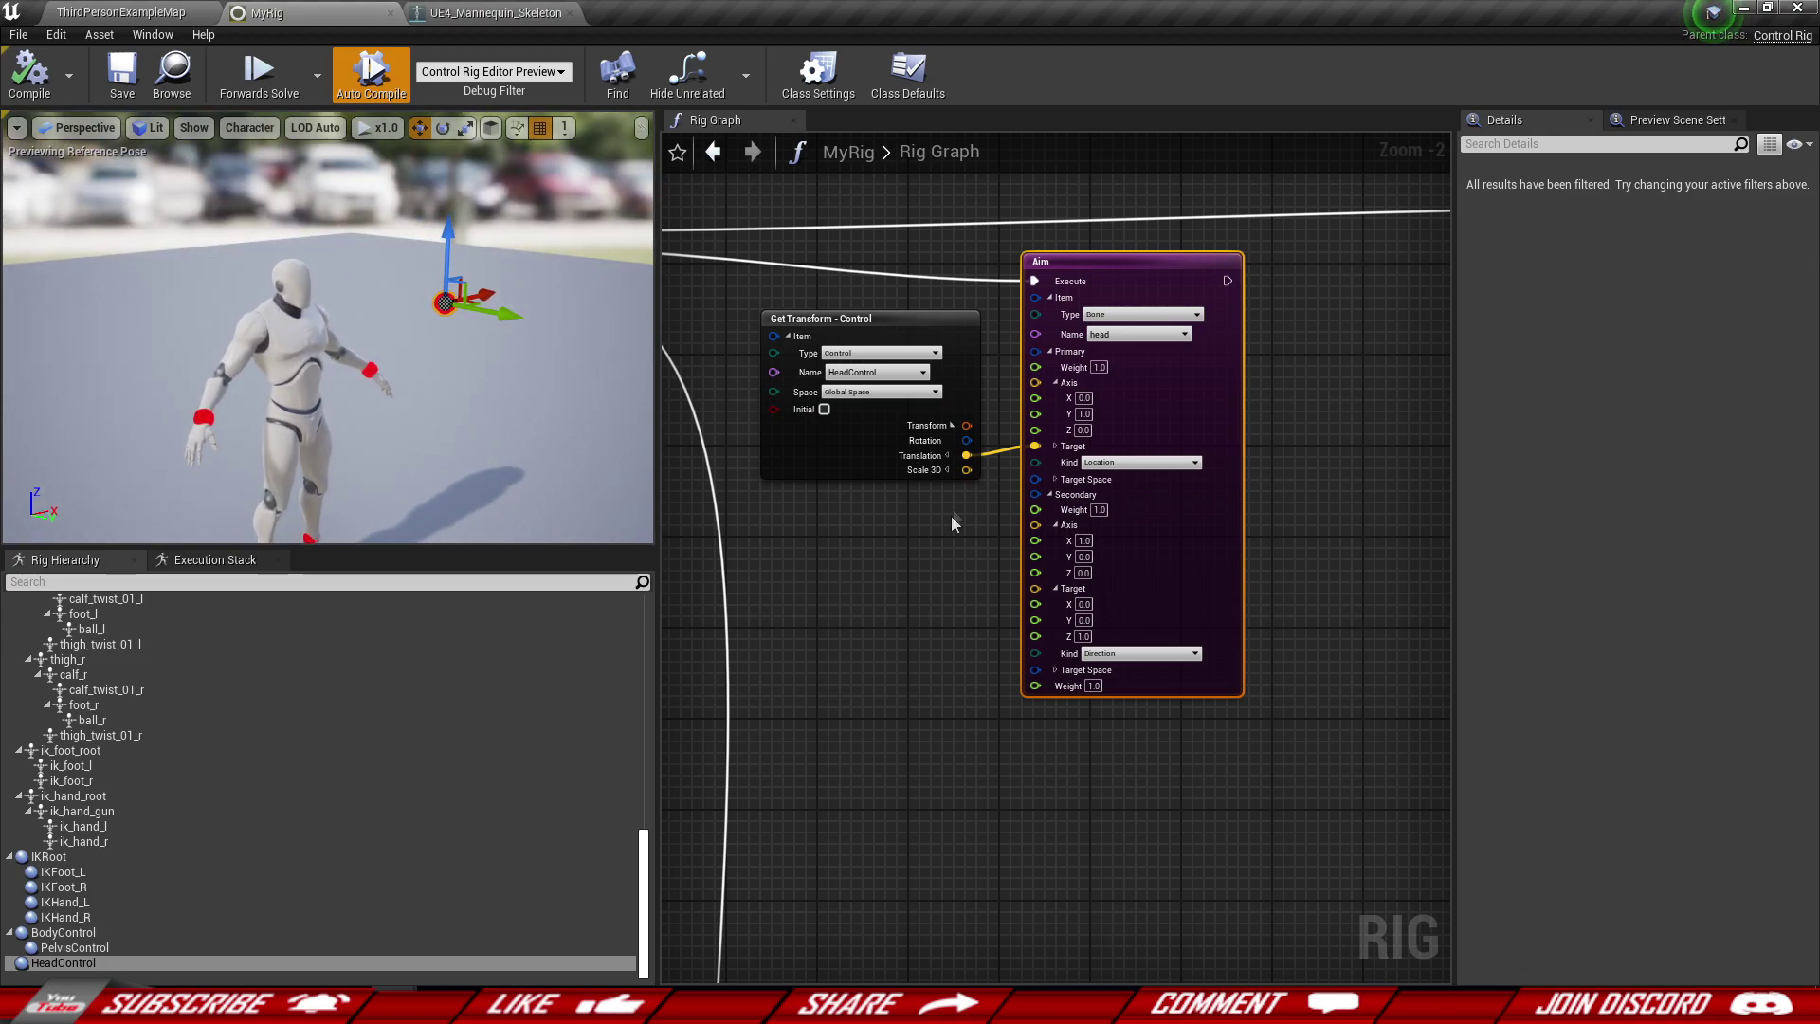
Step: Move the HeadControl up and out to the mannequin's right side to check the head's aim from the front
scroll(955, 514, down, 2)
click(964, 585)
right_drag(93, 187, 495, 319)
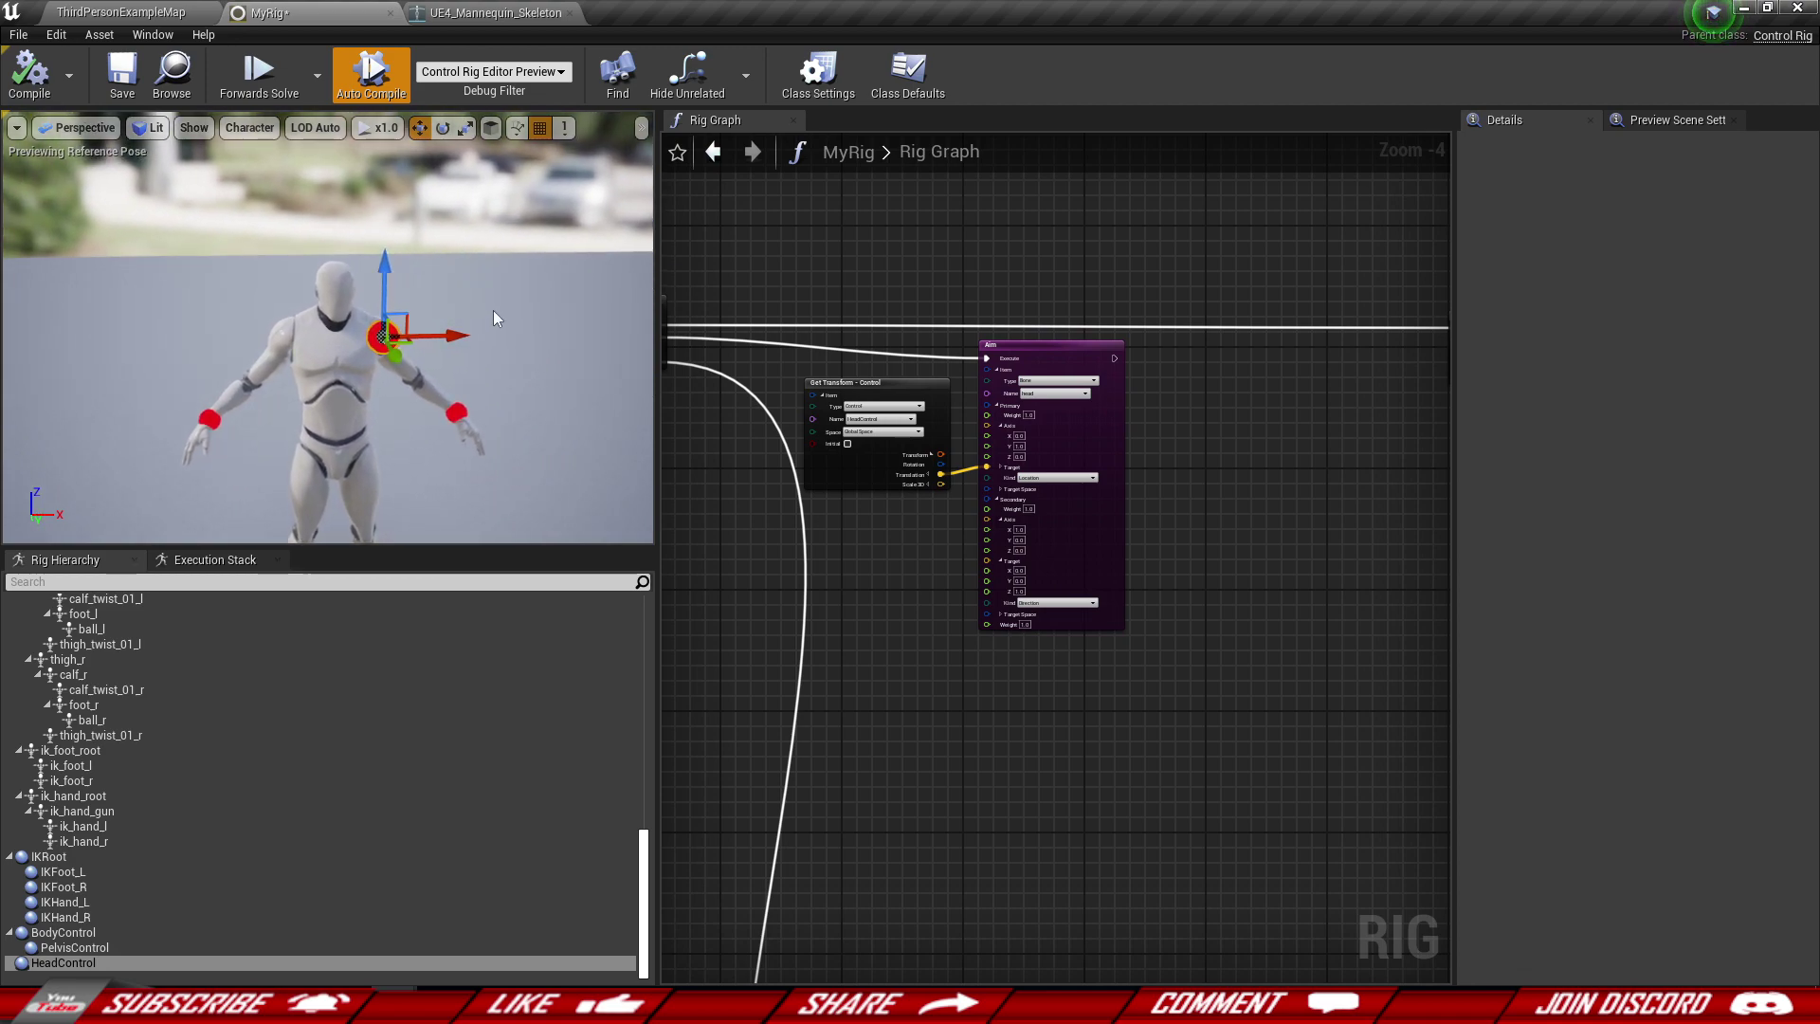
drag(403, 313, 265, 216)
right_drag(265, 290, 313, 265)
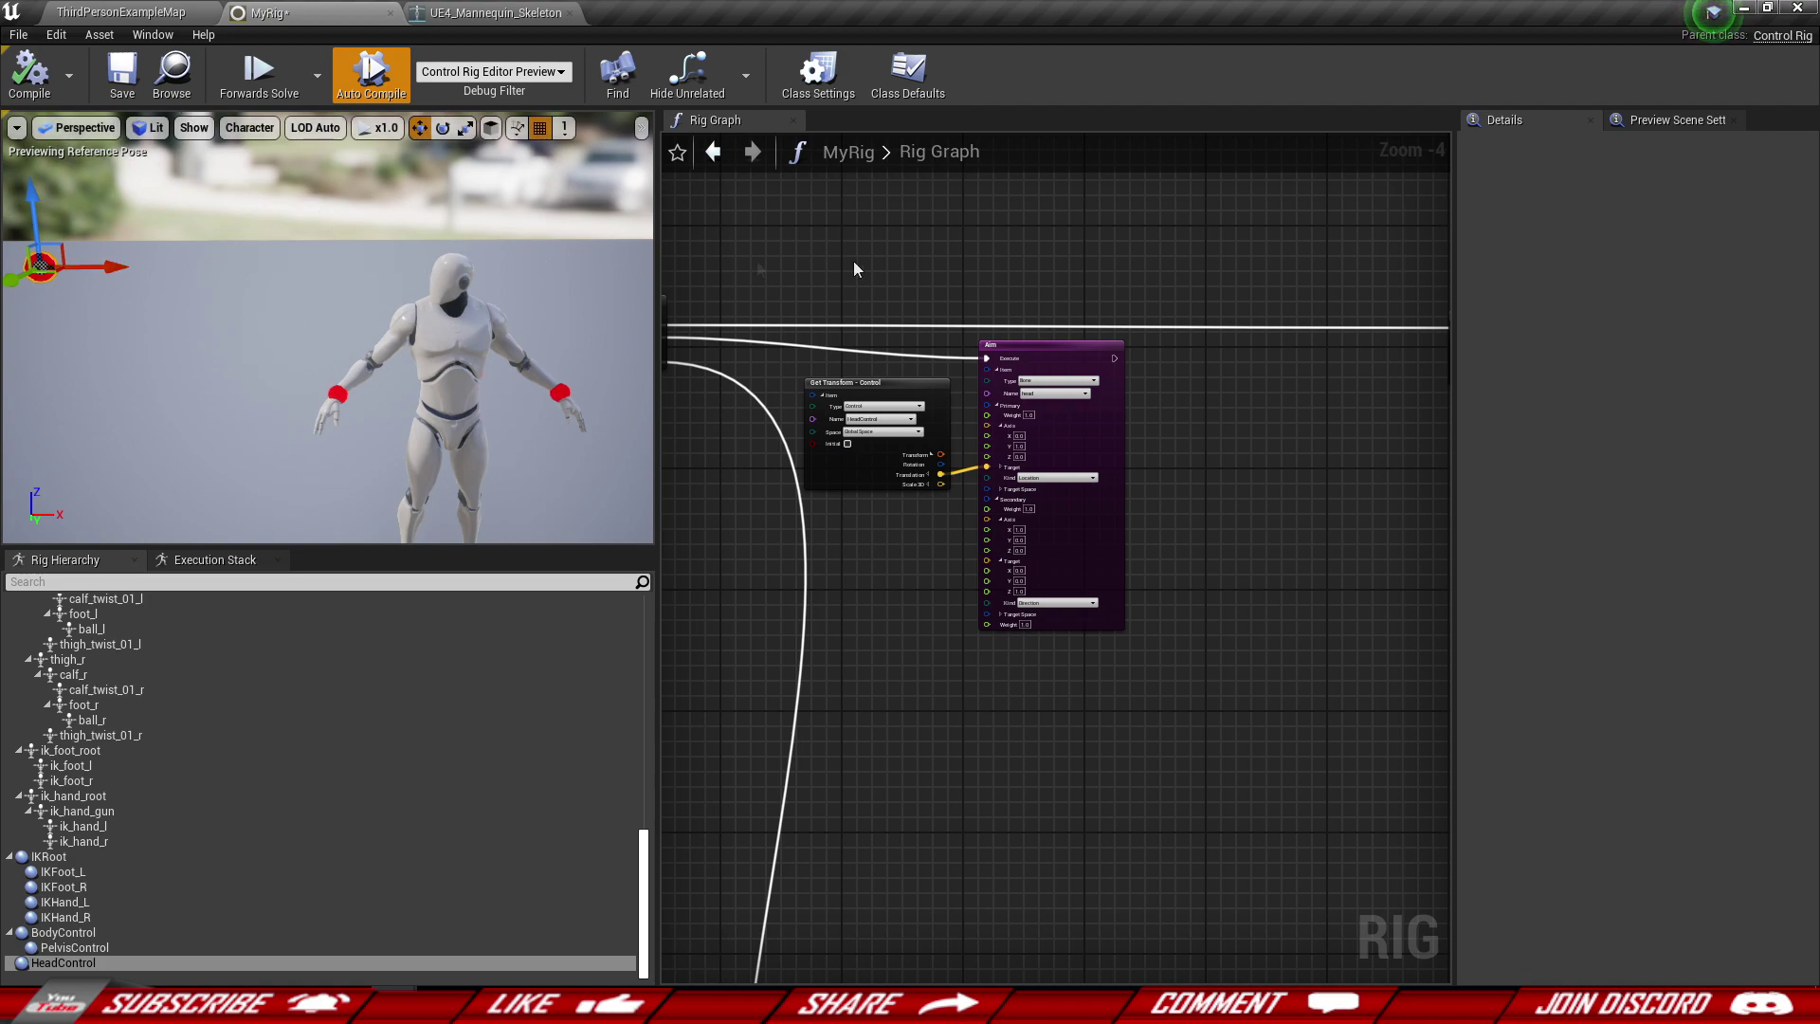
Step: Set the preview controller to Use Specific Animation with the ThirdPersonIdle animation in the preview scene settings
click(1646, 124)
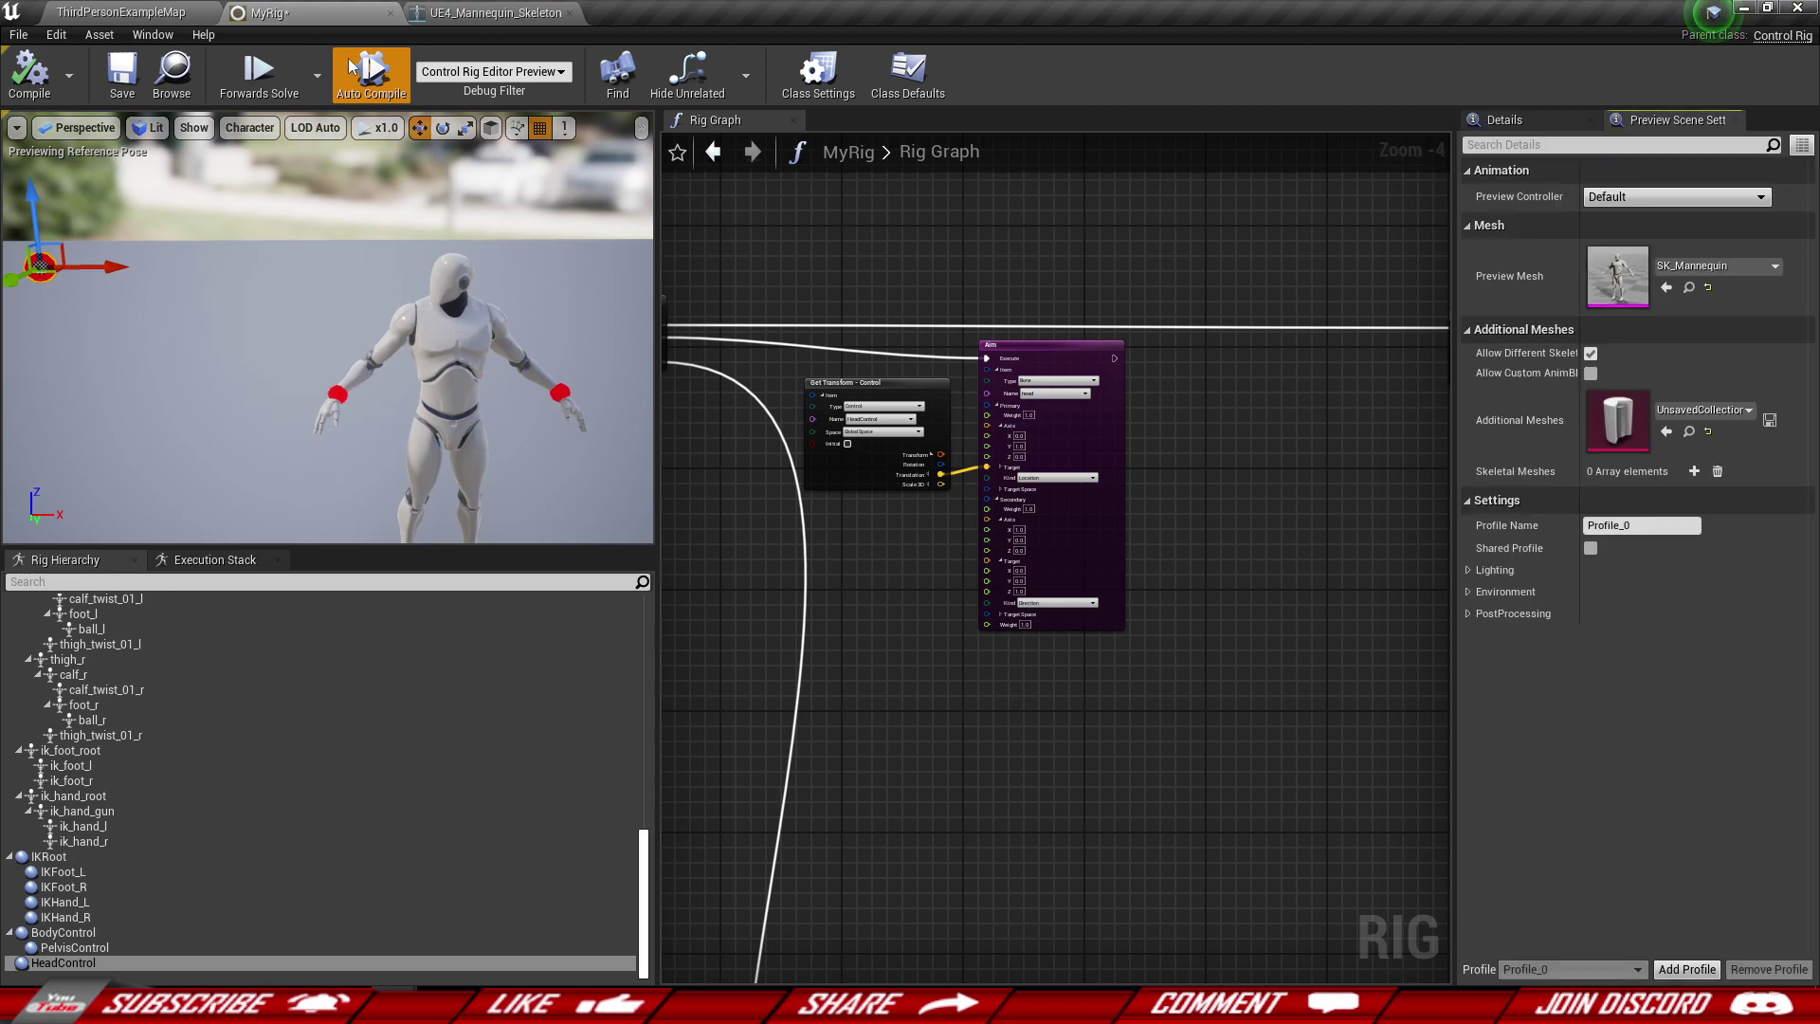
click(157, 36)
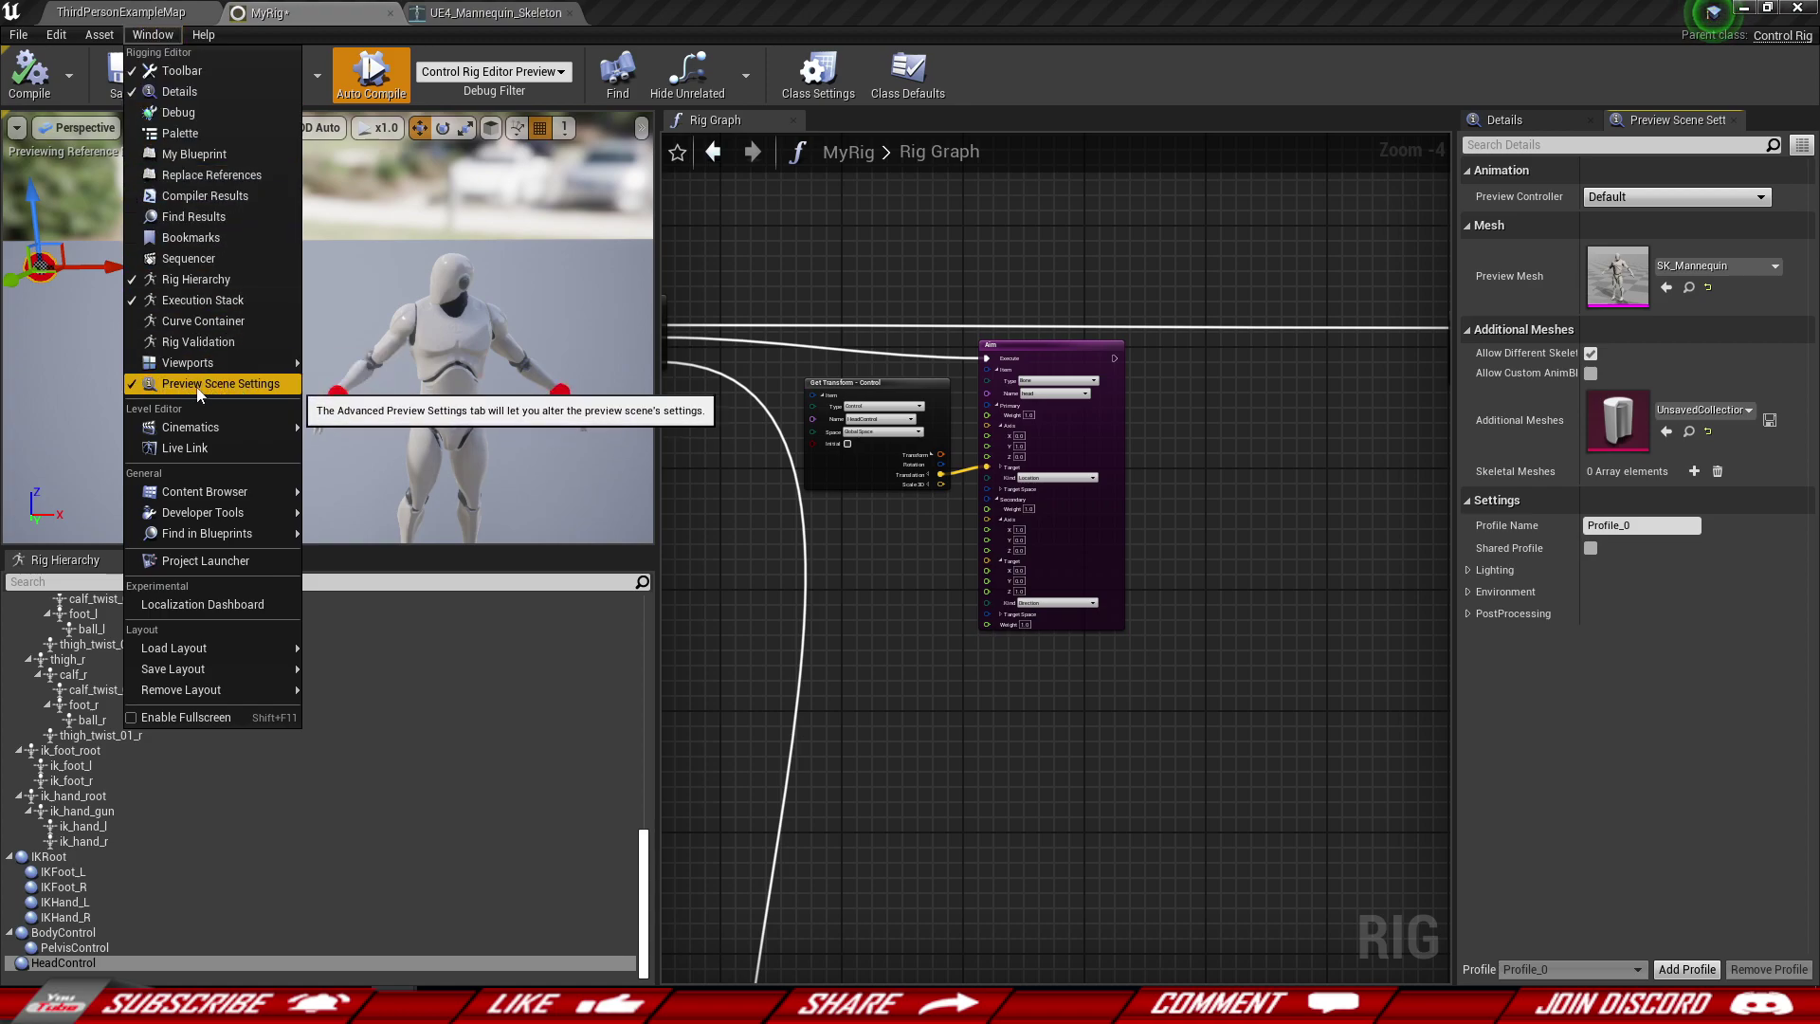
click(1673, 117)
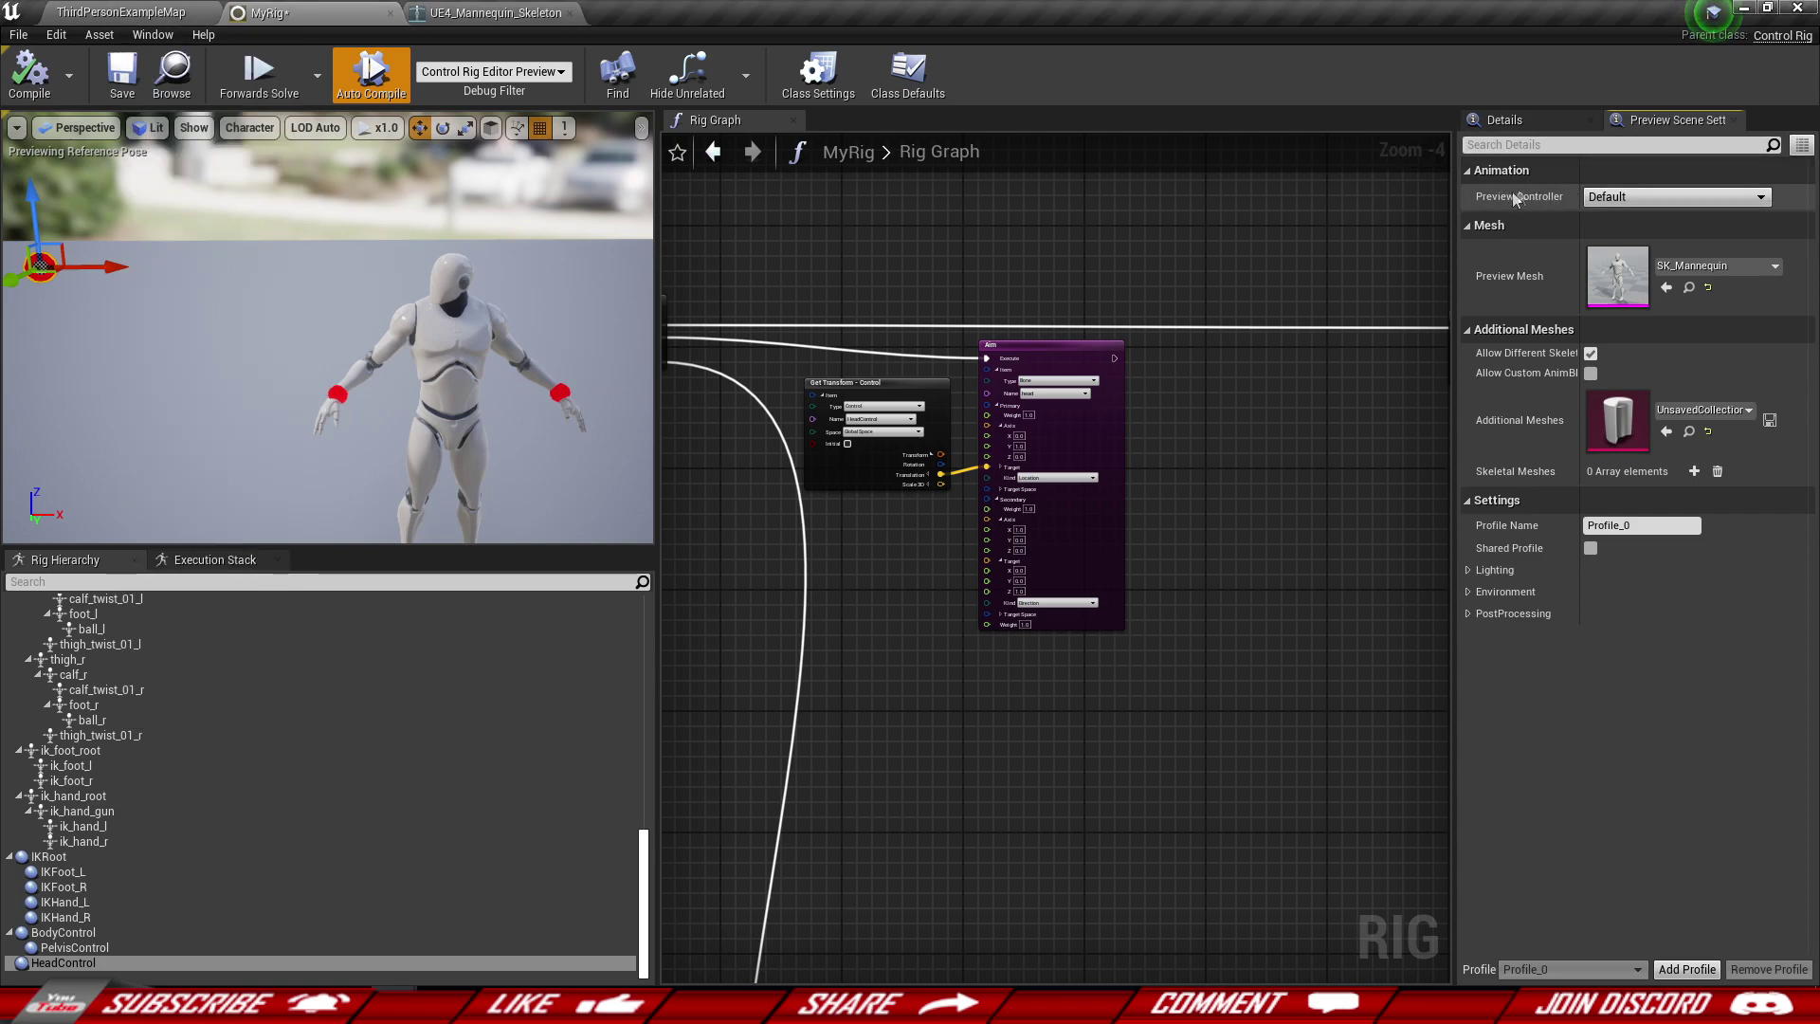
click(1613, 201)
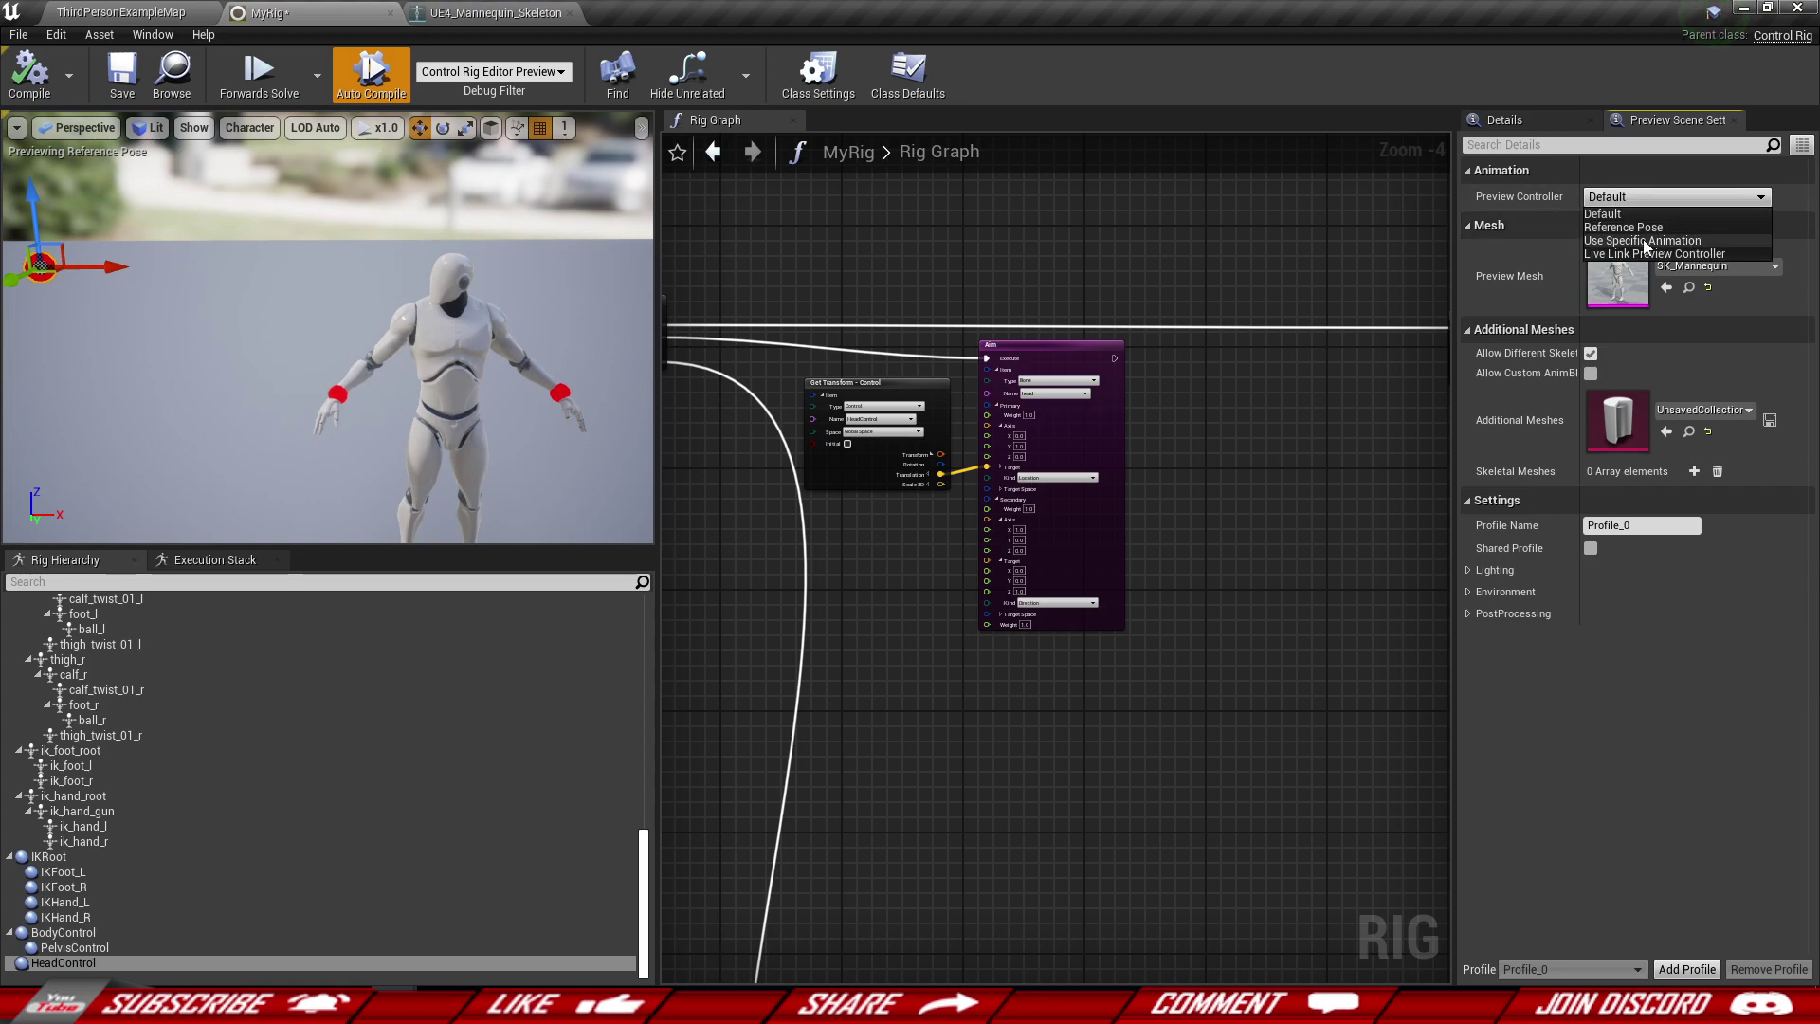
click(1611, 241)
click(1659, 239)
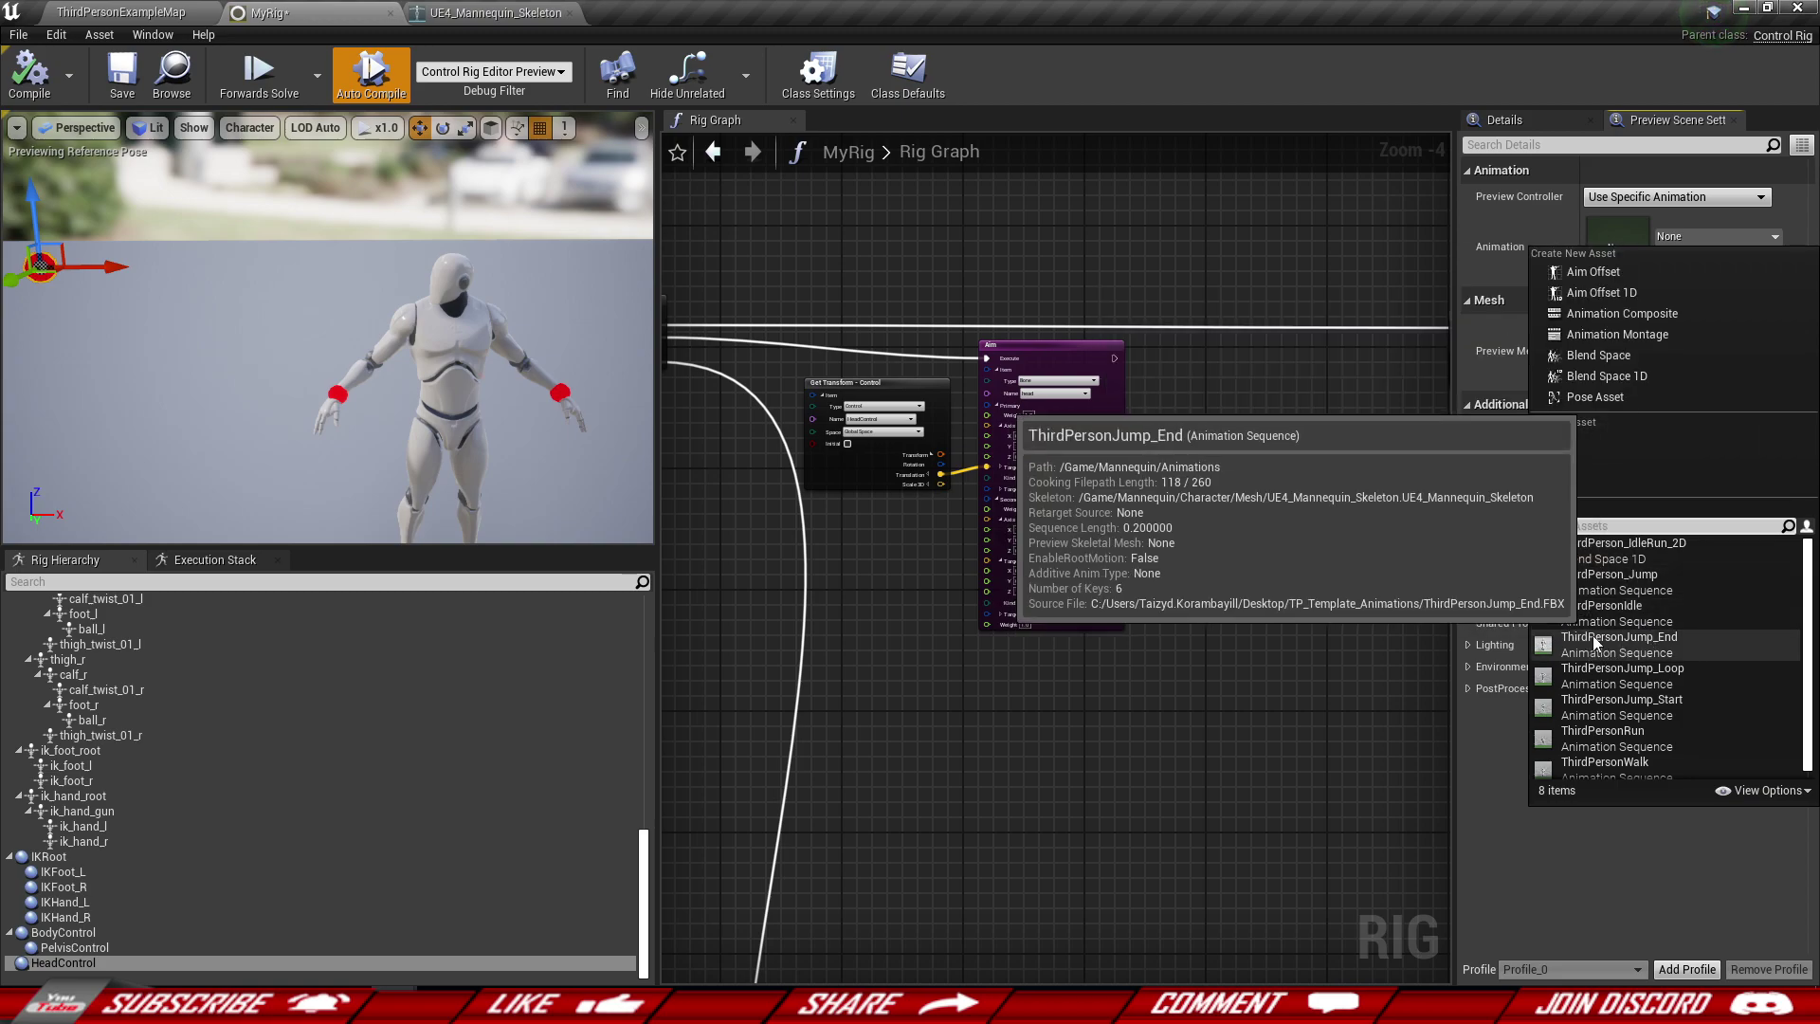
click(1610, 611)
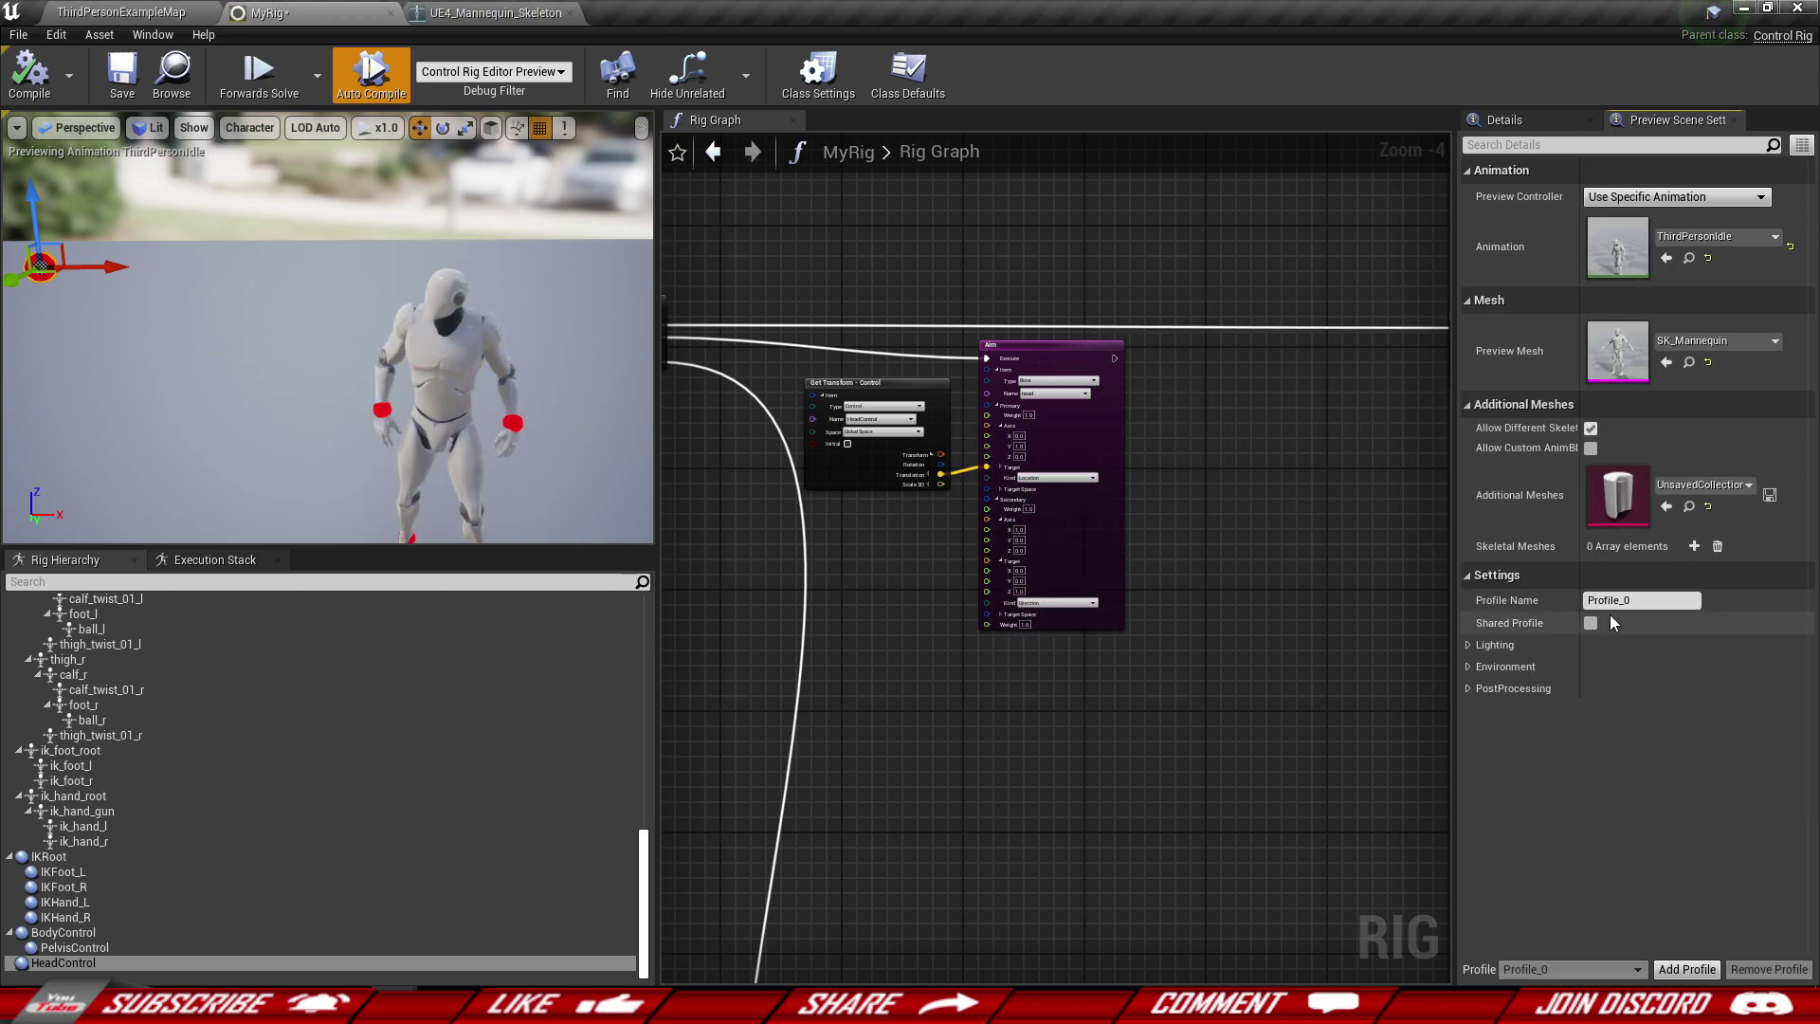
Step: Move the HeadControl back near the mannequin's head during the idle animation, then compile and save the rig
right_drag(327, 327, 242, 313)
drag(233, 256, 564, 237)
click(38, 83)
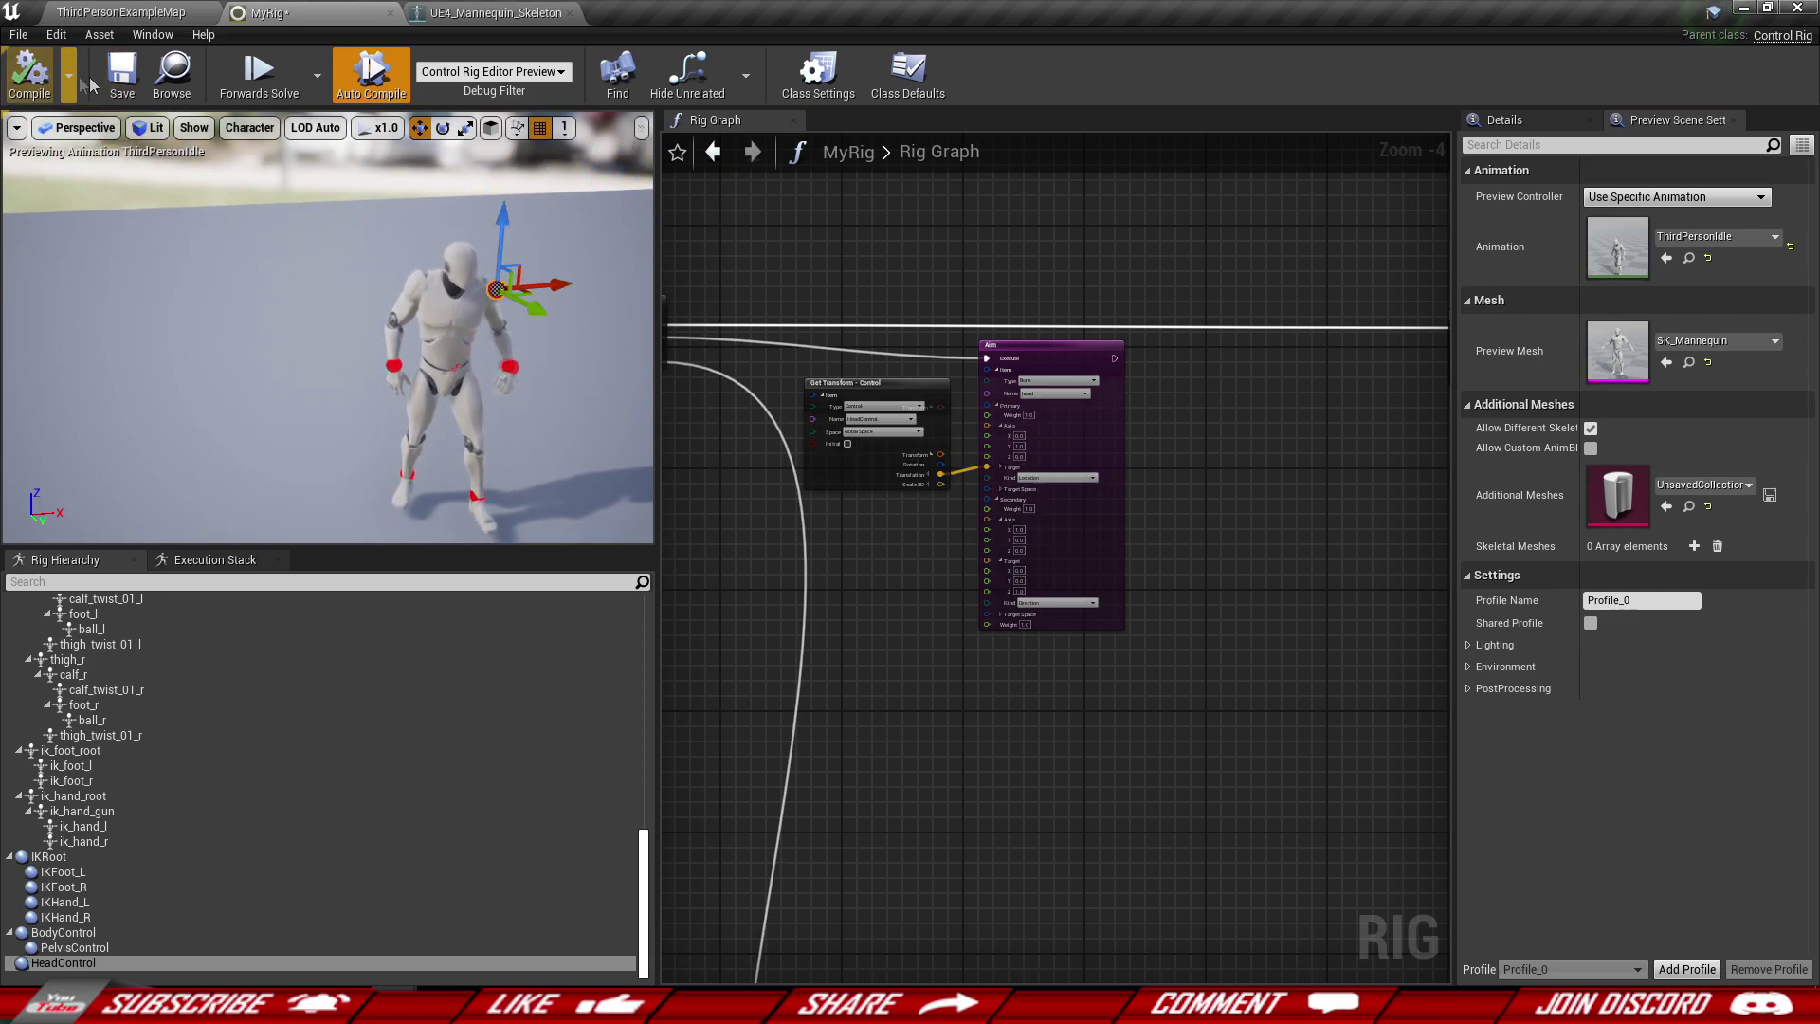
right_drag(509, 343, 458, 351)
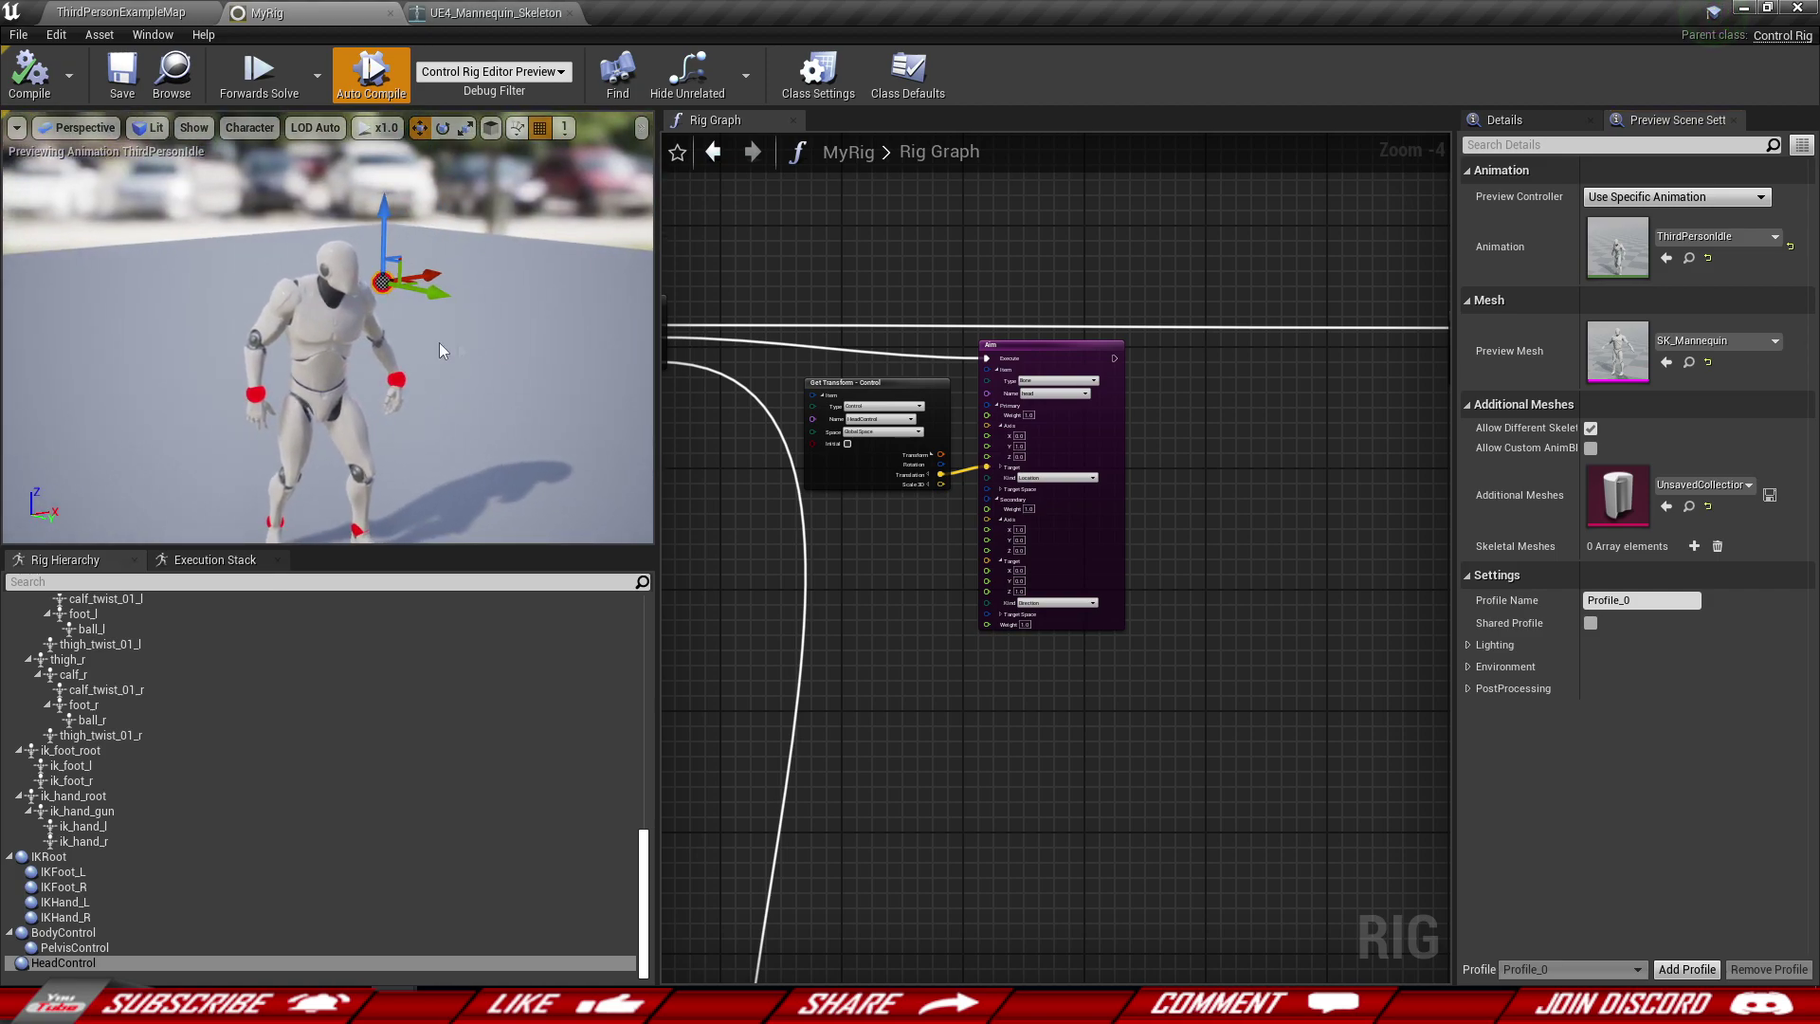
Step: Move the Aim node below the Sequence node, away from the HeadControl's Get Transform node
scroll(885, 521, down, 1)
scroll(910, 559, up, 1)
right_drag(1040, 552, 899, 557)
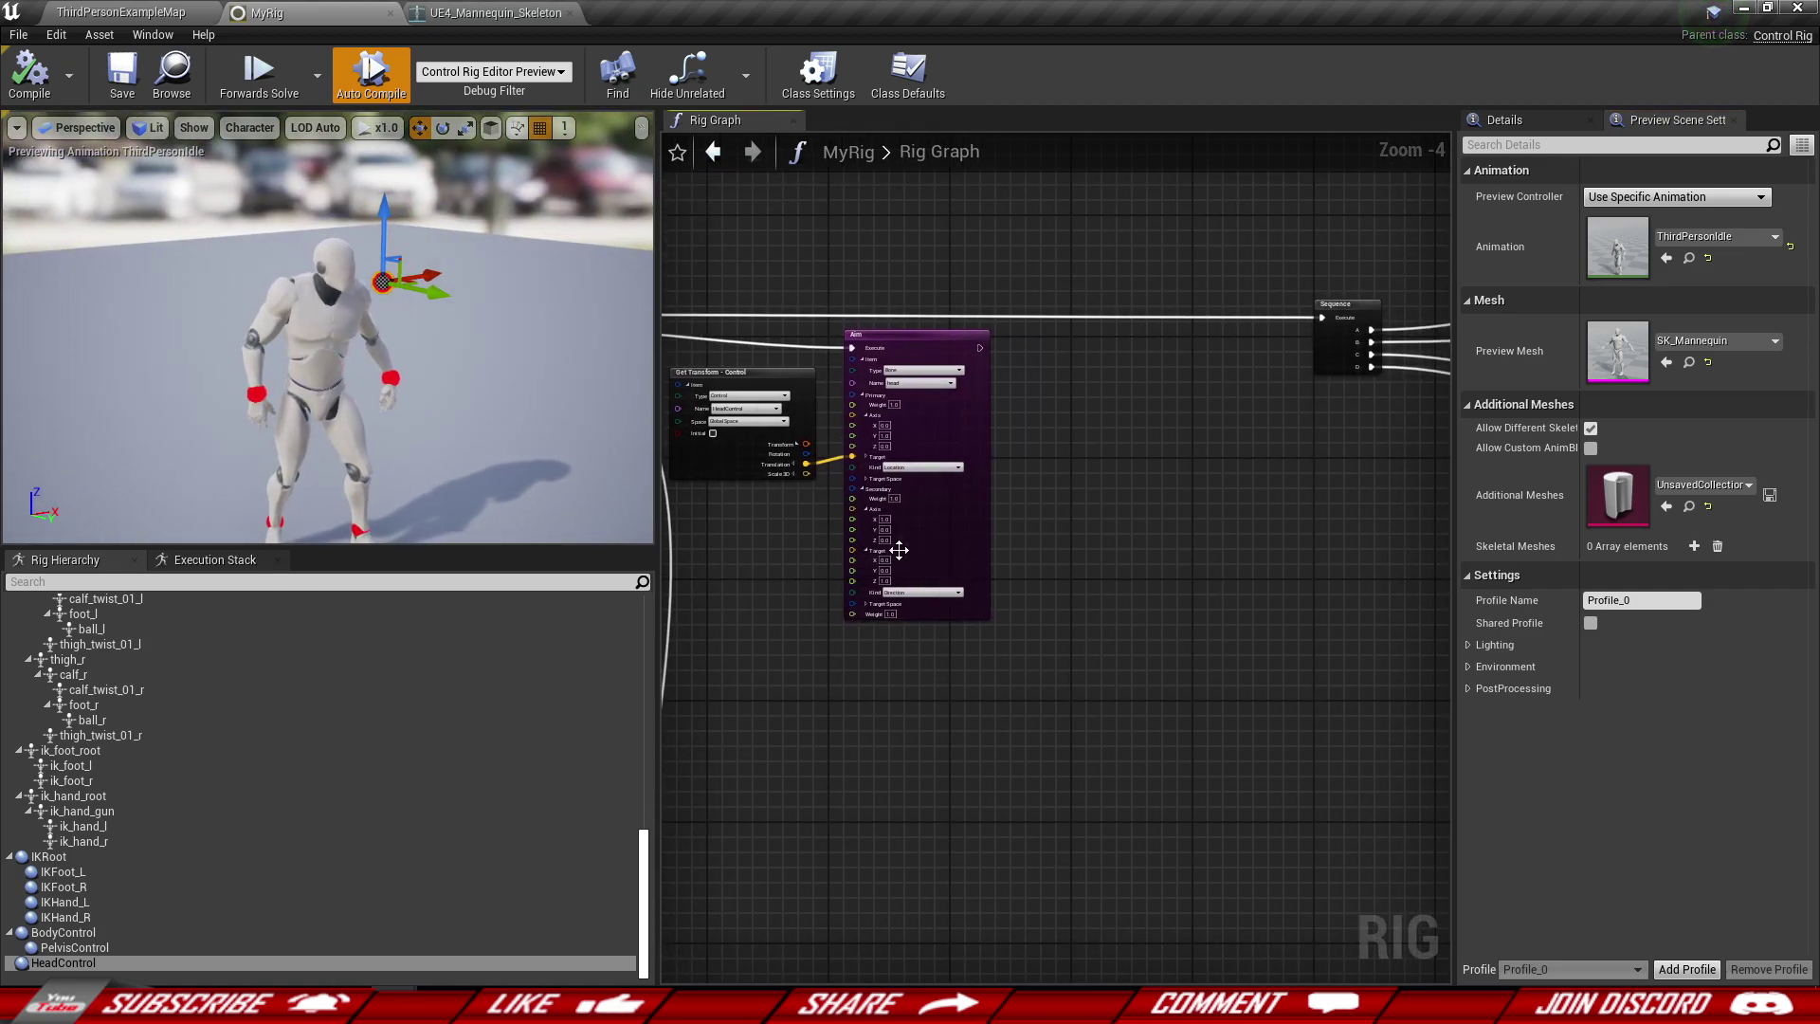
drag(929, 525, 1312, 646)
scroll(894, 581, down, 3)
click(953, 479)
mouse_move(943, 466)
mouse_down()
mouse_move(965, 494)
mouse_move(921, 484)
mouse_up()
Step: Widen the gap between the HeadControl's Get Transform node and the Aim node to make room for more Aim nodes
right_drag(1105, 488, 876, 423)
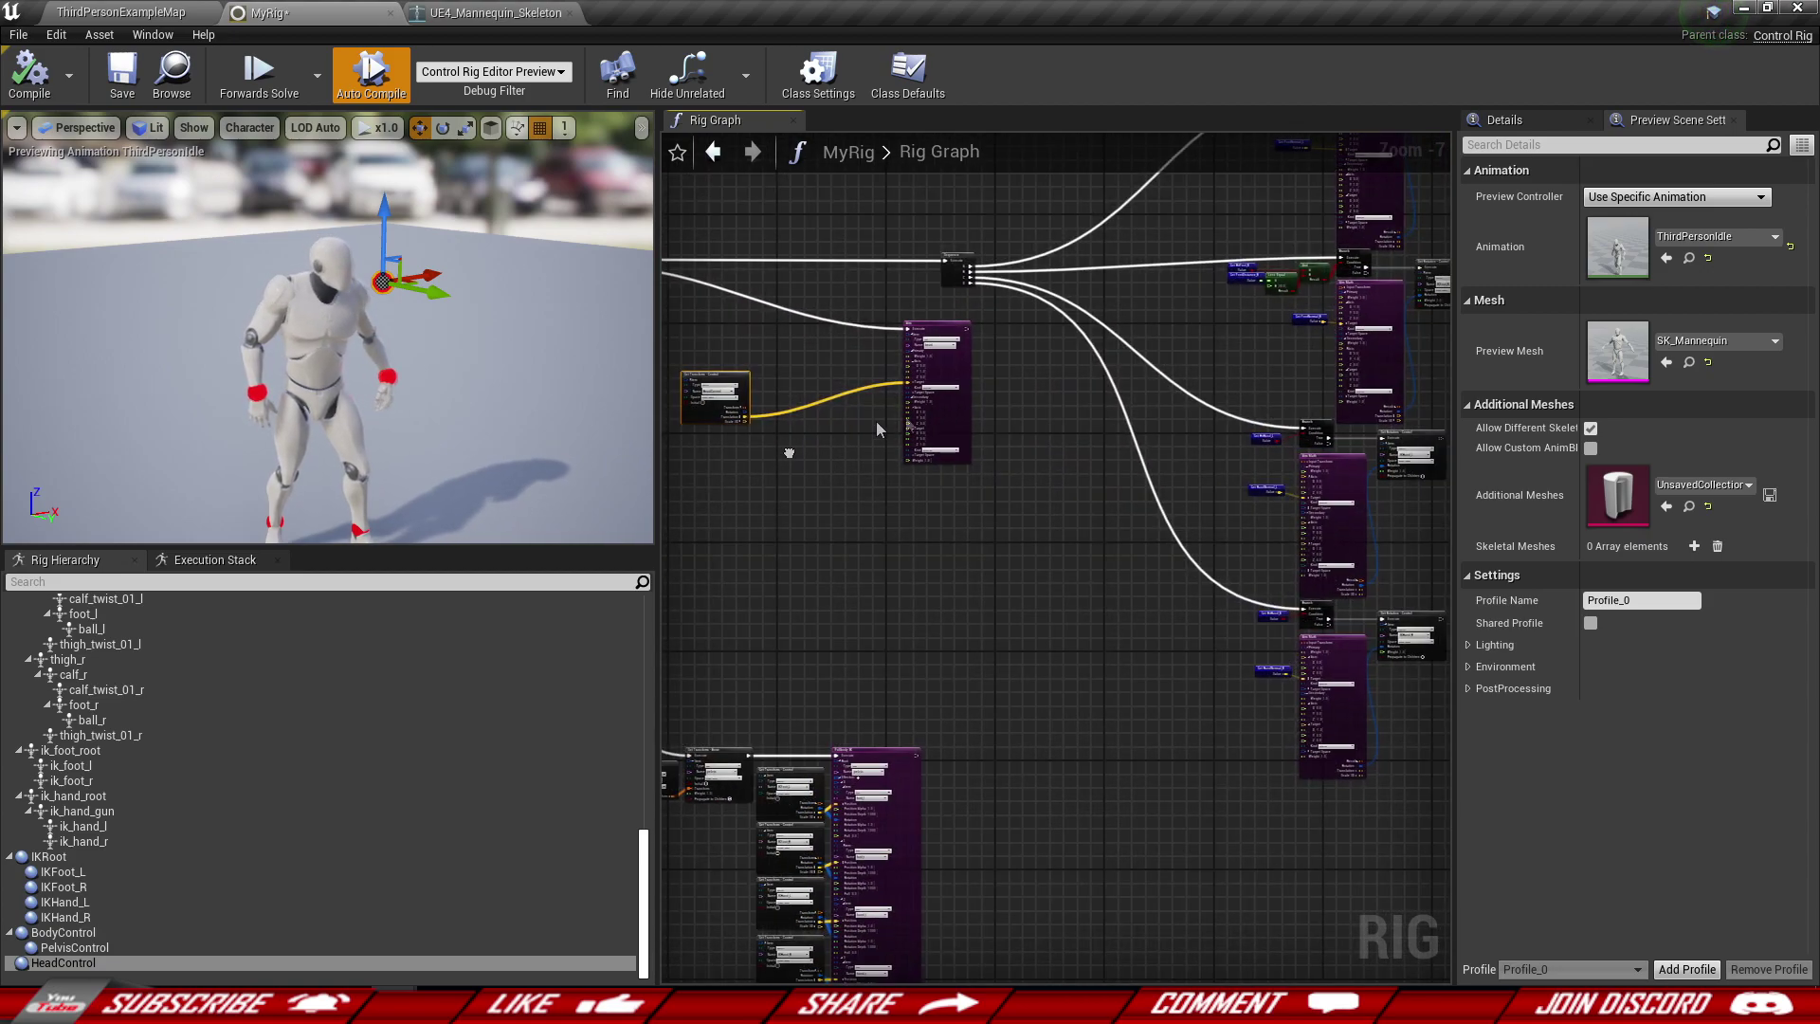
scroll(959, 407, up, 2)
drag(957, 383, 879, 433)
right_drag(880, 433, 1128, 406)
scroll(1128, 406, up, 2)
drag(1080, 417, 1419, 398)
right_drag(1098, 452, 1010, 475)
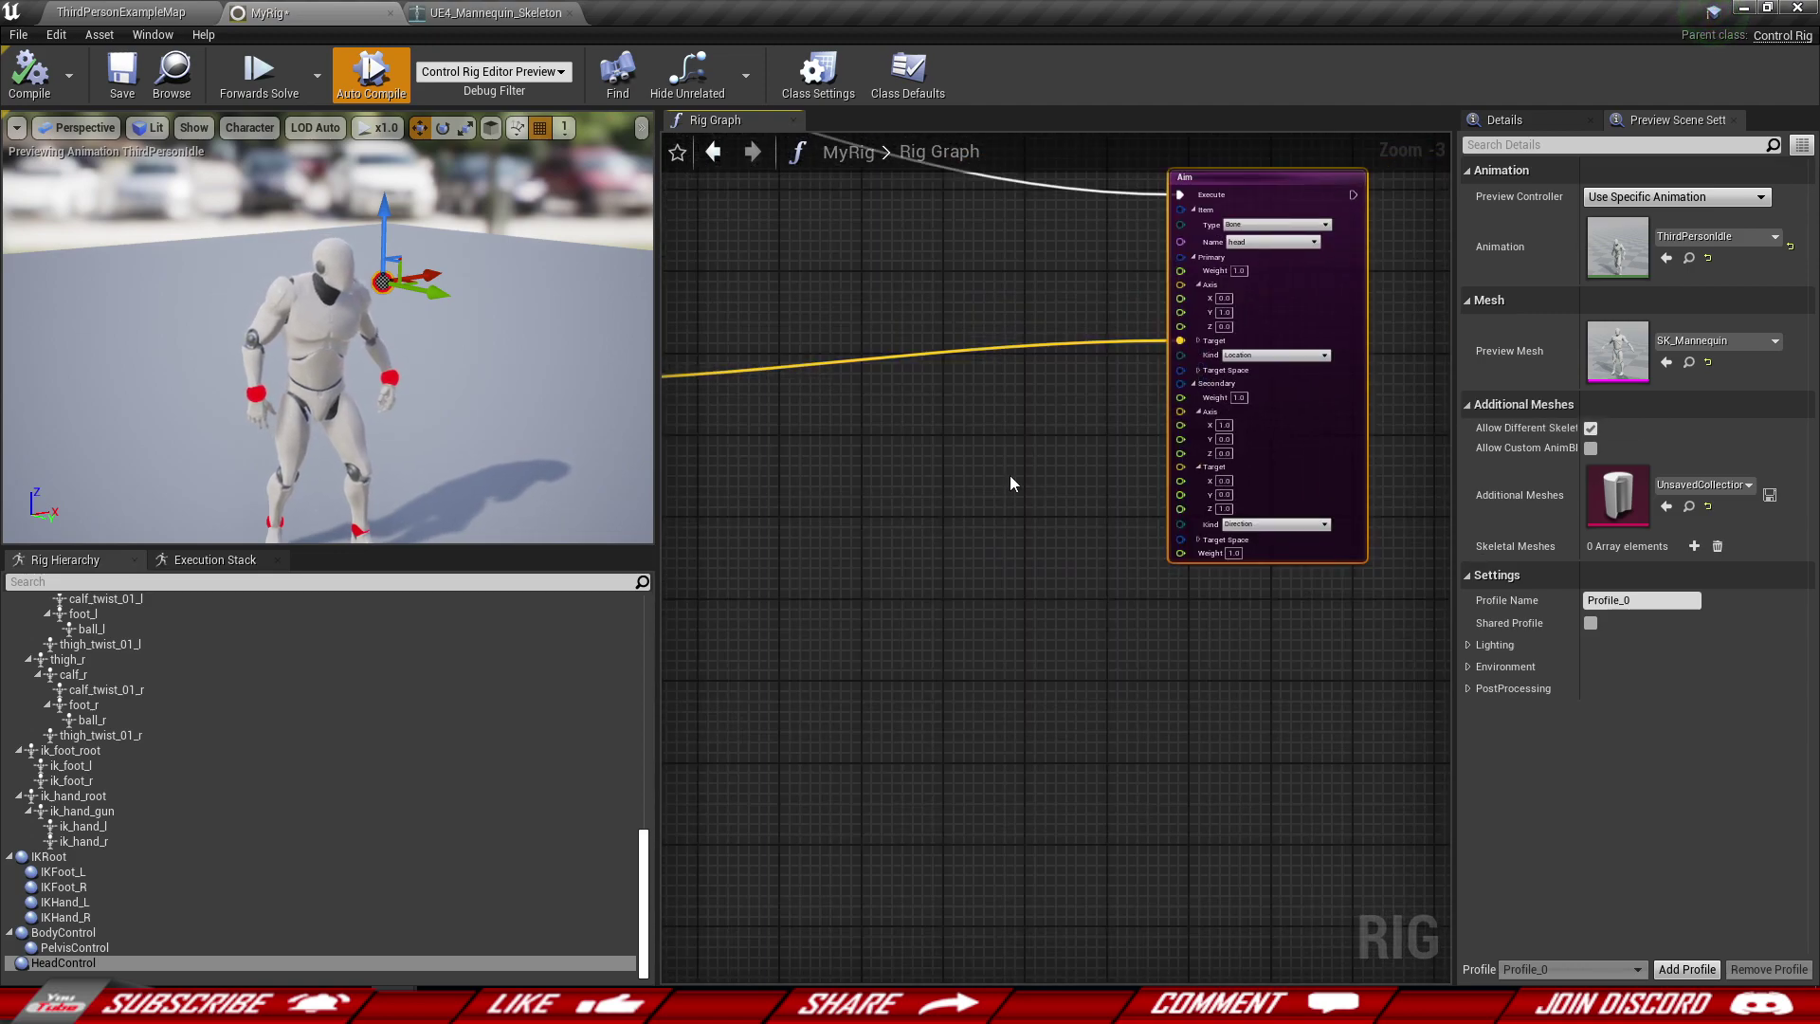
Step: Duplicate the head Aim node twice and line up both copies between the Get Transform node and the original
key(ctrl+w)
drag(1100, 585, 1078, 303)
key(ctrl+v)
drag(1275, 678, 874, 273)
right_drag(996, 561, 1077, 641)
click(1043, 663)
right_drag(870, 718, 1195, 692)
drag(804, 433, 875, 405)
right_drag(1048, 436, 734, 418)
scroll(734, 418, up, 1)
scroll(958, 449, up, 1)
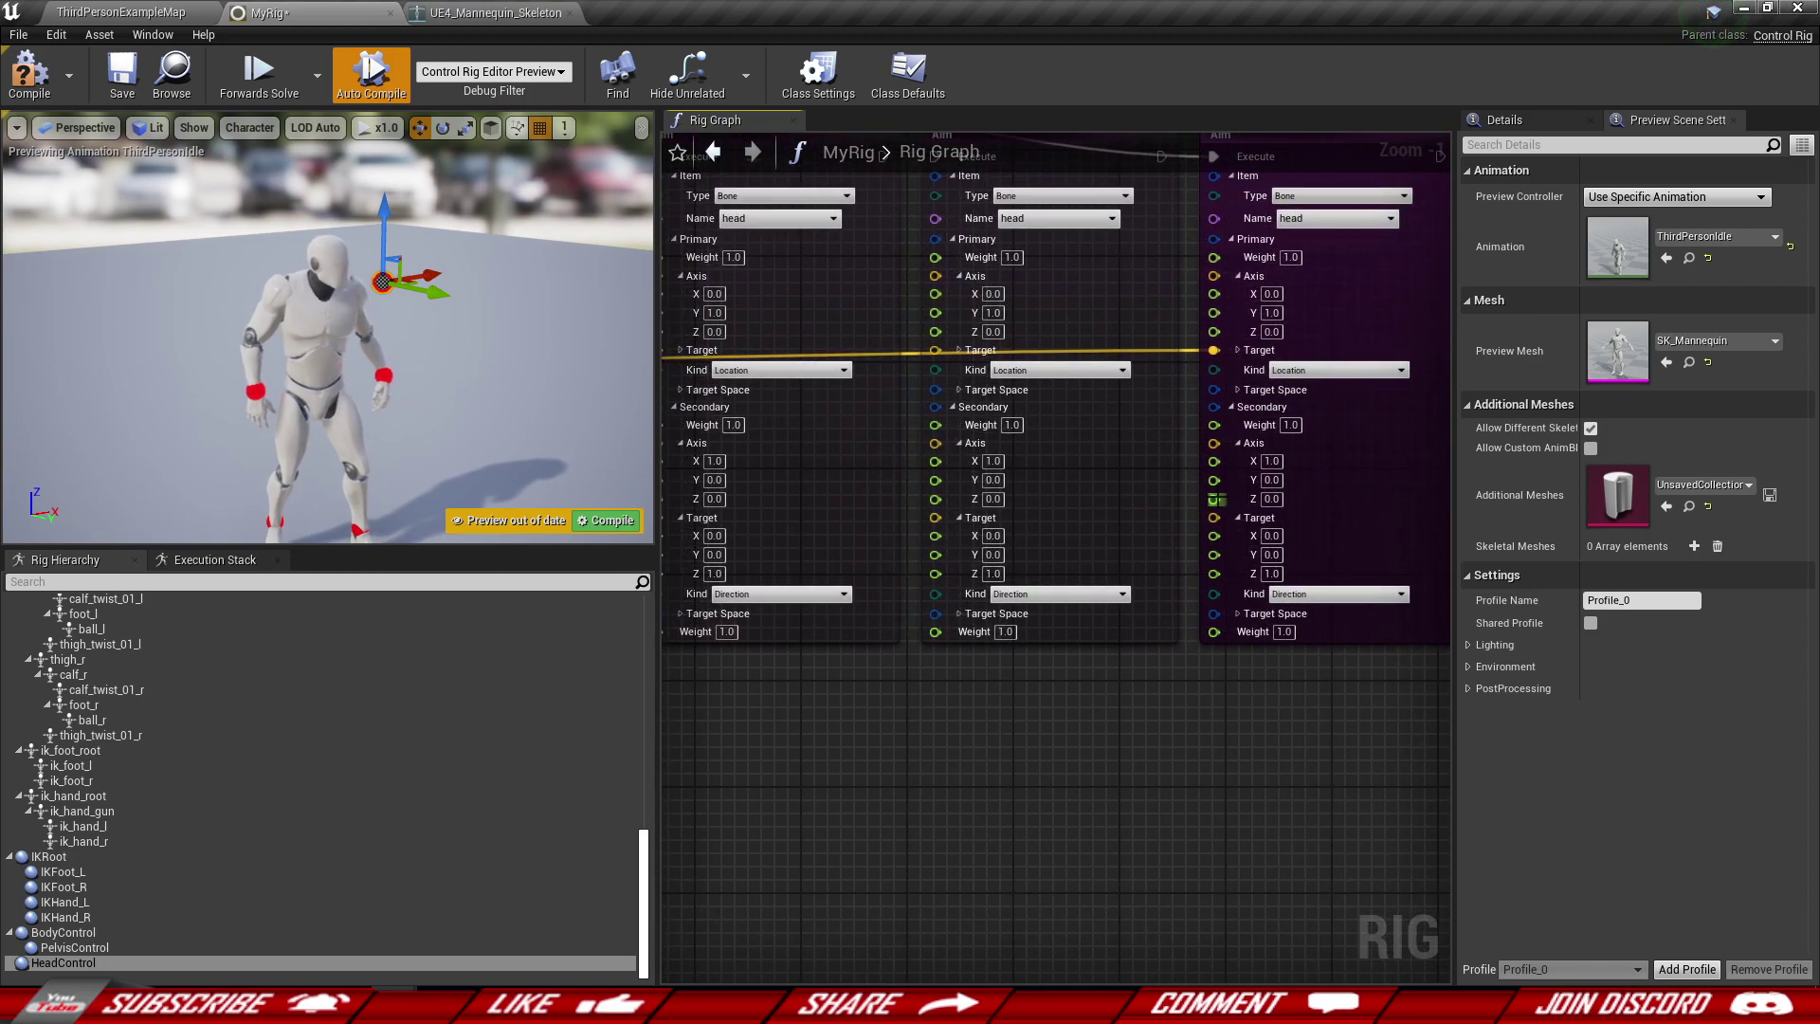
Step: Inspect the neck_01 and spine_01 bones in the UE4_Mannequin_Skeleton asset and return to the MyRig graph
click(442, 11)
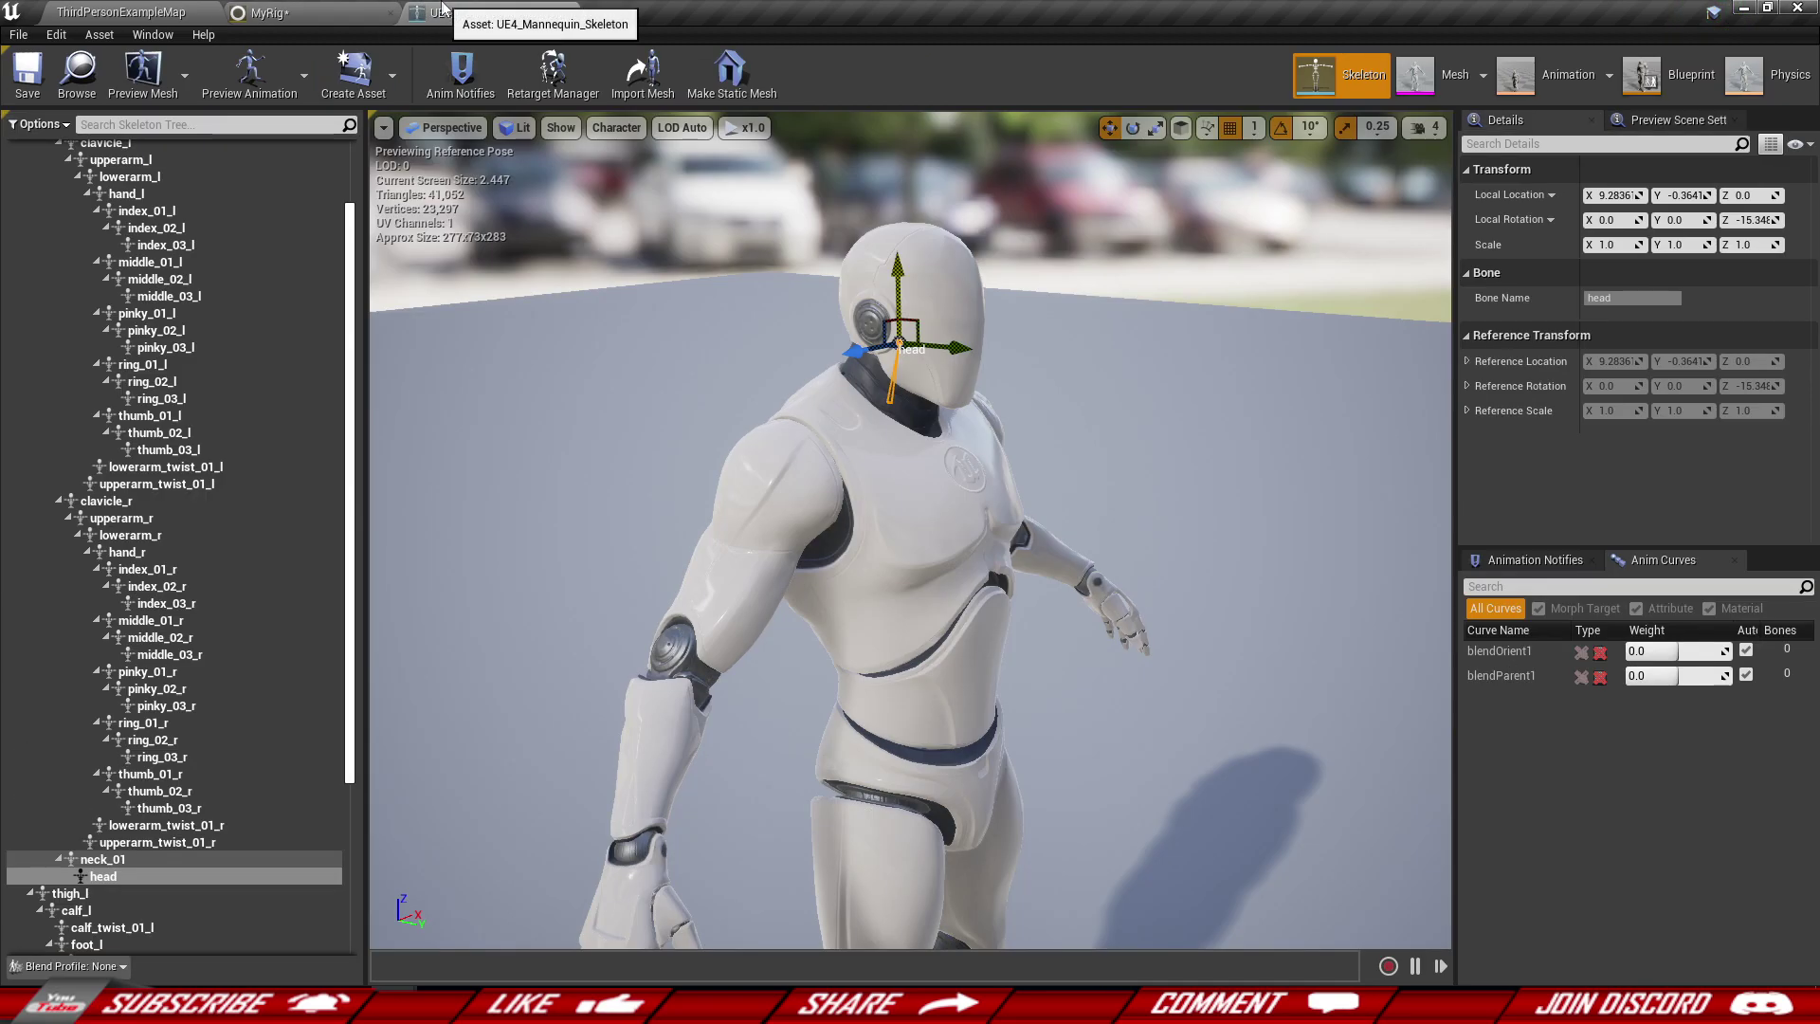
click(182, 859)
scroll(114, 474, up, 3)
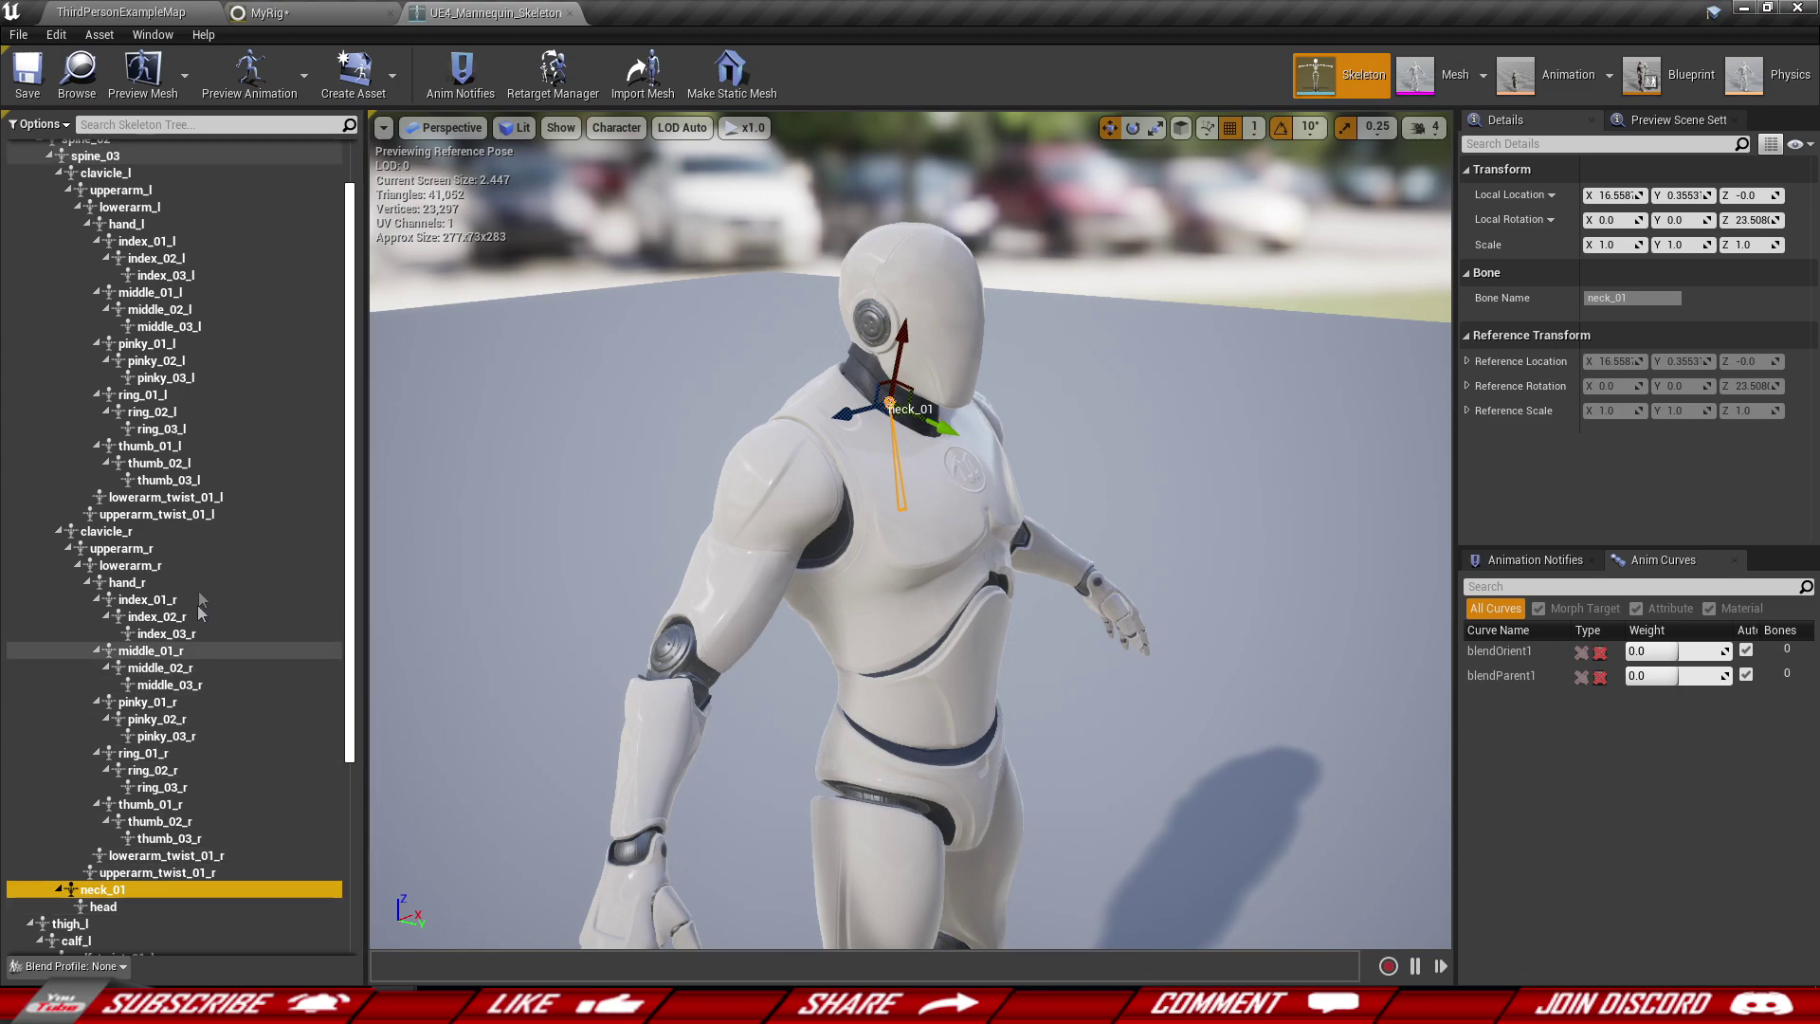
click(85, 184)
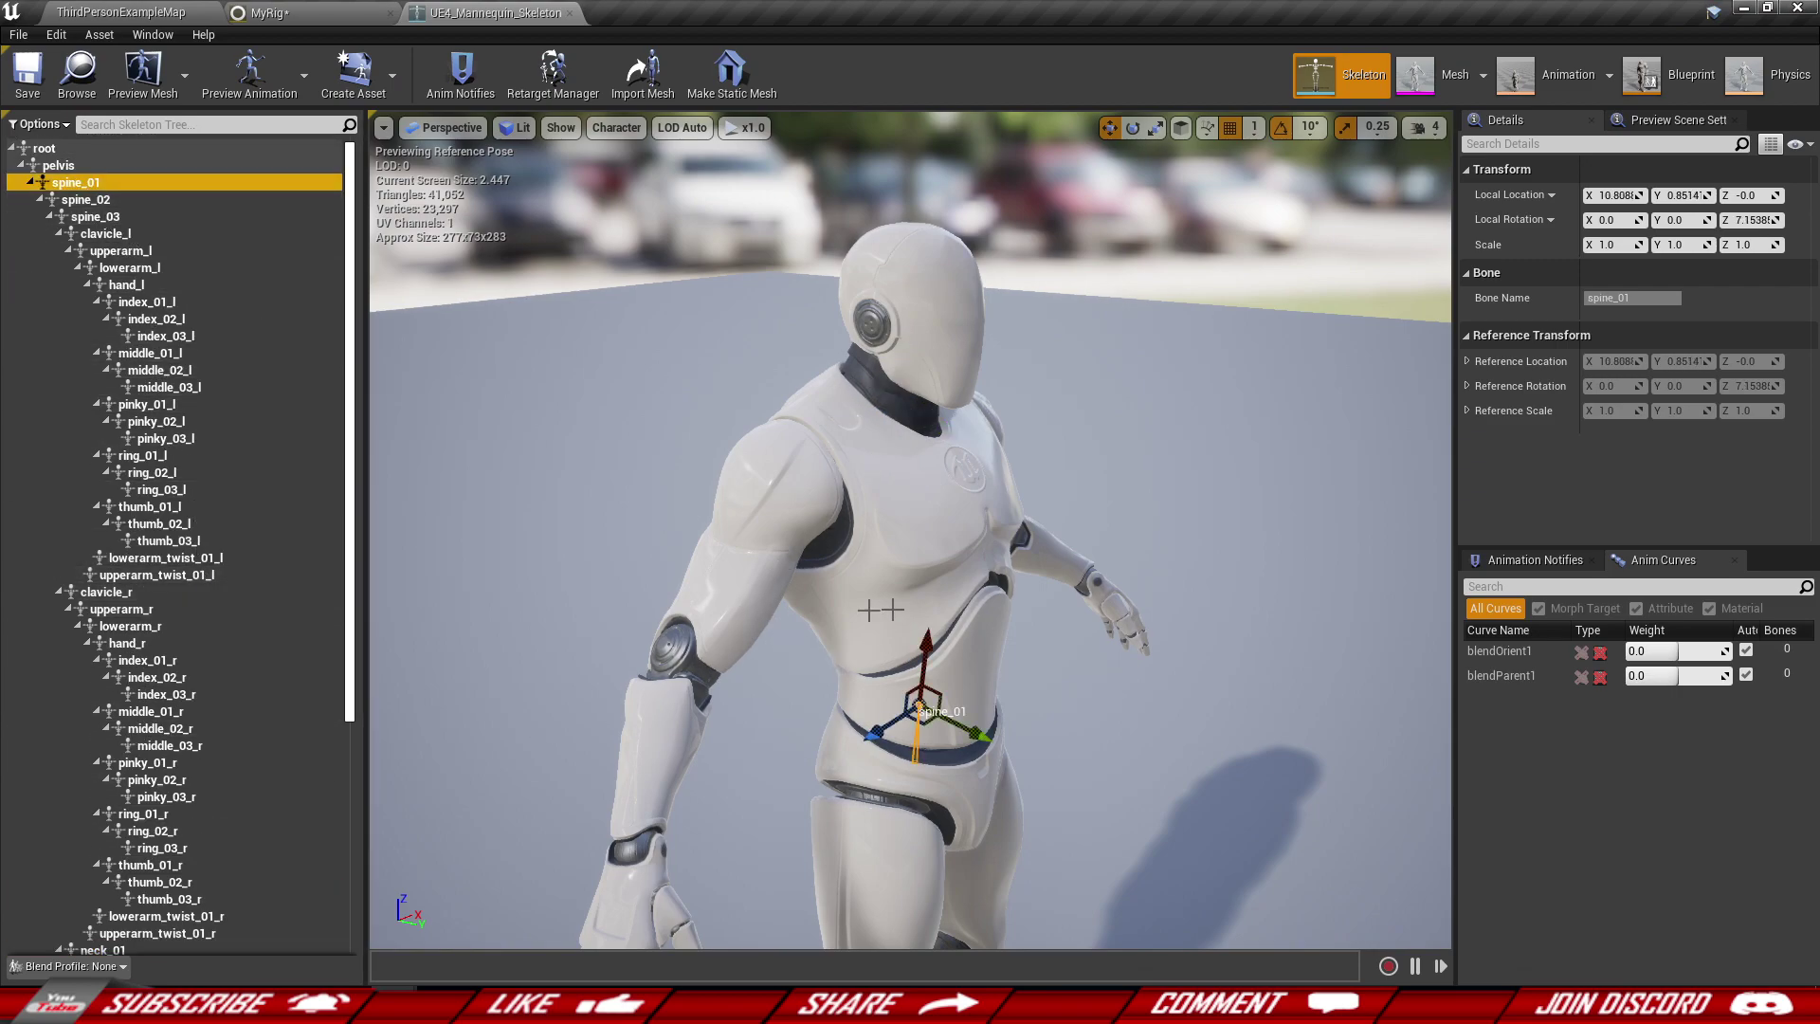
click(285, 12)
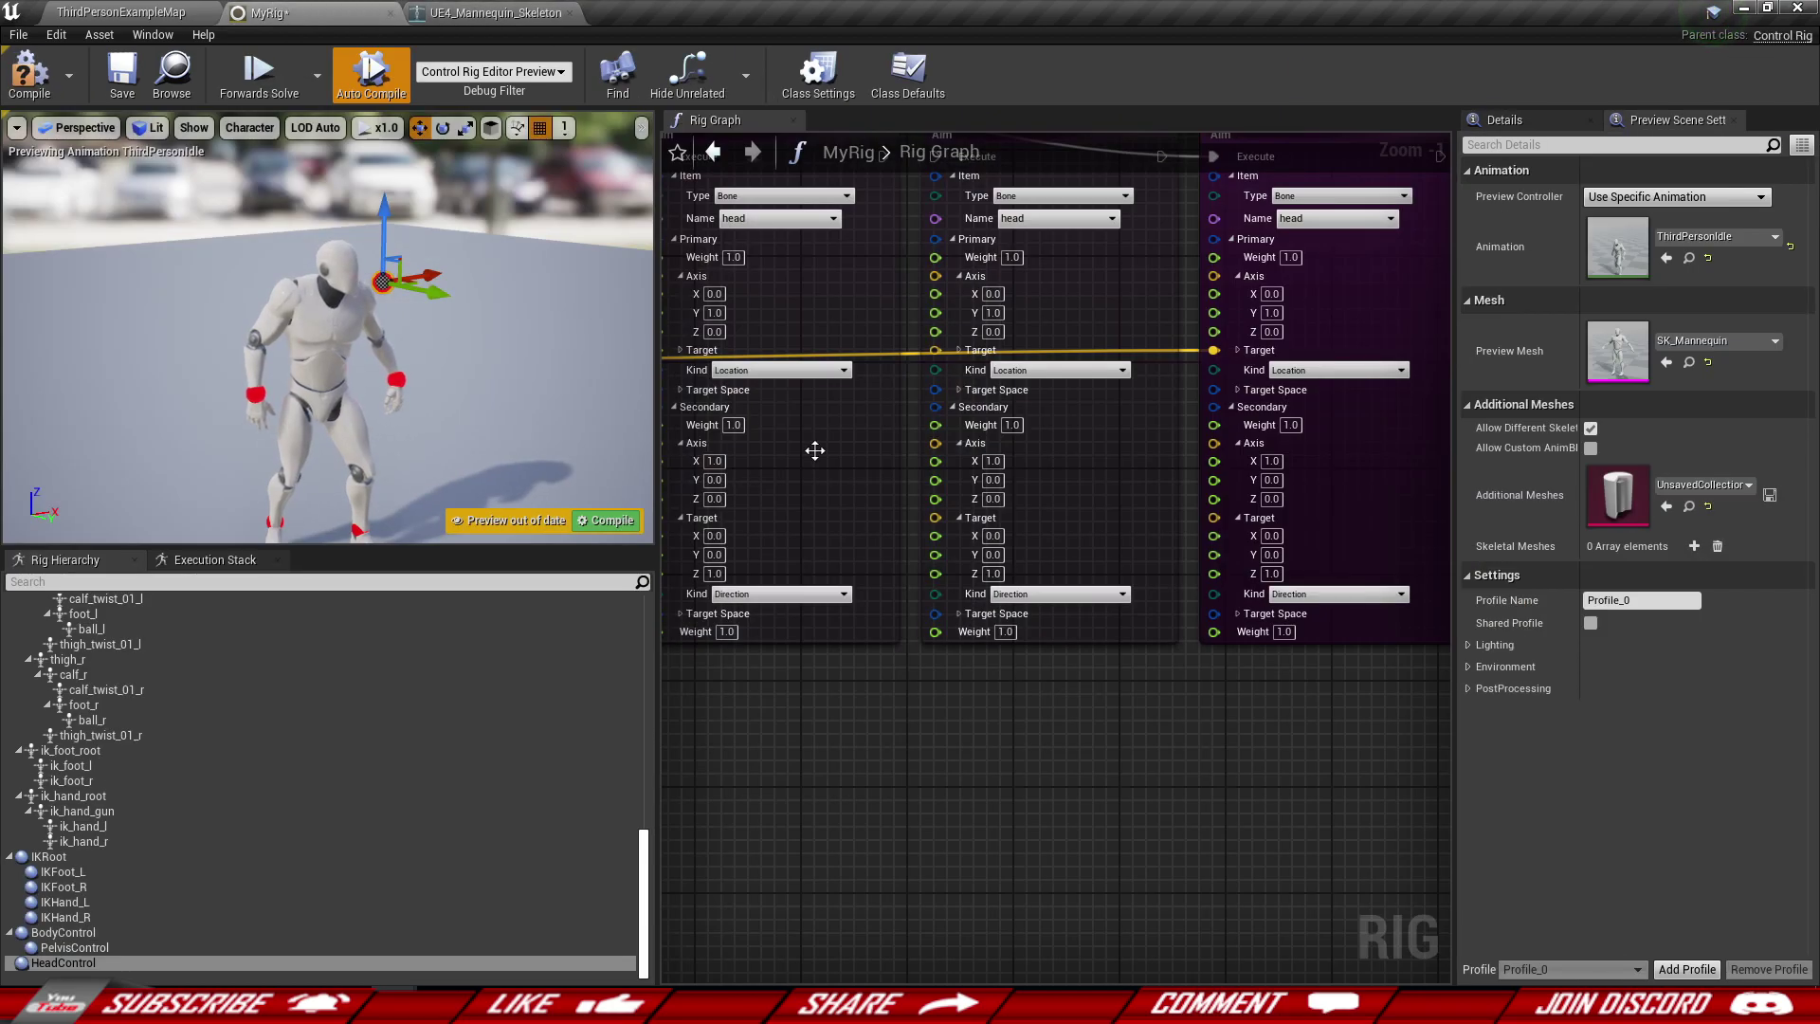
Step: Connect the HeadControl's Translation output to the primary Target of both duplicated Aim nodes
right_drag(934, 564, 847, 517)
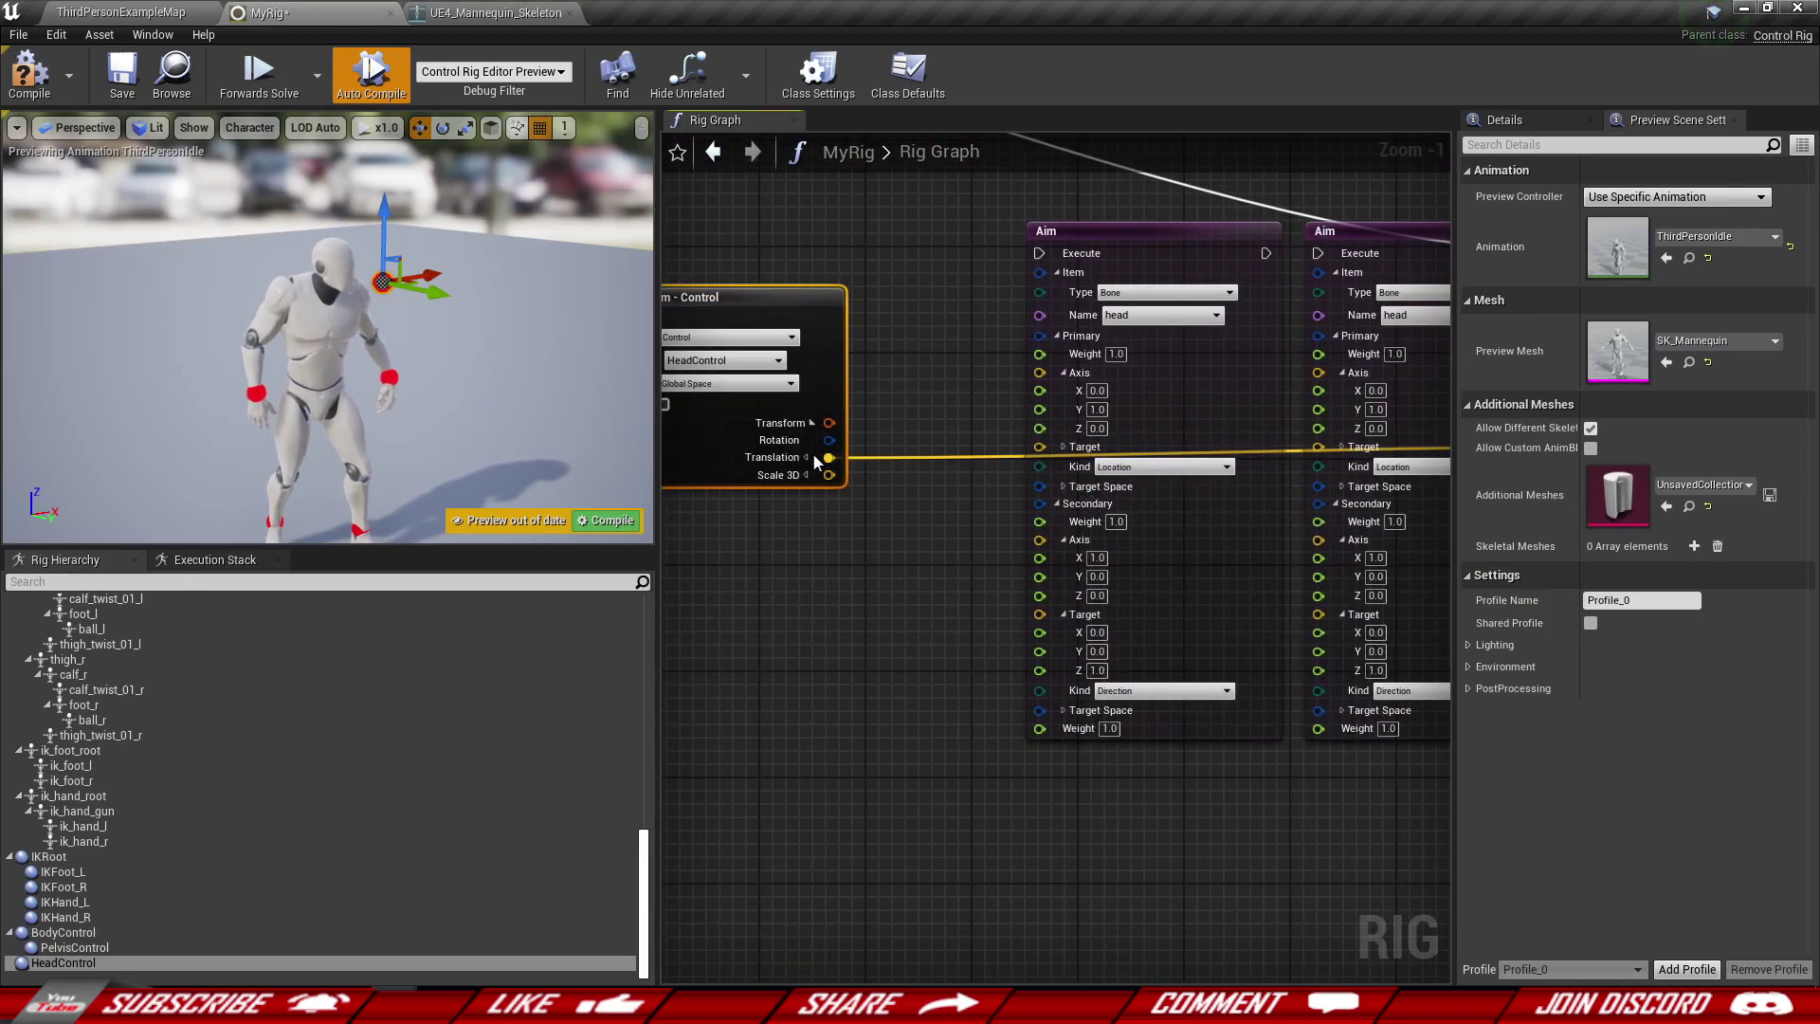
drag(827, 458, 832, 474)
drag(1037, 457, 1041, 449)
drag(803, 453, 1295, 442)
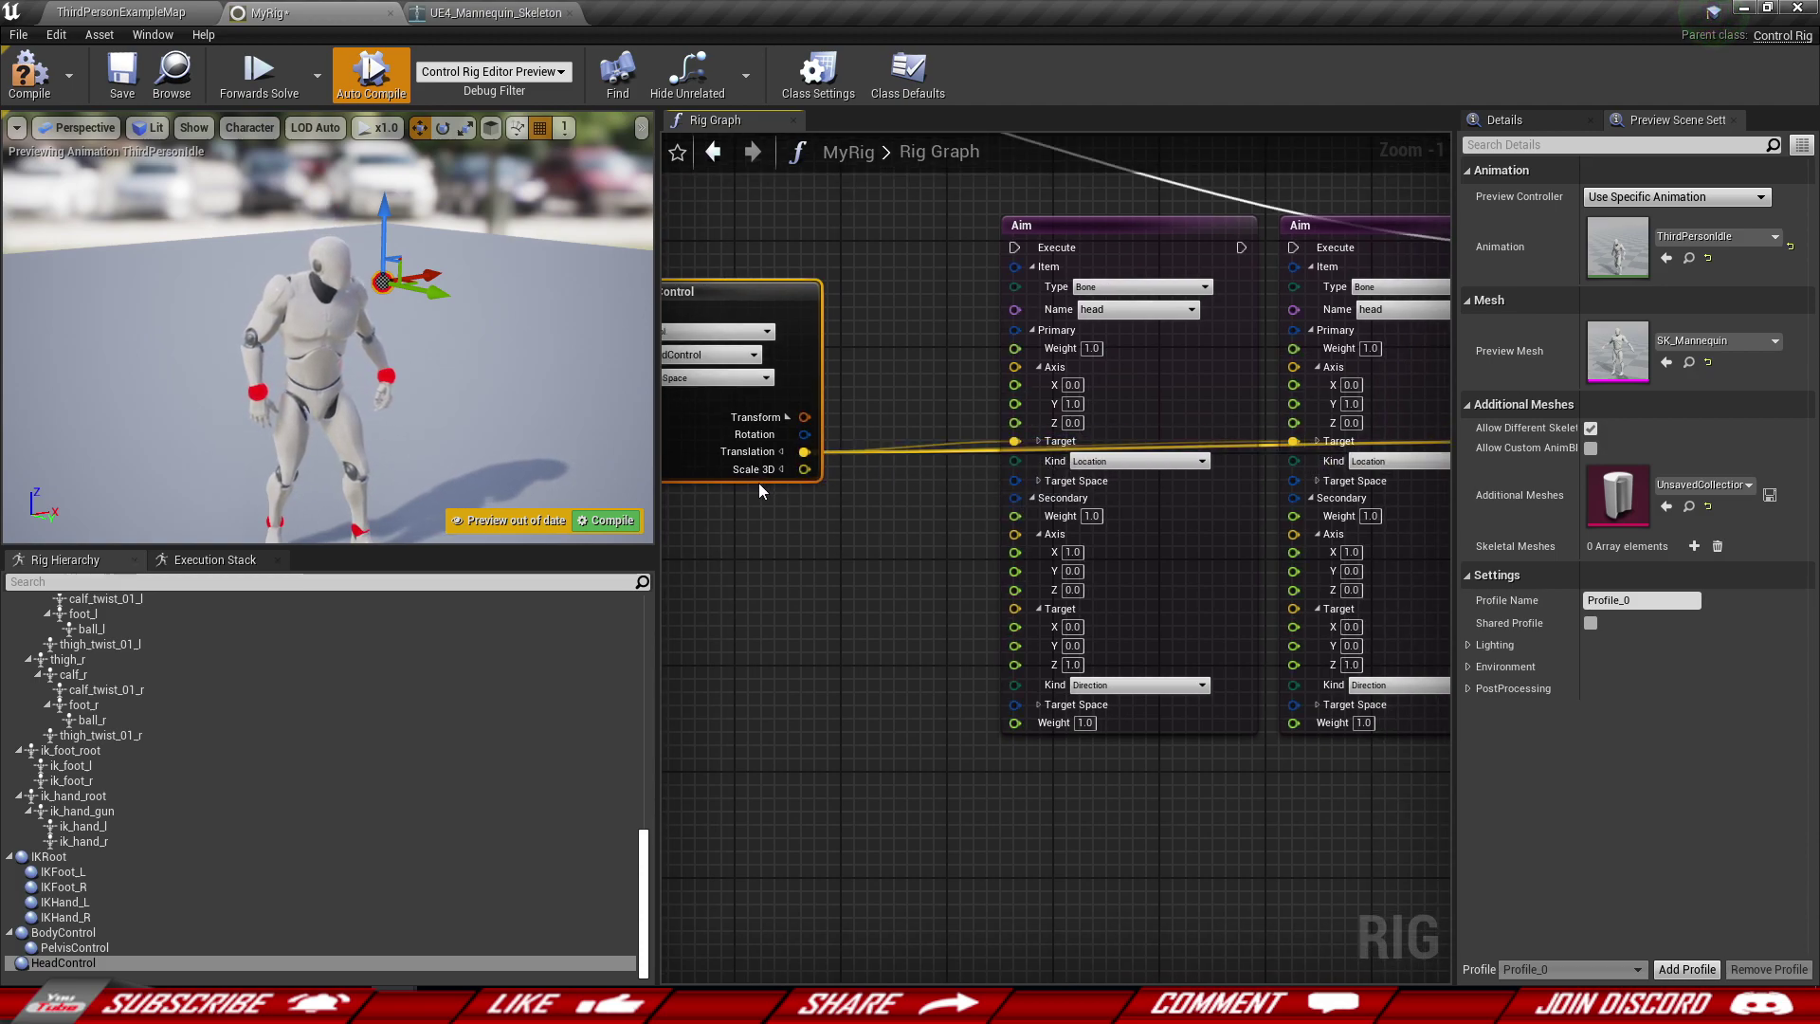
drag(700, 469, 788, 466)
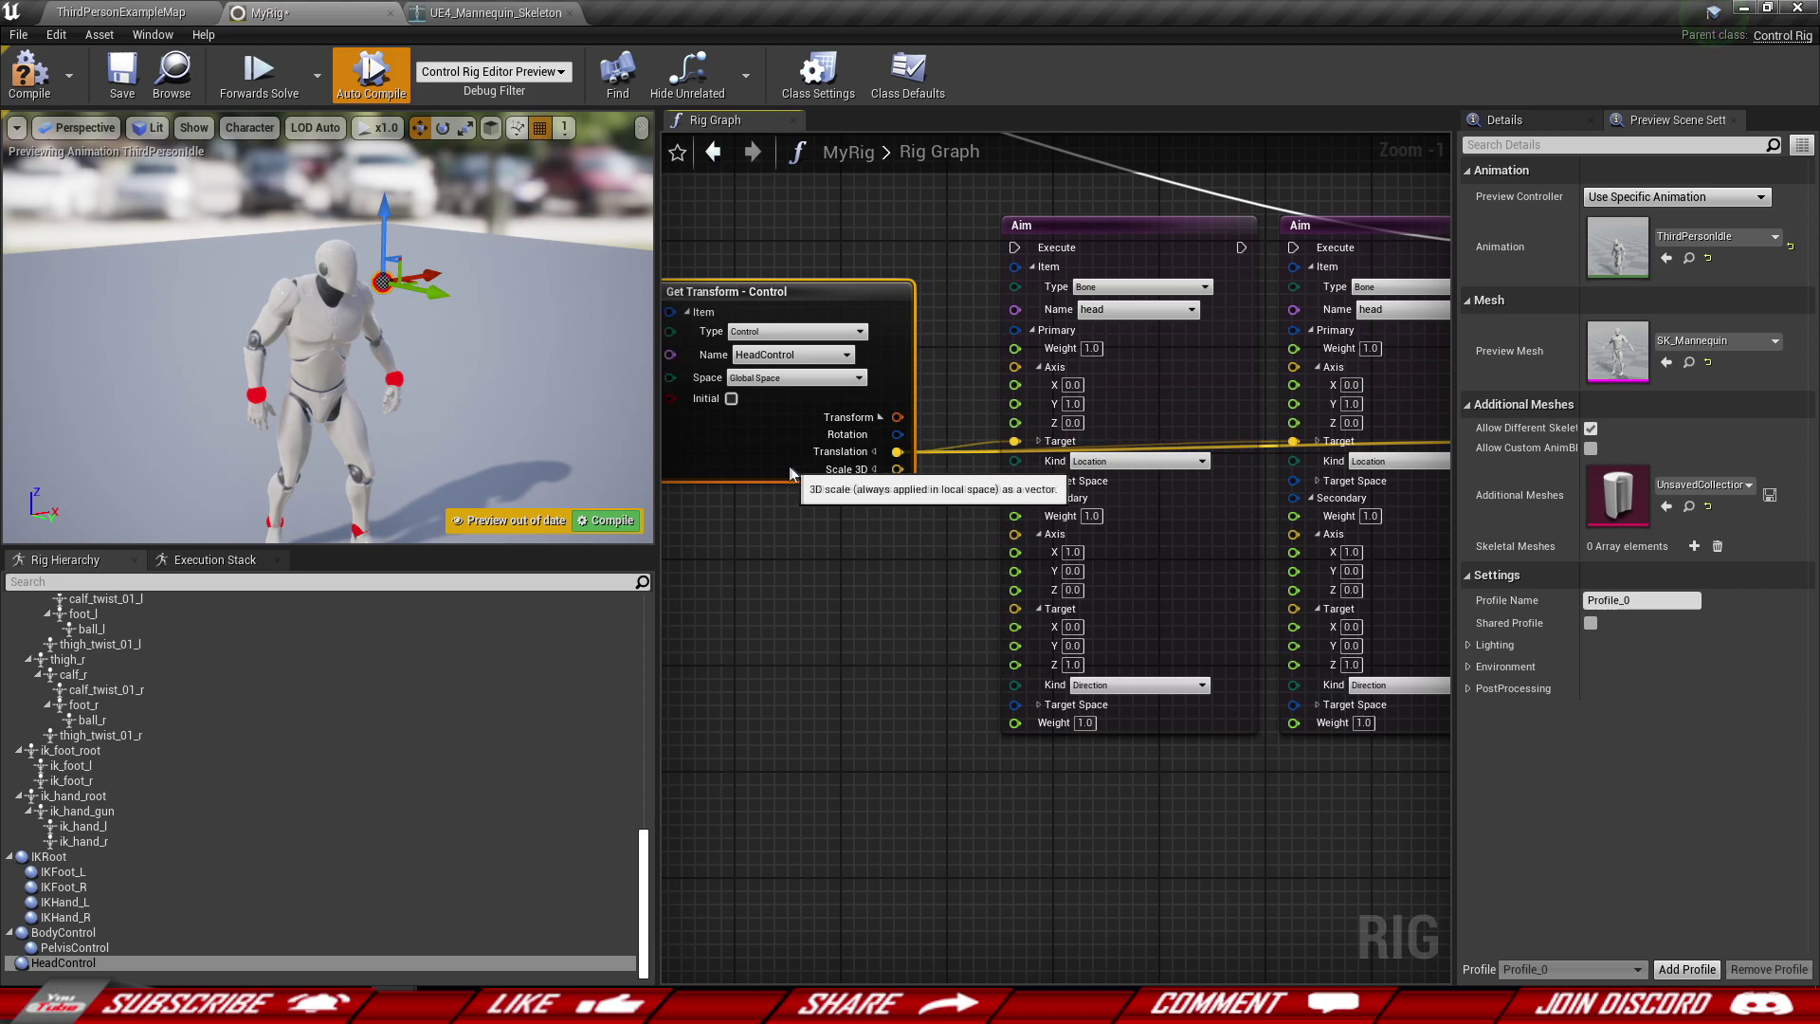
click(882, 559)
scroll(989, 593, up, 1)
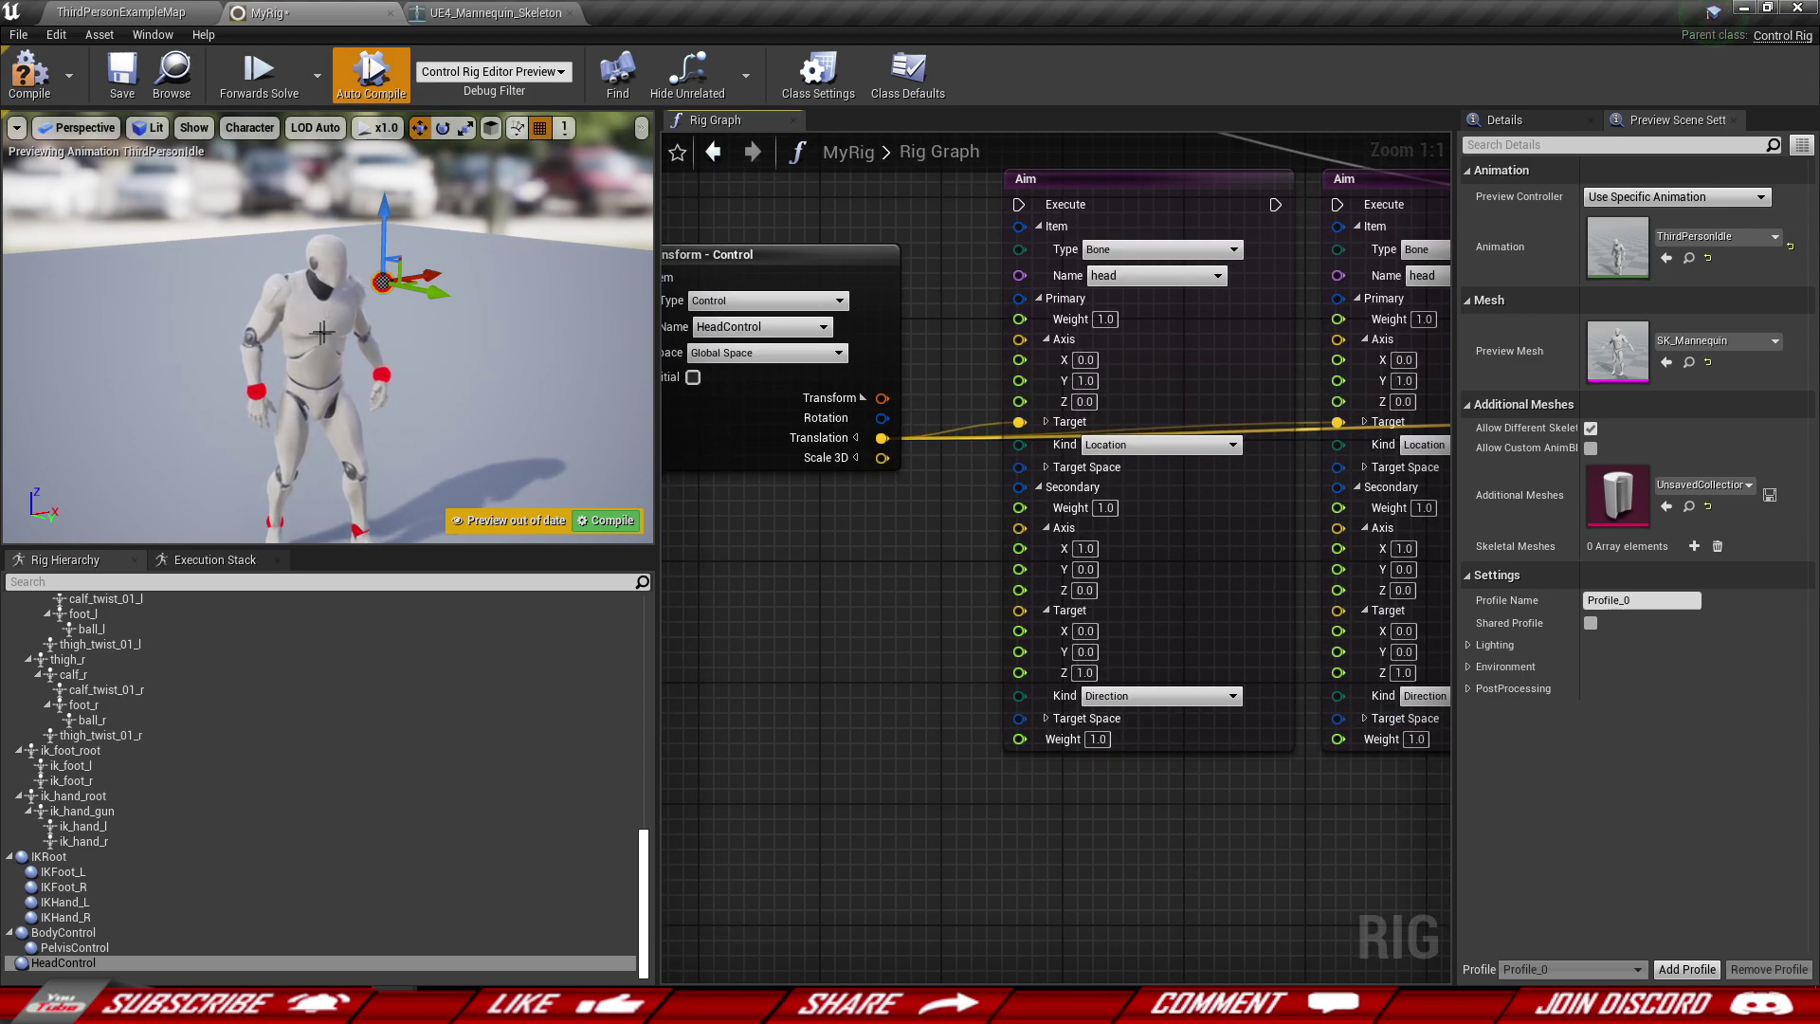
Step: Reroute the incoming execution wire to the first Aim node and chain all three Aim nodes in order
right_drag(850, 606, 698, 610)
scroll(821, 605, down, 1)
right_drag(1143, 711, 814, 674)
right_drag(962, 559, 1171, 650)
right_drag(1040, 406, 1155, 534)
ctrl+drag(1403, 436, 864, 448)
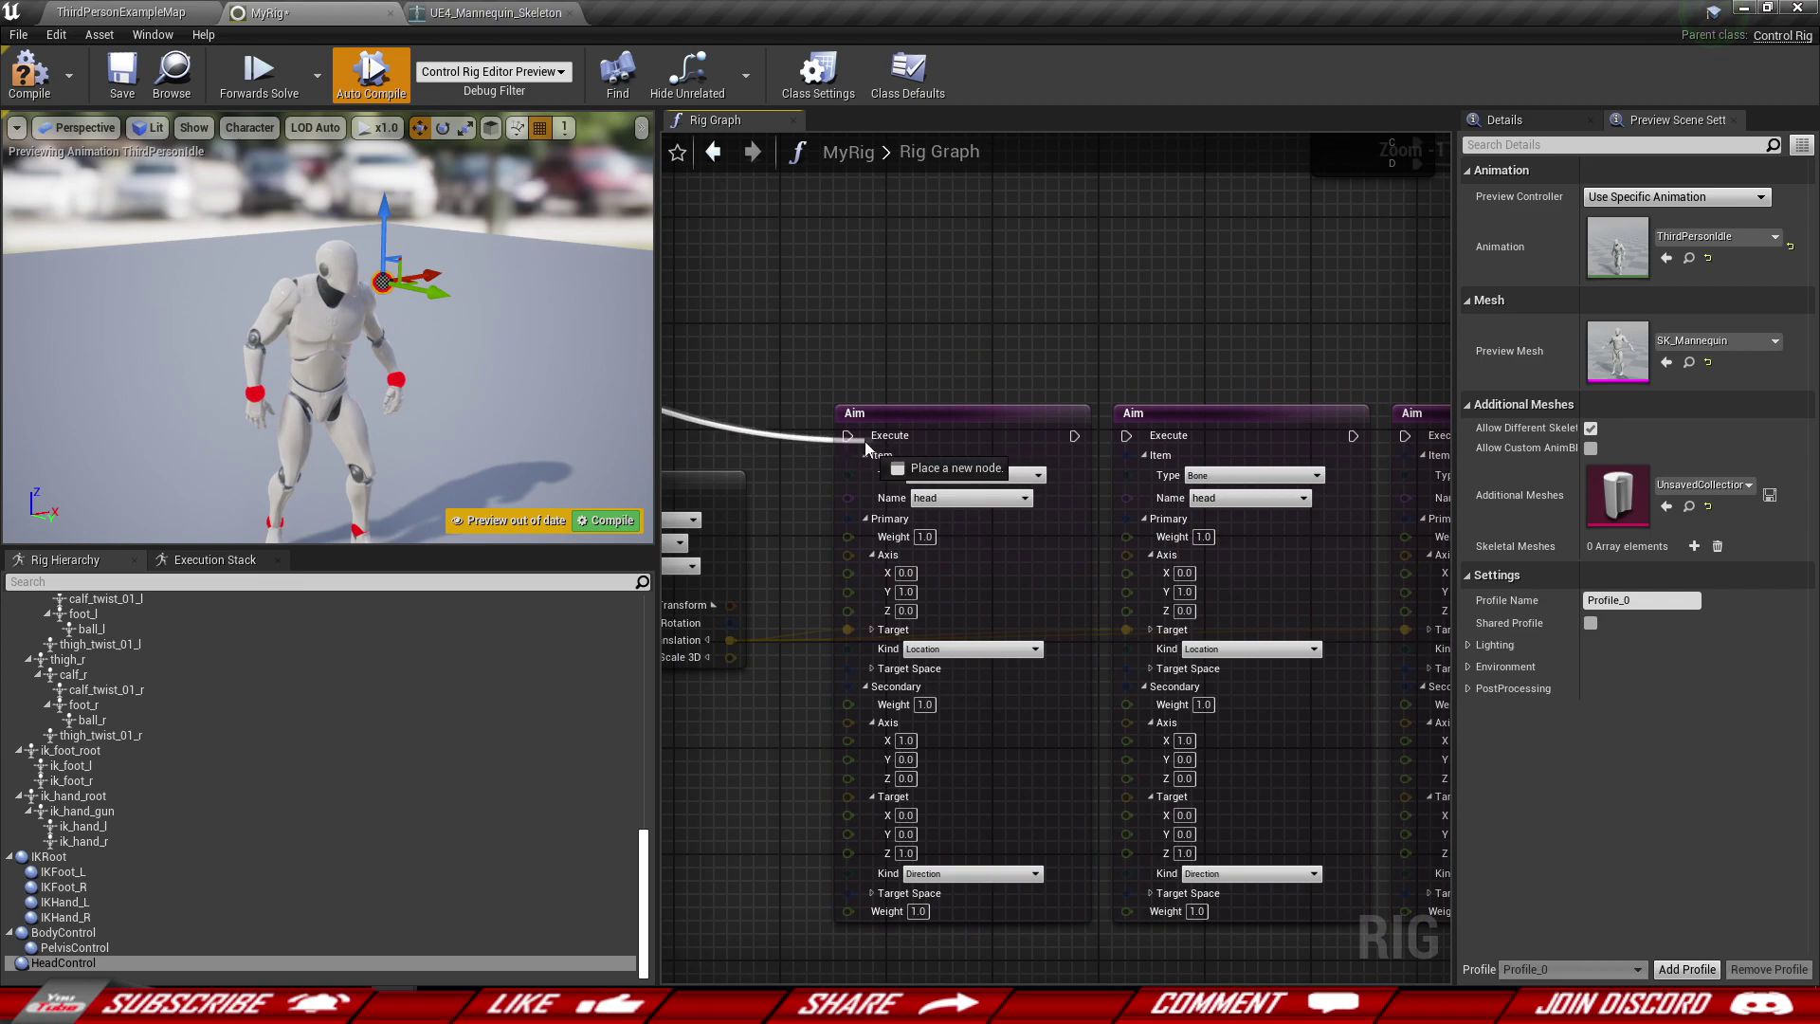
click(866, 446)
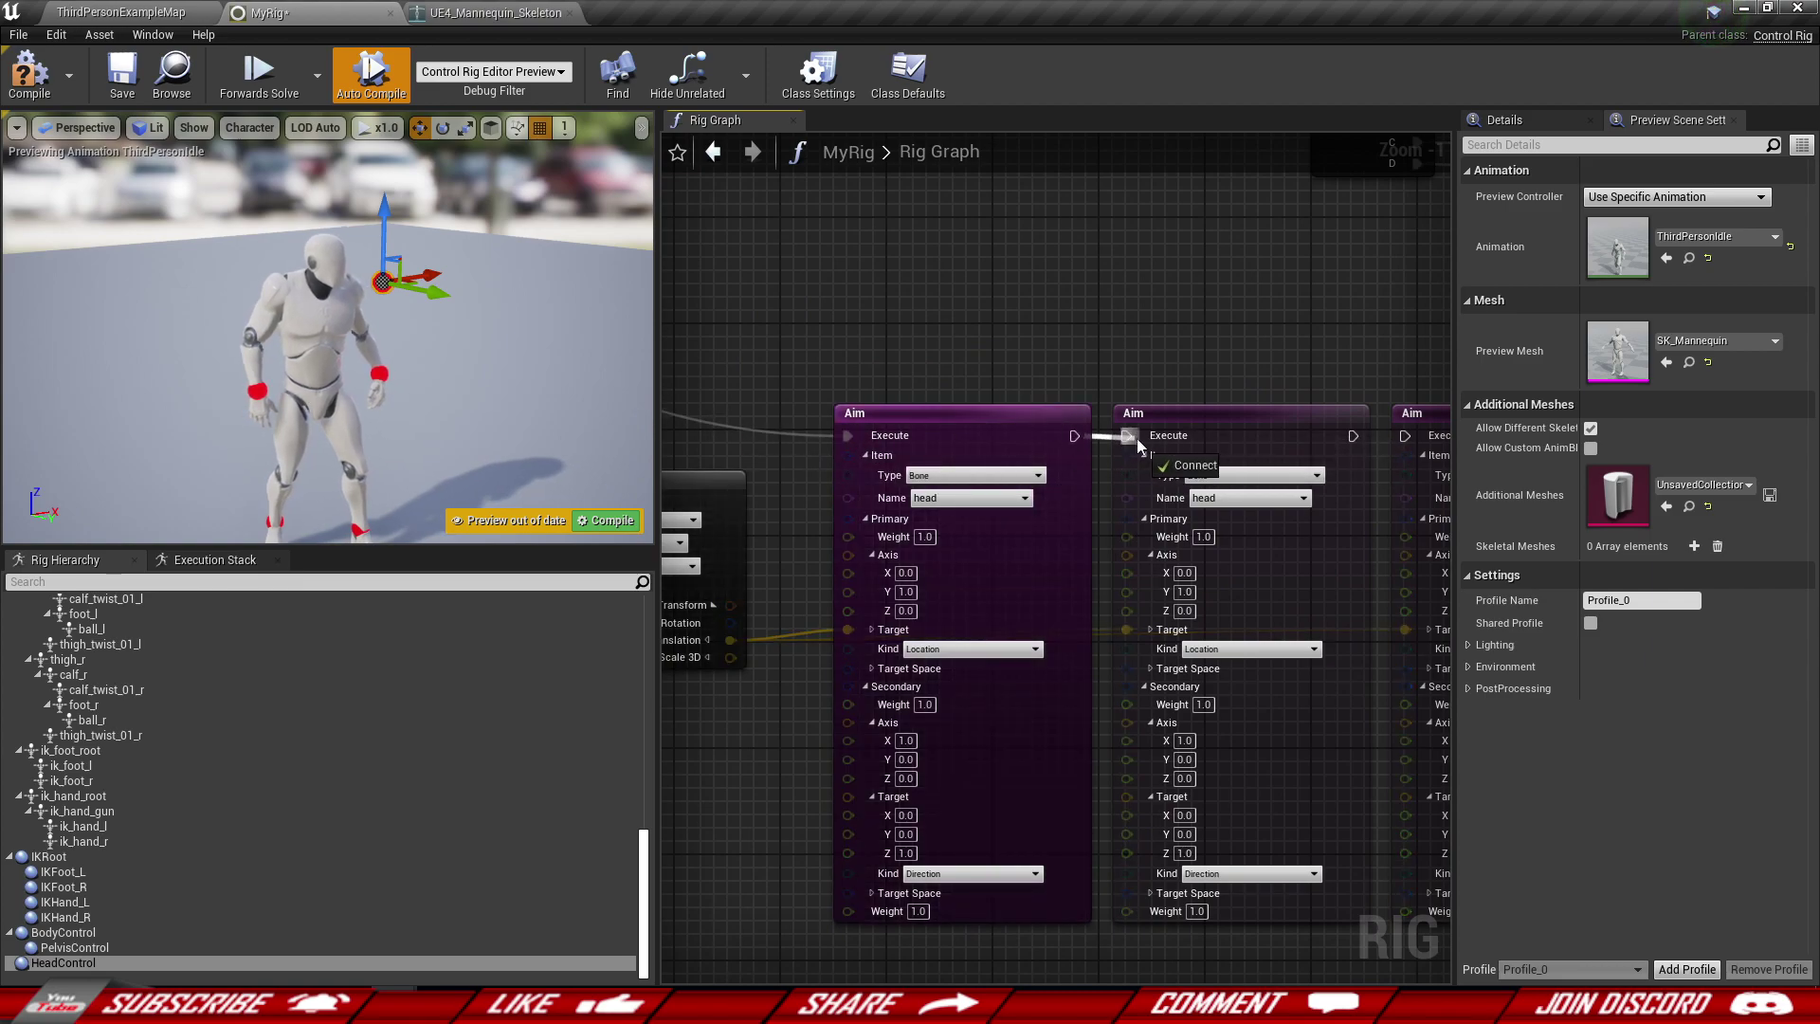
drag(1136, 439, 1133, 438)
right_drag(1255, 378, 1077, 382)
drag(1174, 440, 1229, 439)
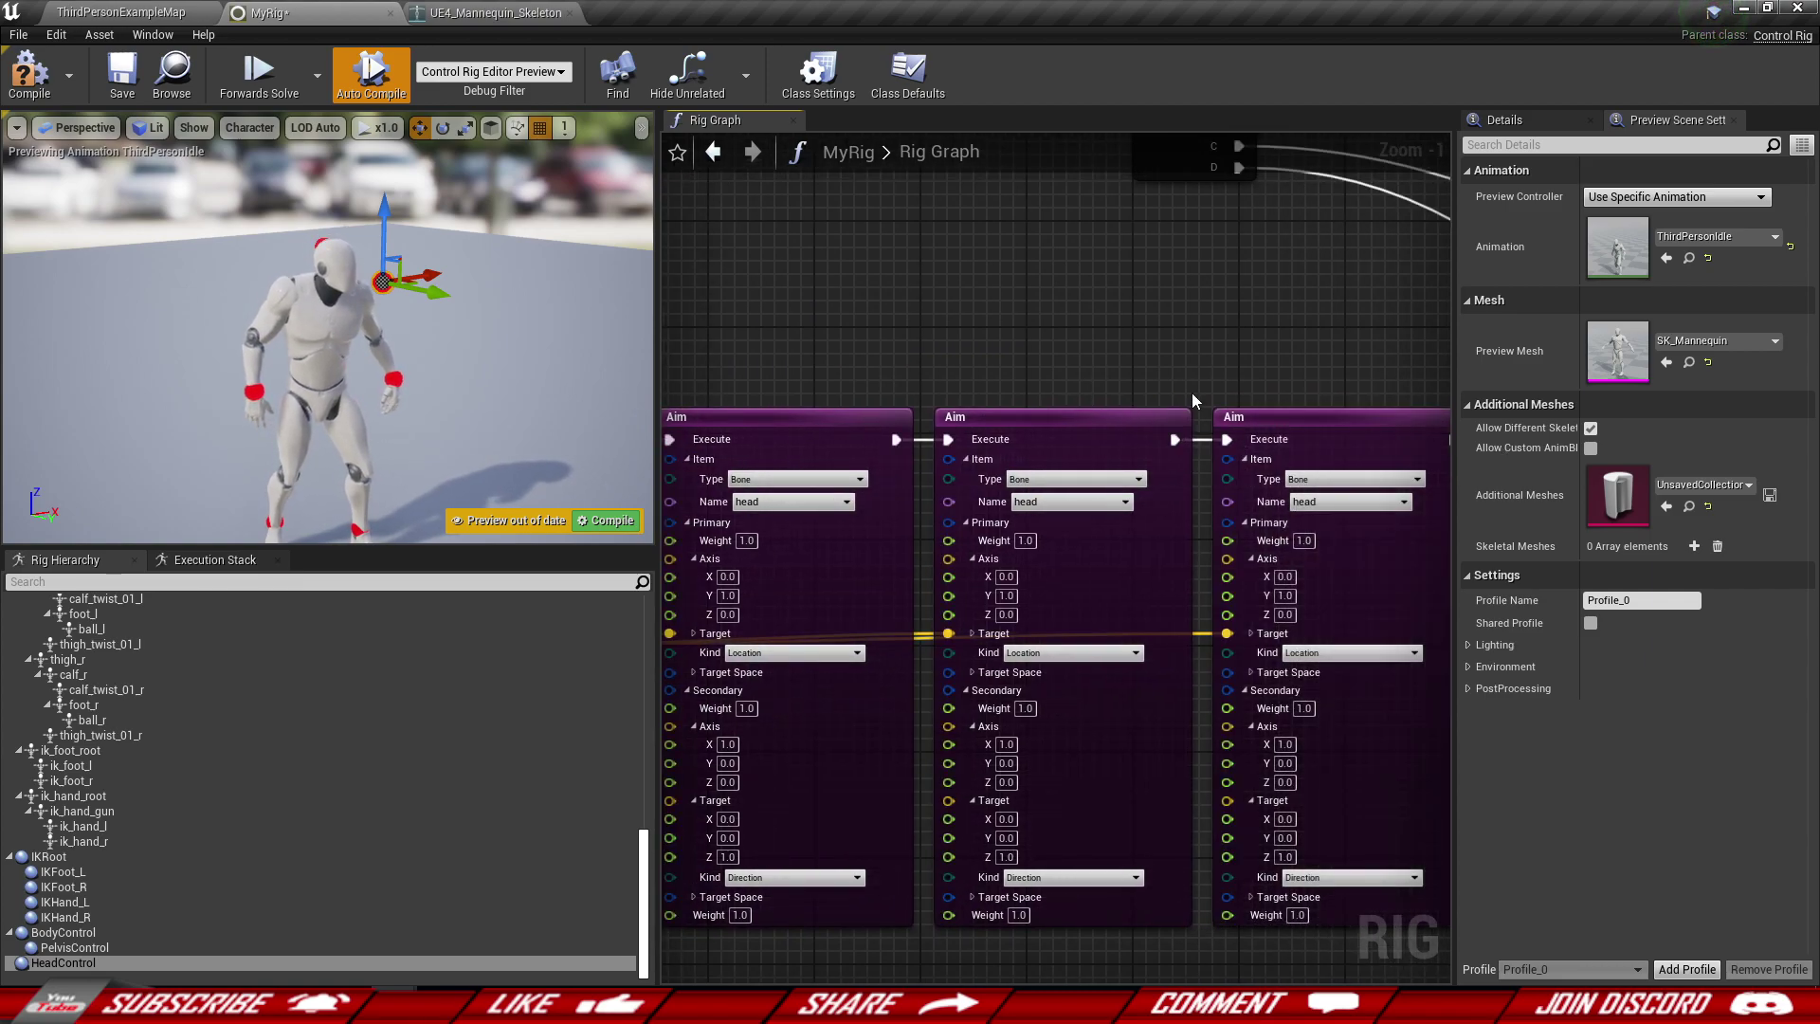
Step: Set the middle Aim node's bone to neck_01
right_drag(1192, 402, 1232, 353)
scroll(947, 451, up, 1)
right_drag(756, 463, 1057, 463)
right_drag(1052, 336, 698, 314)
right_drag(963, 317, 681, 290)
click(1154, 354)
right_drag(1044, 229, 1159, 251)
click(891, 432)
click(891, 431)
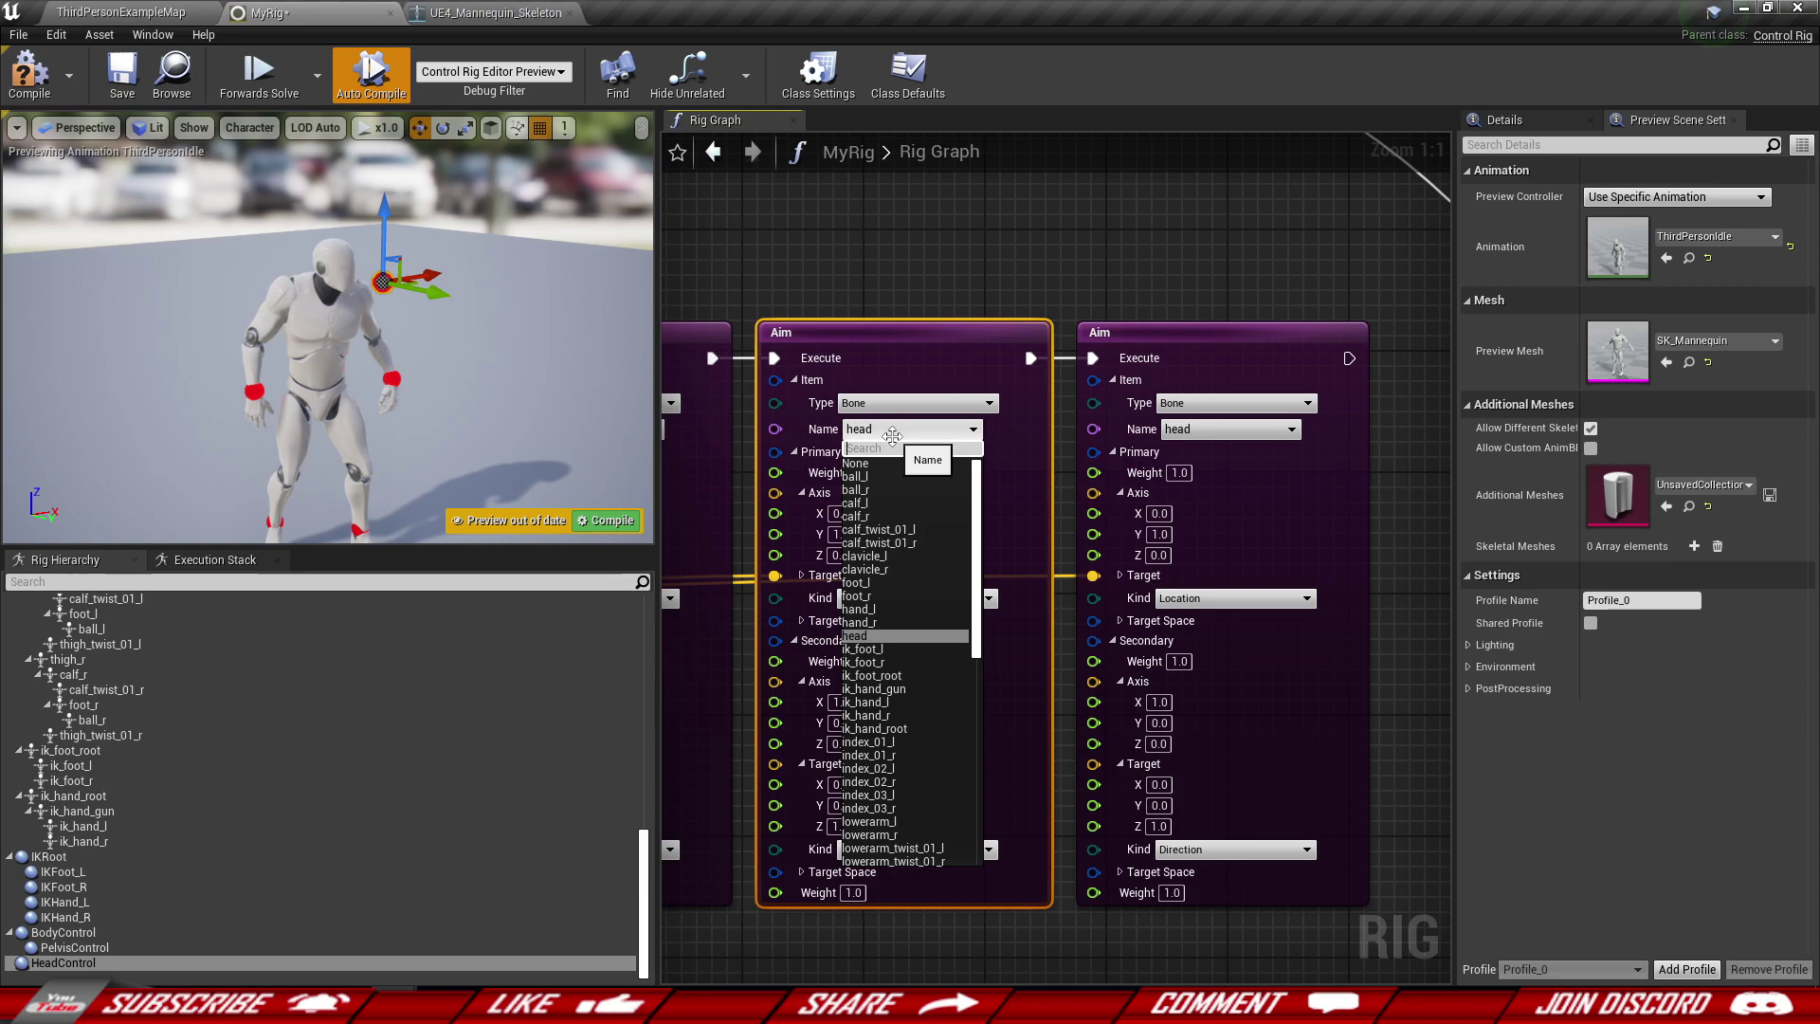
text(ne)
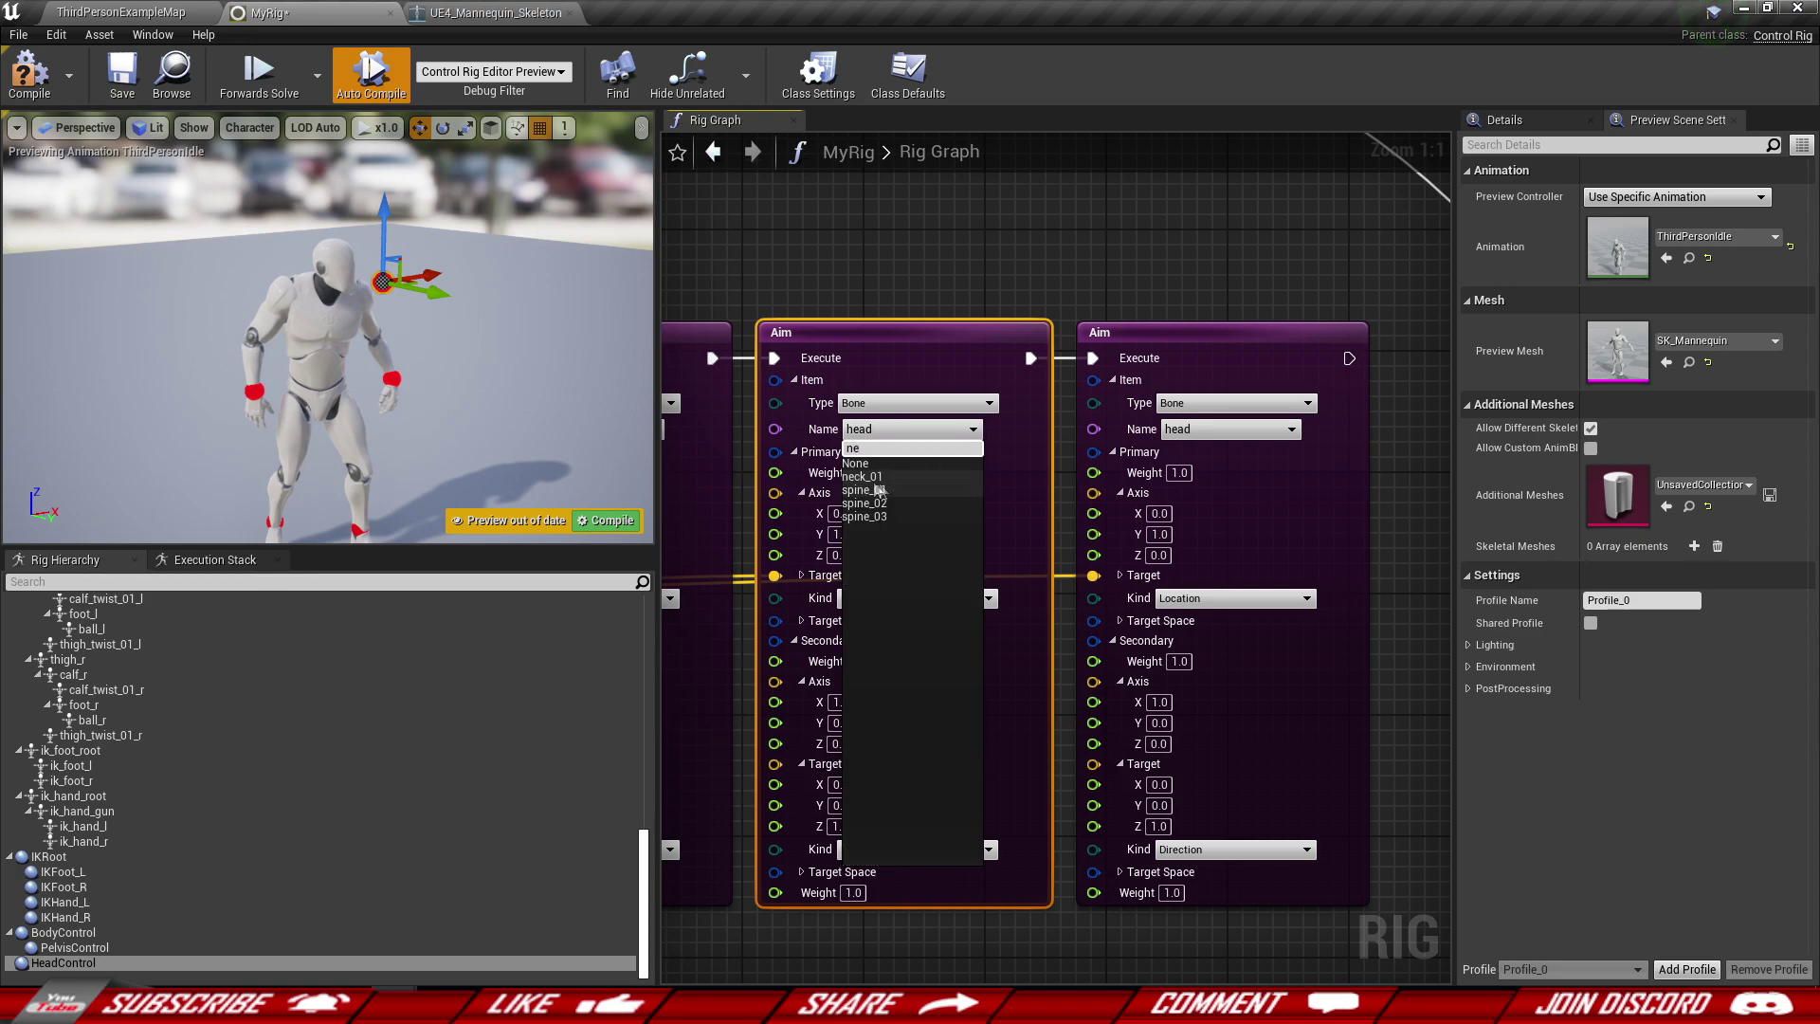
click(868, 479)
Step: Set the first Aim node's bone to spine_01
right_drag(806, 243, 1179, 235)
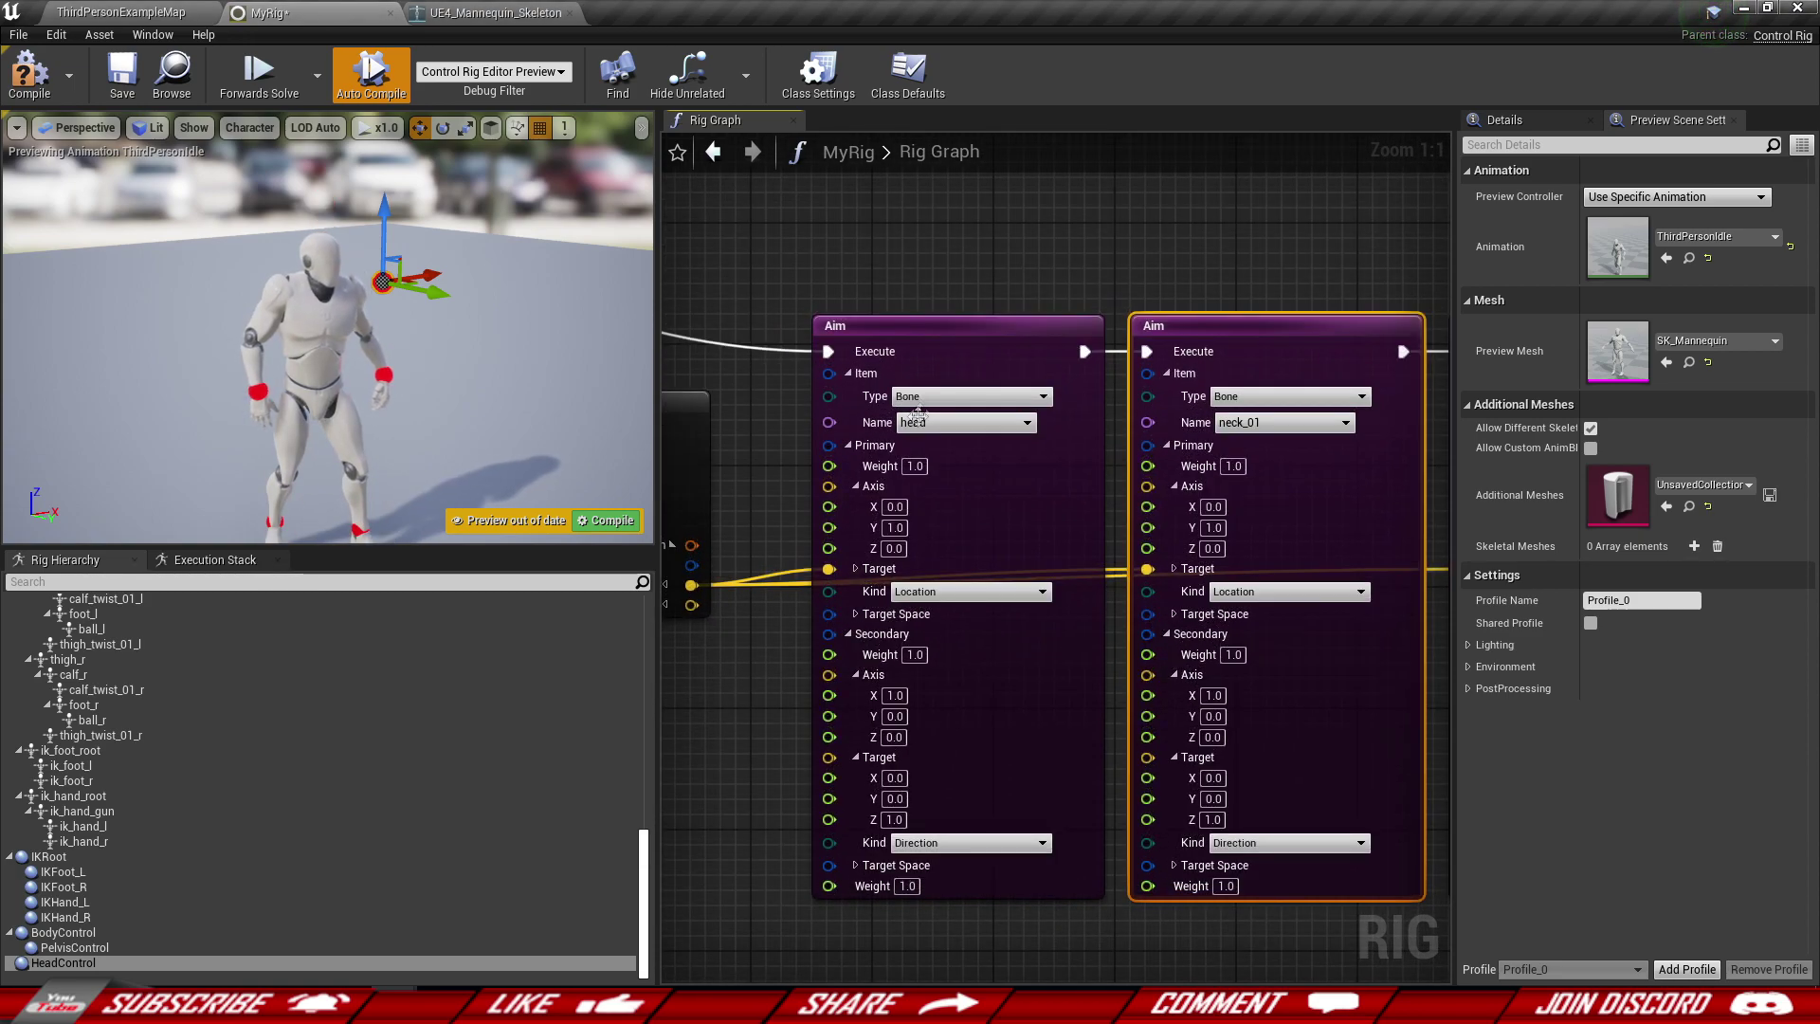
click(936, 429)
text(spine)
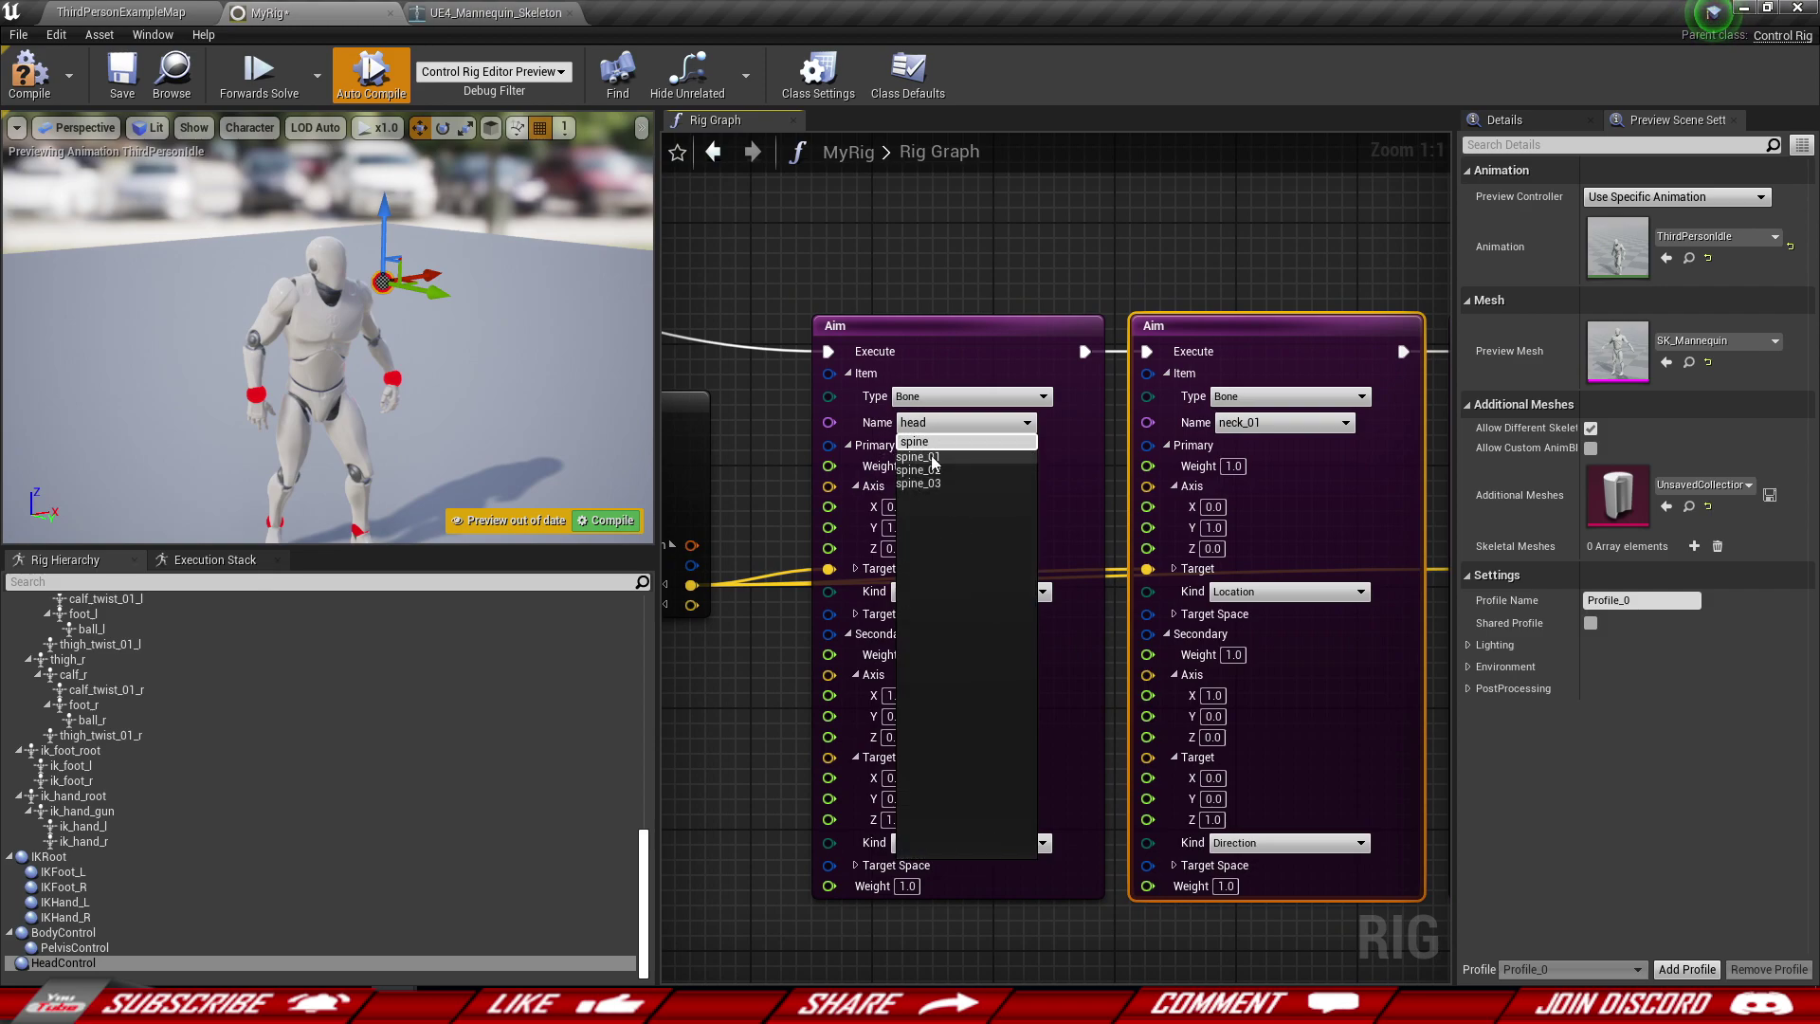
click(933, 458)
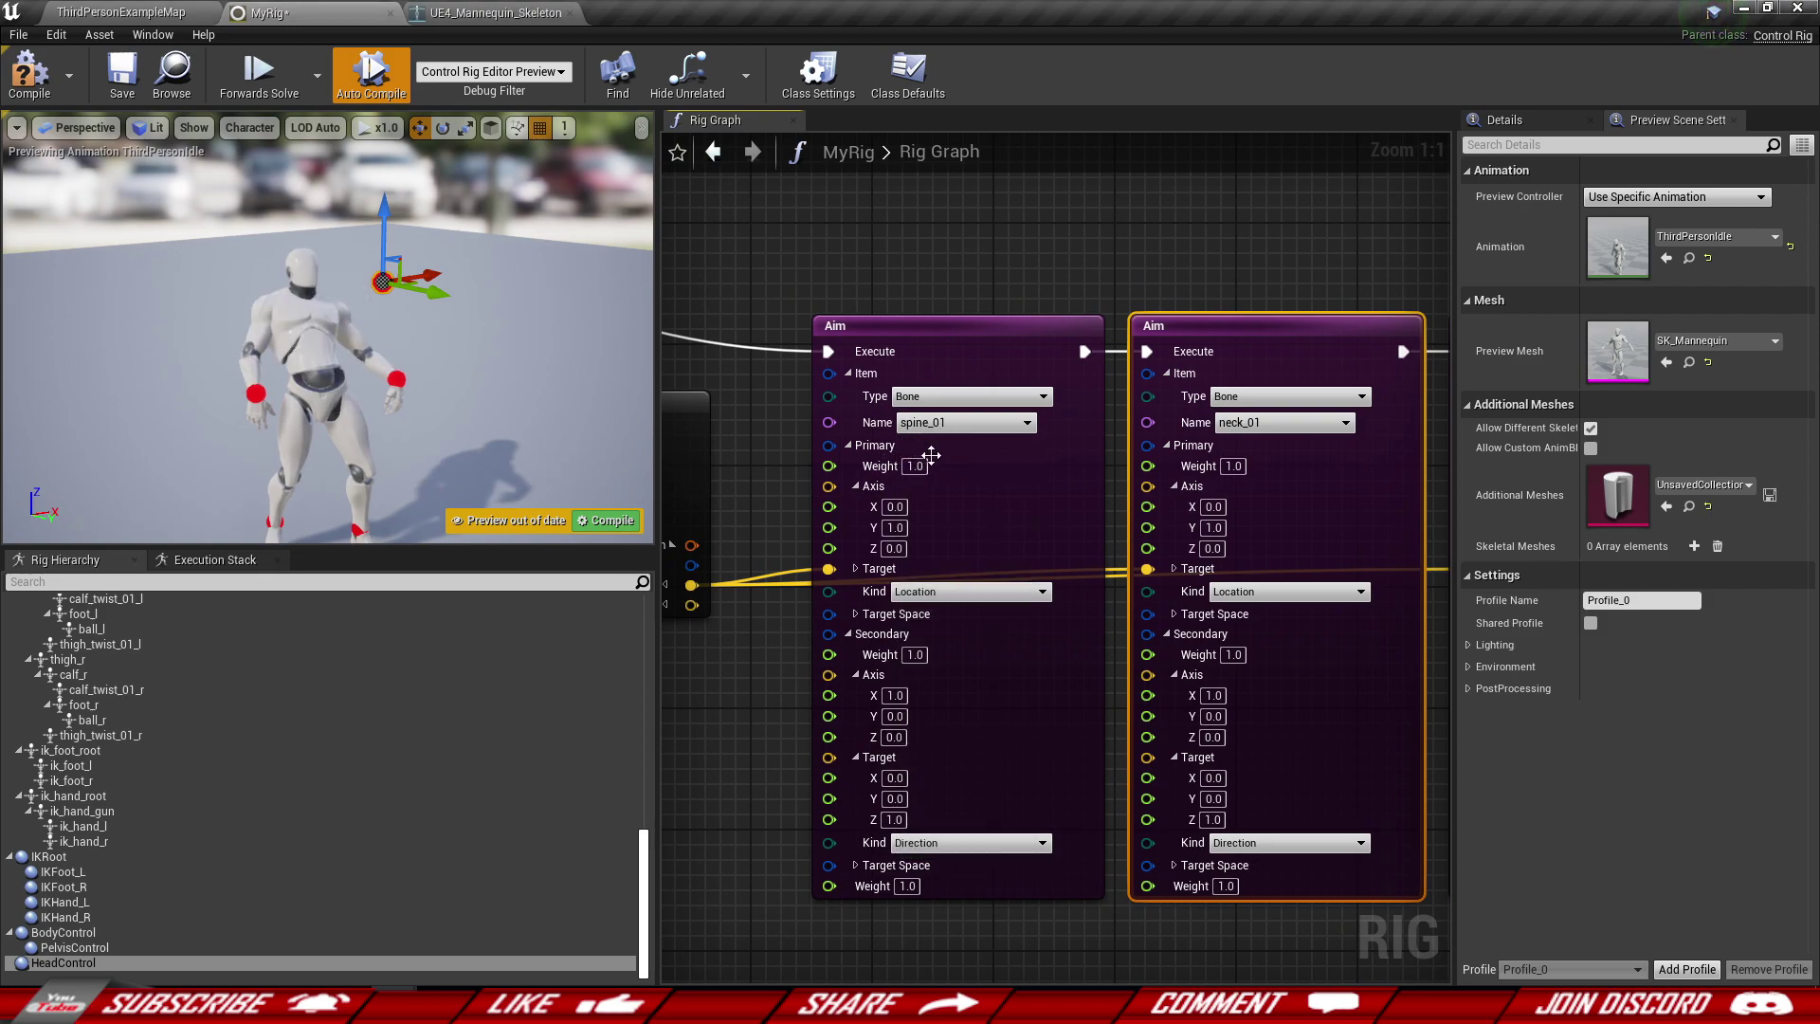
Step: Shift the three Aim nodes as a group away from the Get Transform node, and compile and save the rig
right_drag(455, 360, 587, 361)
scroll(815, 382, down, 6)
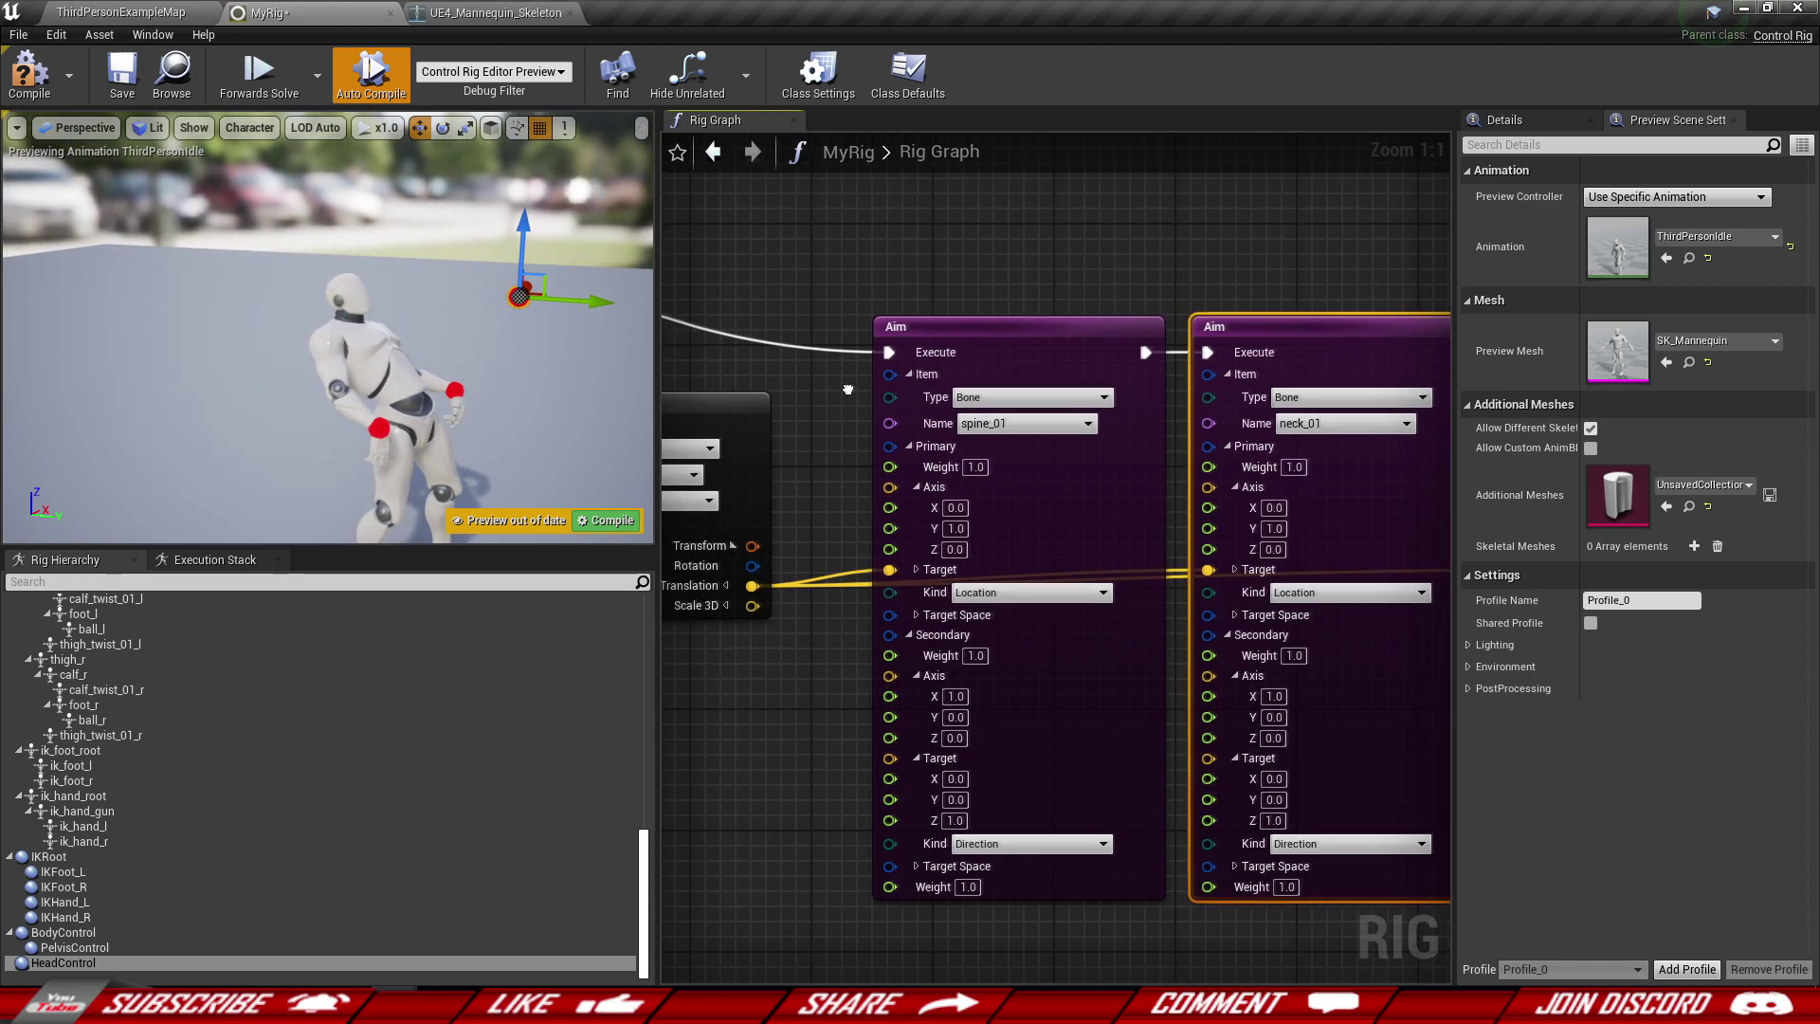
drag(891, 464, 974, 460)
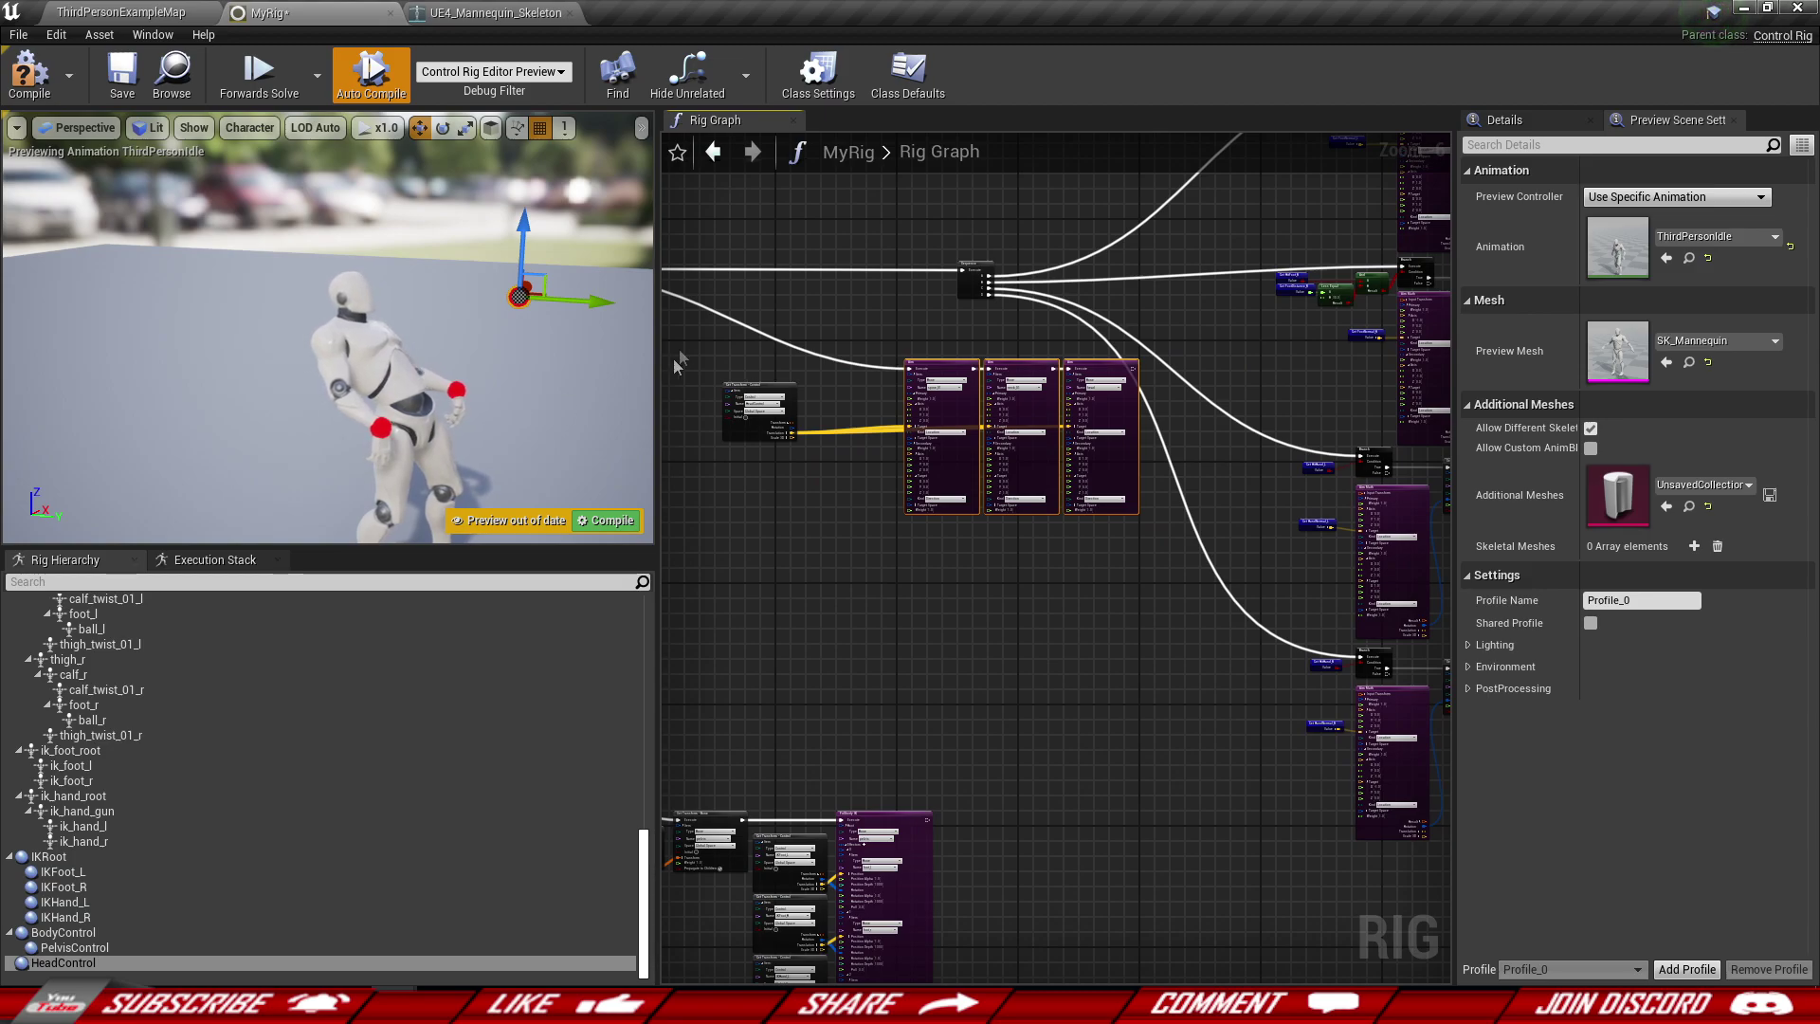
scroll(873, 374, up, 5)
right_drag(1162, 476, 696, 455)
right_drag(715, 454, 833, 407)
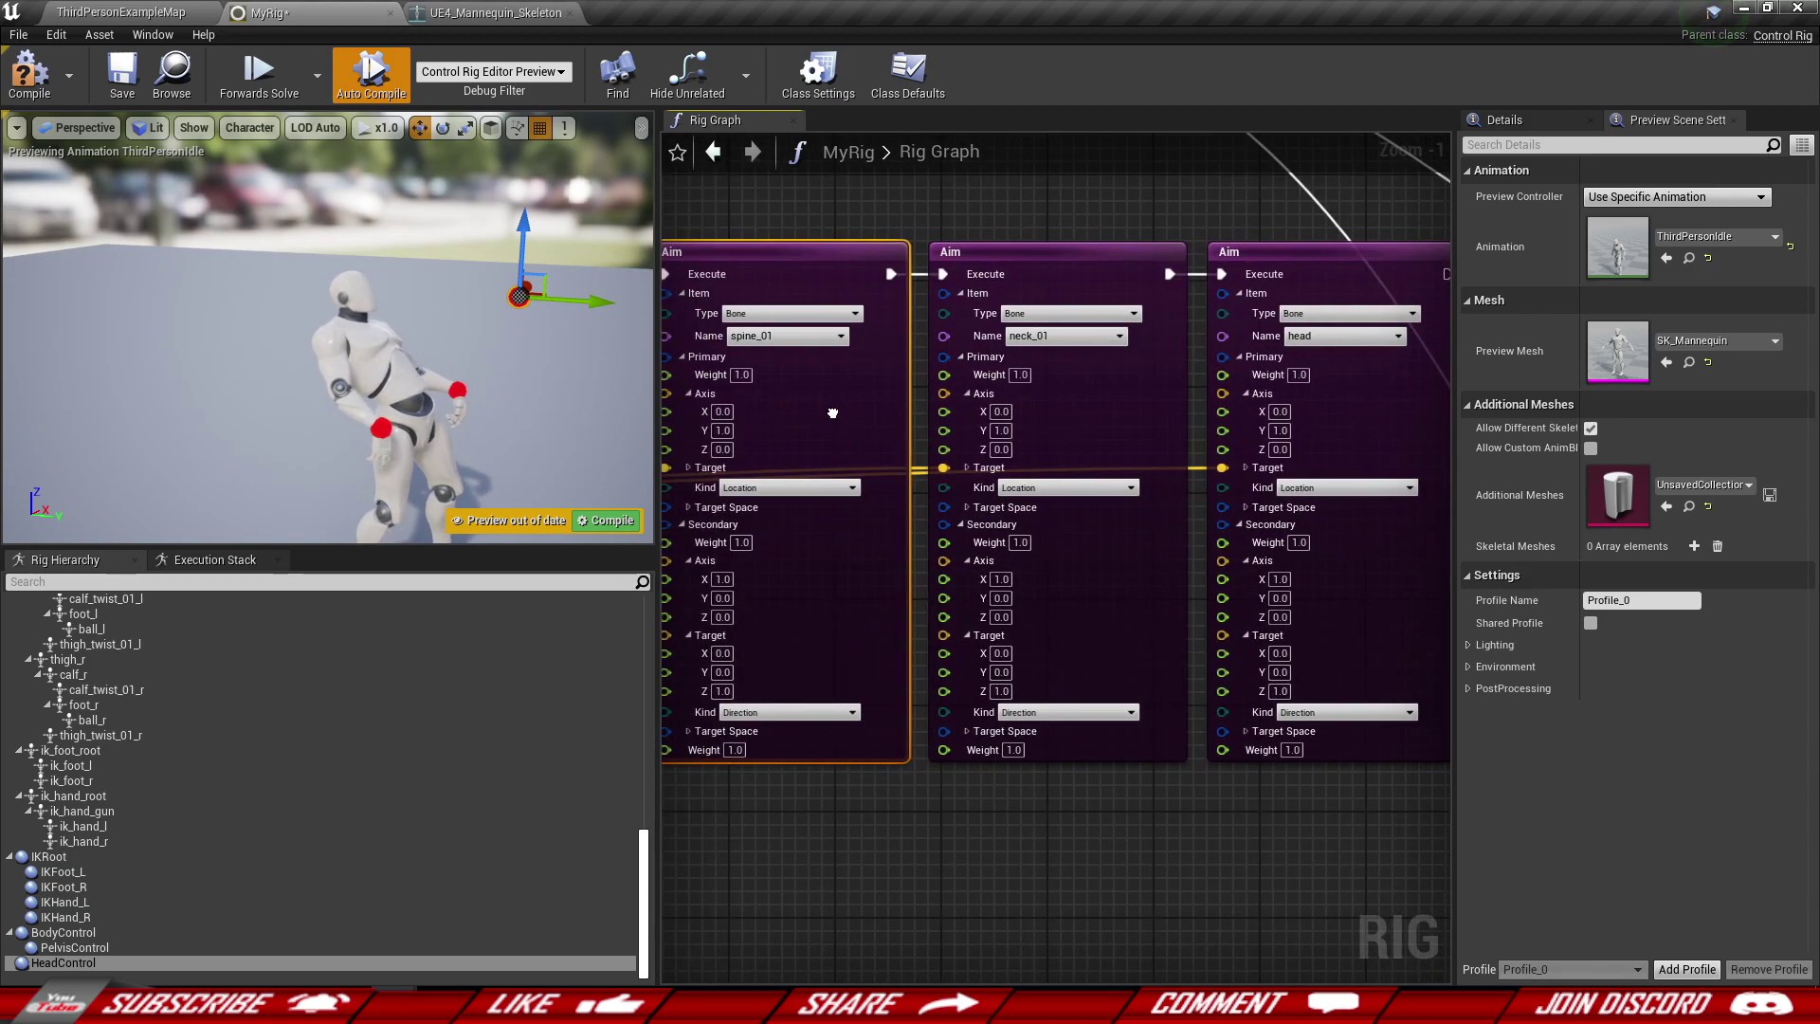
scroll(866, 418, down, 1)
click(29, 71)
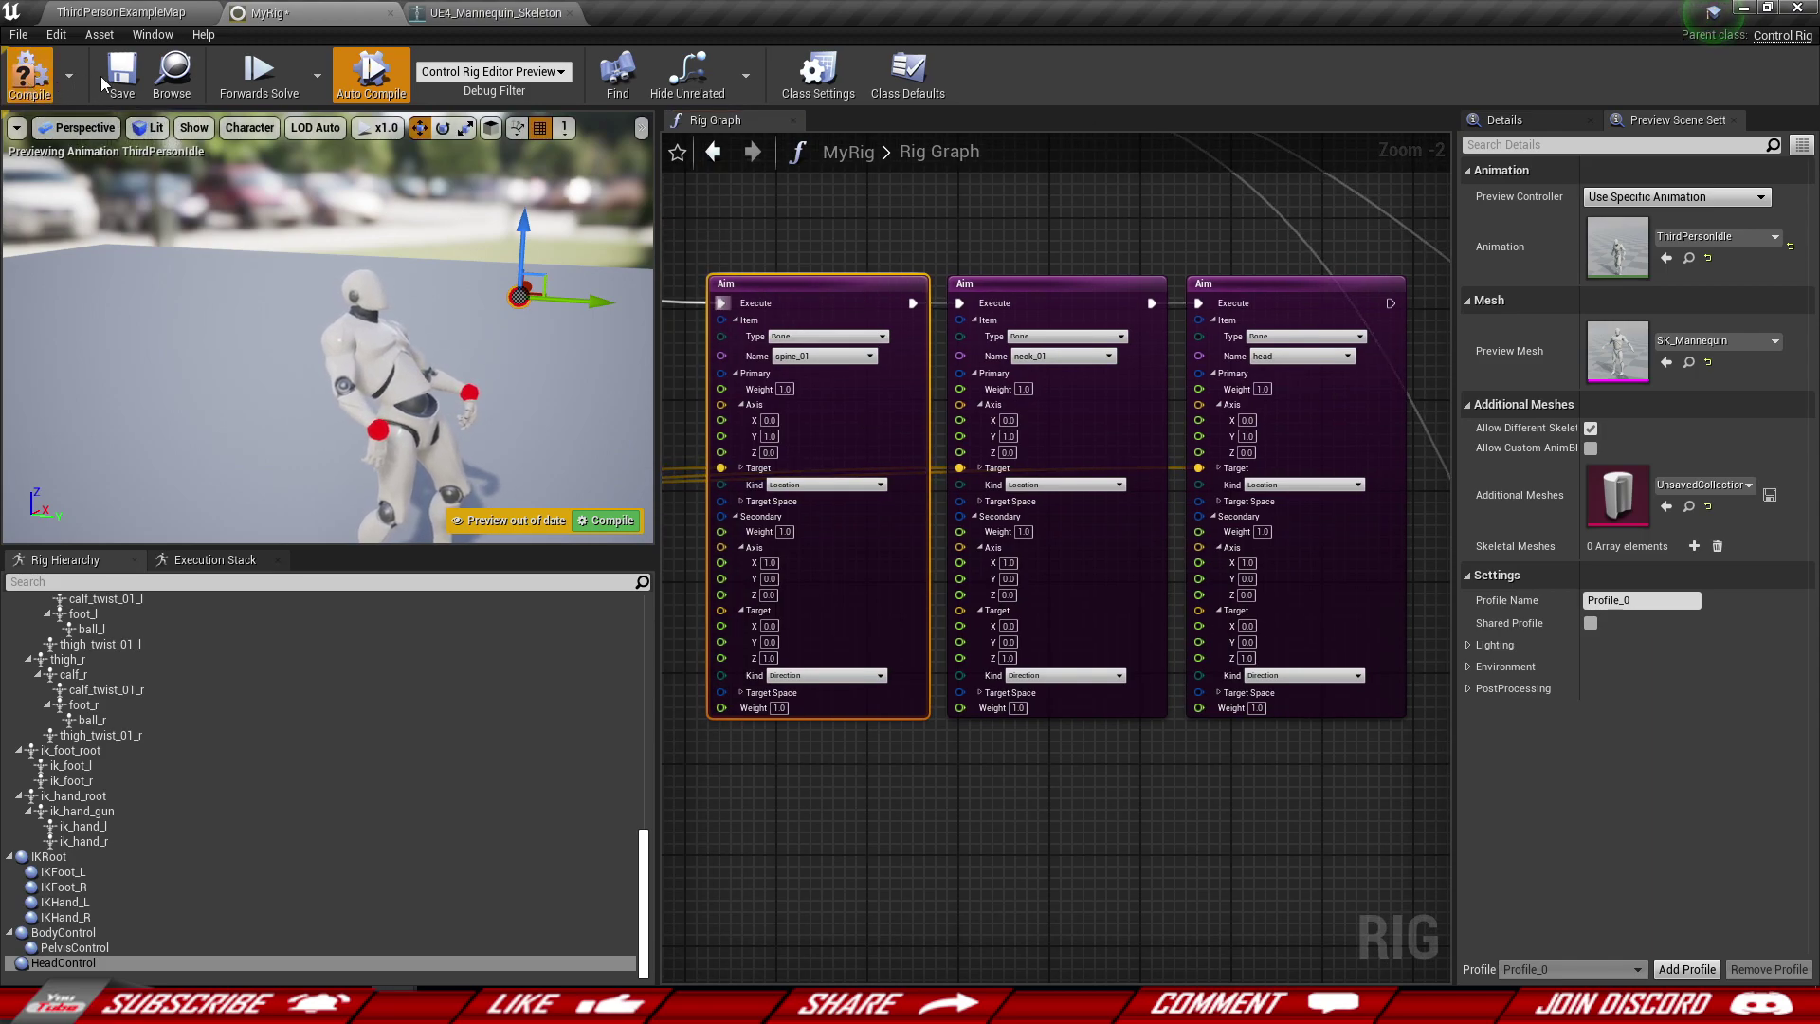
click(122, 71)
Step: View the mannequin from the side and move the HeadControl's Get Transform node closer to the Aim nodes
mouse_move(380, 266)
right_down()
mouse_move(299, 249)
mouse_move(409, 259)
right_up()
drag(410, 258, 481, 412)
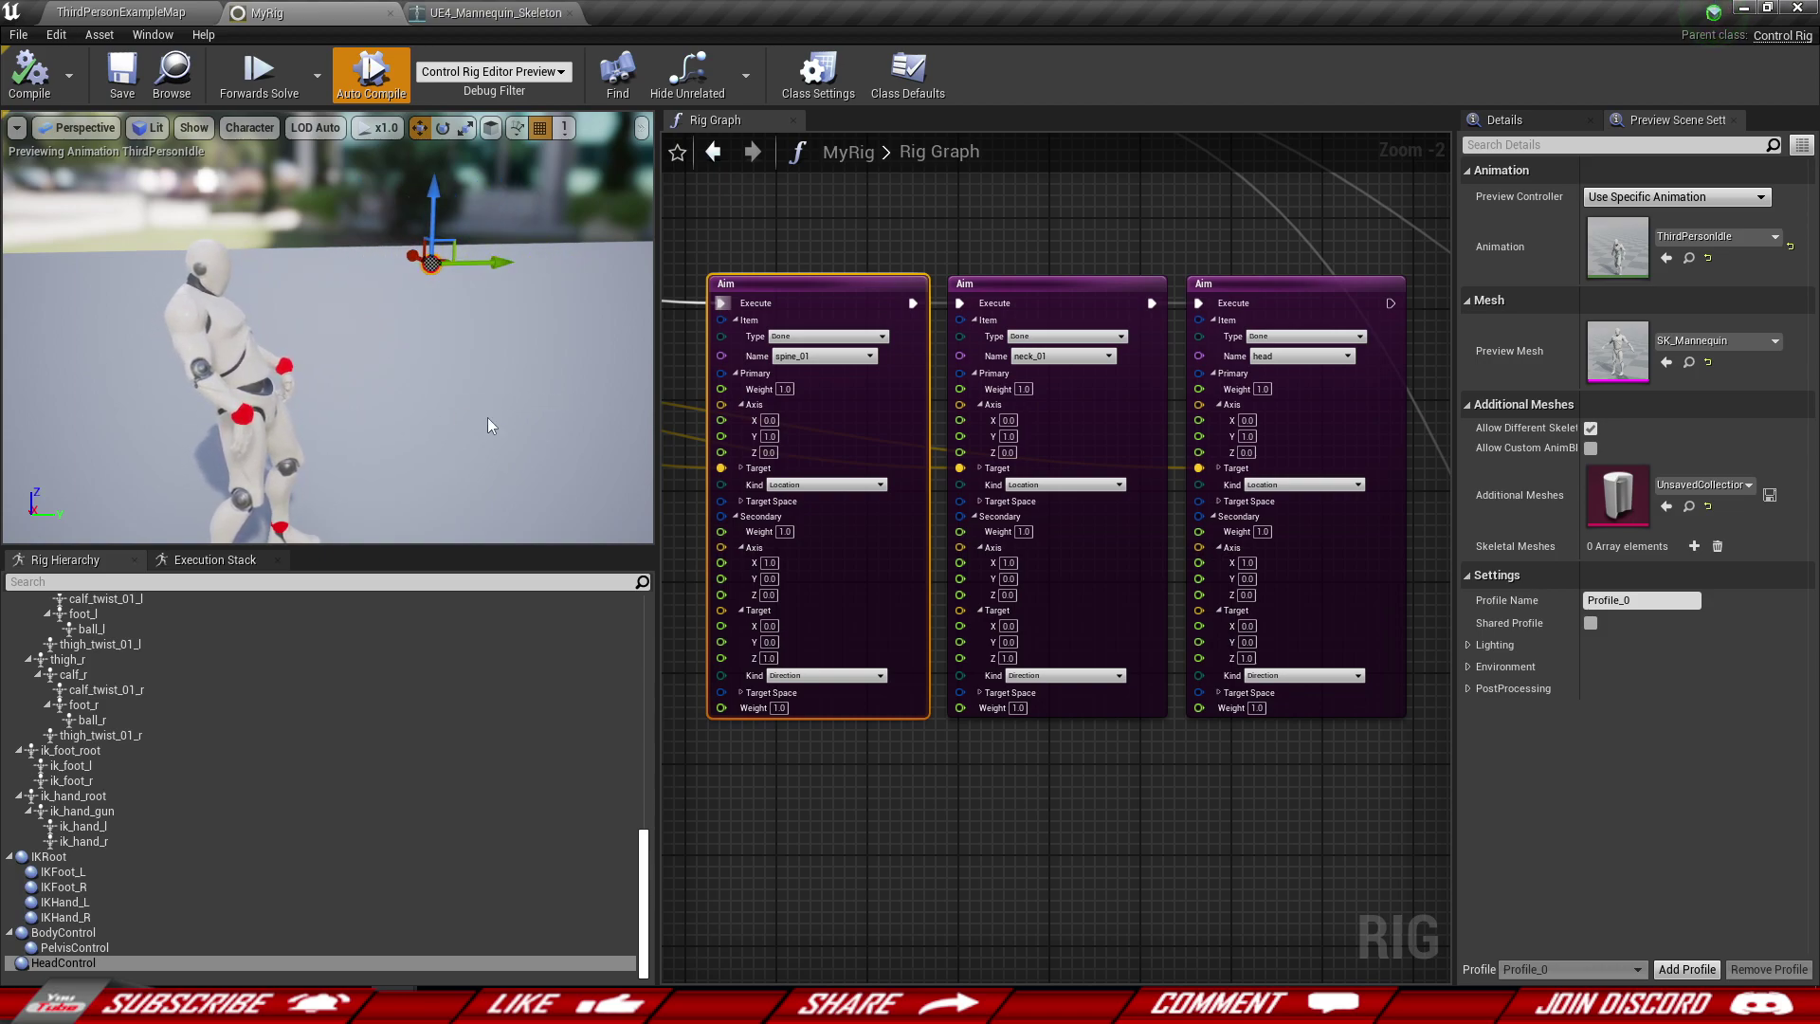
scroll(836, 368, up, 2)
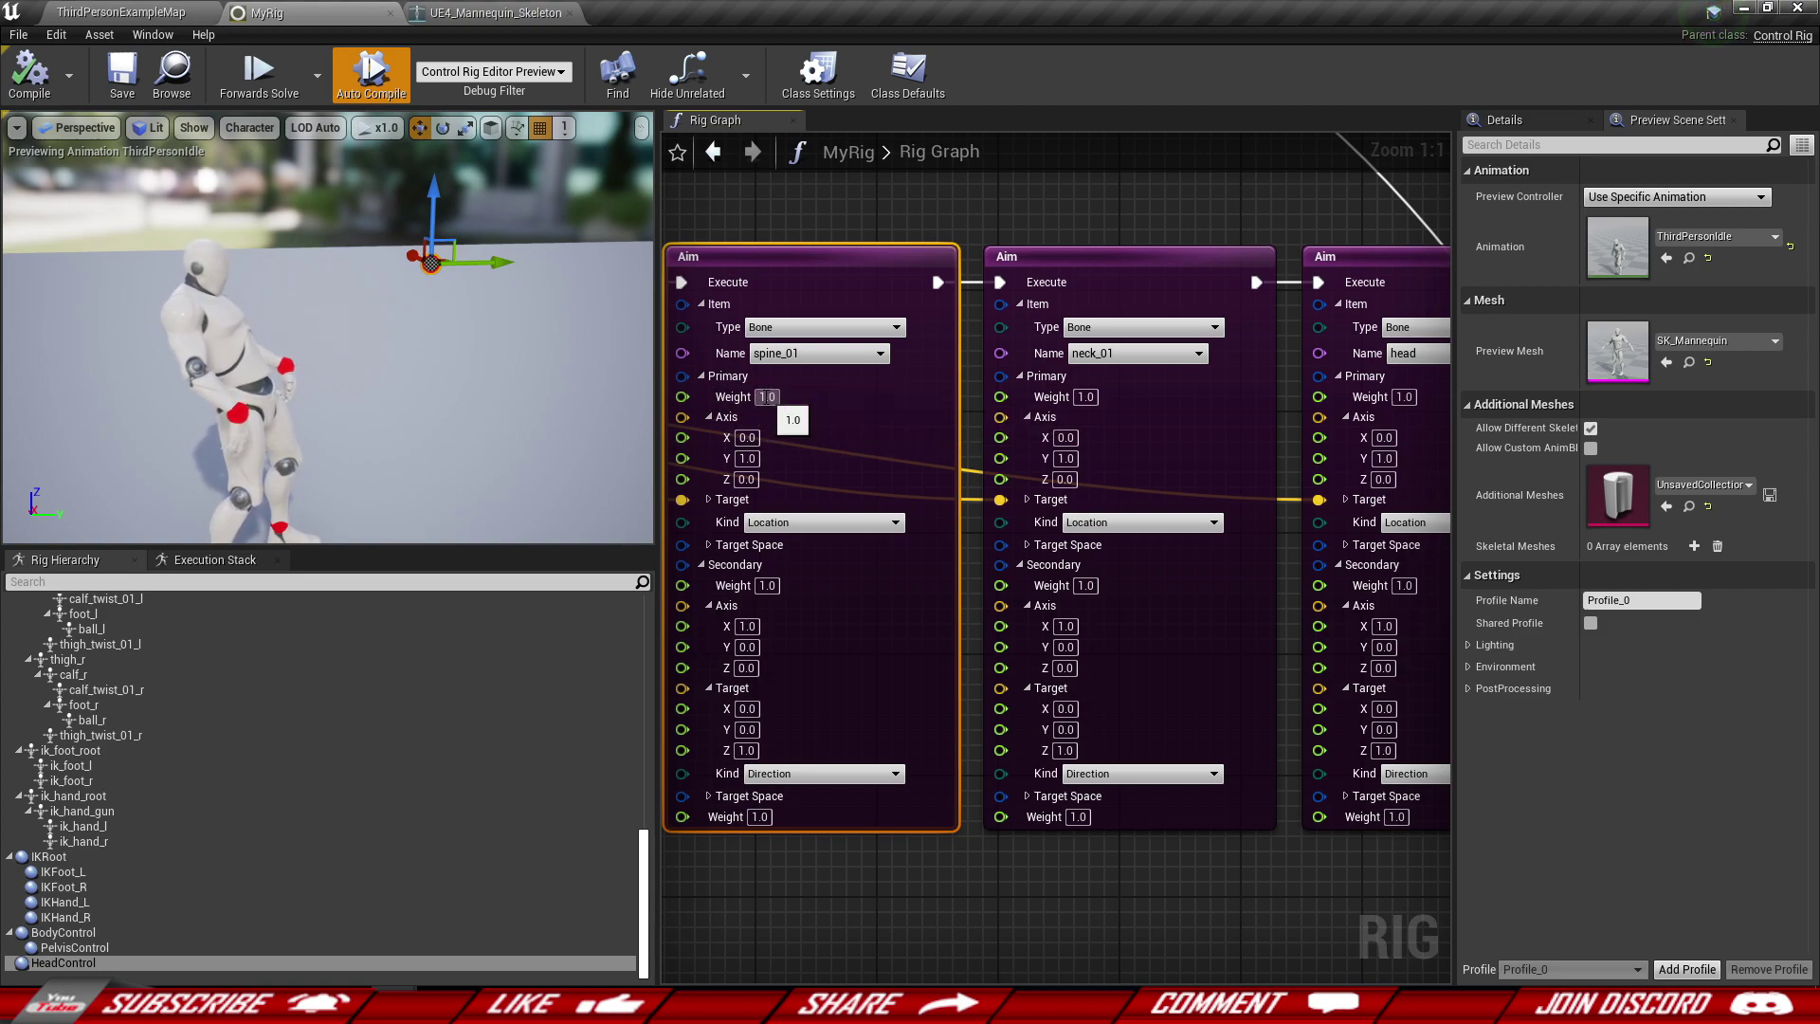
scroll(767, 397, down, 2)
right_drag(803, 423, 1373, 407)
scroll(914, 360, up, 2)
scroll(1373, 406, down, 1)
drag(684, 474, 1008, 474)
right_drag(975, 482, 519, 487)
scroll(788, 395, up, 1)
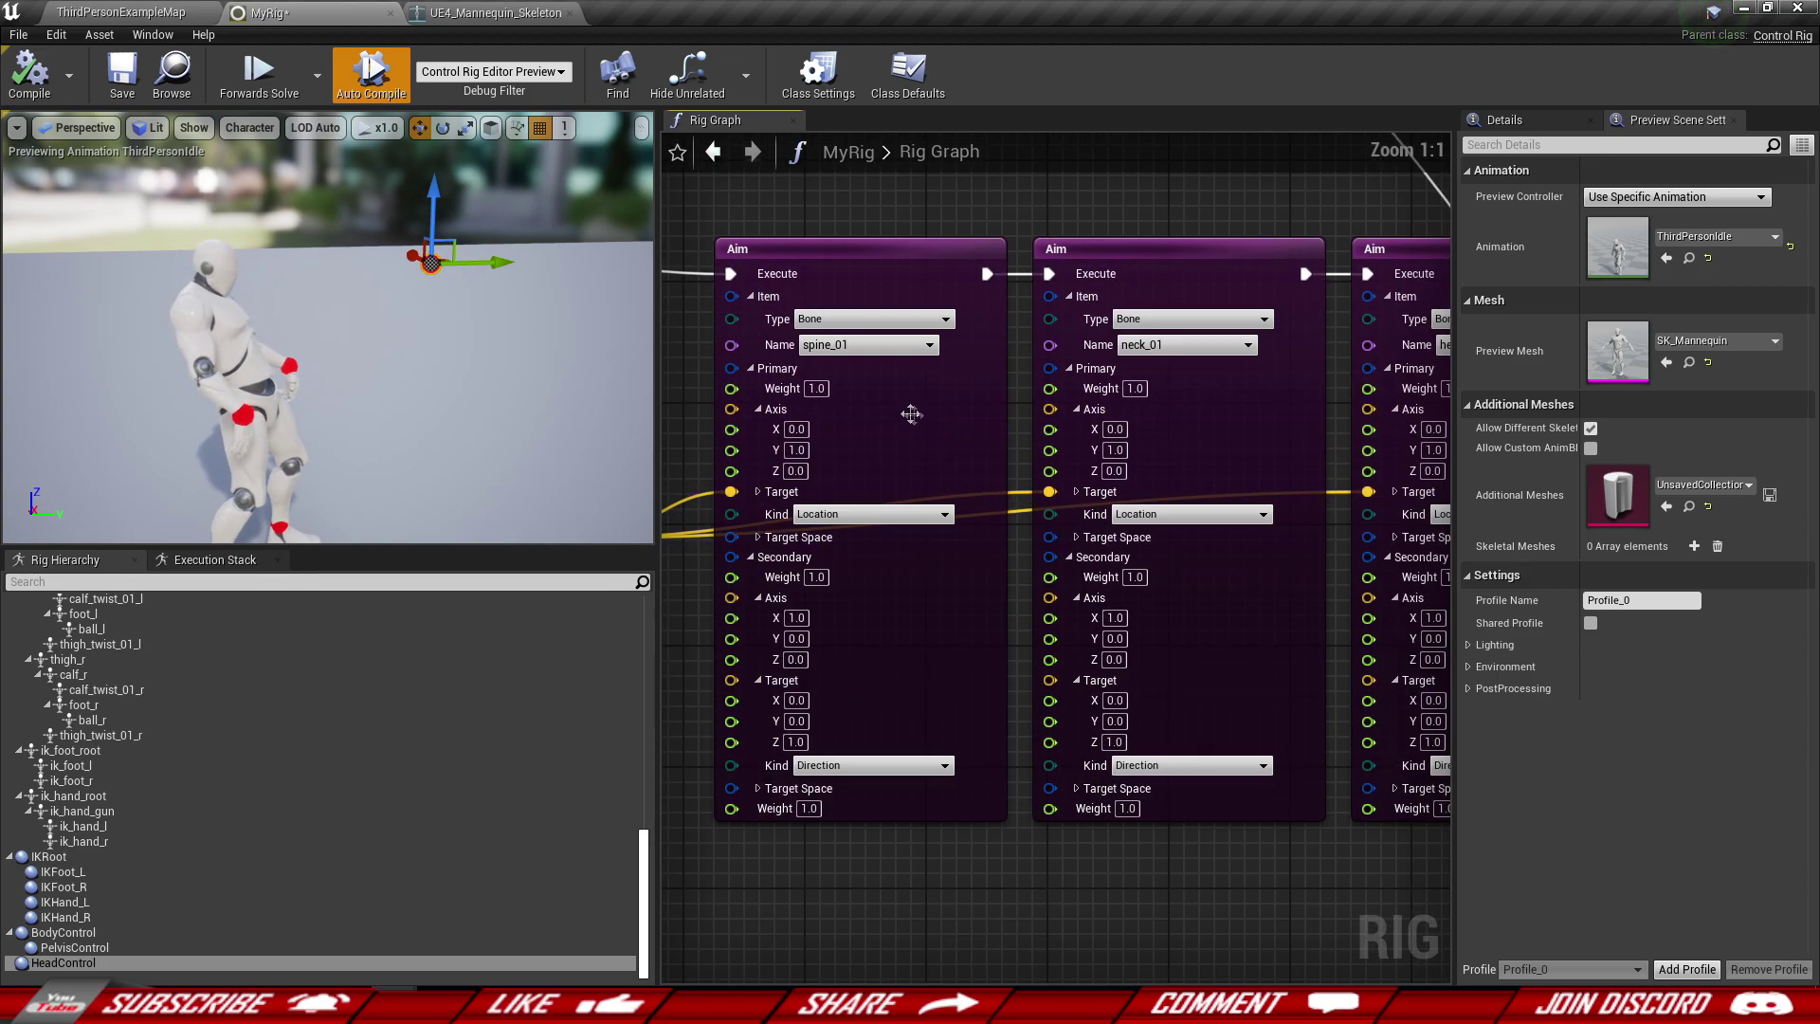
Step: Set the primary weight to 0.3 on the spine_01 Aim node and 0.7 on the neck_01 Aim node
click(813, 388)
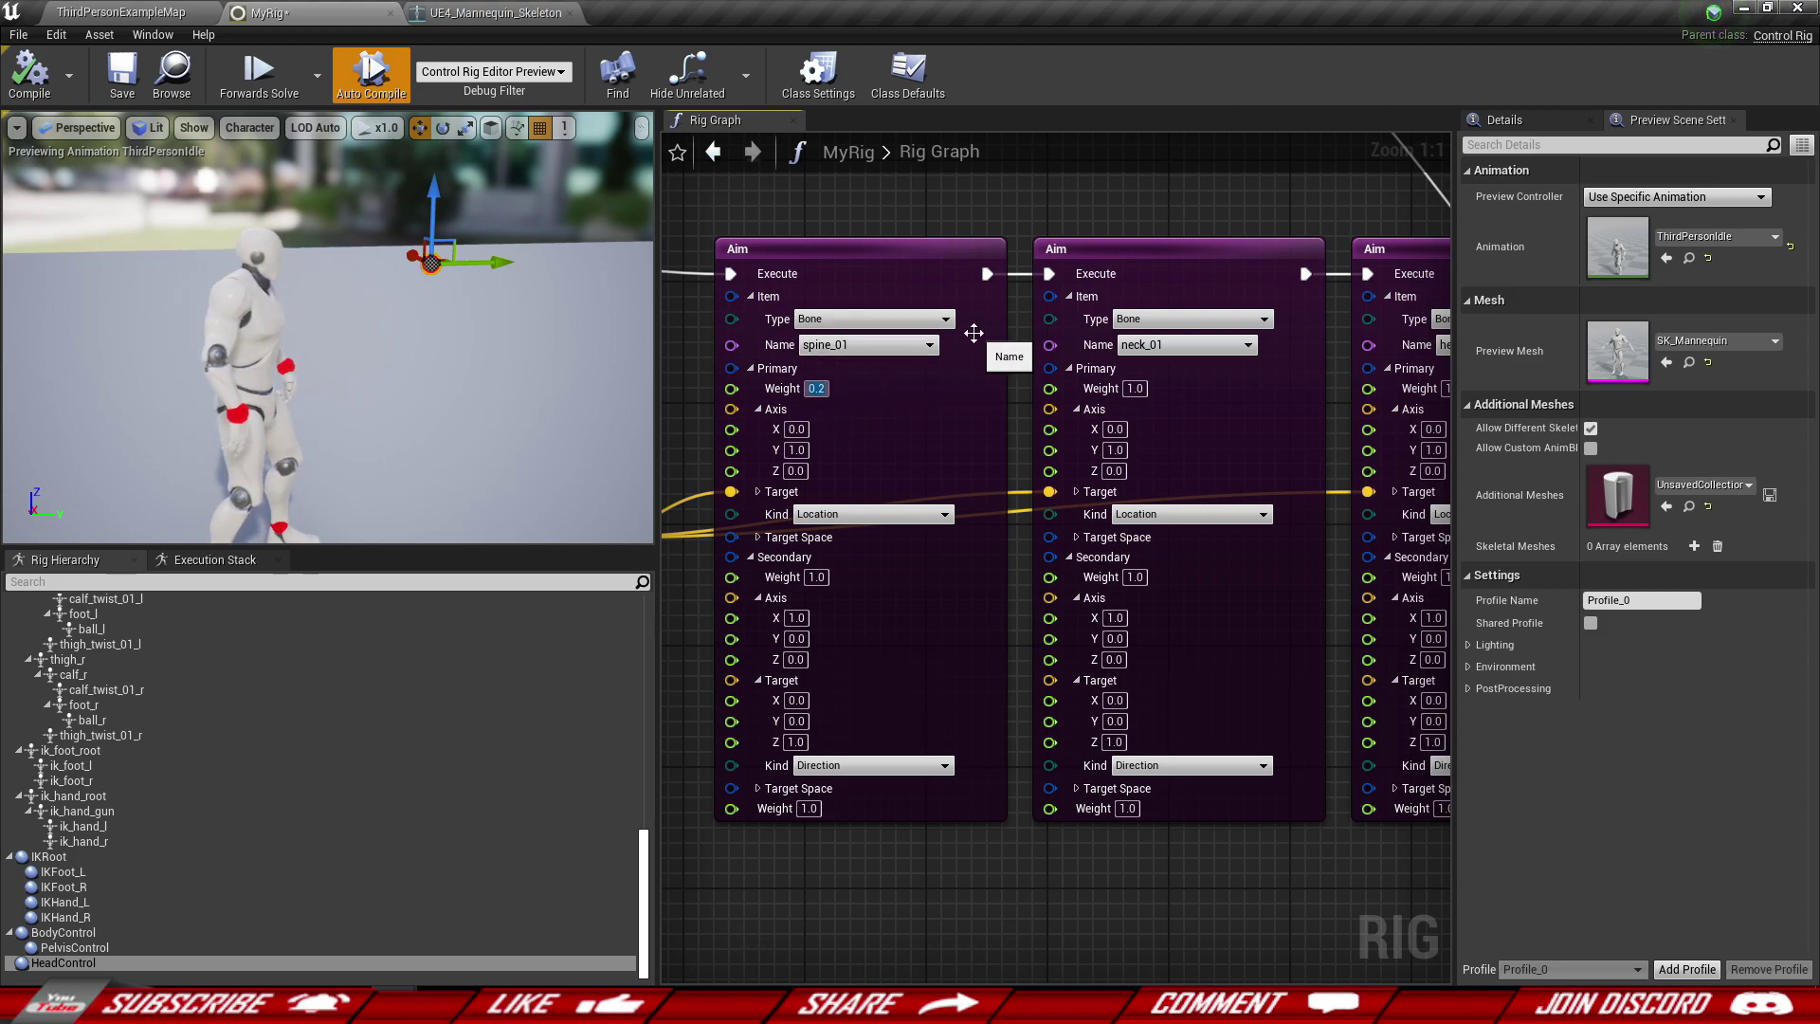
right_drag(967, 392, 811, 413)
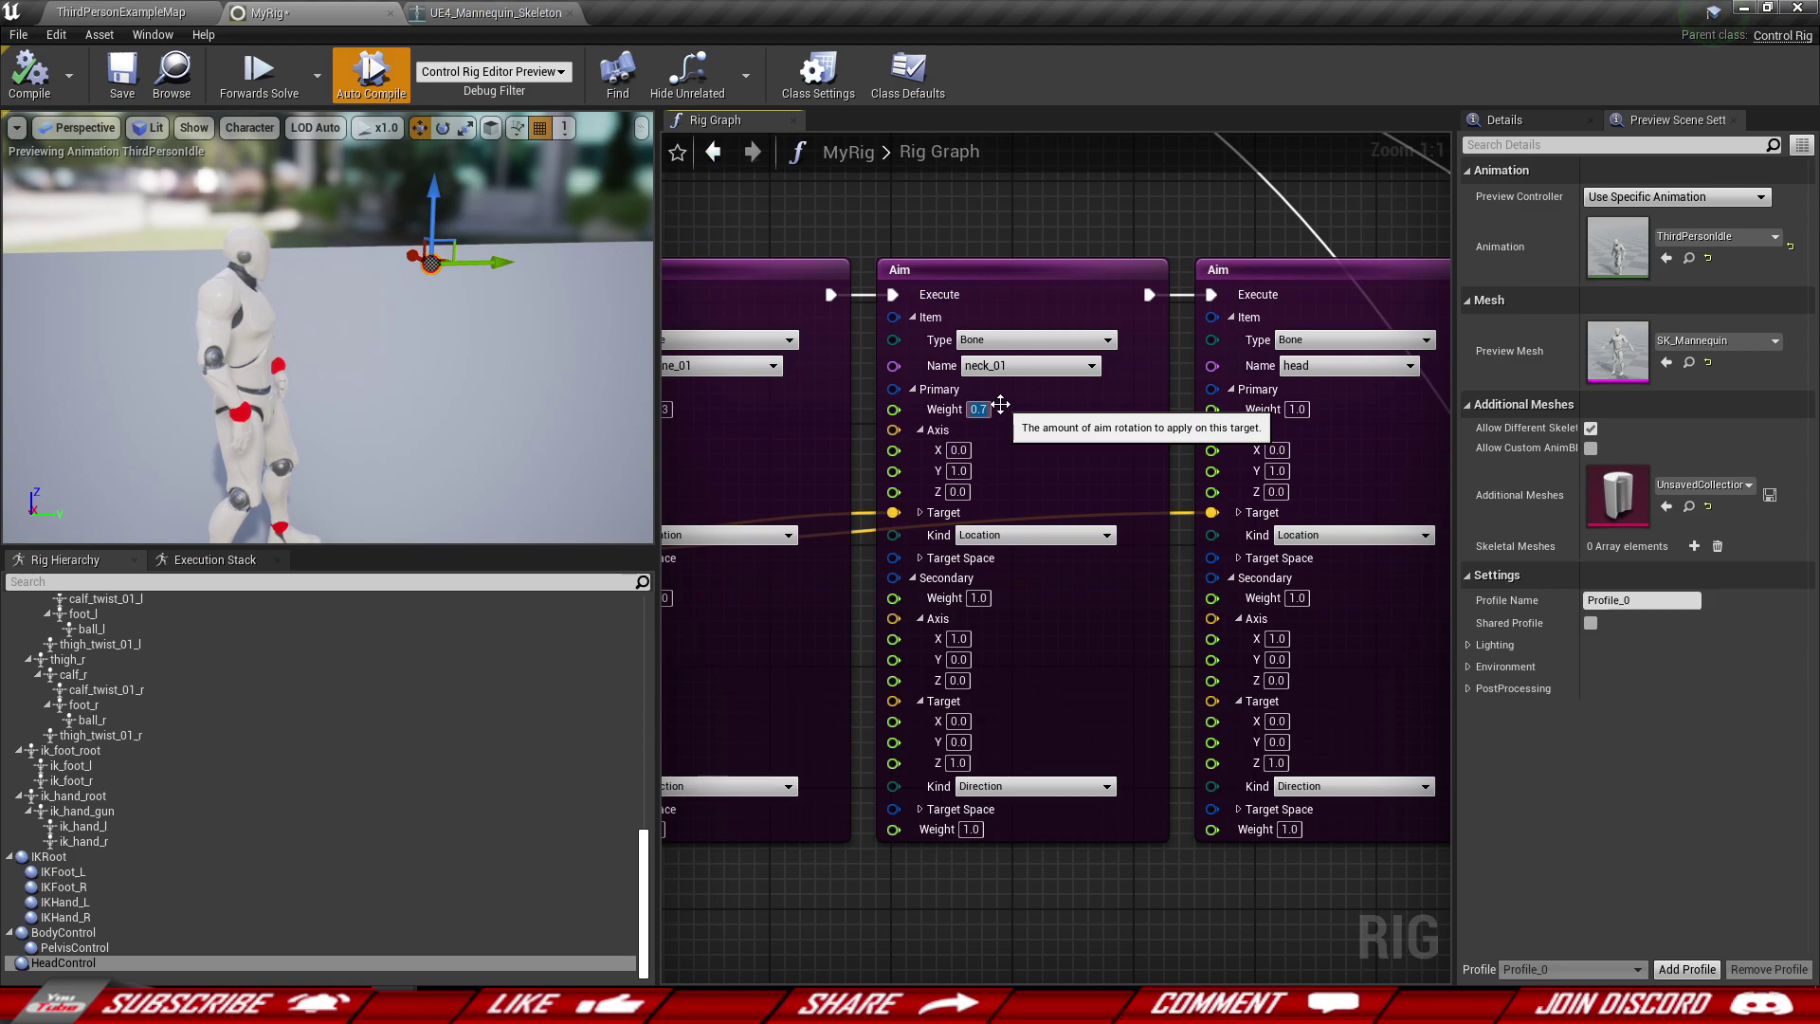
Step: Move the HeadControl closer to the mannequin to test the bend, and set the spine_01 Aim node's primary weight to 0.4
alt+drag(483, 254, 441, 257)
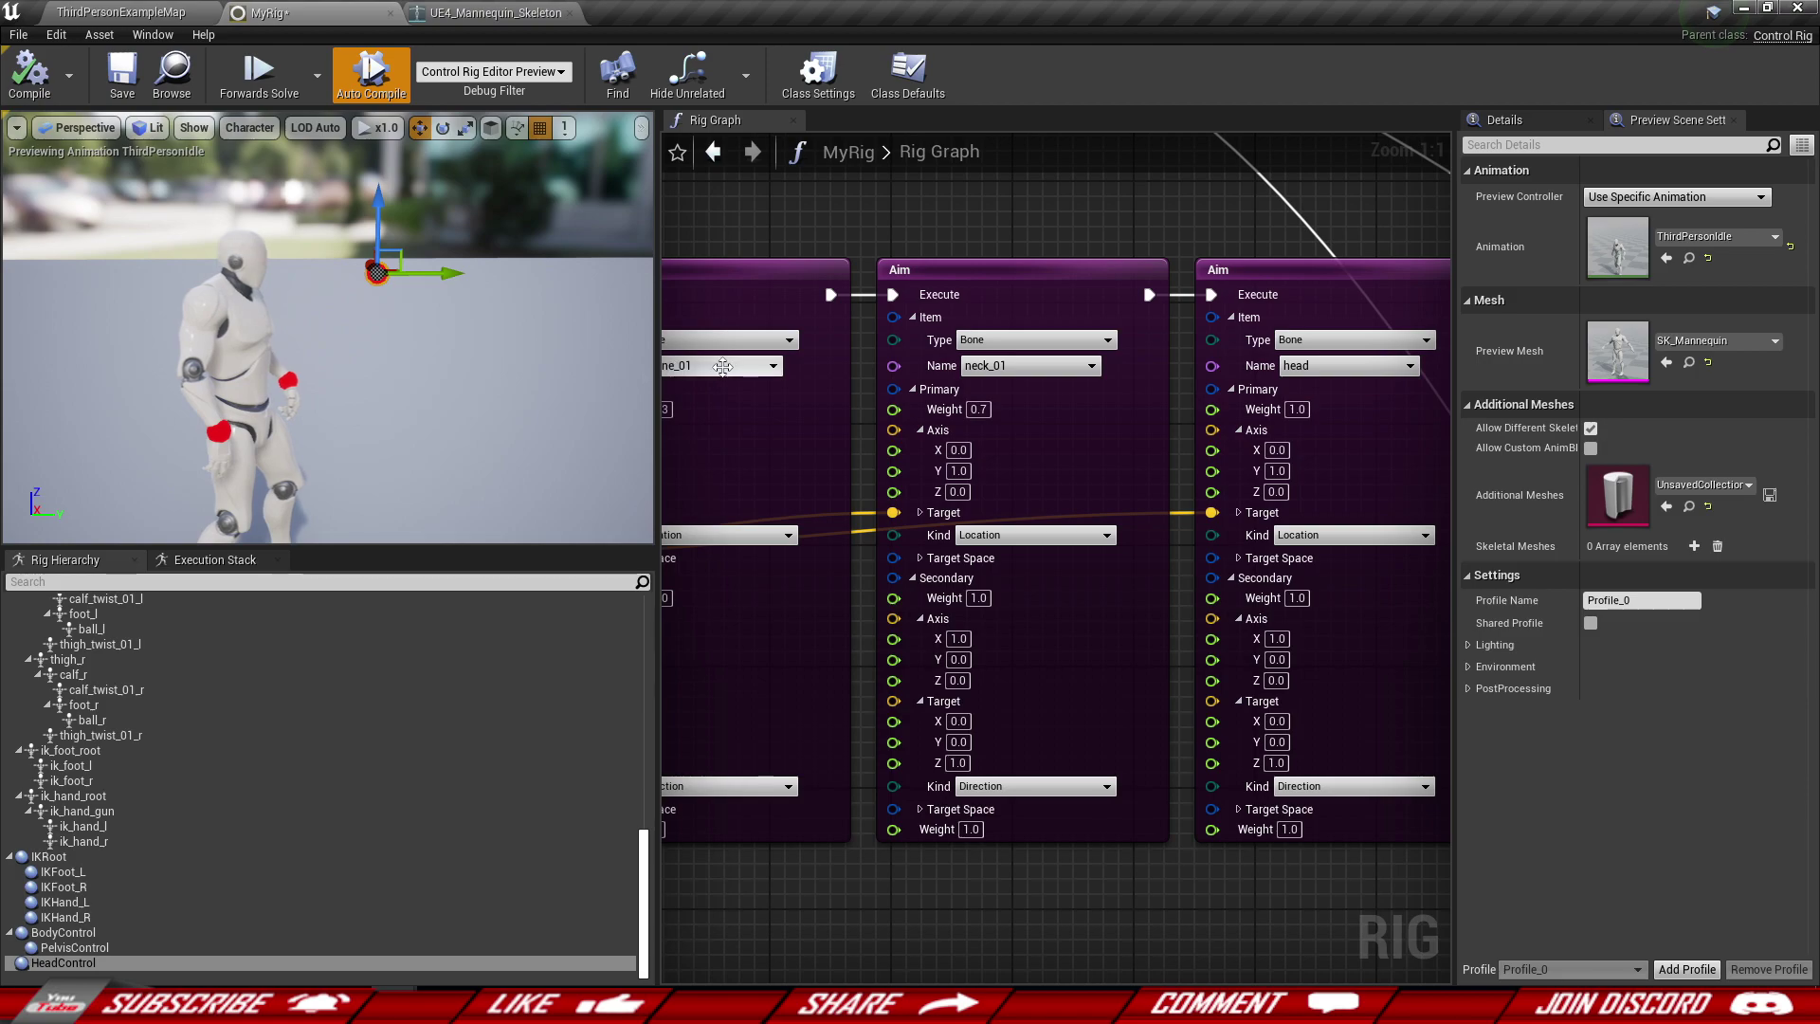
right_drag(933, 428, 1172, 415)
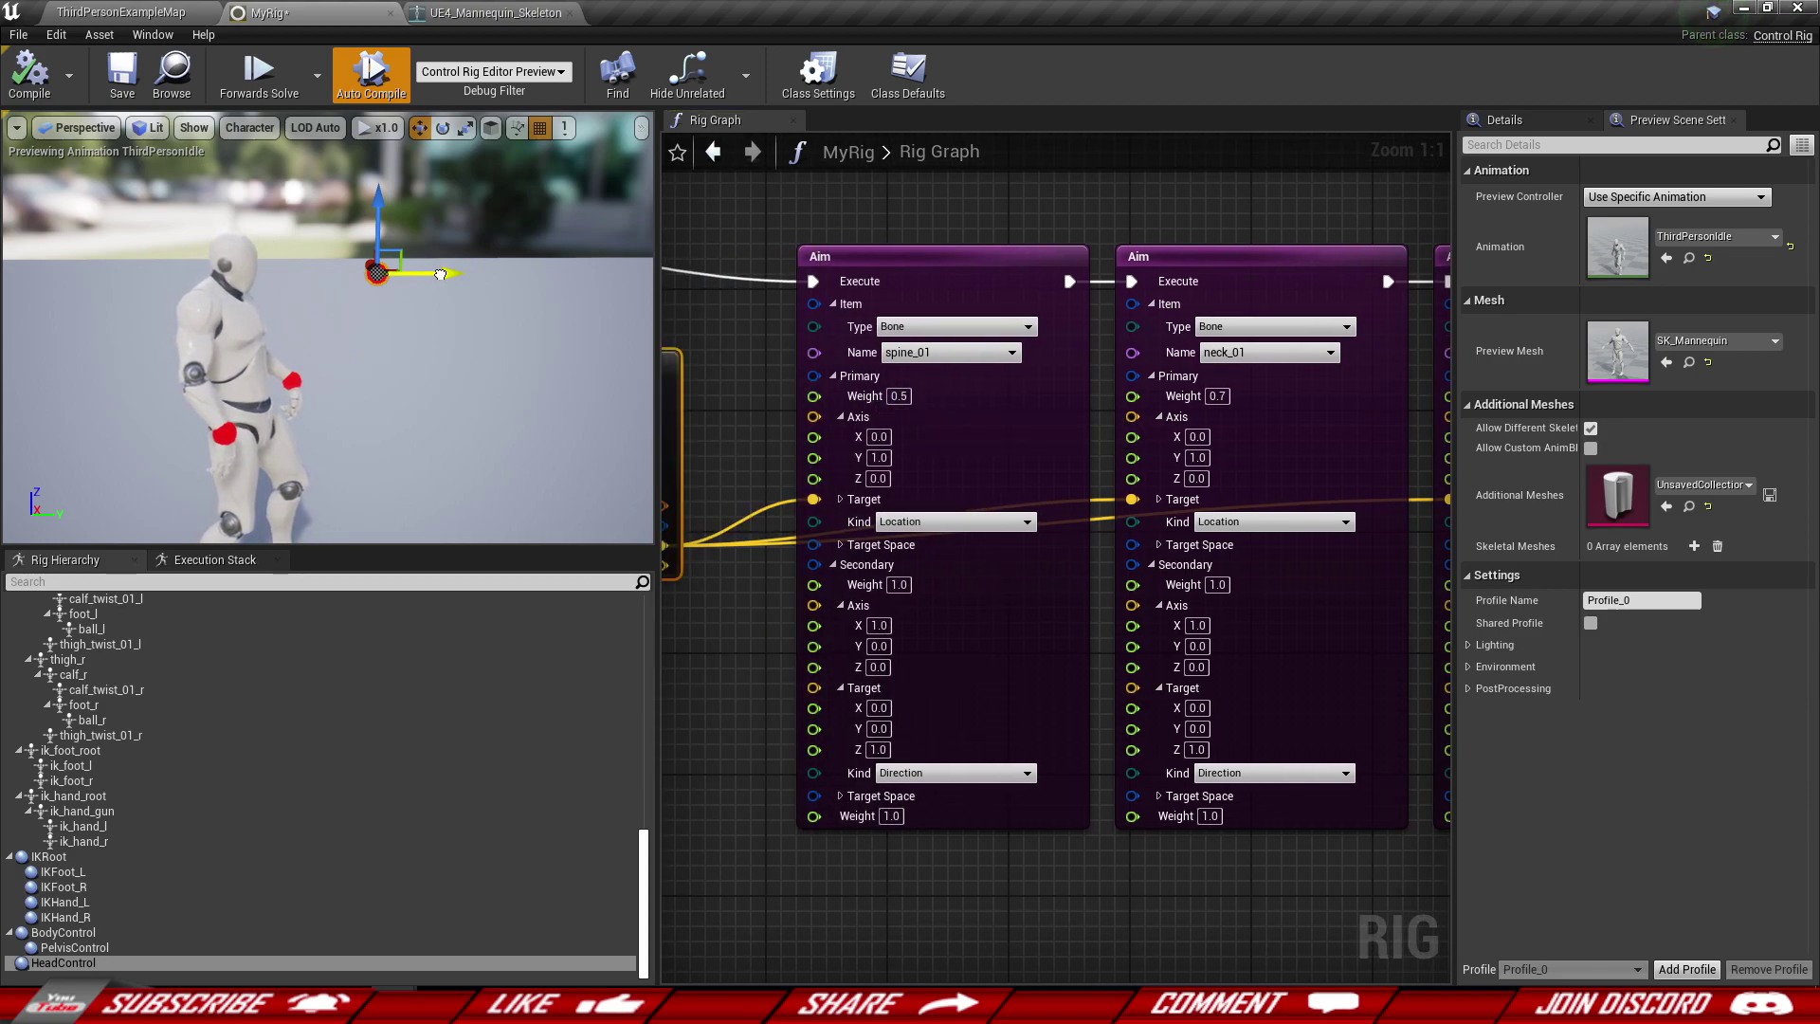
drag(438, 288, 484, 318)
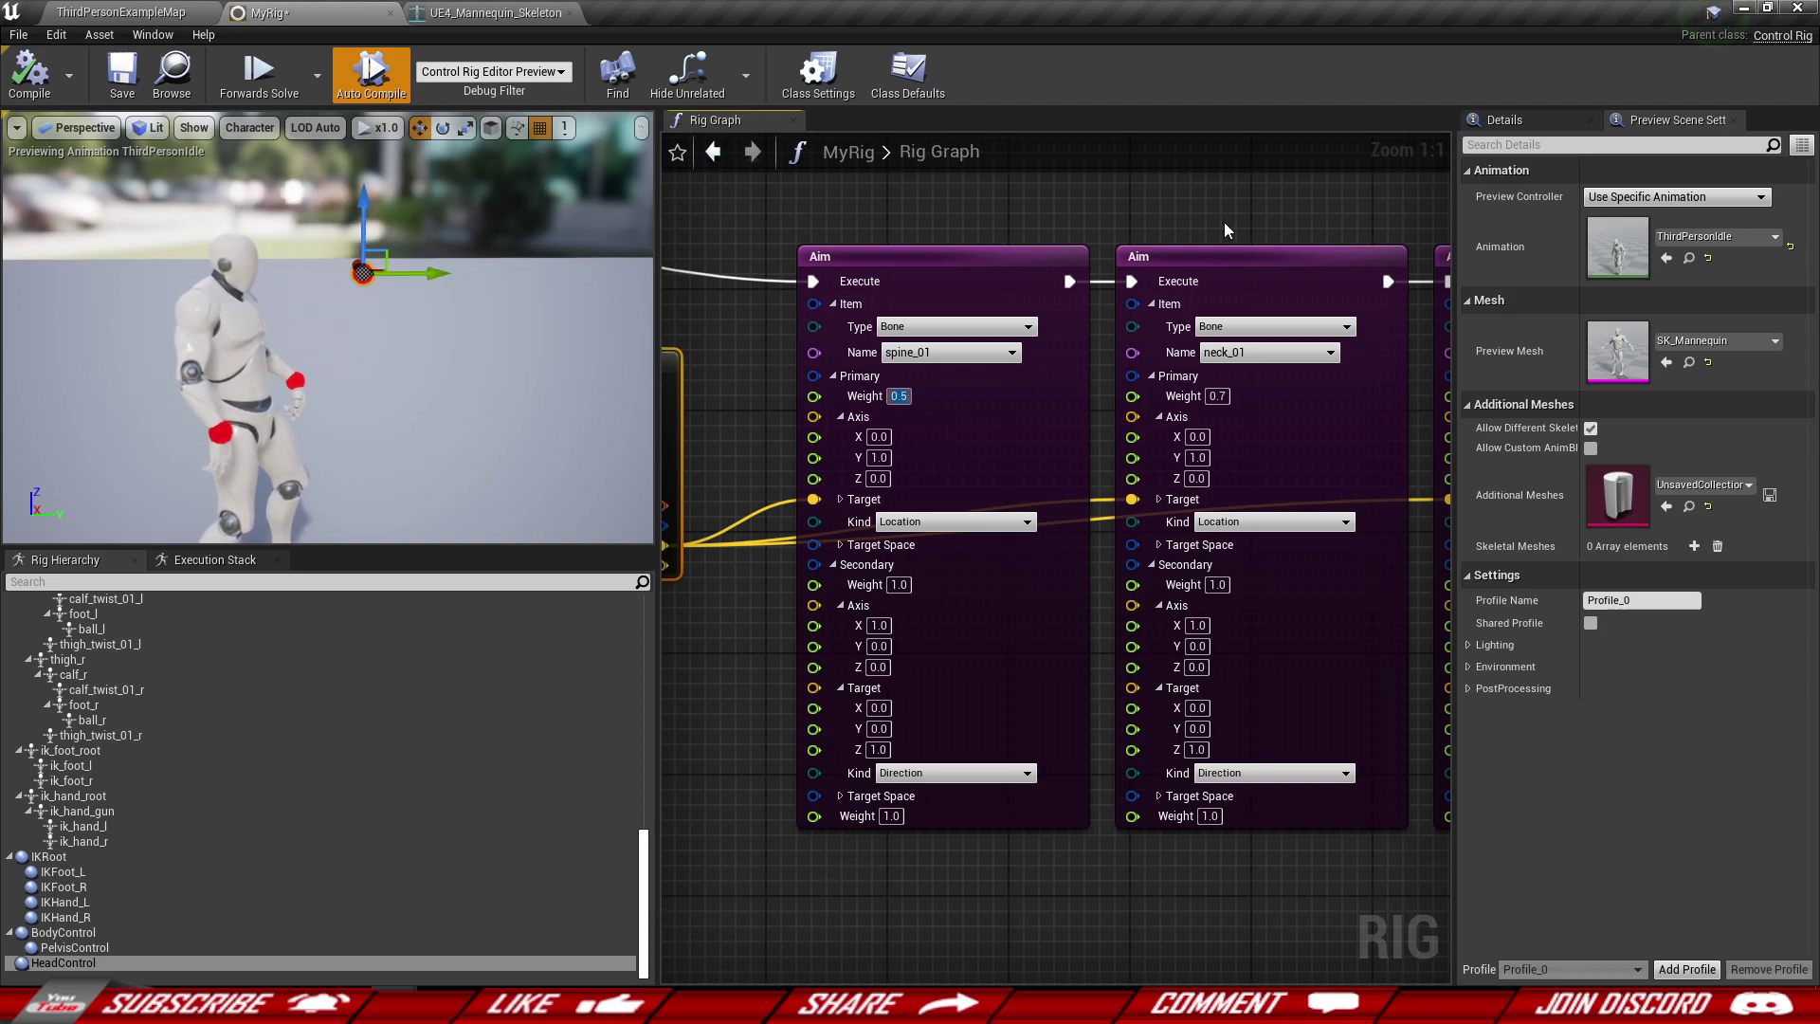
drag(429, 273, 393, 292)
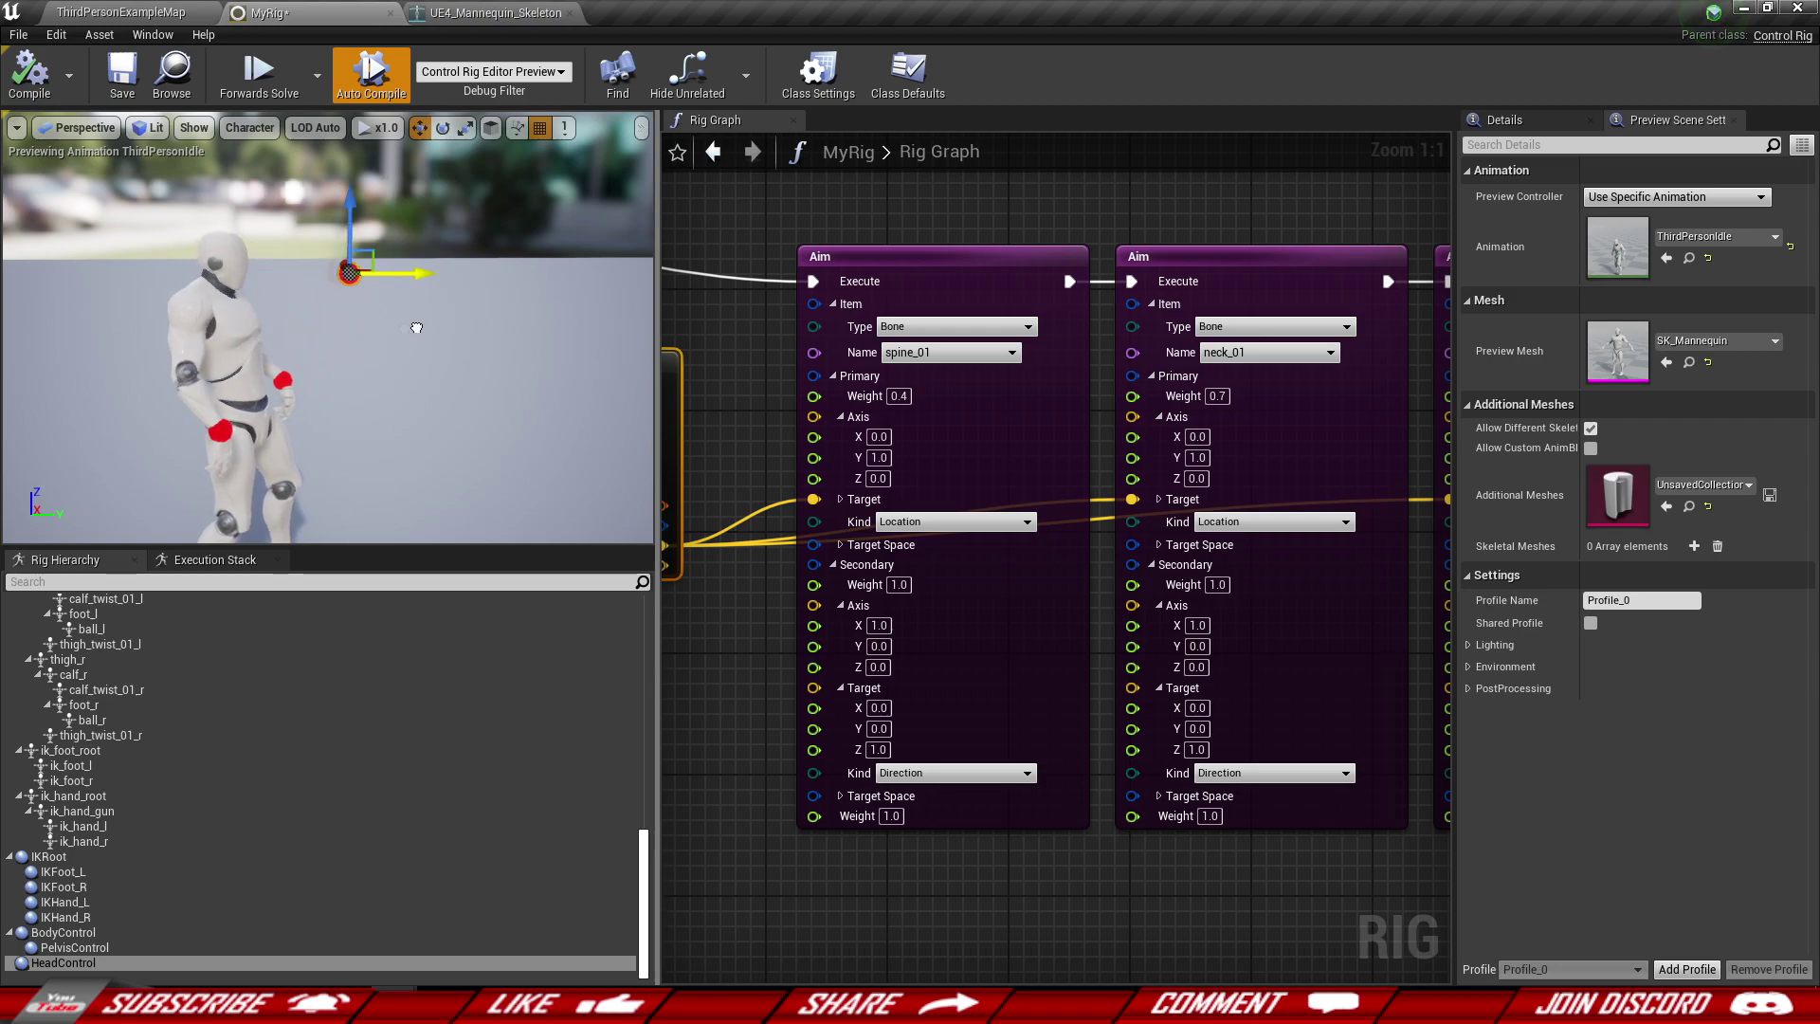
Step: Move the HeadControl's Get Transform node farther away from the three Aim nodes
scroll(773, 415, down, 5)
right_drag(773, 415, 1150, 425)
drag(1014, 461, 938, 467)
Step: Move the HeadControl across to the mannequin's right side to check from the front how the spine, neck and head follow
mouse_move(584, 426)
right_down()
mouse_move(446, 426)
mouse_move(584, 426)
right_up()
right_drag(417, 339, 422, 347)
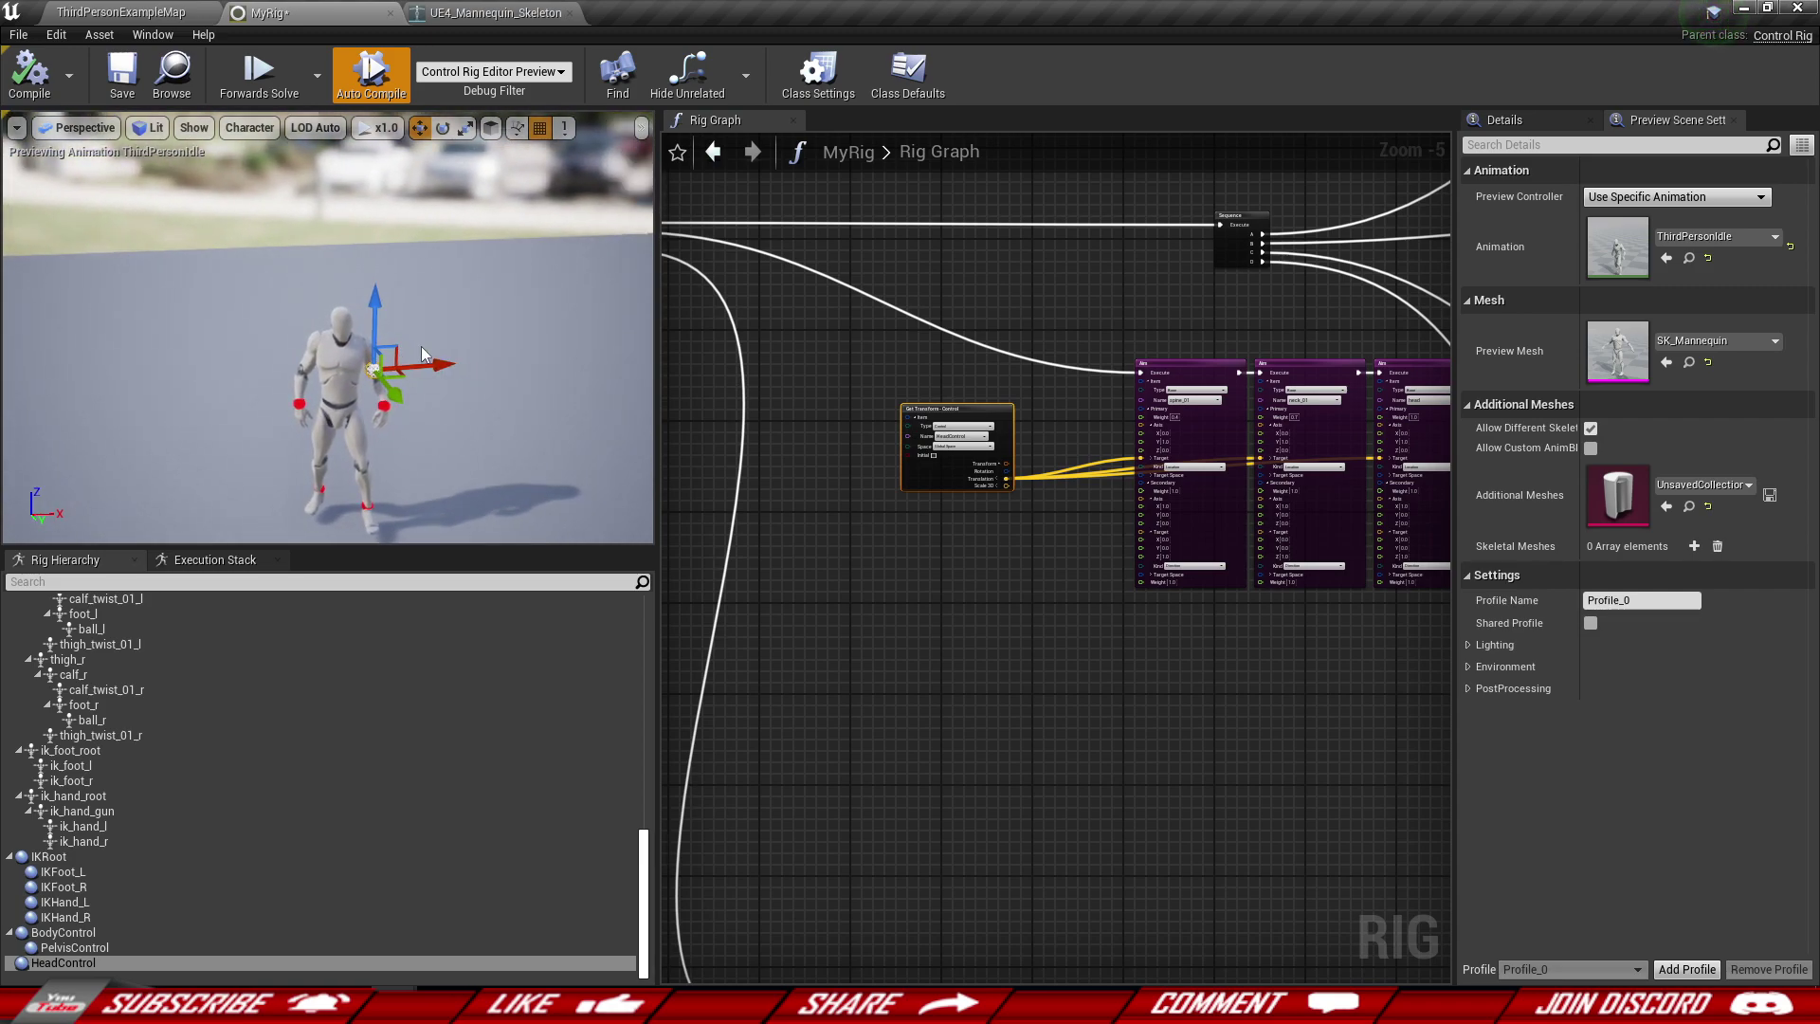
drag(185, 327, 520, 308)
drag(650, 224, 243, 361)
right_drag(1117, 561, 1015, 469)
scroll(1061, 442, up, 2)
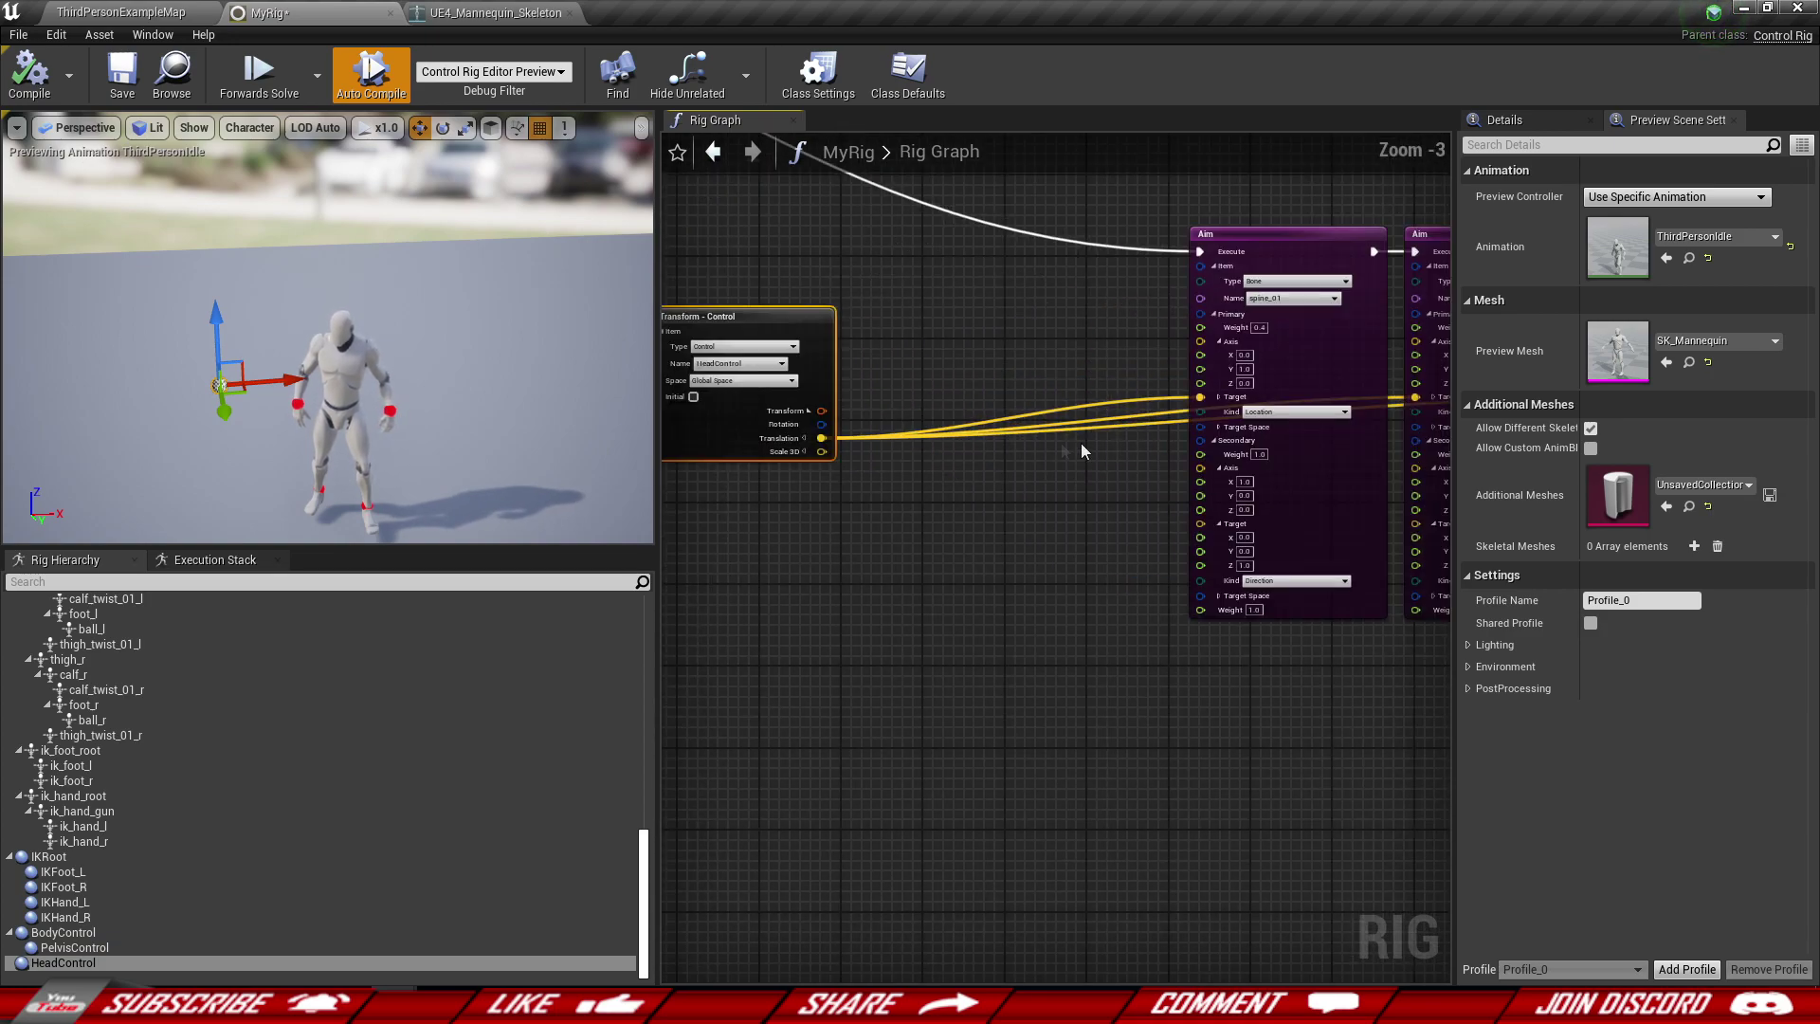
Step: Duplicate the spine_01 Aim node, place the copy ahead of it, and wire the copy into the execution chain before the original
click(1299, 472)
key(ctrl+c)
key(ctrl+v)
drag(1381, 779, 1096, 240)
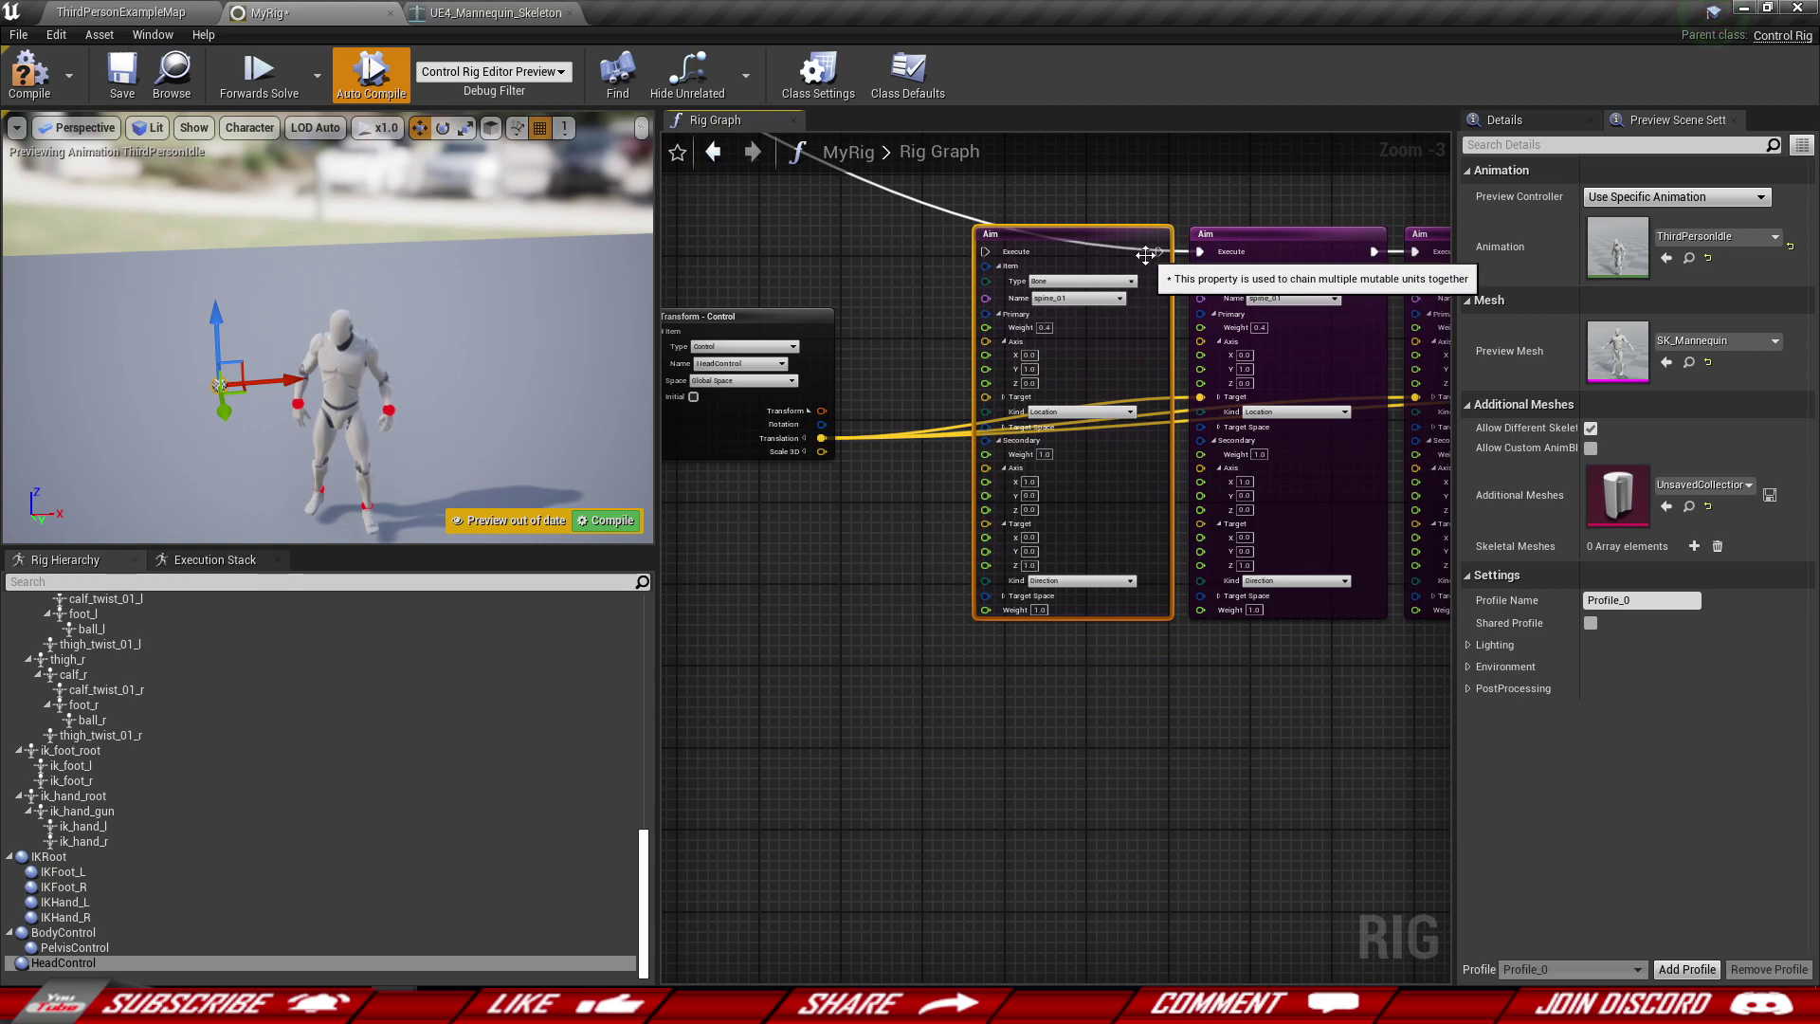
ctrl+drag(1199, 252, 986, 252)
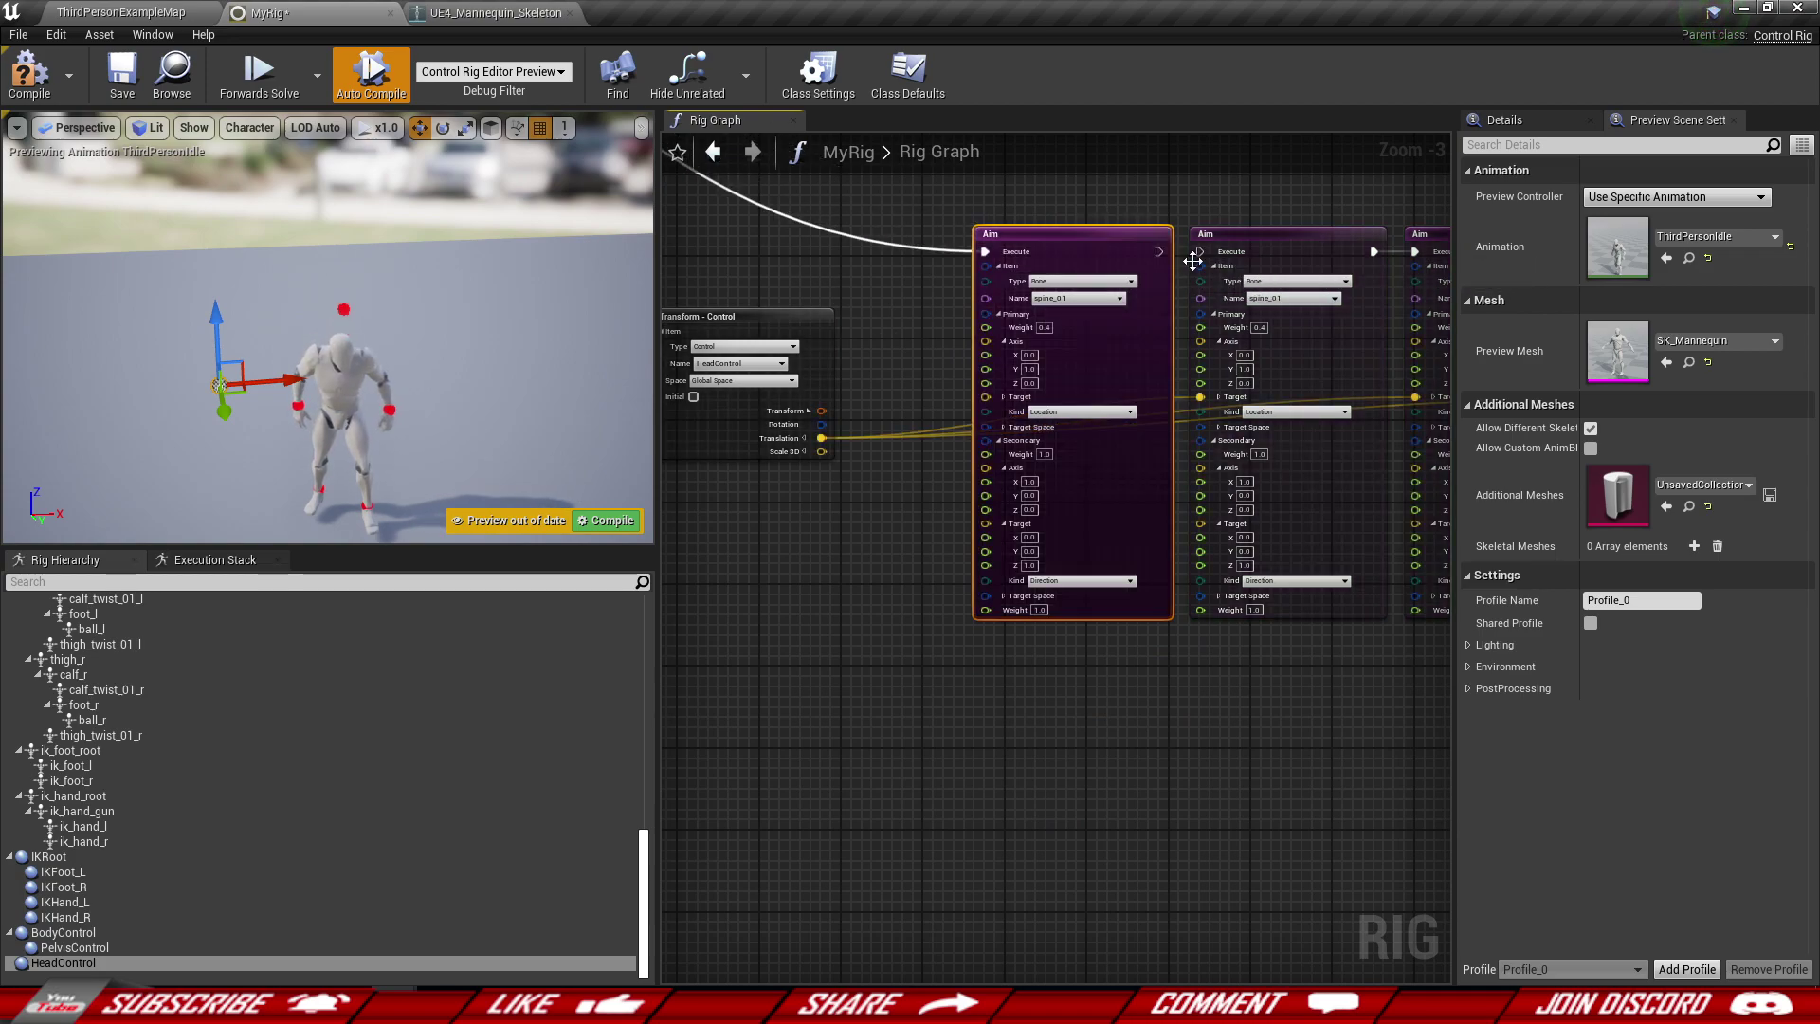
drag(1158, 251, 1200, 251)
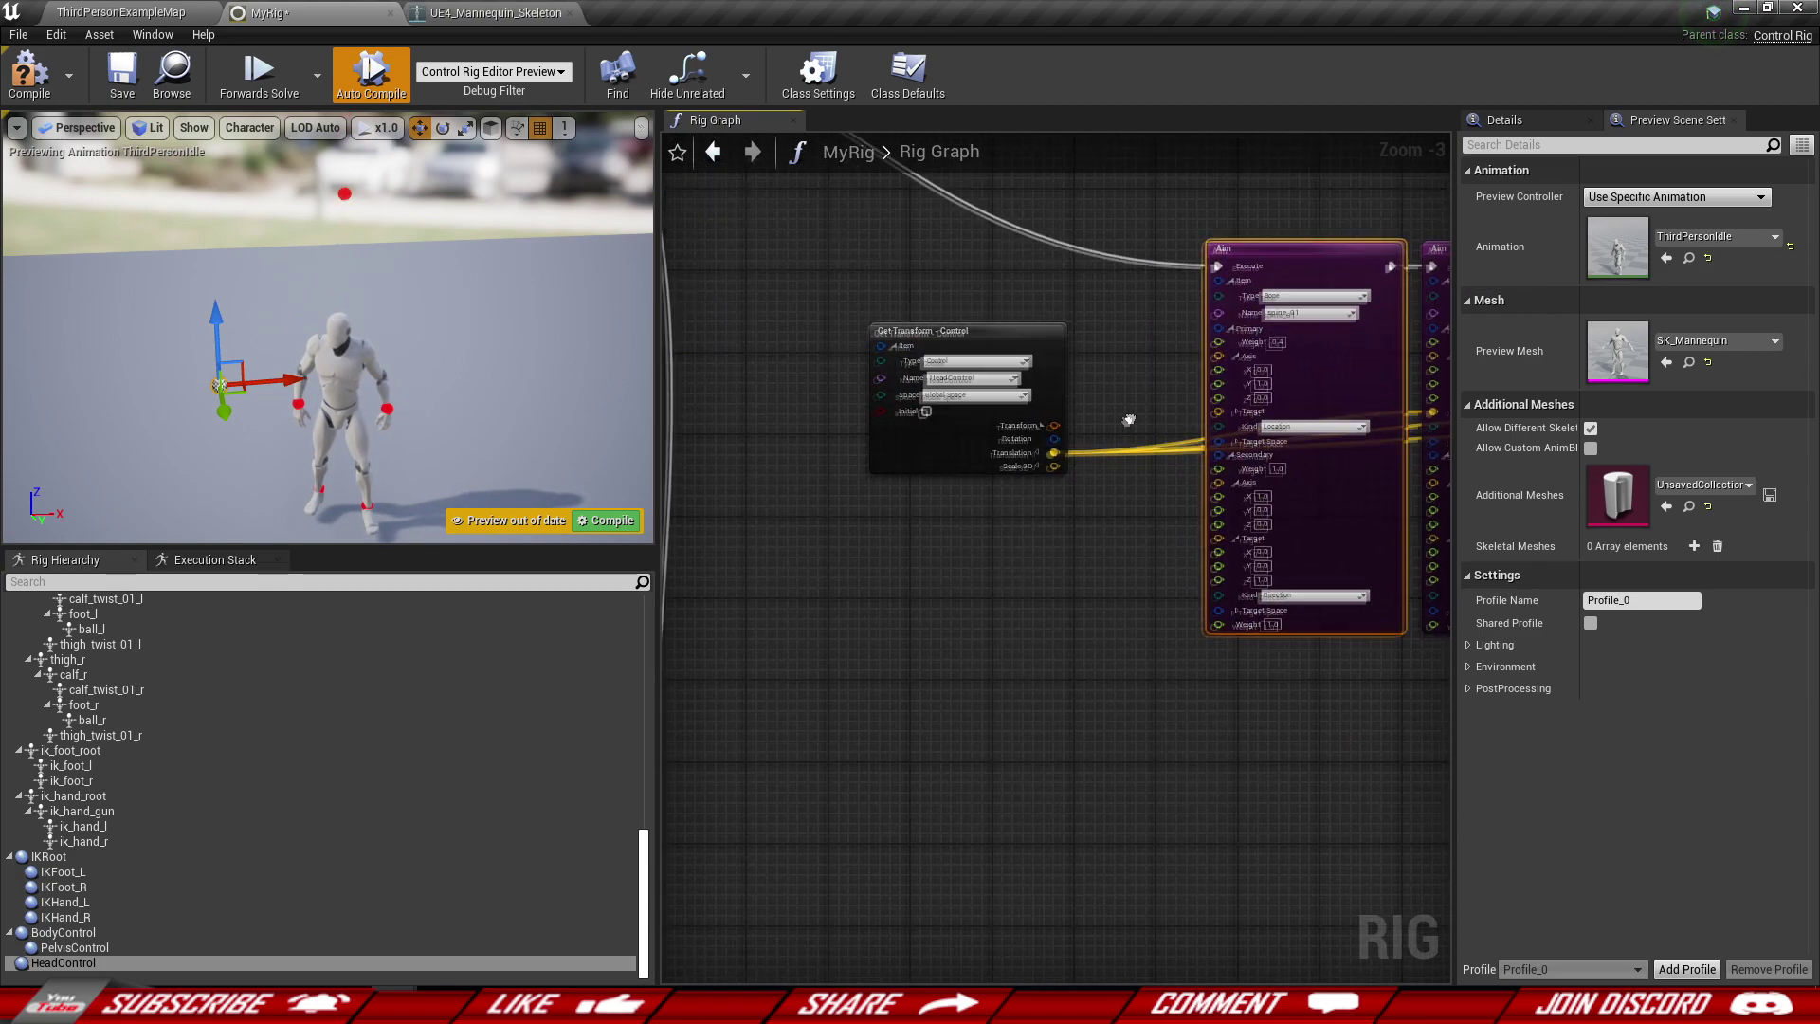
Step: Paste another copy of the Aim node at the start of the chain, wire its execution pins in, and move HeadControl's Get Transform node aside
key(ctrl+v)
drag(1232, 749, 1163, 490)
drag(966, 471, 842, 471)
ctrl+drag(1208, 275, 995, 275)
drag(1167, 276, 1211, 276)
Step: Set the bone of the second Aim node in the chain to spine_02
scroll(1132, 347, up, 3)
mouse_move(1137, 353)
right_down()
mouse_move(1016, 386)
mouse_move(1034, 363)
mouse_move(1106, 368)
right_up()
click(912, 348)
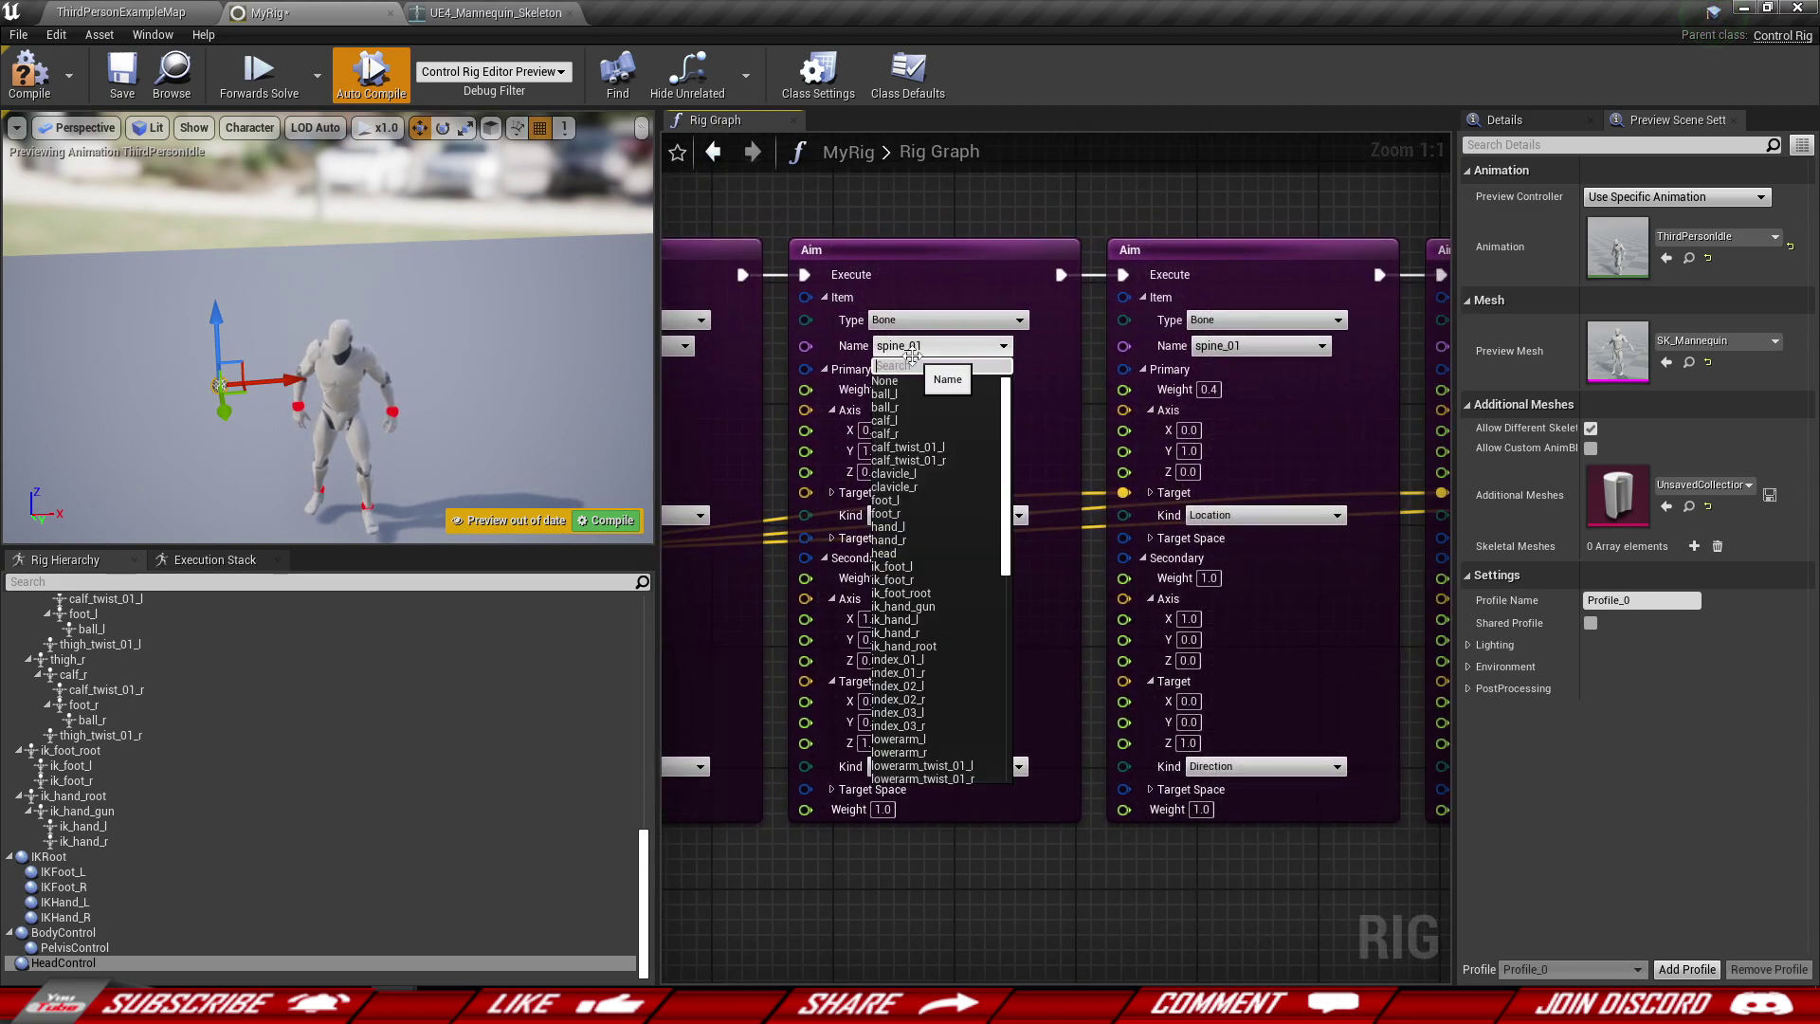
text(spine)
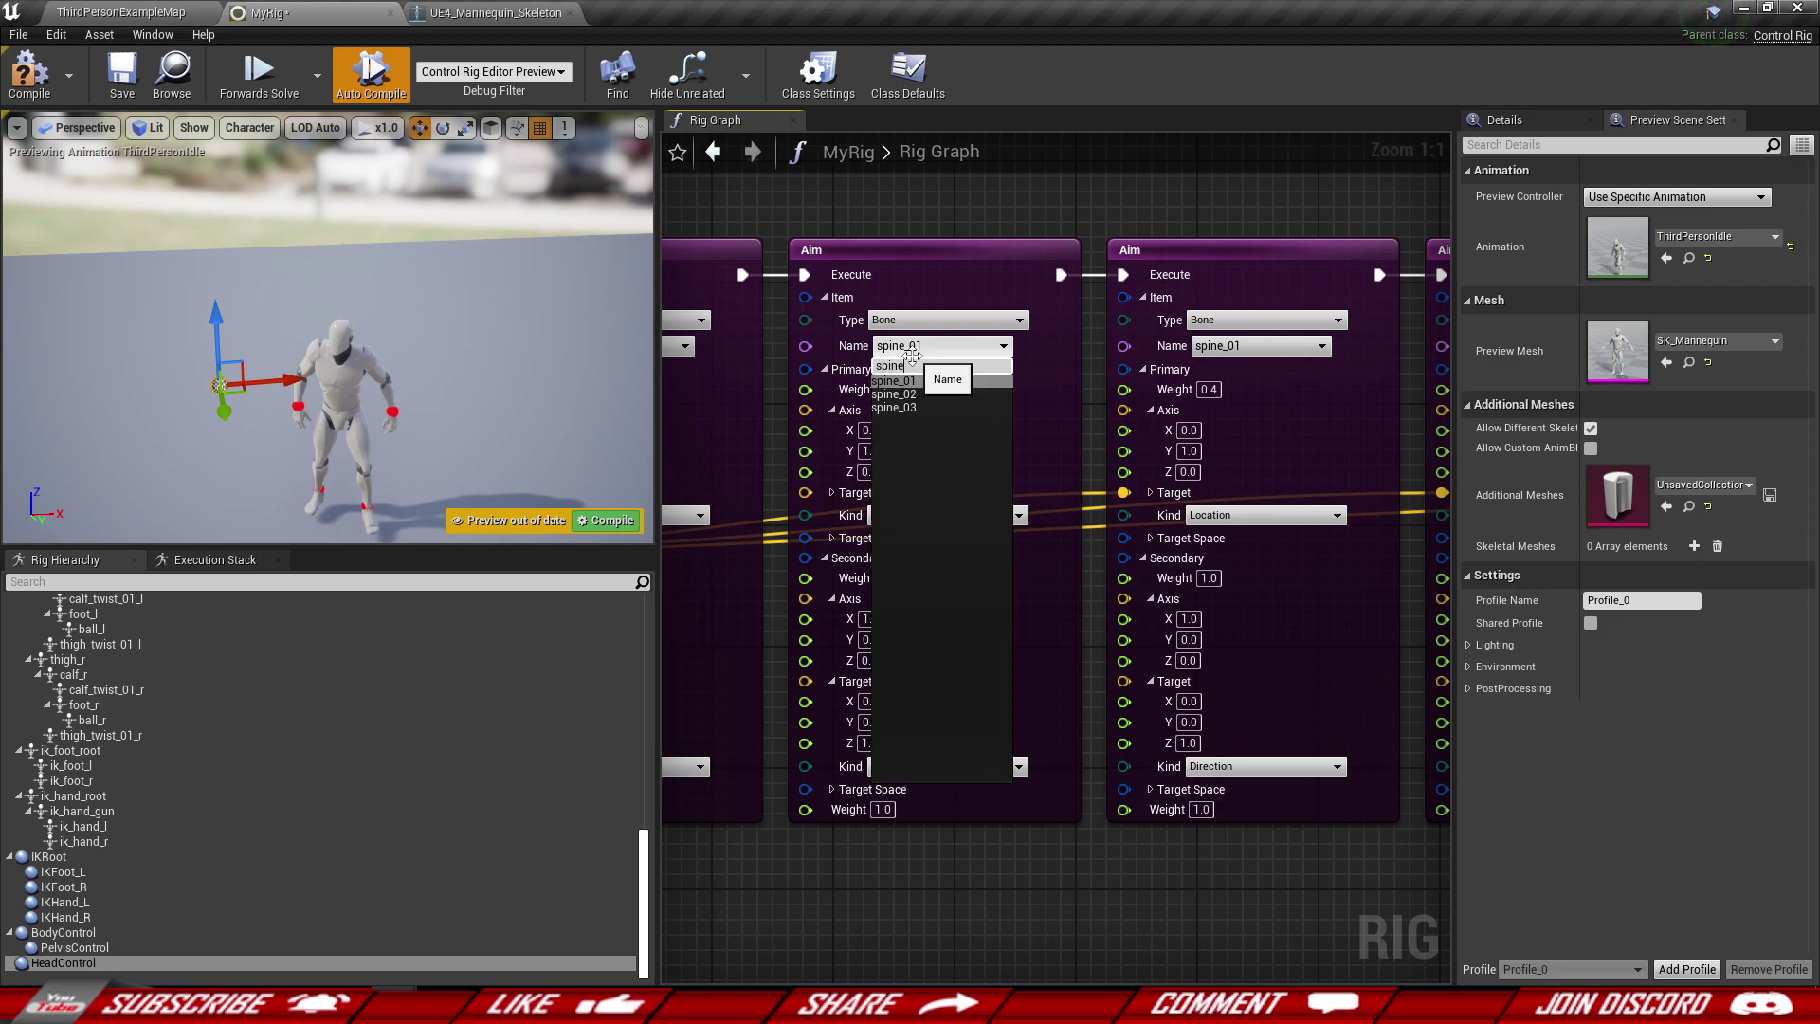
click(905, 394)
Step: Set the bone of the first Aim node in the chain to spine_03
right_drag(910, 398, 1050, 393)
click(797, 341)
text(spine)
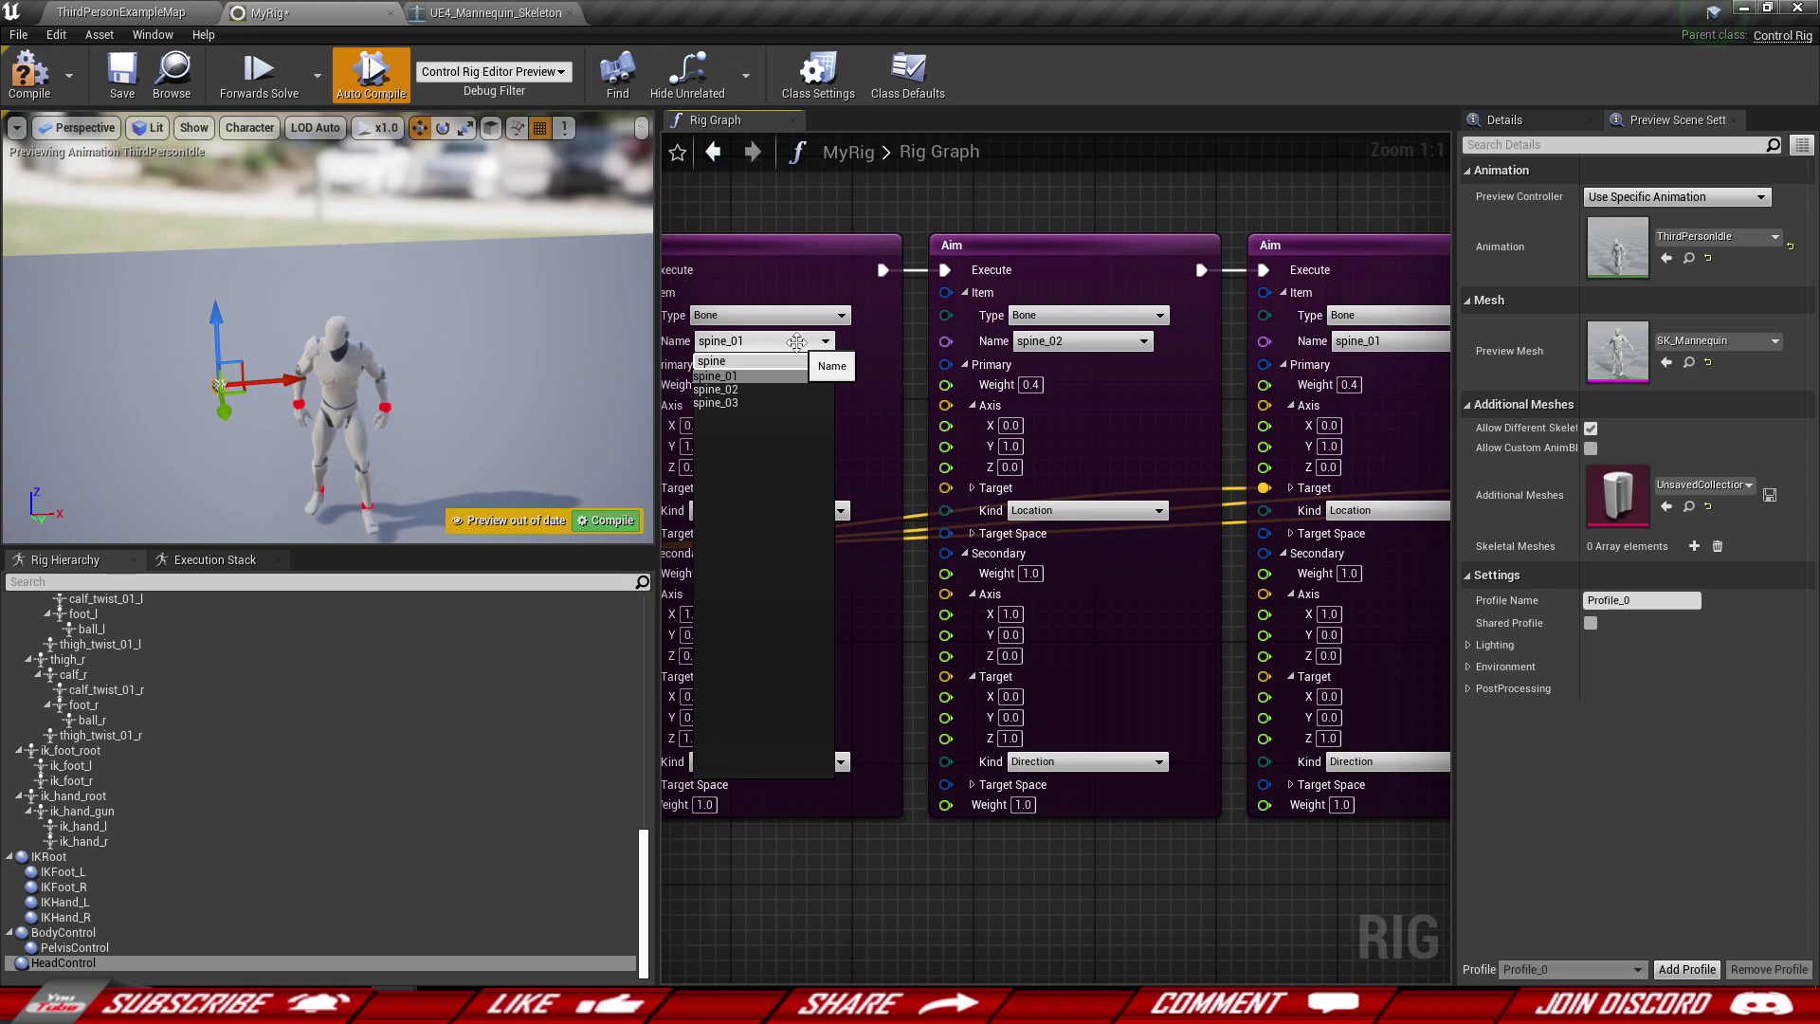
click(769, 403)
scroll(767, 408, down, 3)
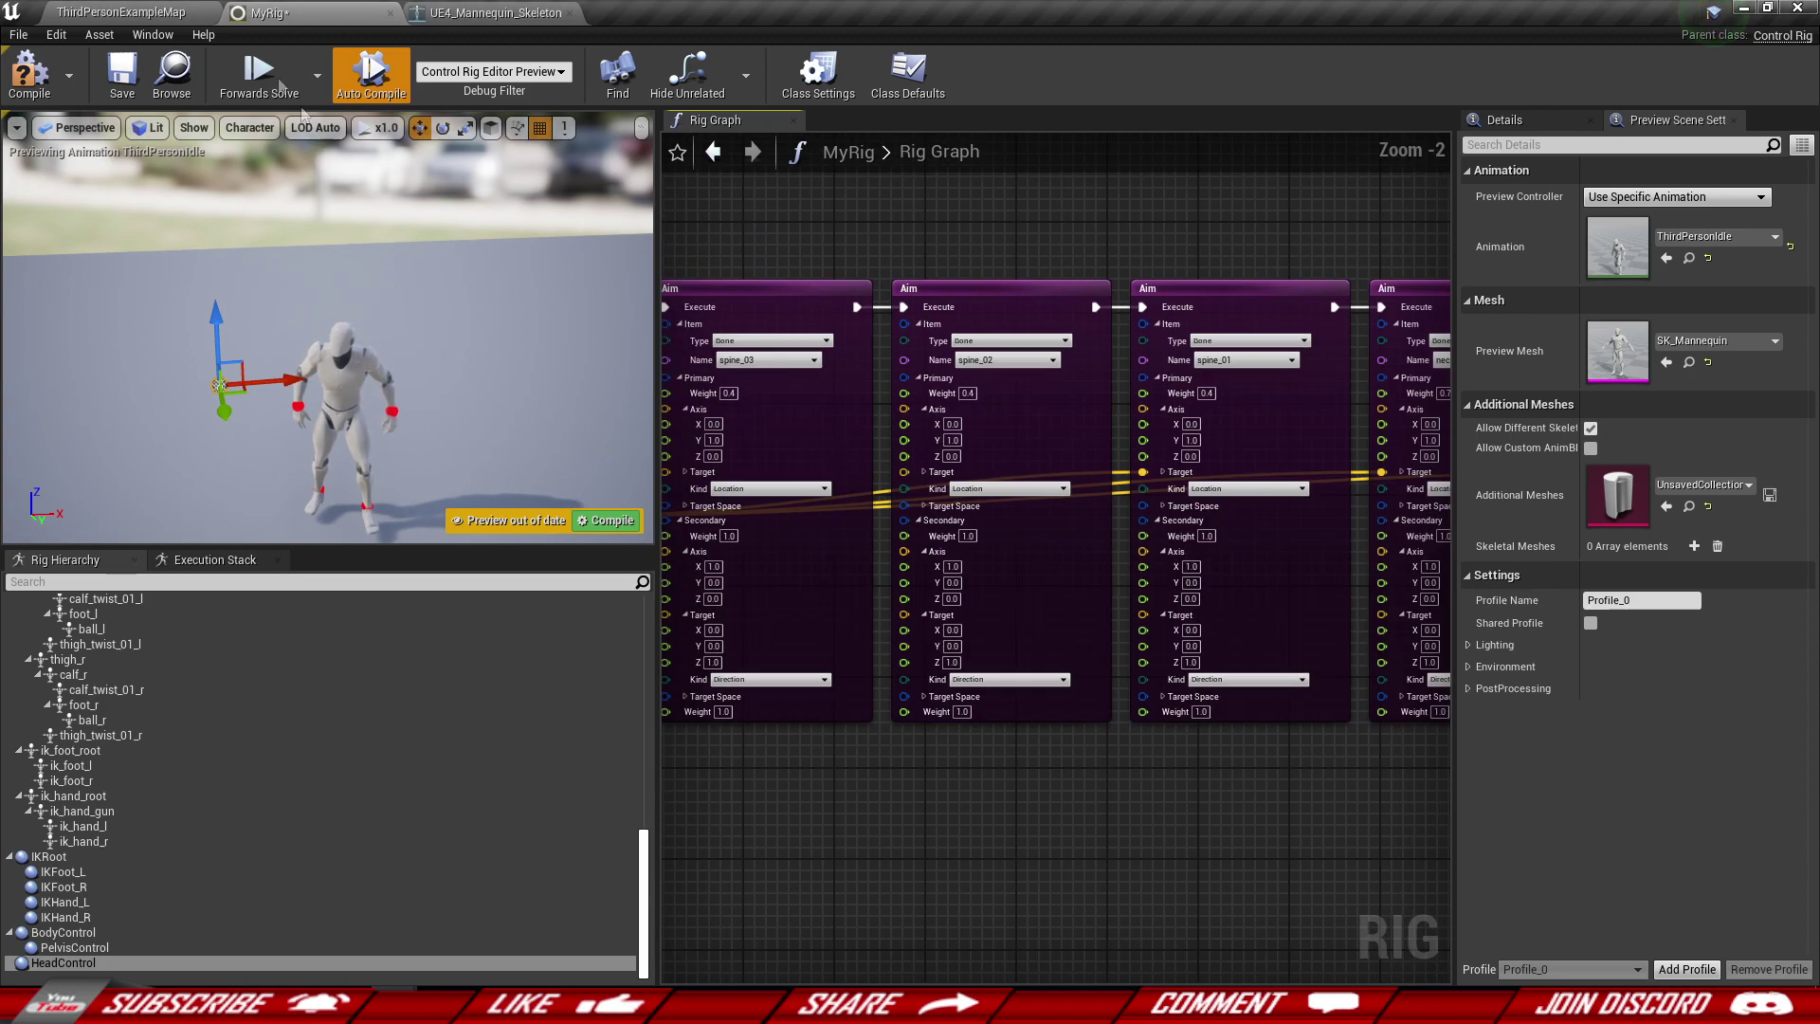
Step: Examine the order of the spine bones in the UE4_Mannequin_Skeleton bone tree, then return to MyRig
click(534, 12)
click(94, 217)
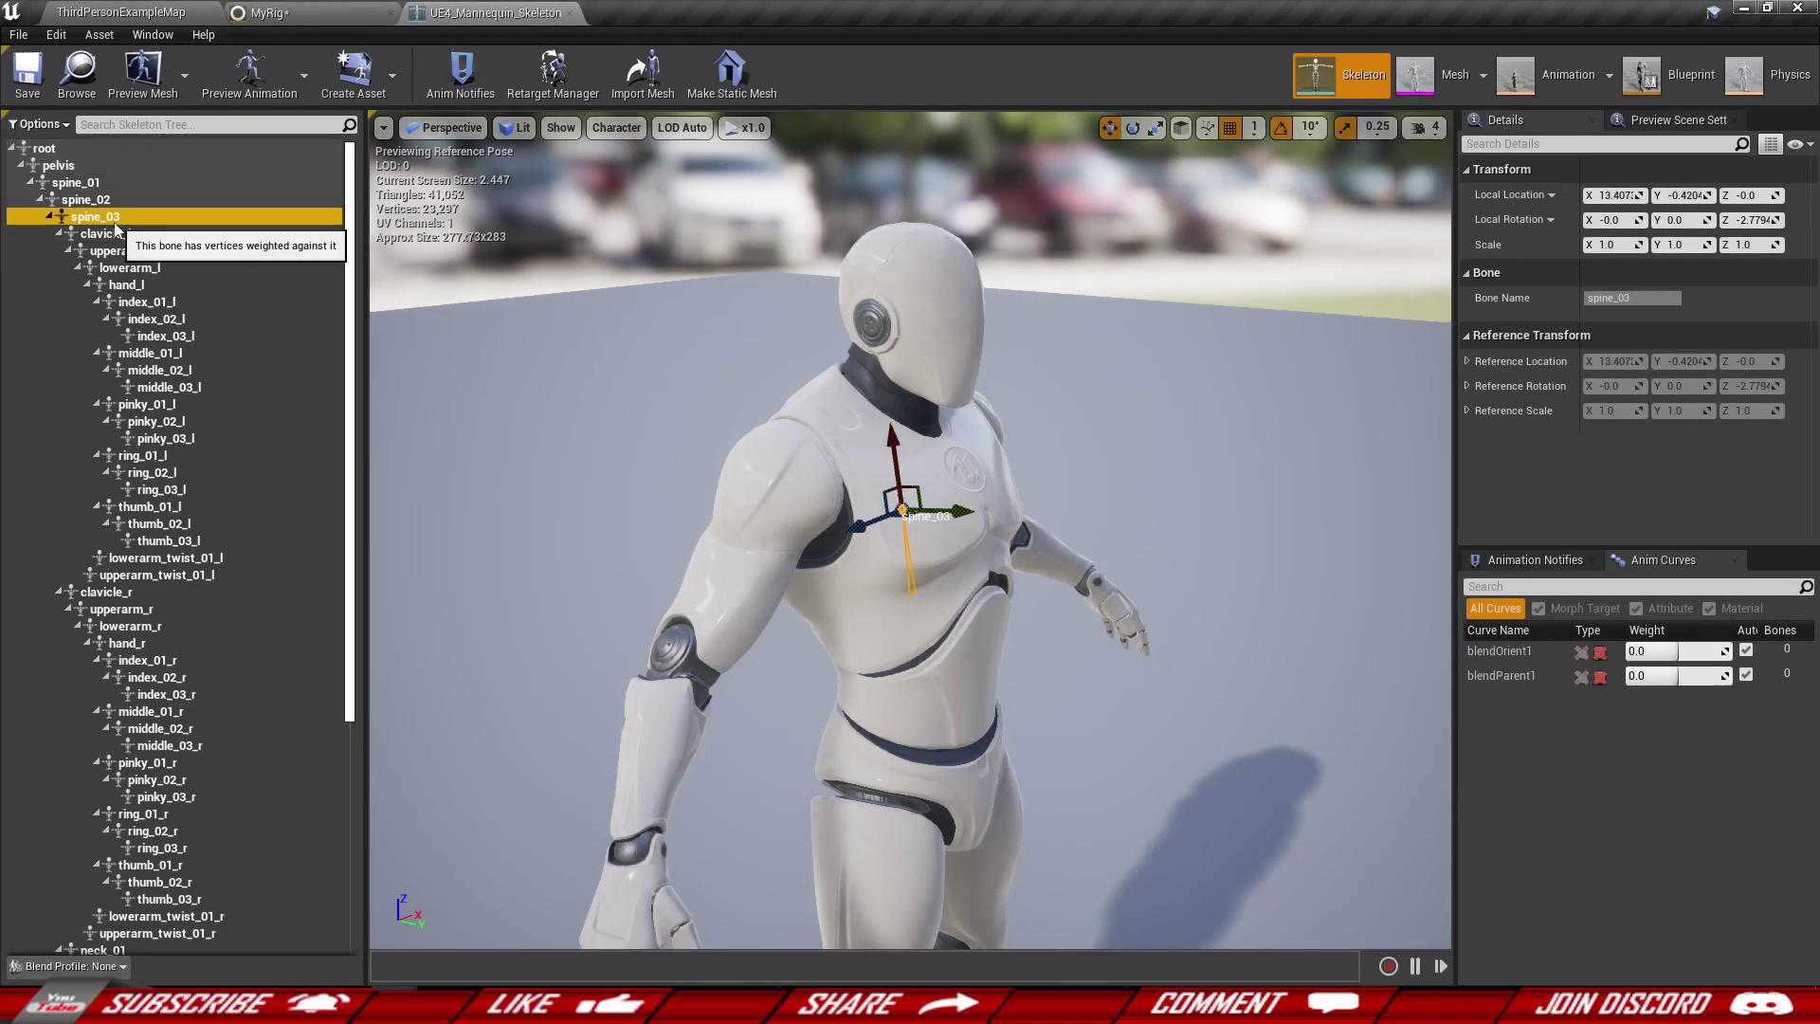
click(49, 216)
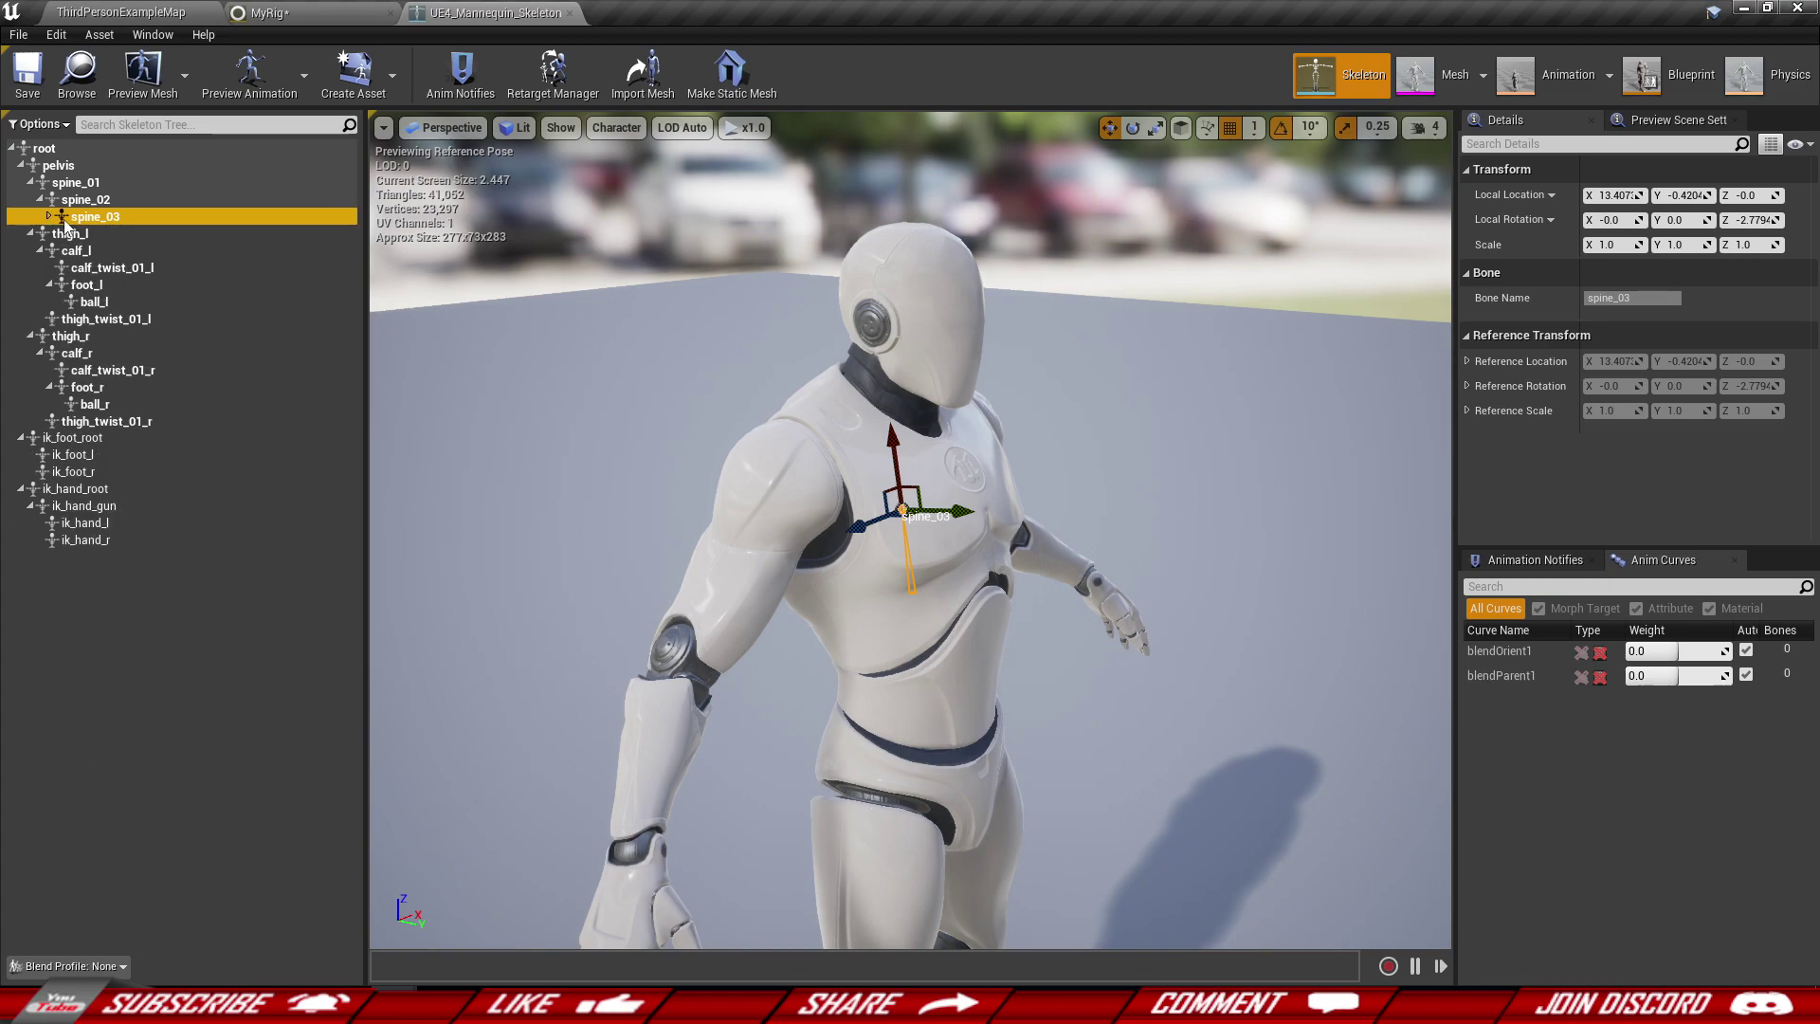
click(49, 217)
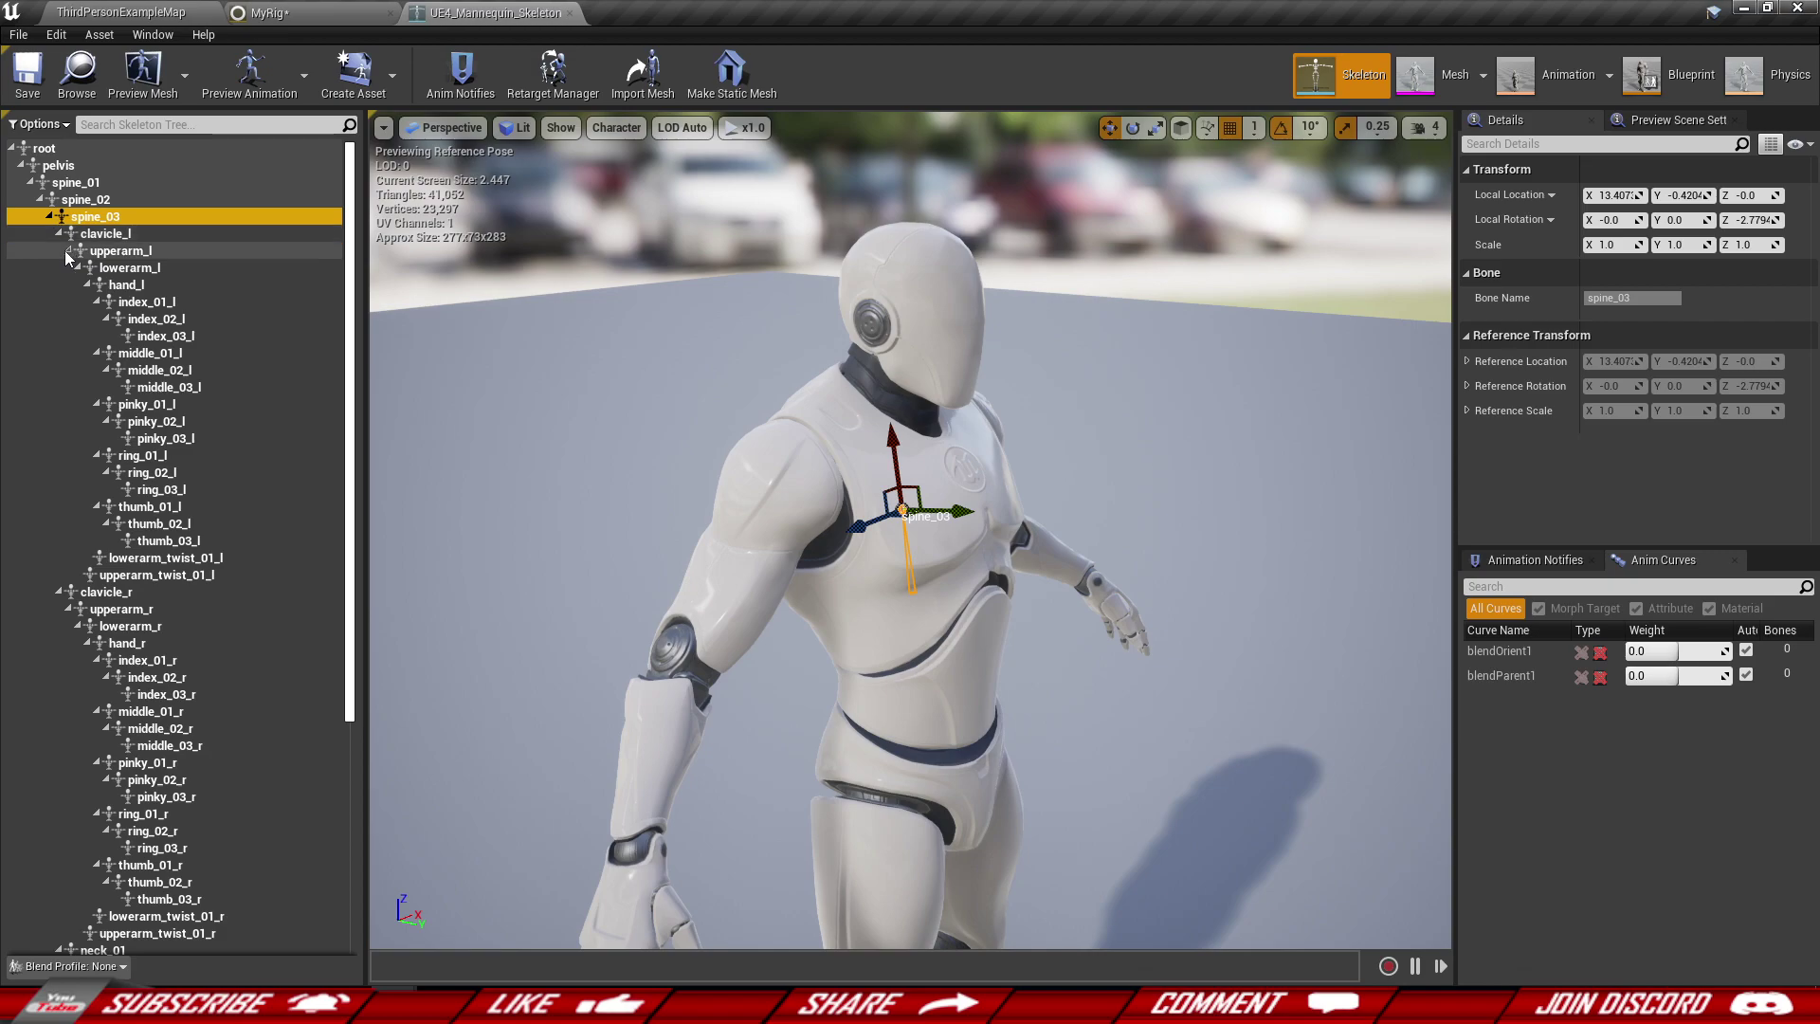
click(59, 249)
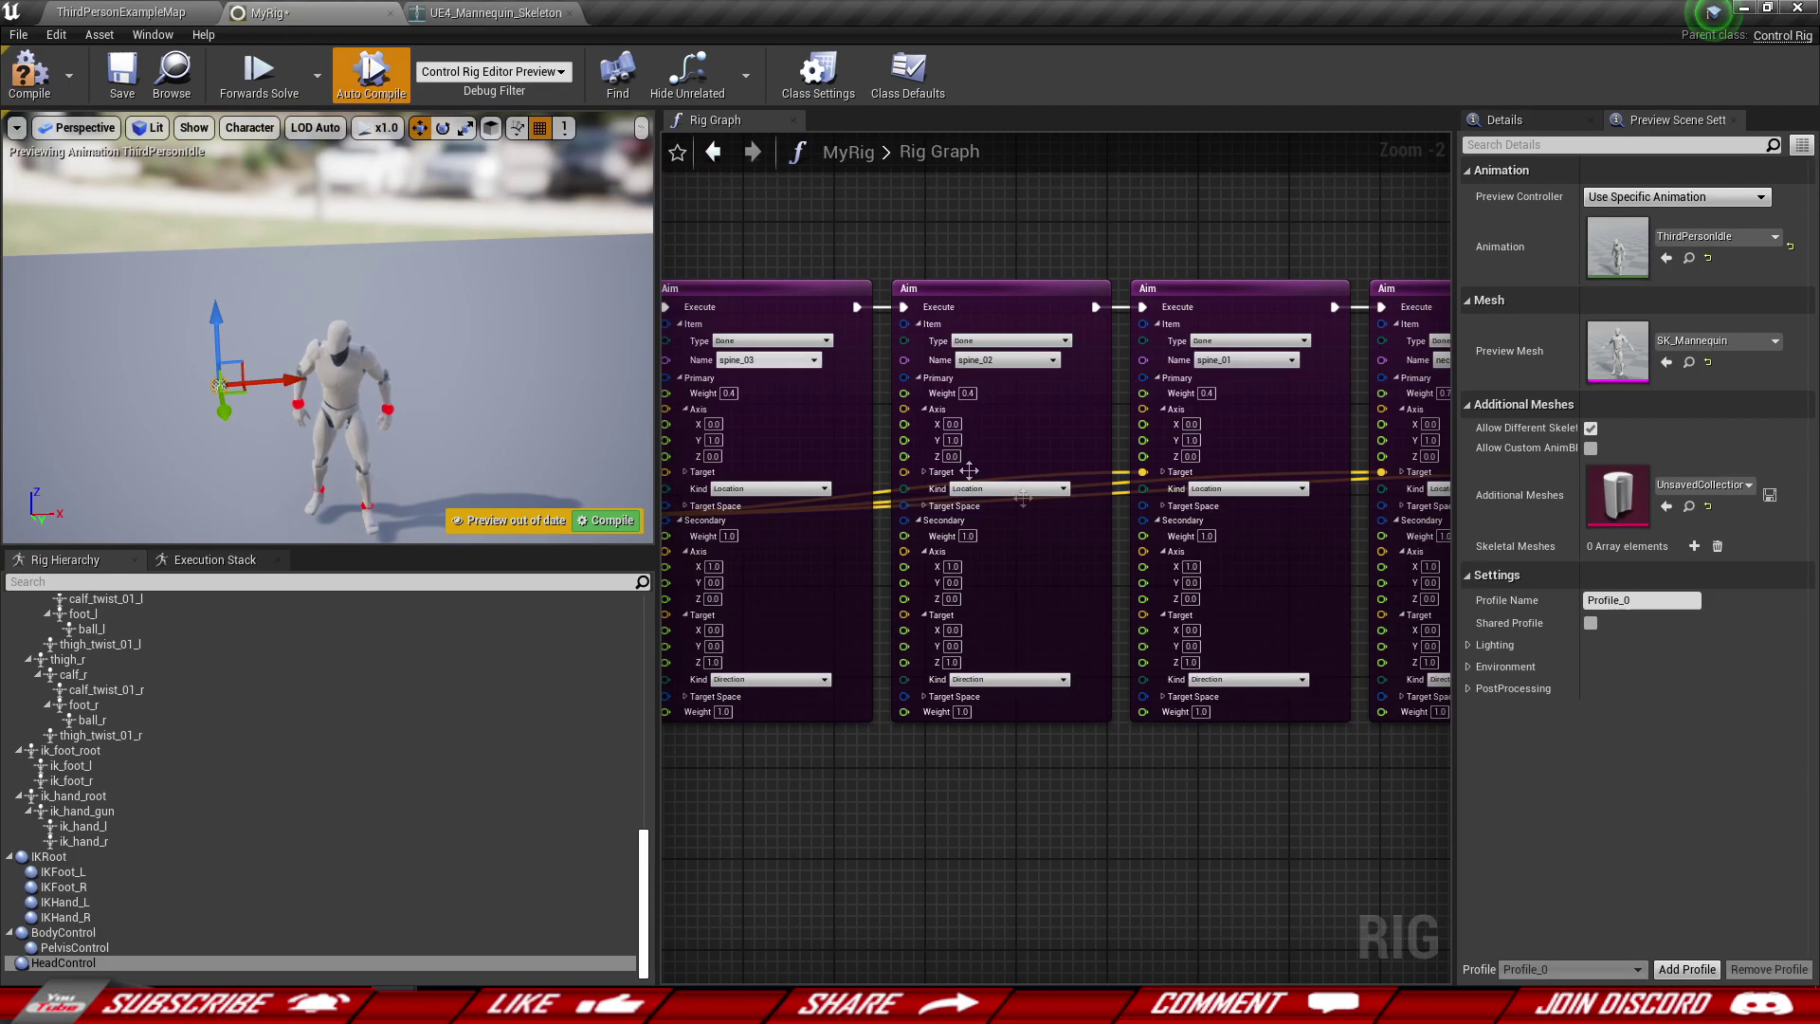
Step: Set the bone of the third Aim node in the chain, just before the neck_01 one, to spine_03
scroll(1131, 336, up, 2)
click(1131, 335)
text(spine)
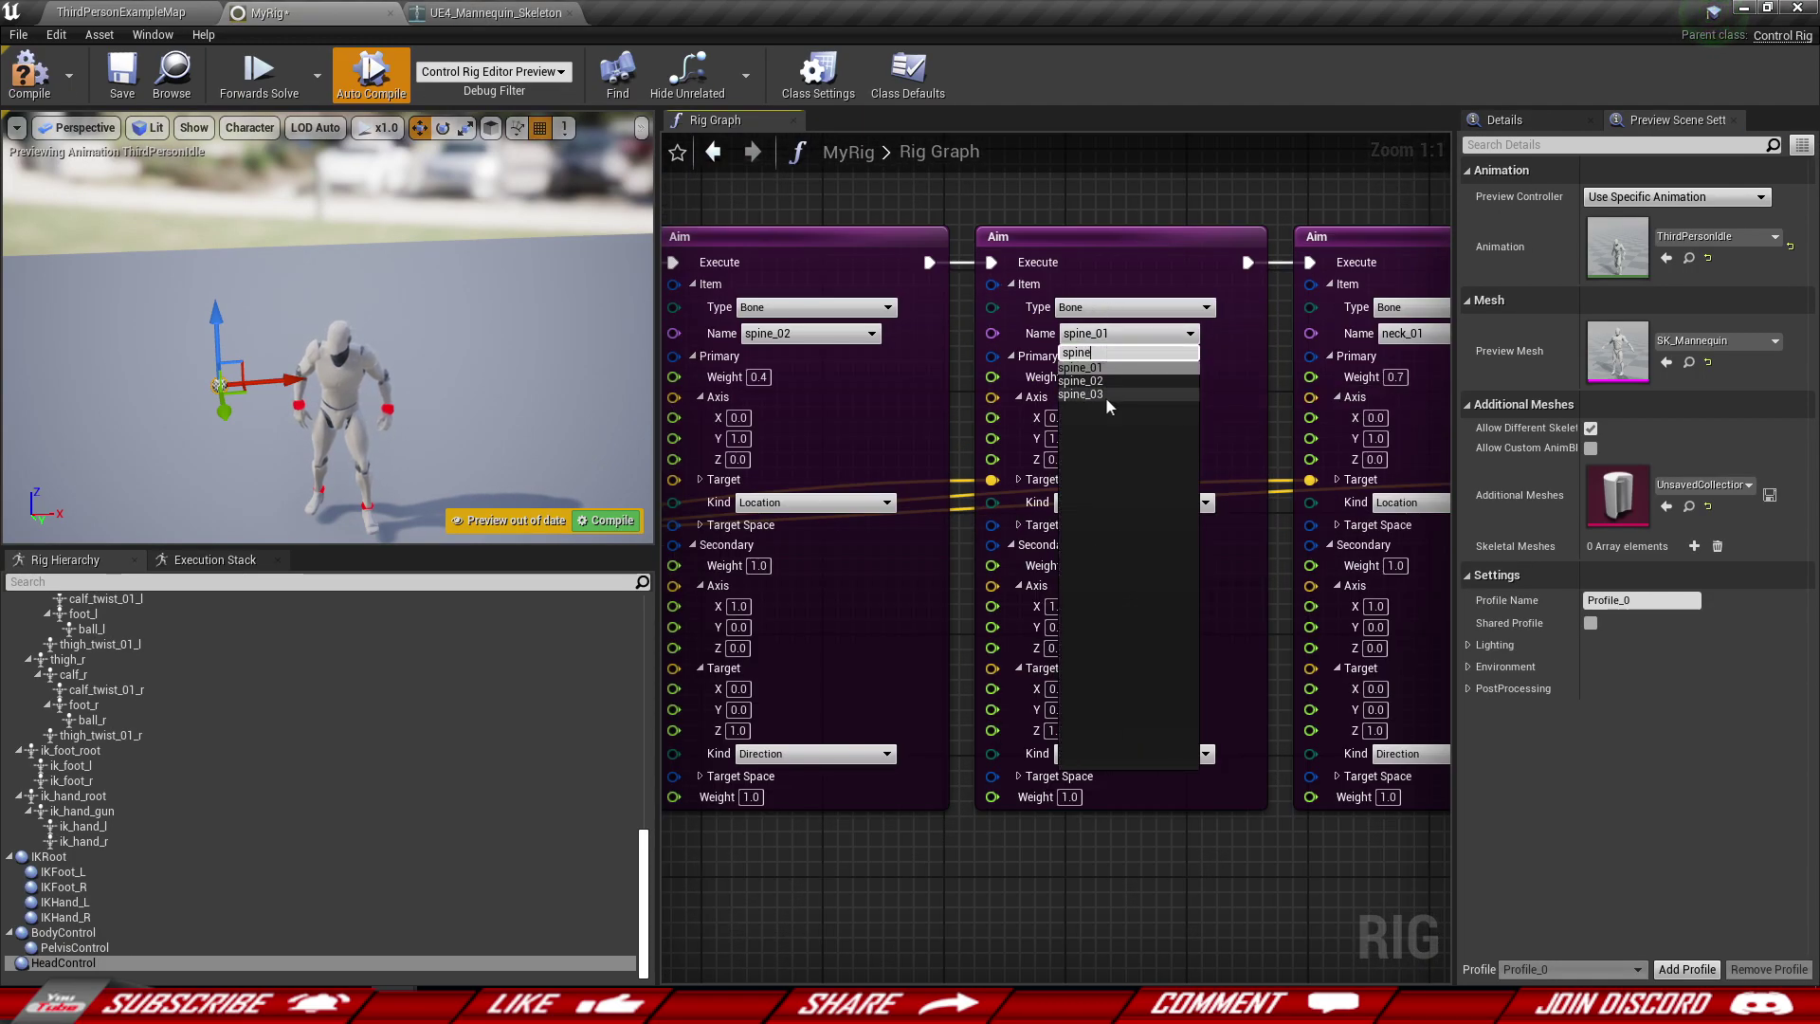
click(1105, 396)
Step: Set the bone of the first Aim node in the chain to spine_01 and compile the rig
right_drag(839, 338, 1375, 332)
click(943, 322)
click(1042, 347)
text(spi)
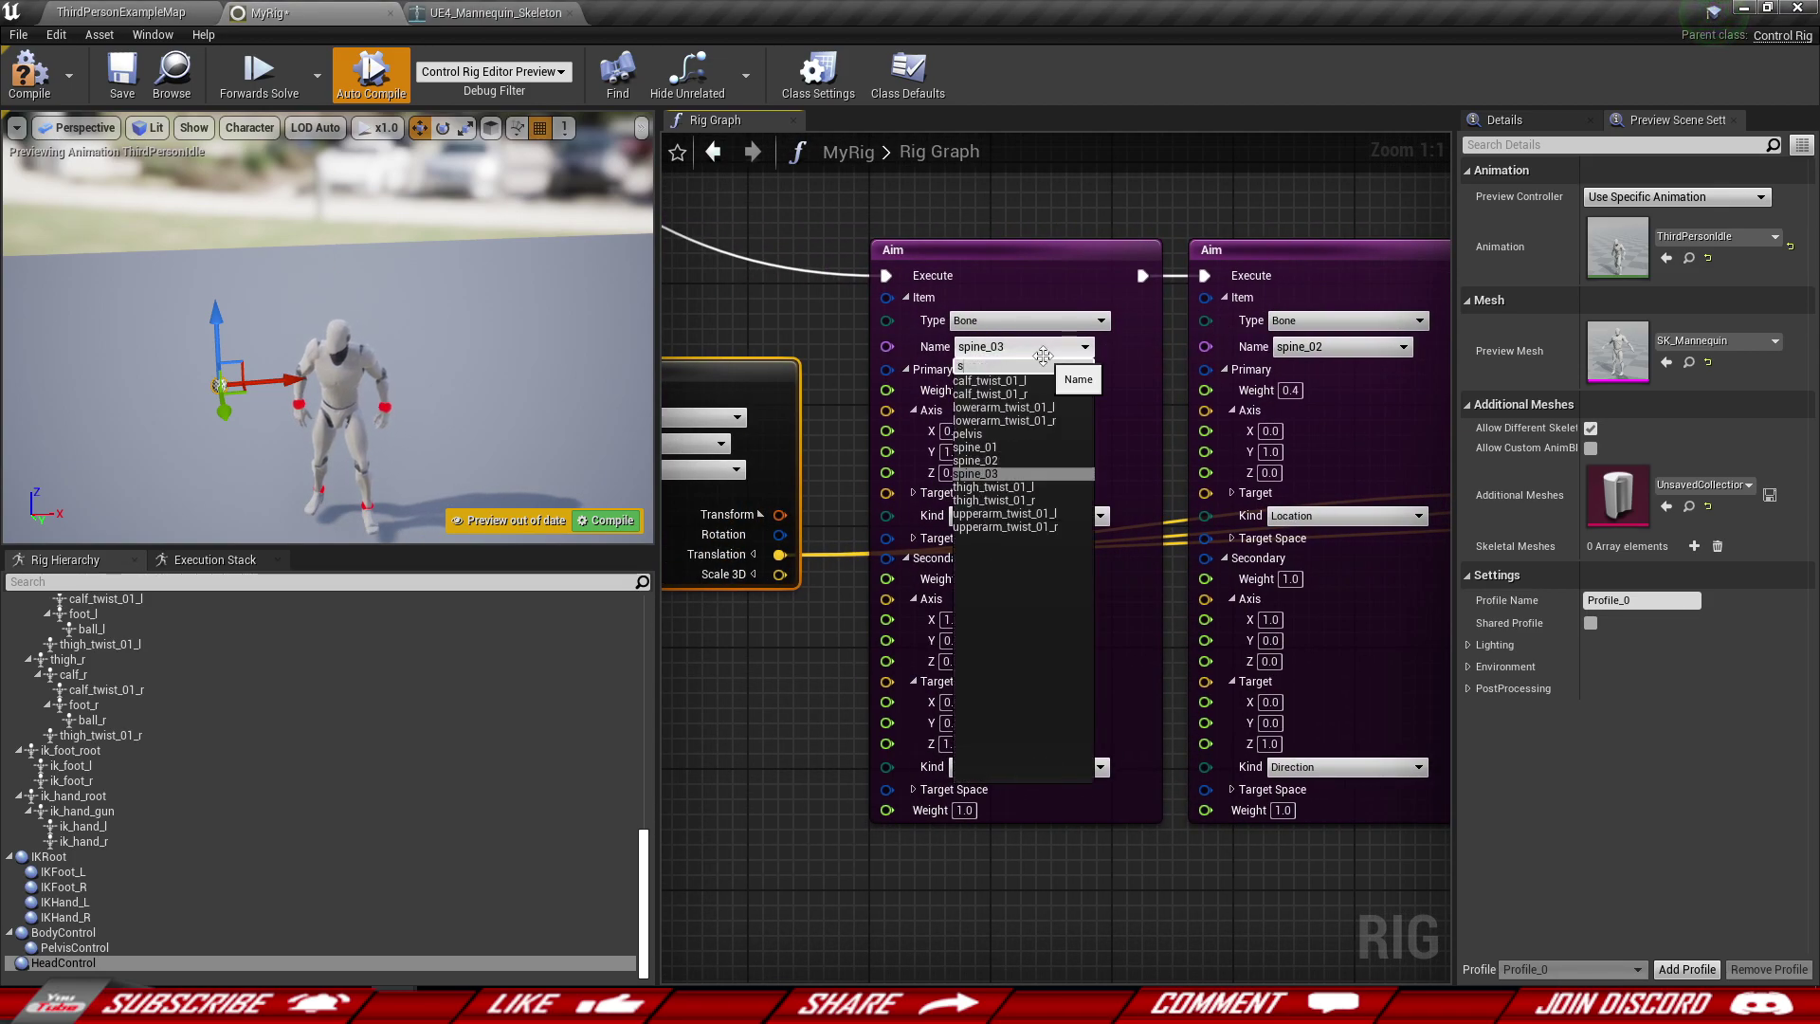
click(1019, 380)
right_drag(1085, 428, 751, 387)
right_drag(1271, 398, 1323, 417)
scroll(1061, 394, down, 1)
right_drag(1061, 395, 1056, 398)
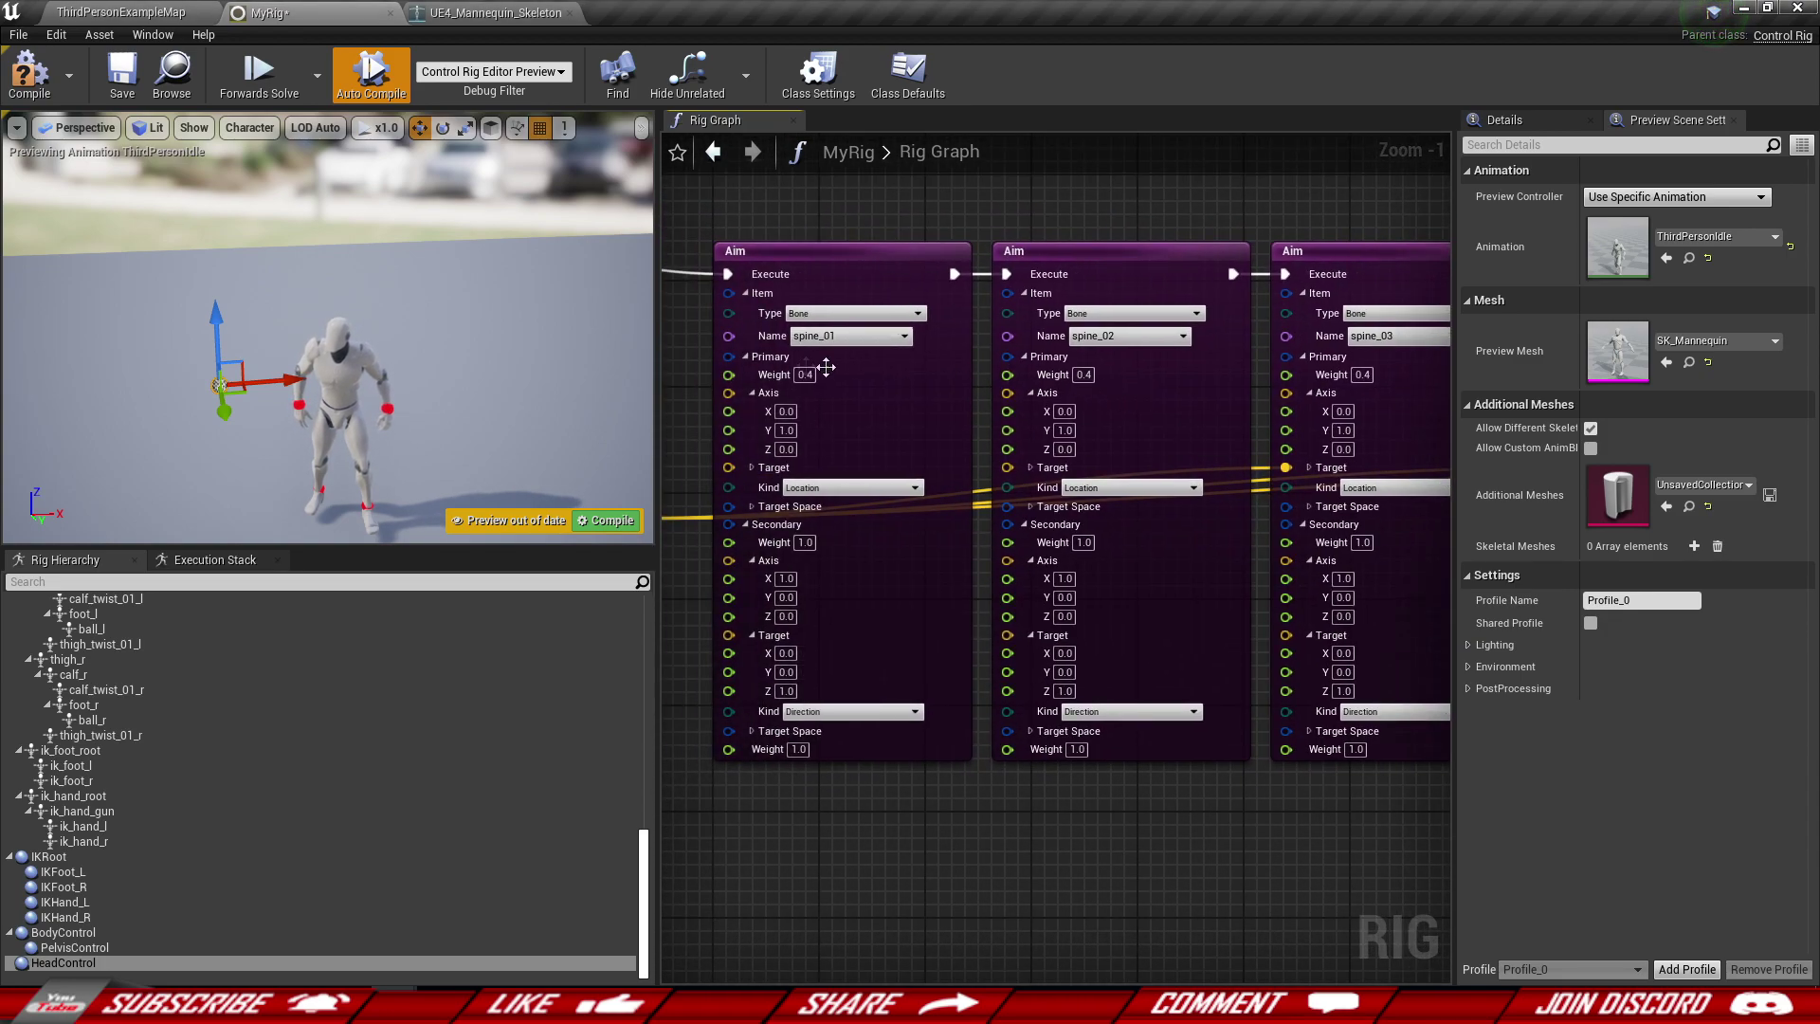
click(605, 520)
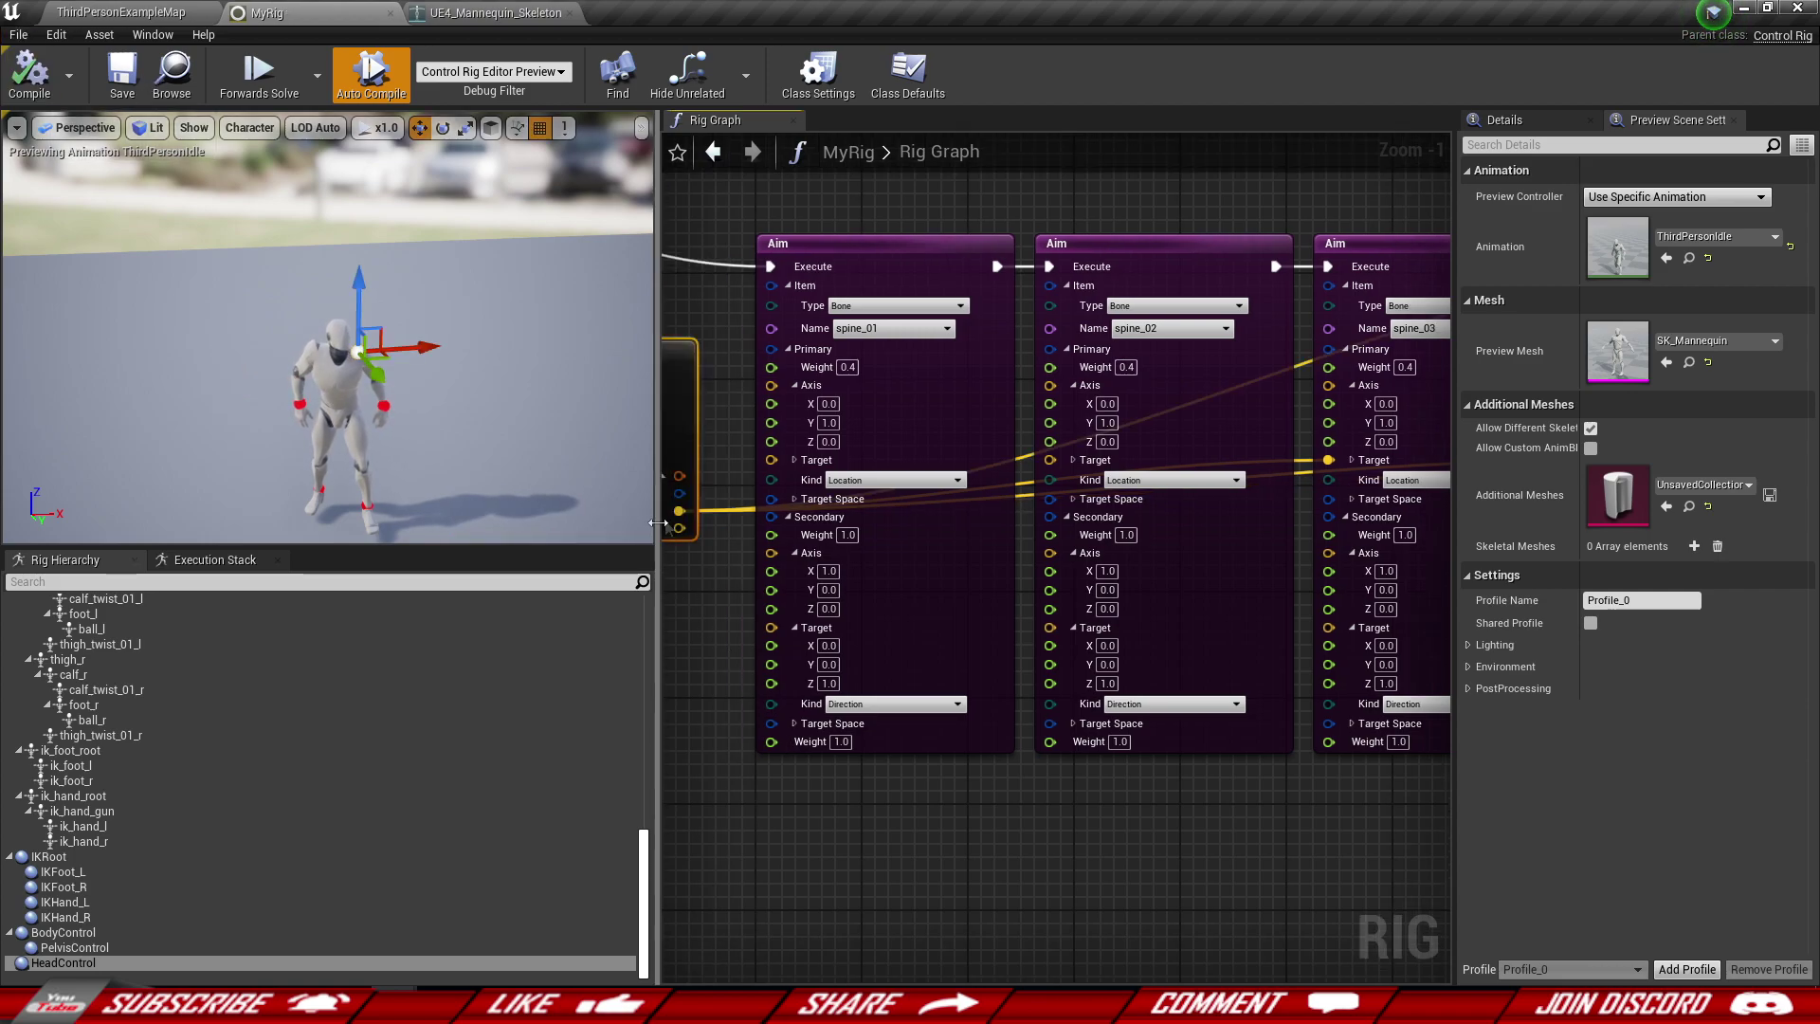
Step: Connect the Translation of HeadControl's Get Transform node to the primary Target of the spine_01 and spine_02 Aim nodes
drag(766, 503, 862, 455)
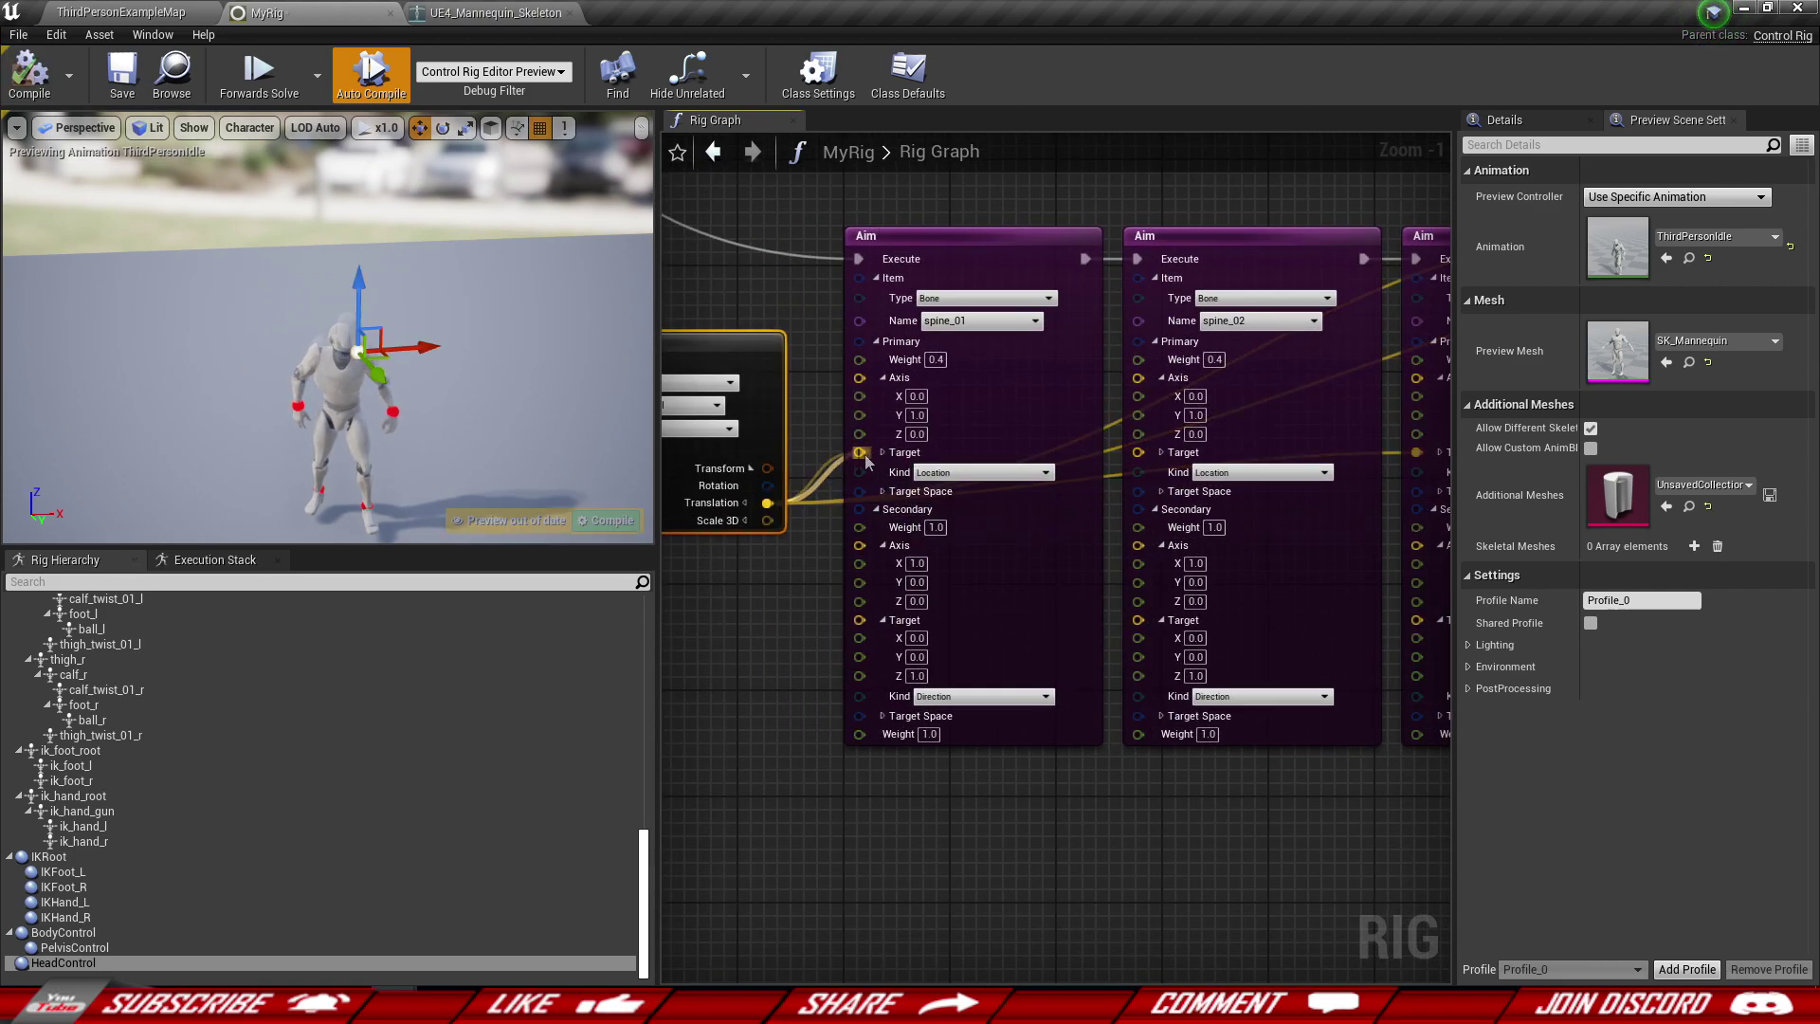
drag(766, 502, 1138, 452)
right_drag(1139, 452, 1113, 452)
Step: Move the HeadControl in front of the mannequin, sideways and vertically, to test how the three spine Aim nodes bend the body
right_drag(327, 327, 426, 260)
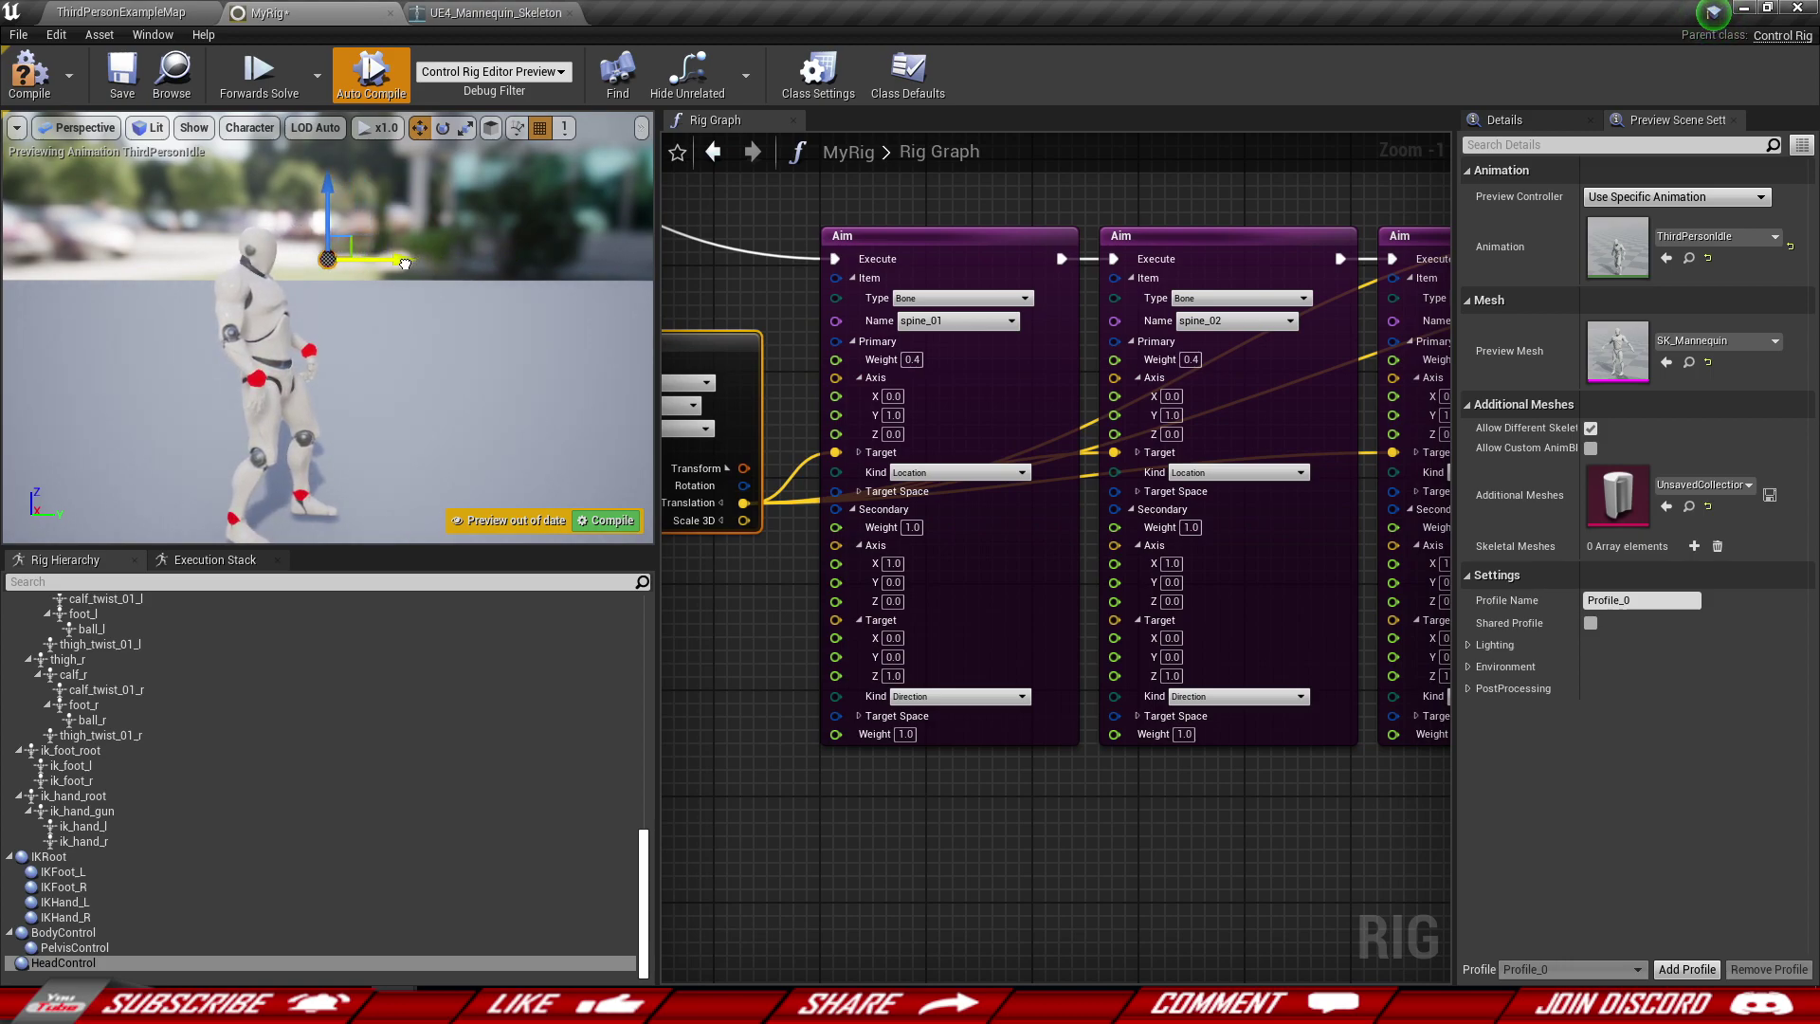
right_drag(327, 327, 113, 365)
mouse_move(395, 322)
right_down()
mouse_move(312, 327)
mouse_move(431, 322)
right_up()
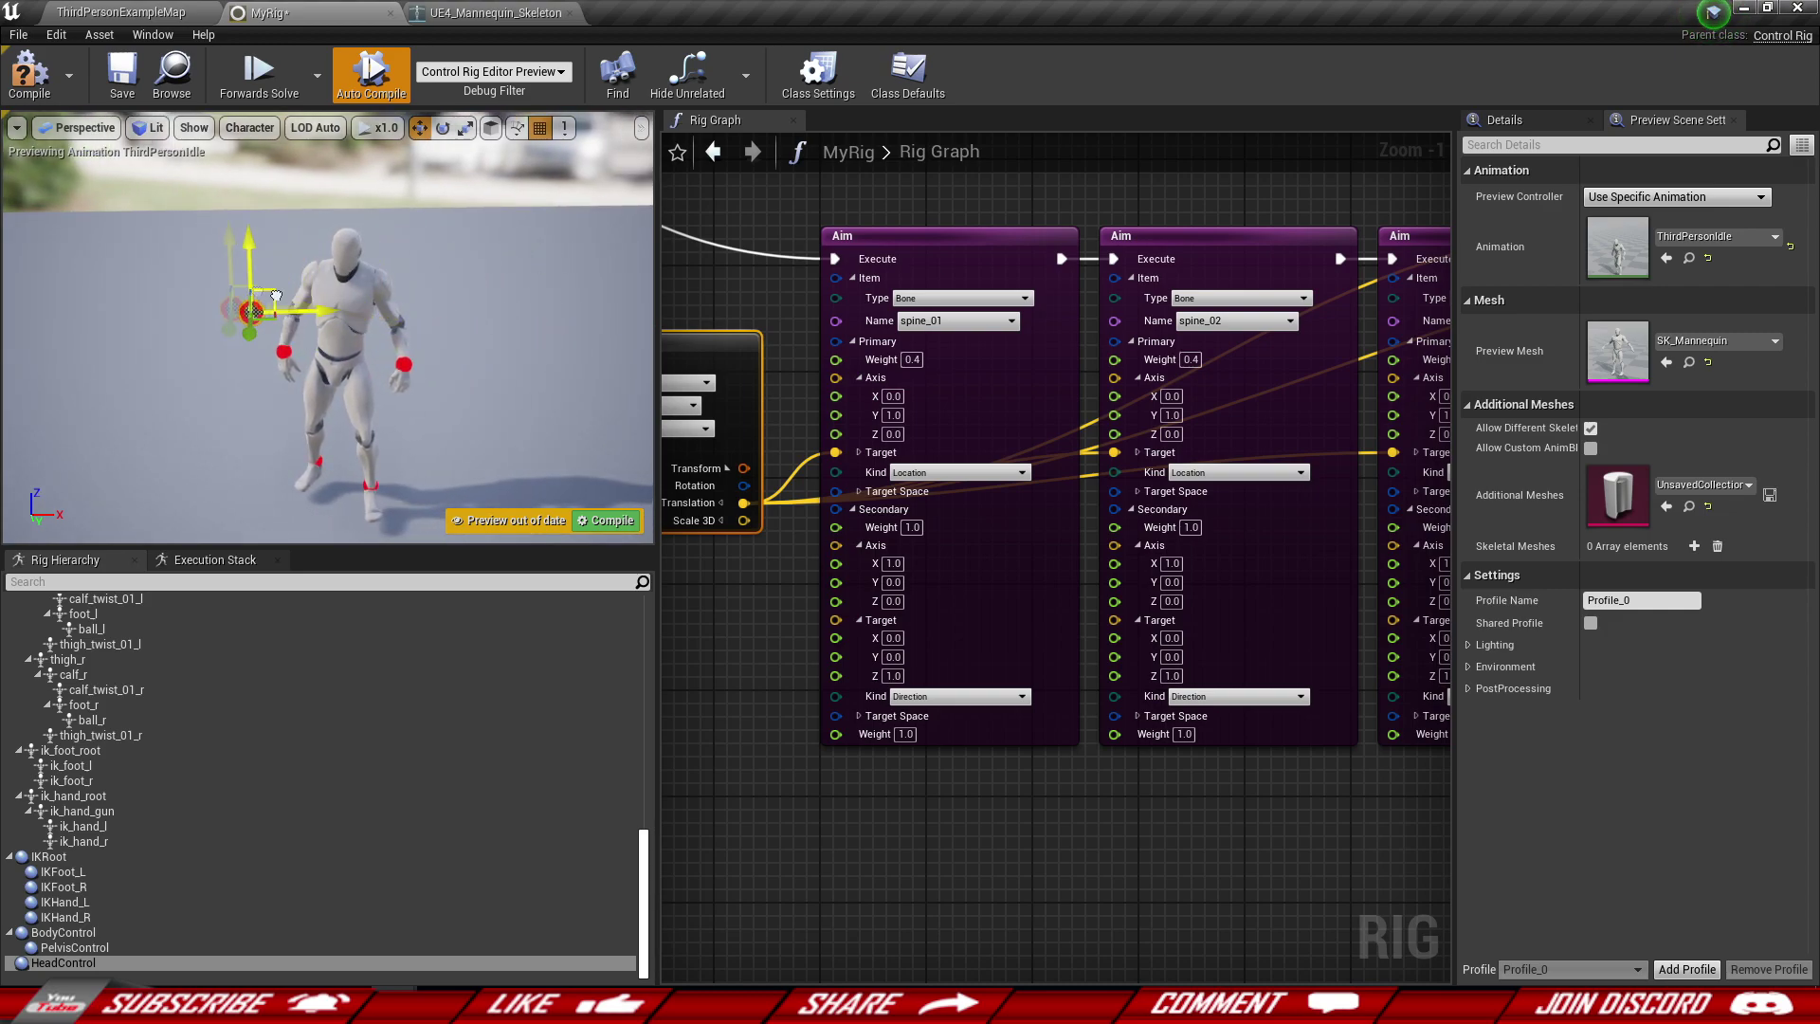
drag(132, 247, 57, 180)
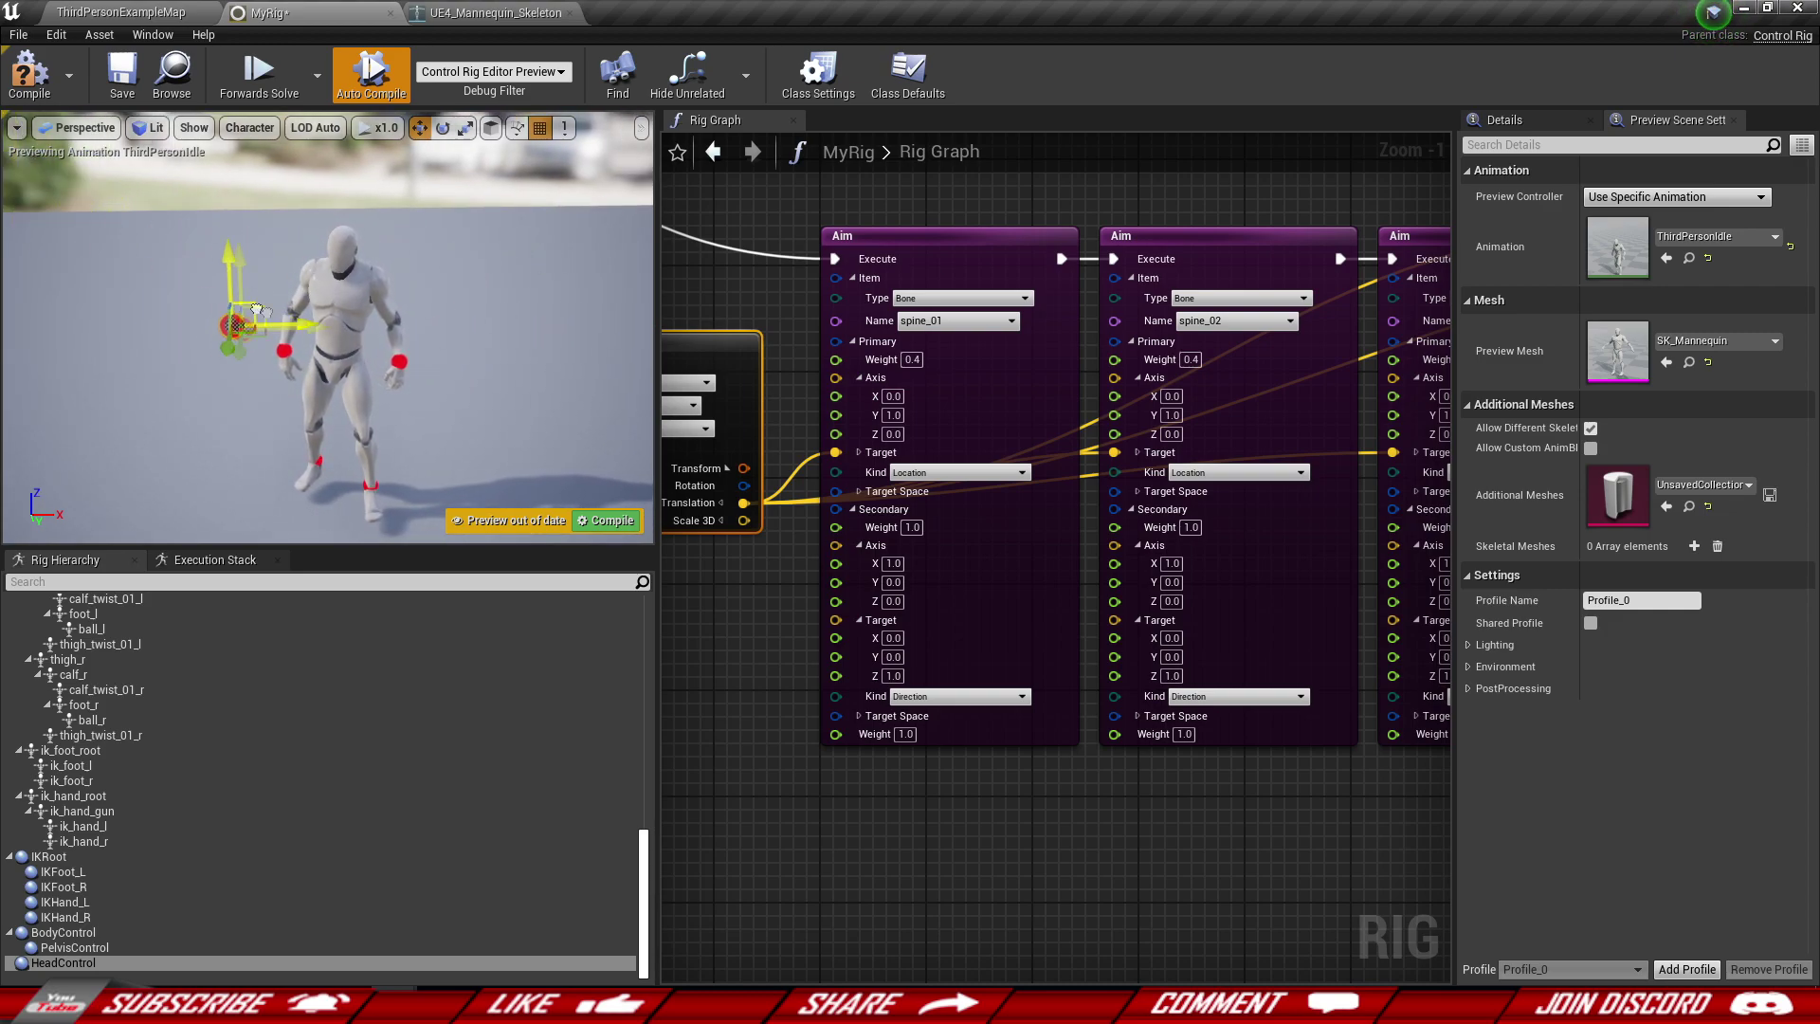
drag(479, 270, 536, 251)
drag(572, 191, 203, 266)
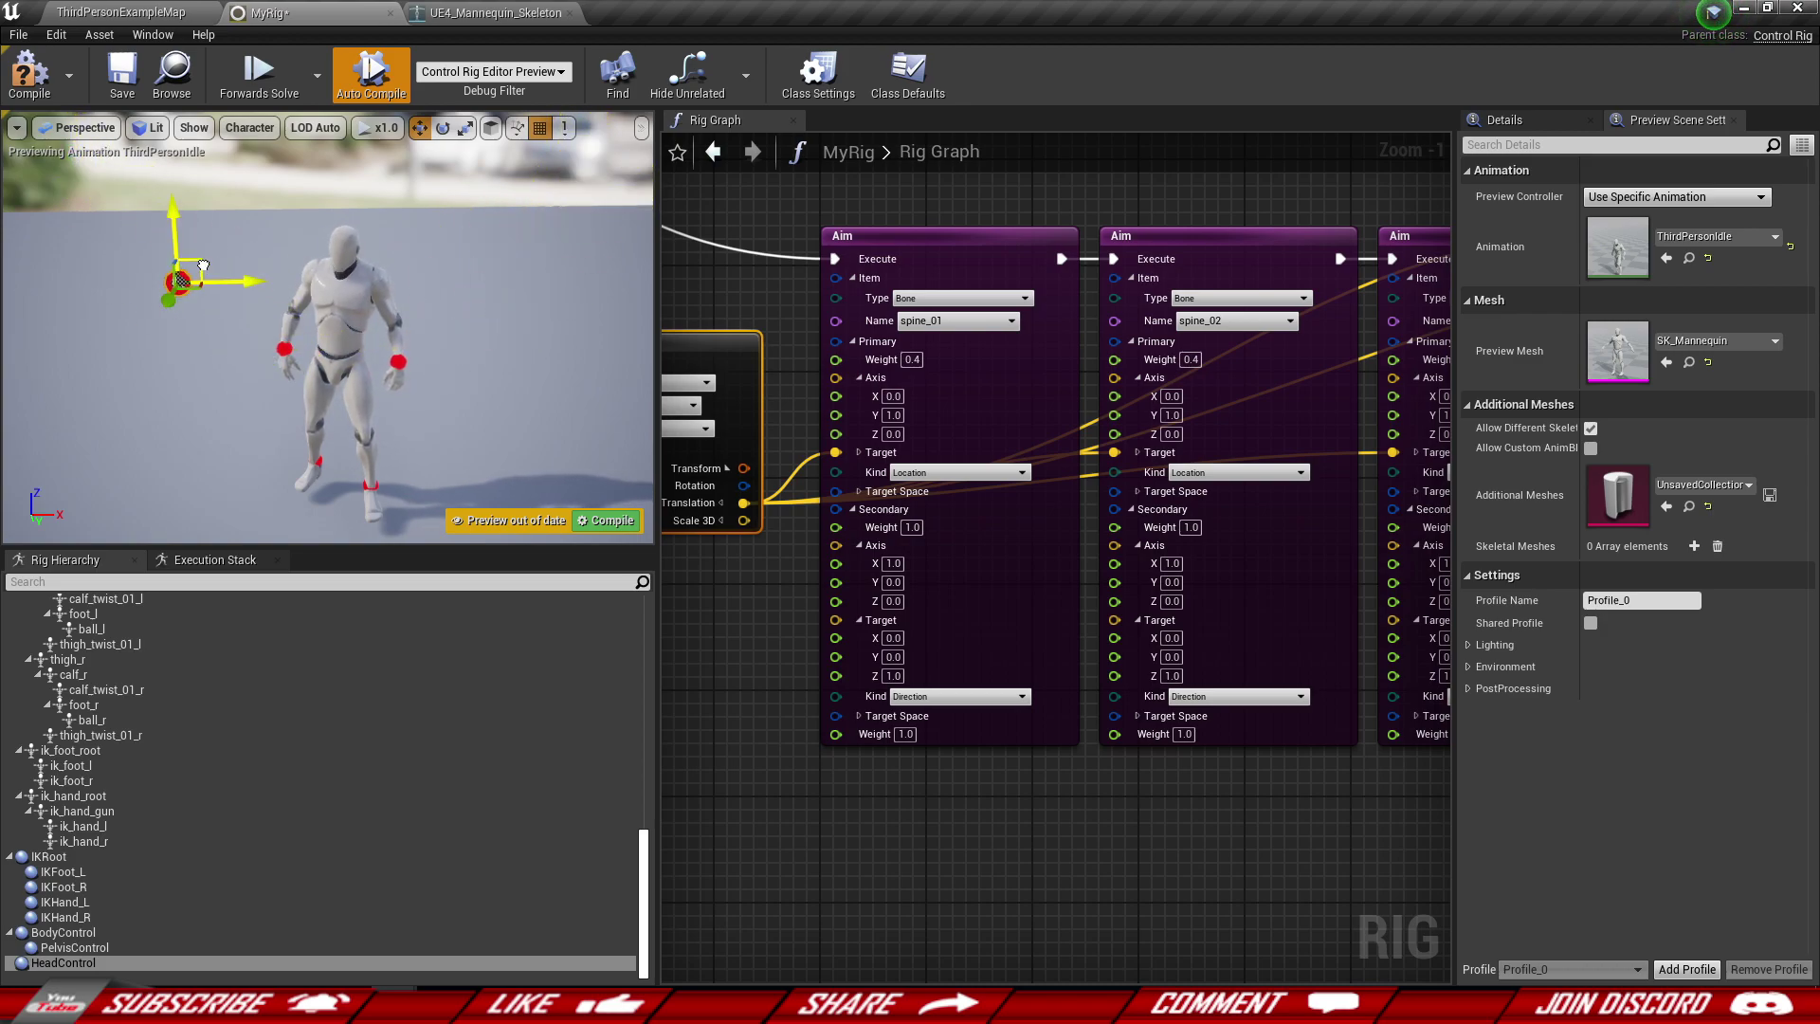
drag(462, 220, 575, 220)
drag(150, 239, 166, 182)
Step: Move the HeadControl horizontally around the mannequin to check from a higher angle how the body turns toward it
right_drag(332, 328, 130, 358)
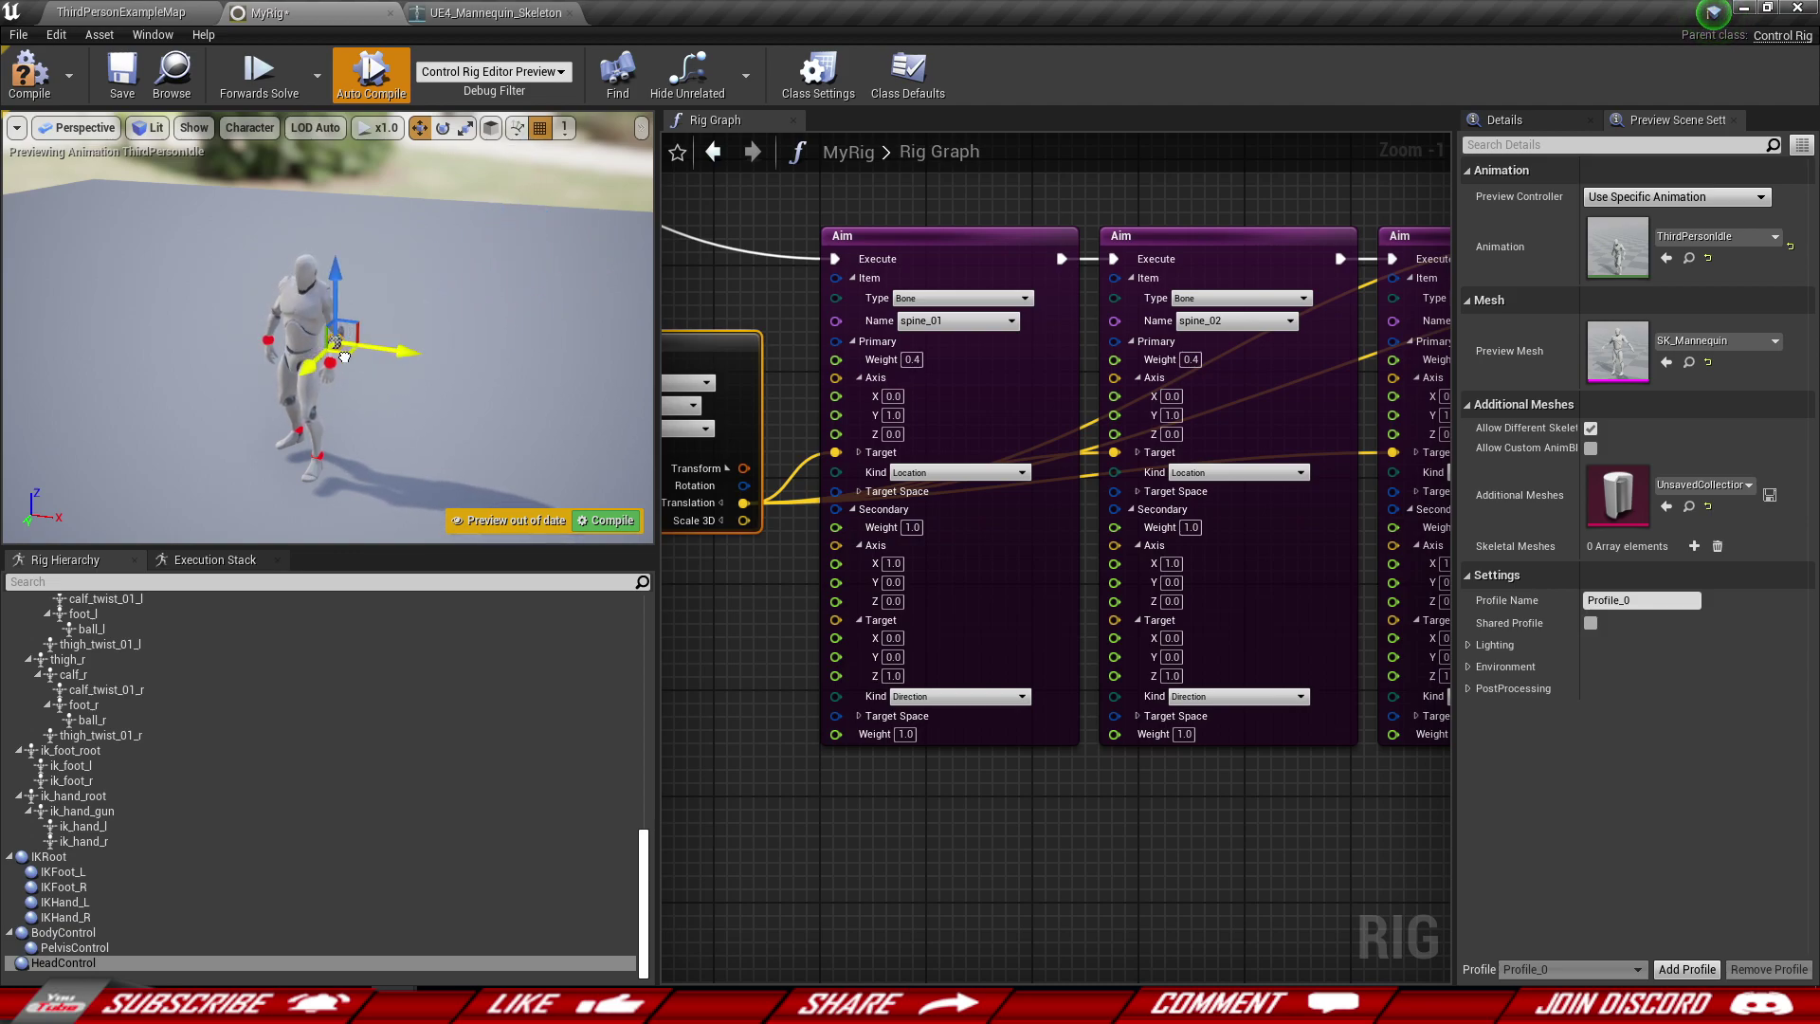
drag(516, 313, 215, 368)
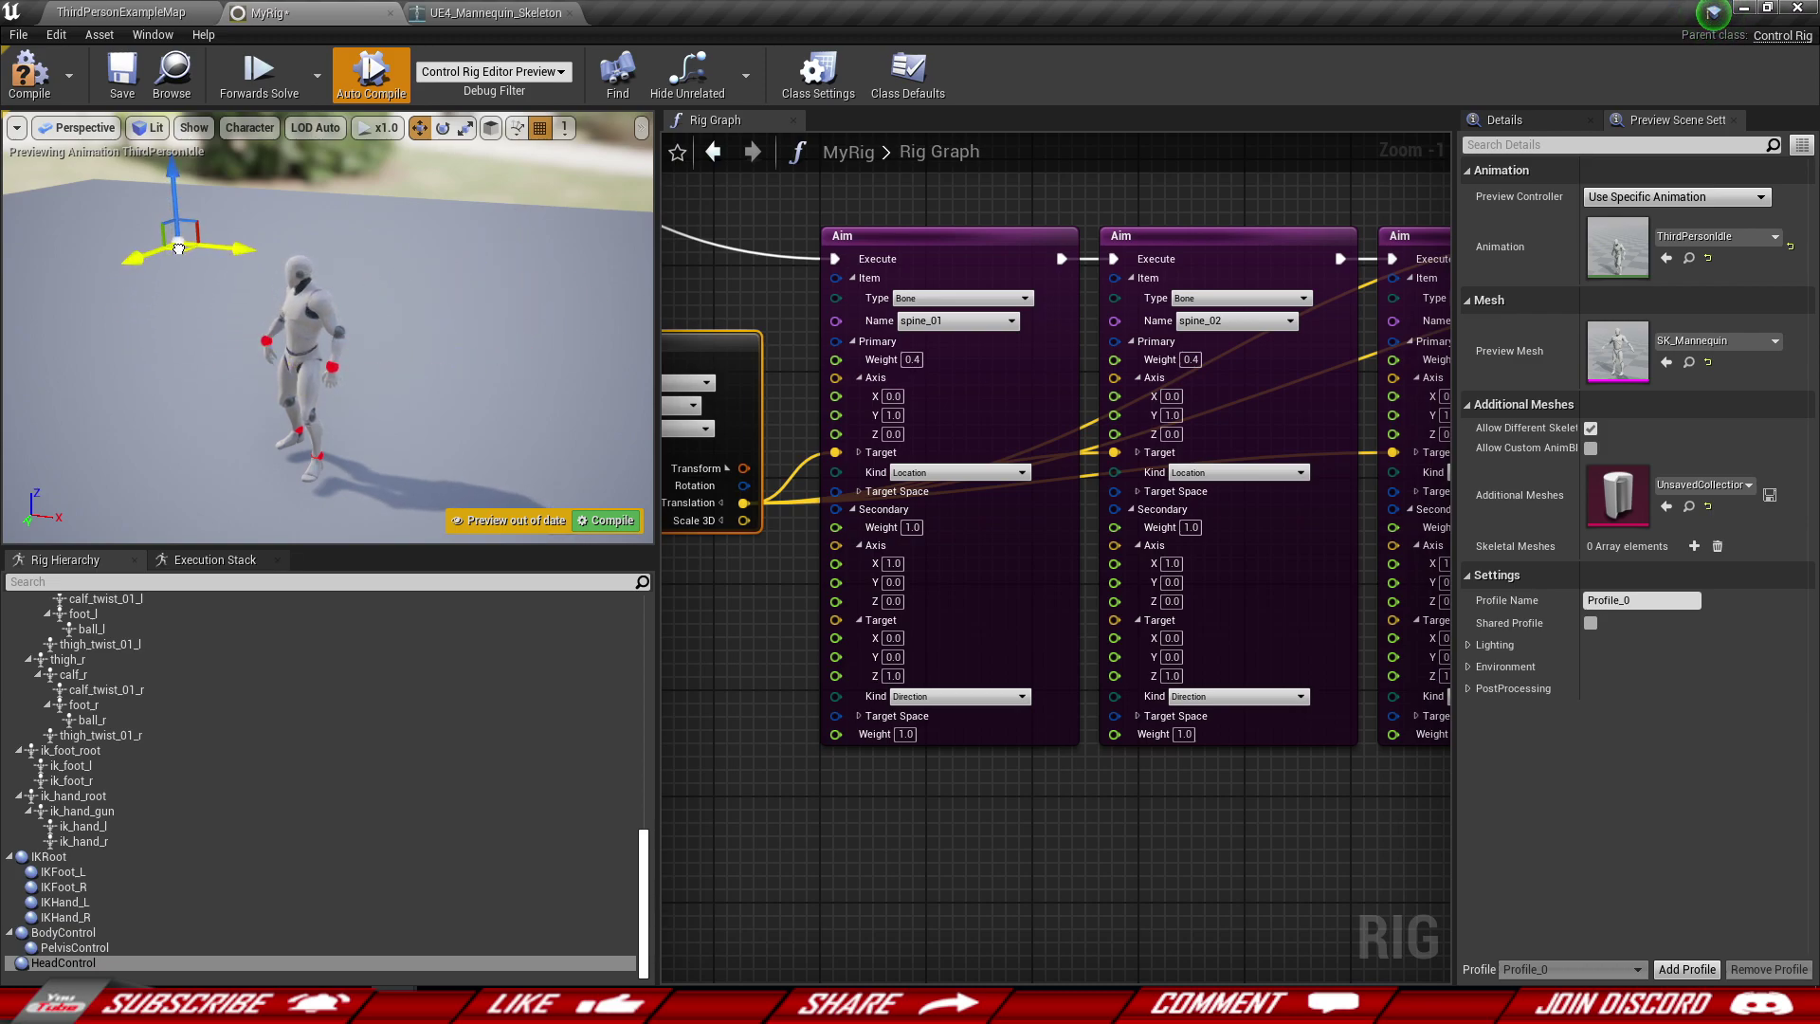
drag(236, 410, 505, 332)
mouse_move(440, 338)
right_down()
mouse_move(512, 337)
mouse_move(355, 337)
mouse_move(440, 337)
mouse_move(441, 360)
right_up()
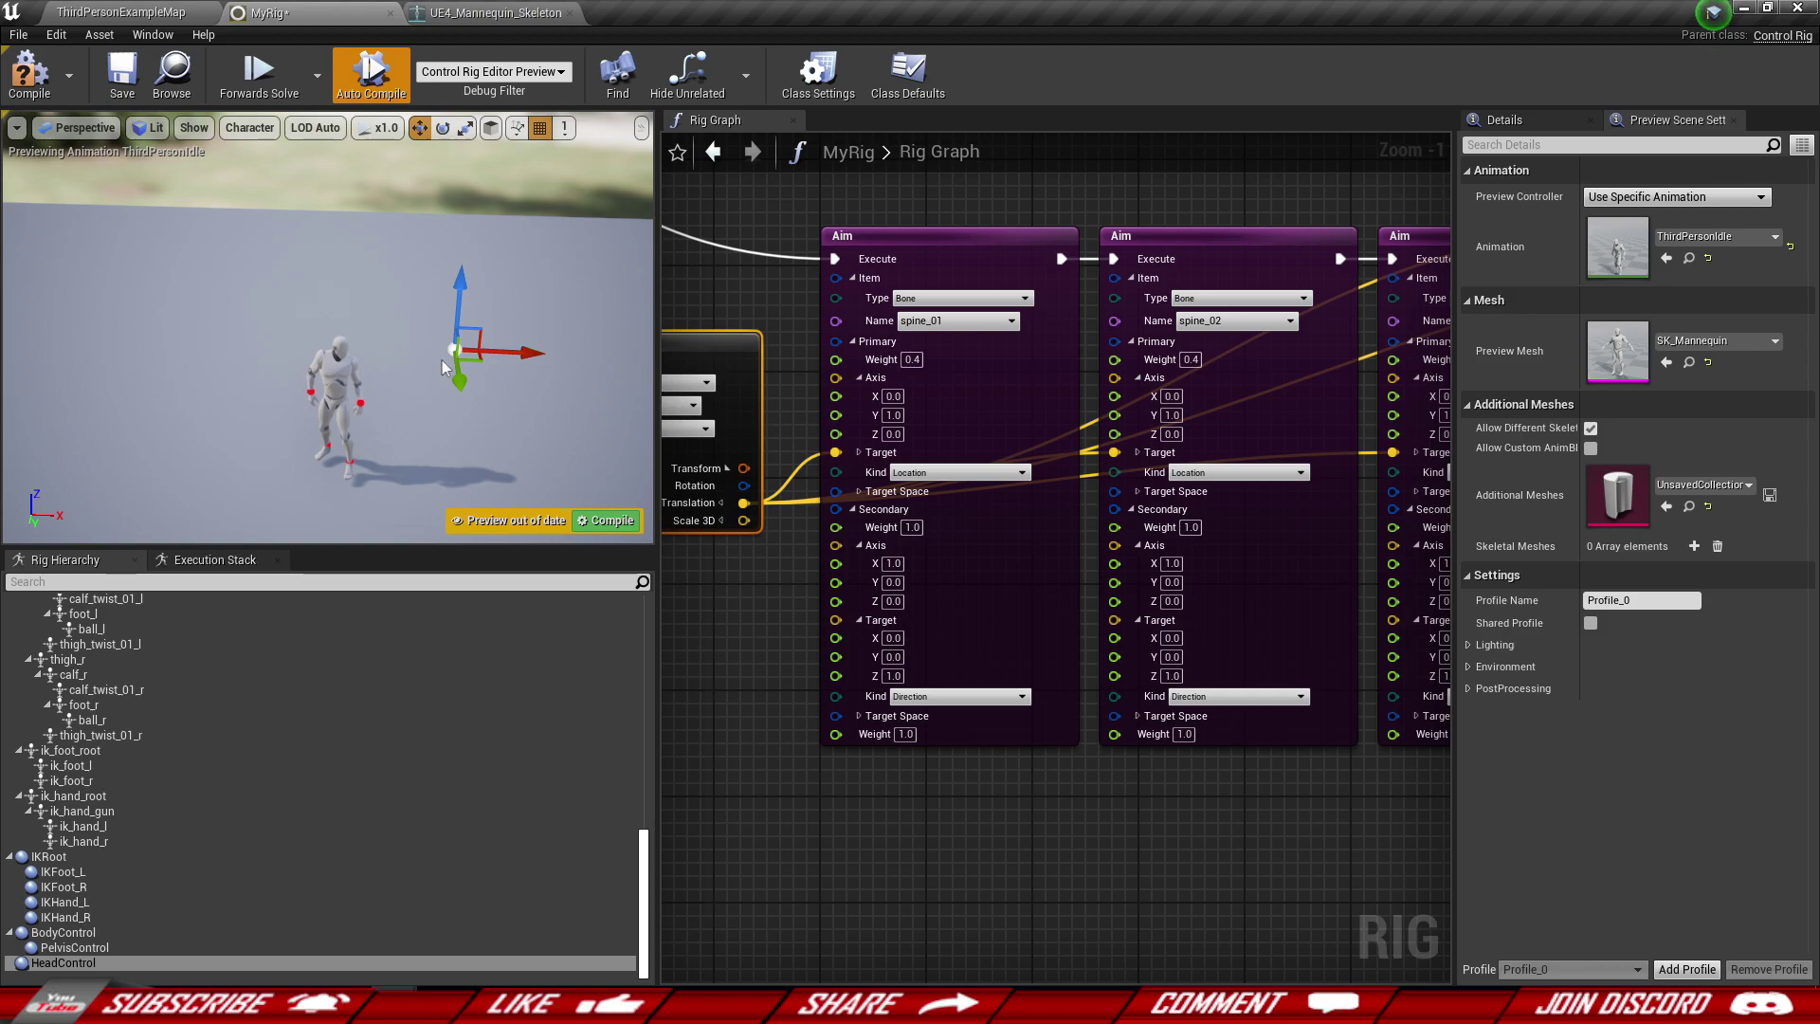
drag(371, 489, 185, 351)
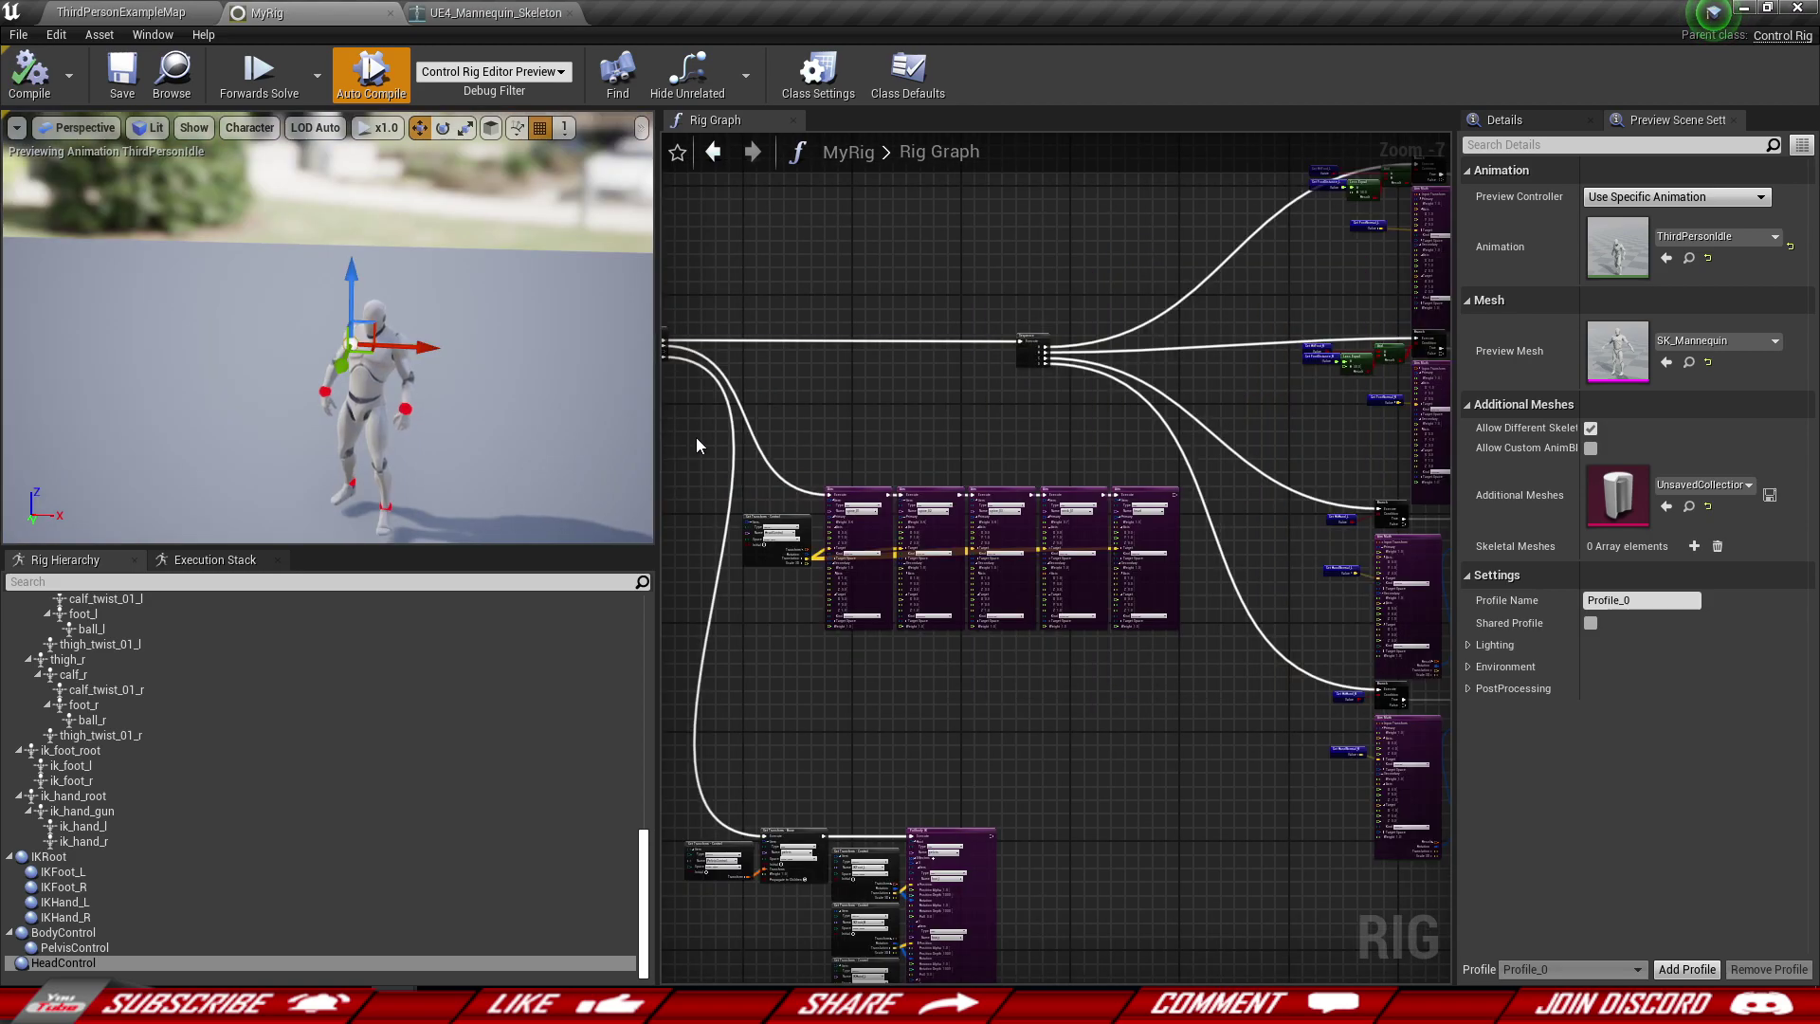
Step: Widen the preview viewport and move the HeadControl from side to side and up and down to check the whole upper body's aiming
drag(657, 447, 733, 448)
right_drag(365, 327, 393, 352)
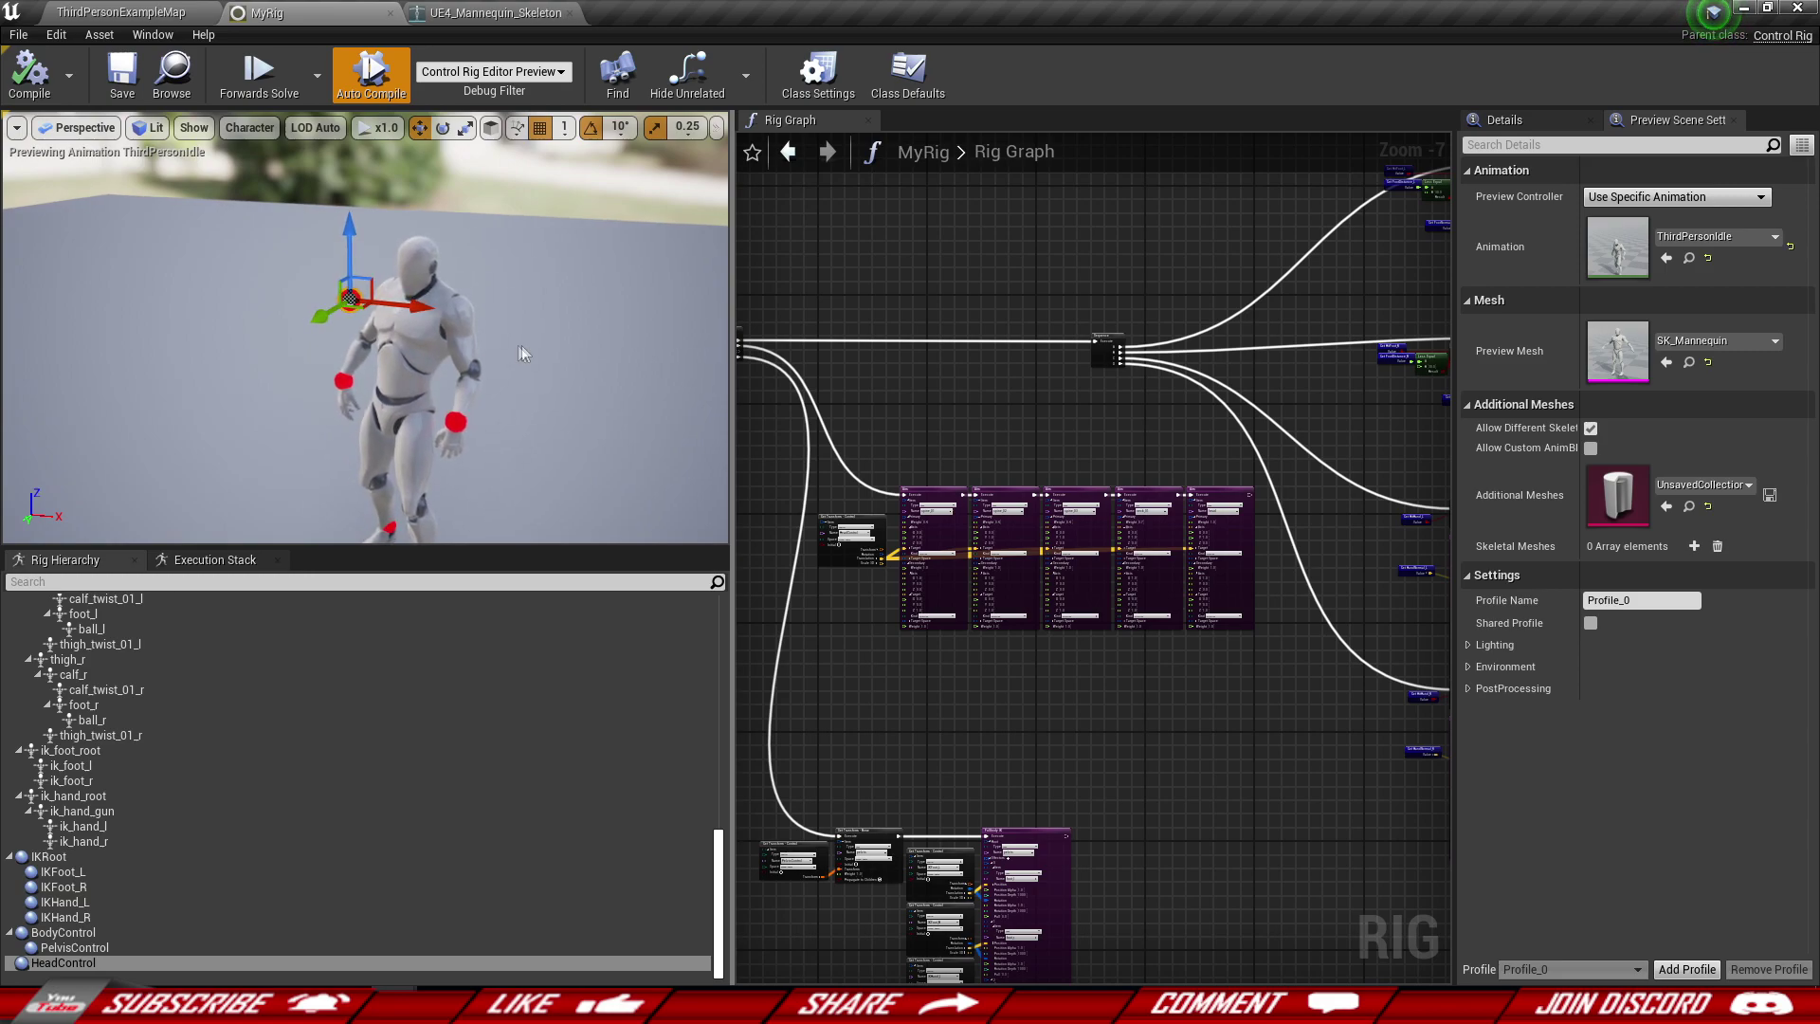
drag(570, 240, 604, 254)
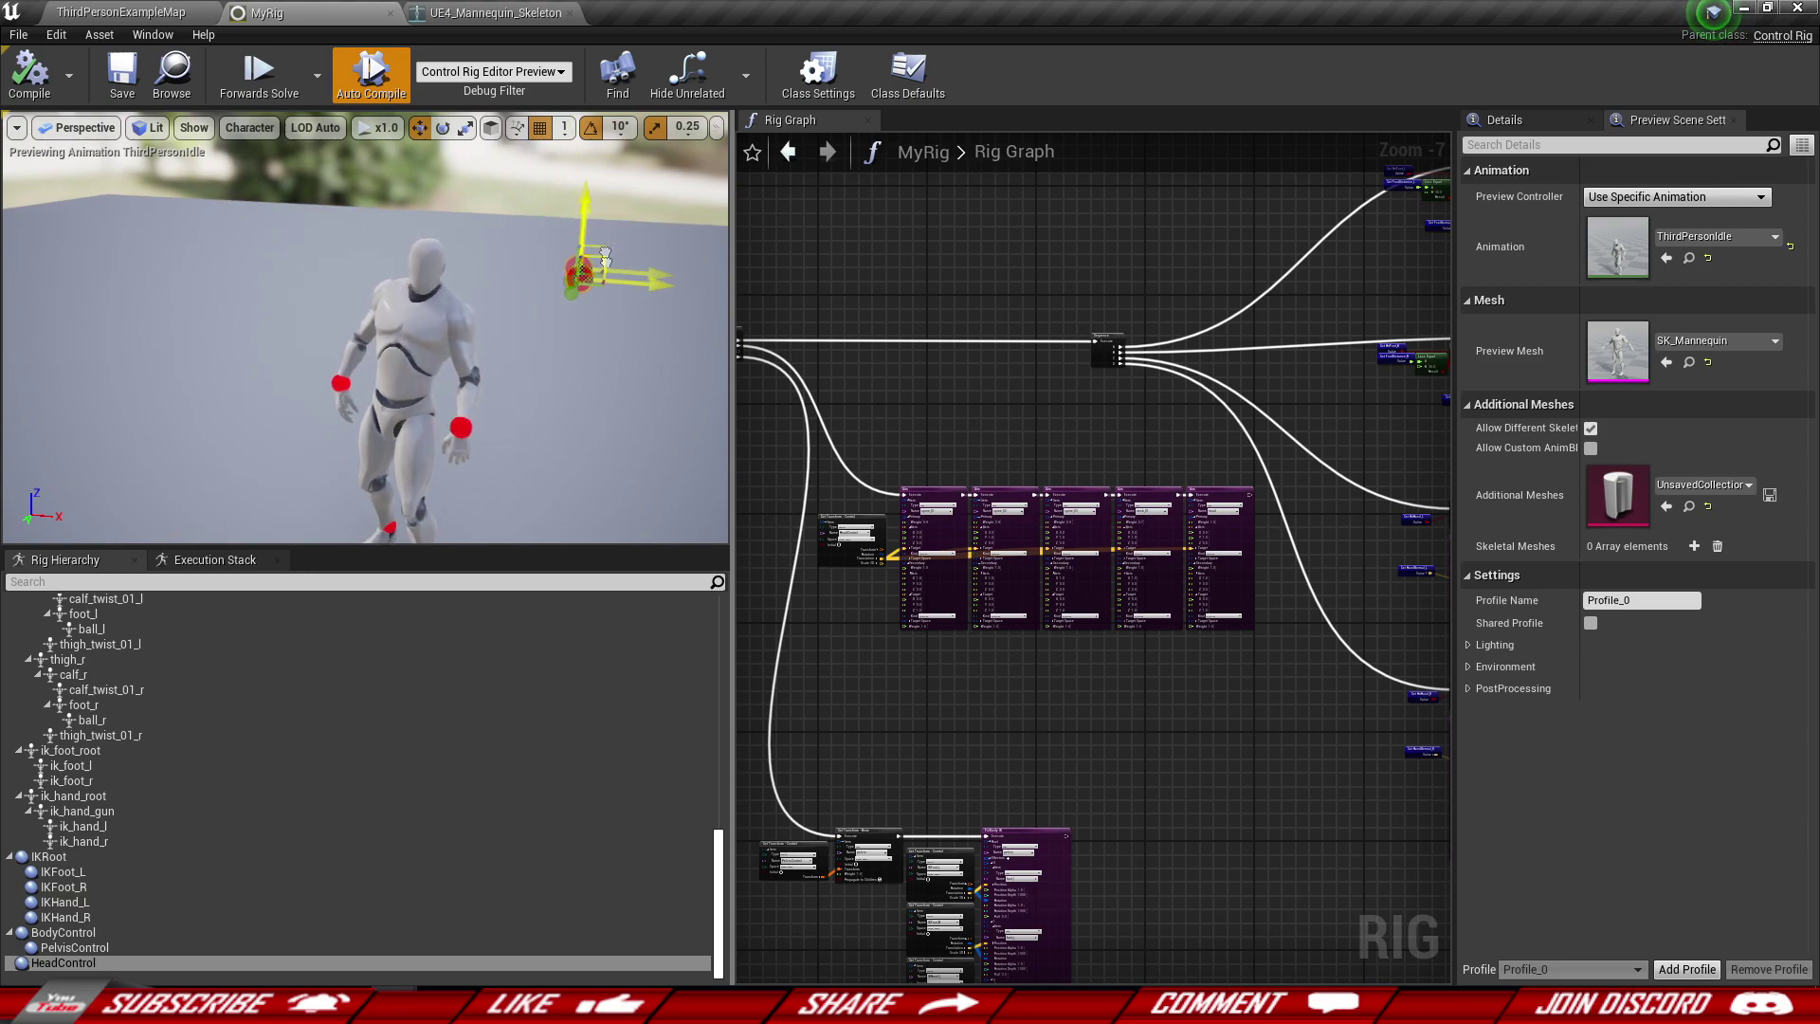
drag(297, 329, 270, 264)
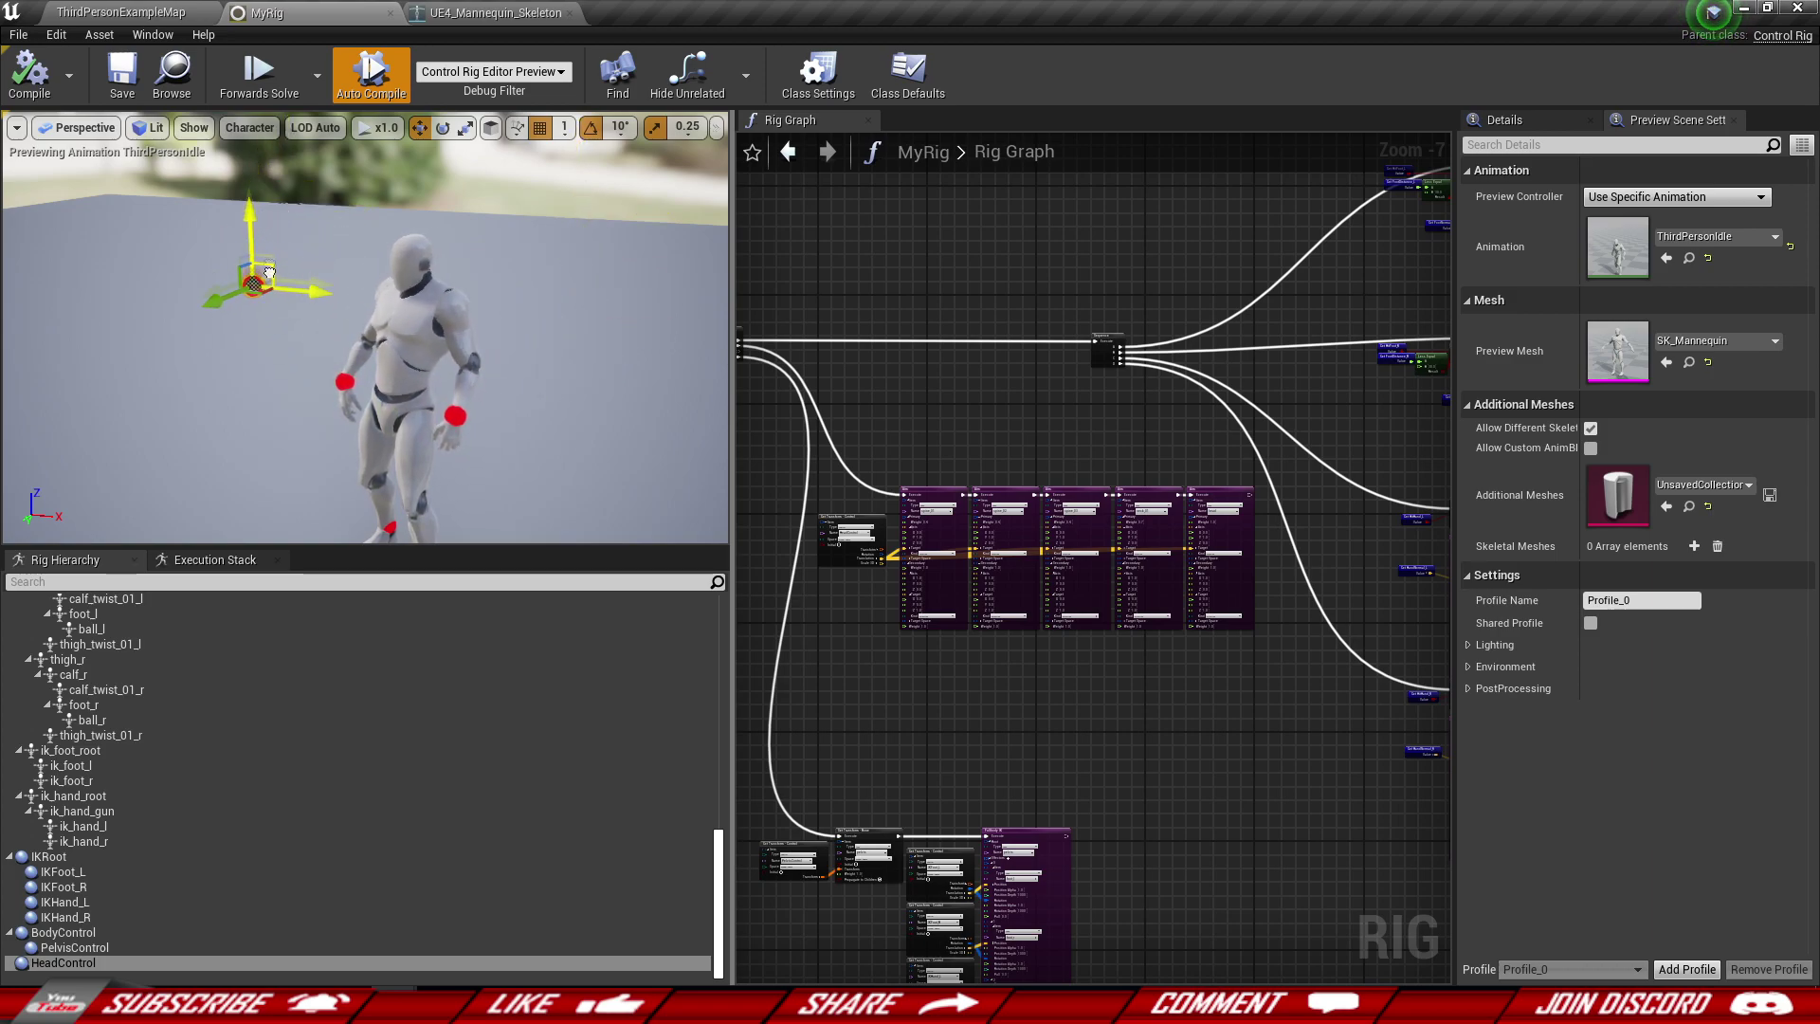
drag(523, 376, 260, 311)
drag(587, 304, 613, 240)
drag(266, 330, 567, 347)
drag(252, 288, 552, 361)
drag(419, 433, 304, 291)
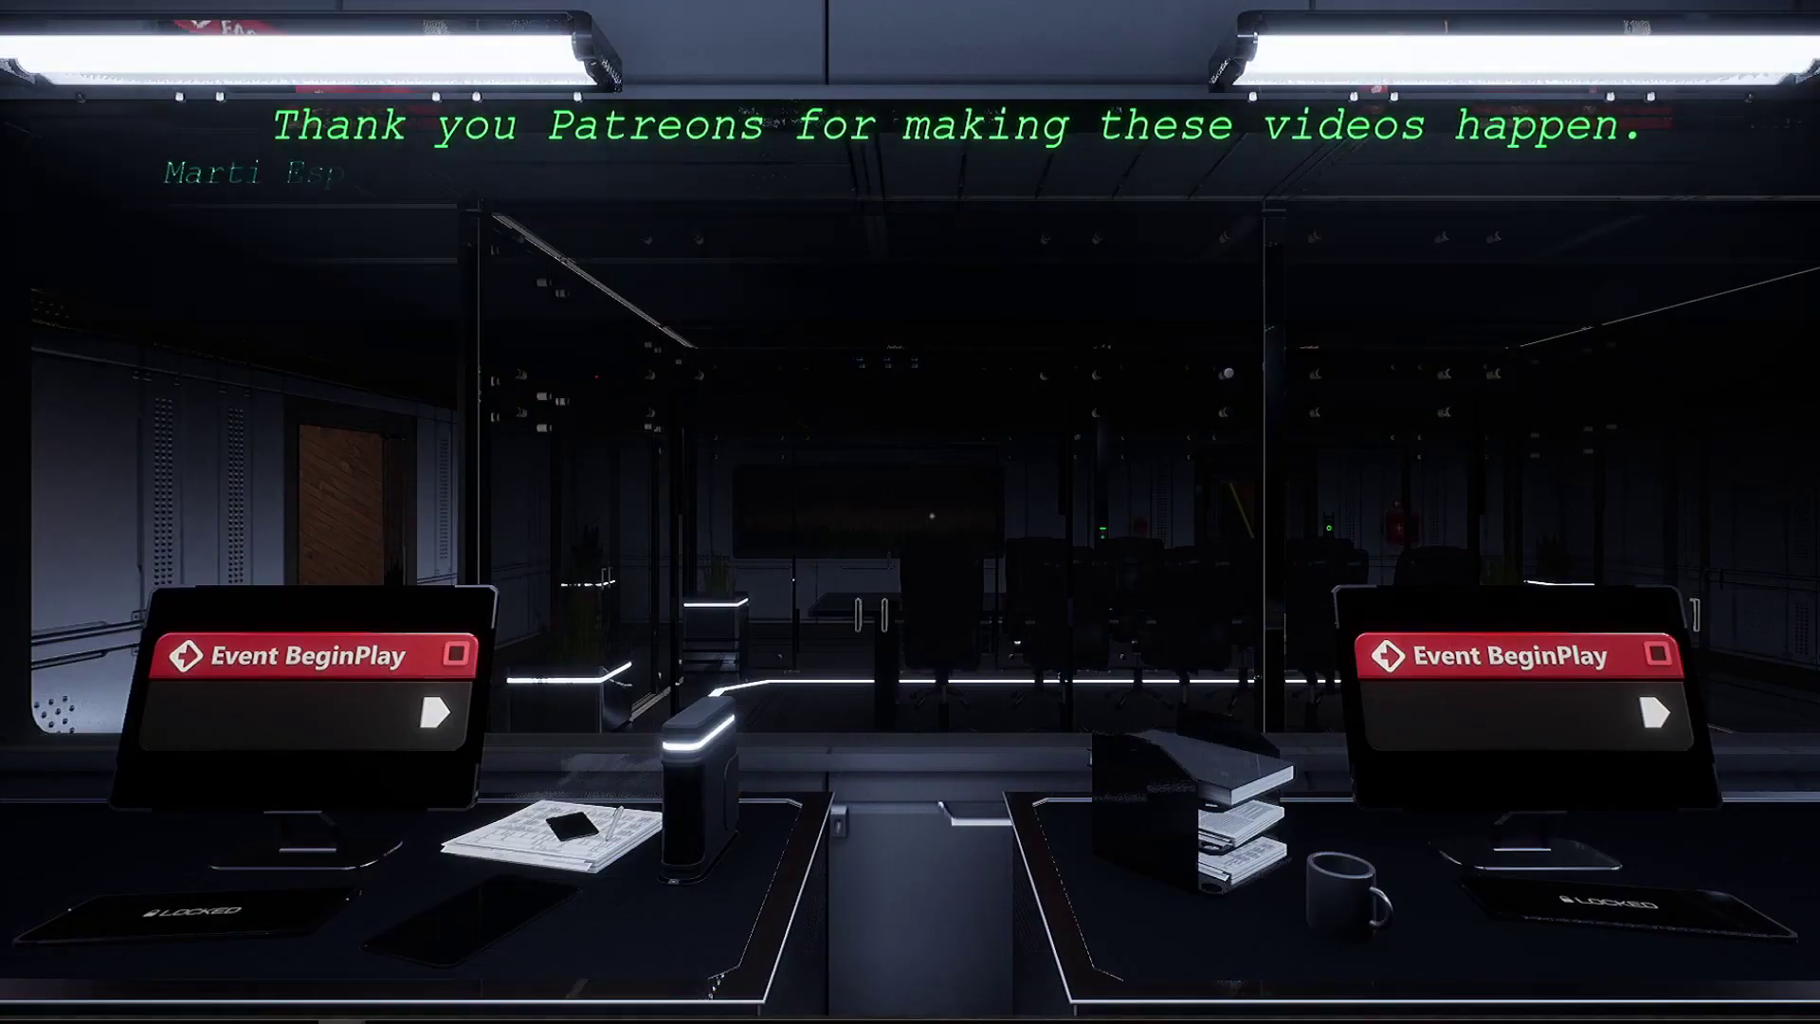